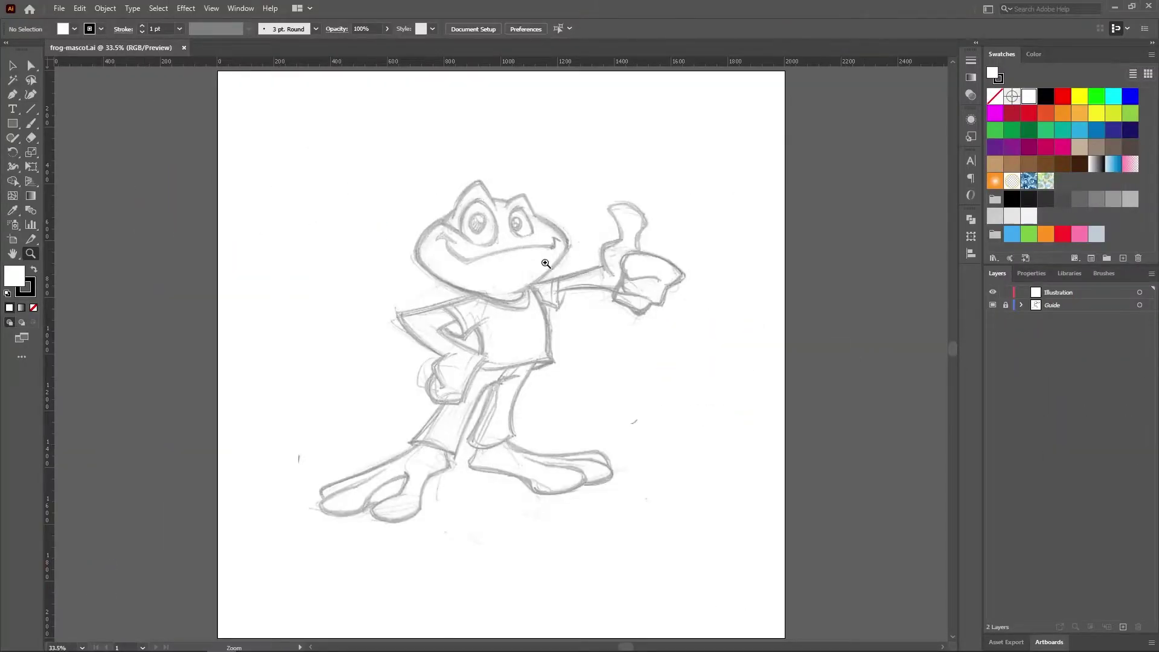
On the Illustration layer, start the mouth path at its left corner with a black stroke.
left_click(545, 264)
left_click(1095, 290)
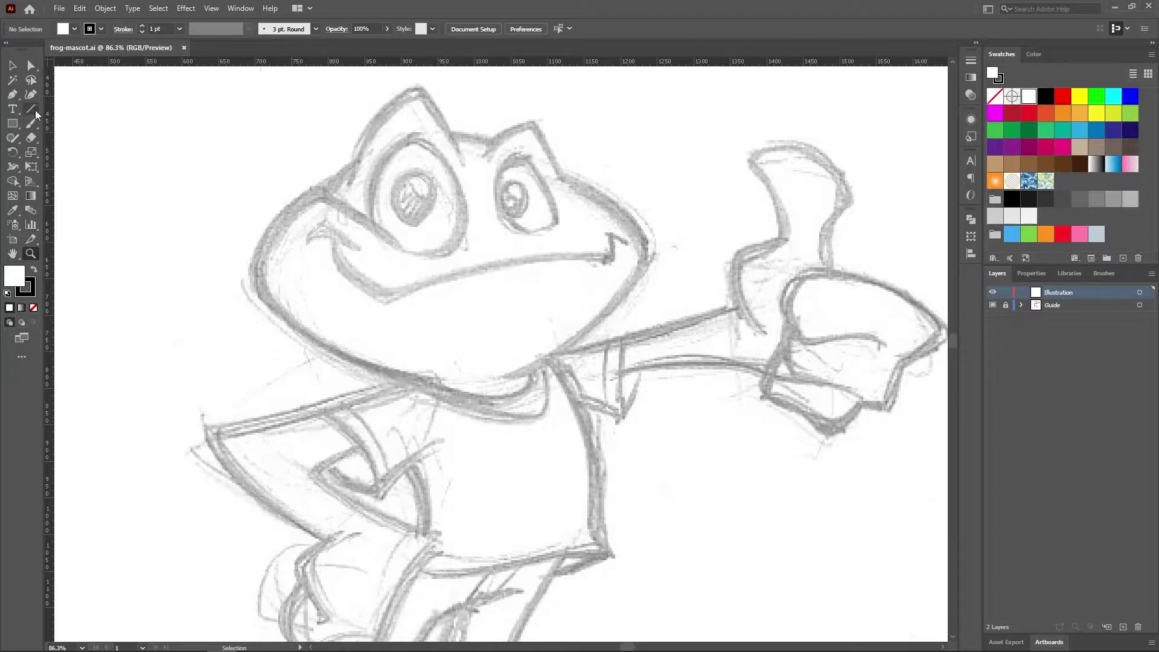
key("p")
left_click(334, 234)
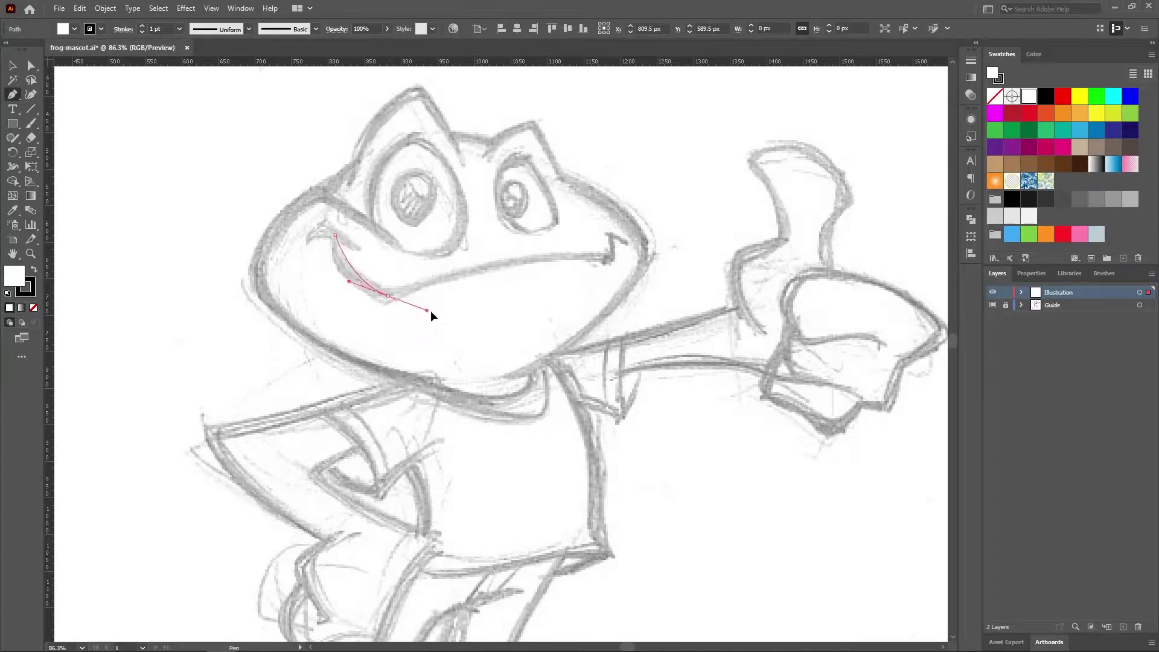
left_click(34, 270)
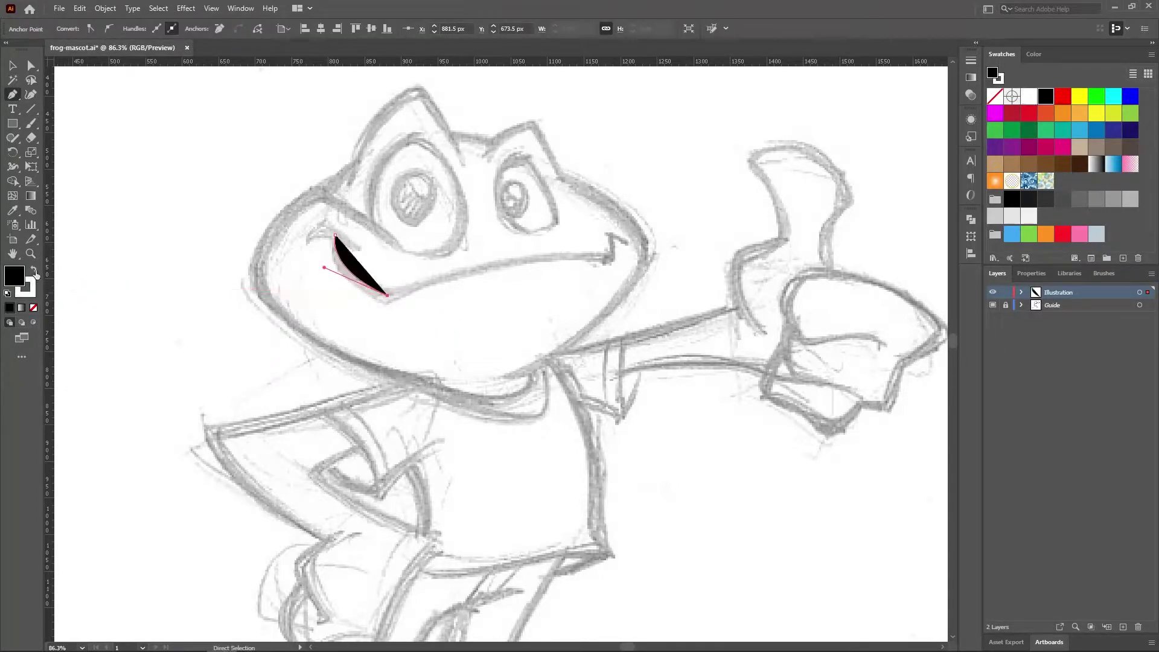
key("v")
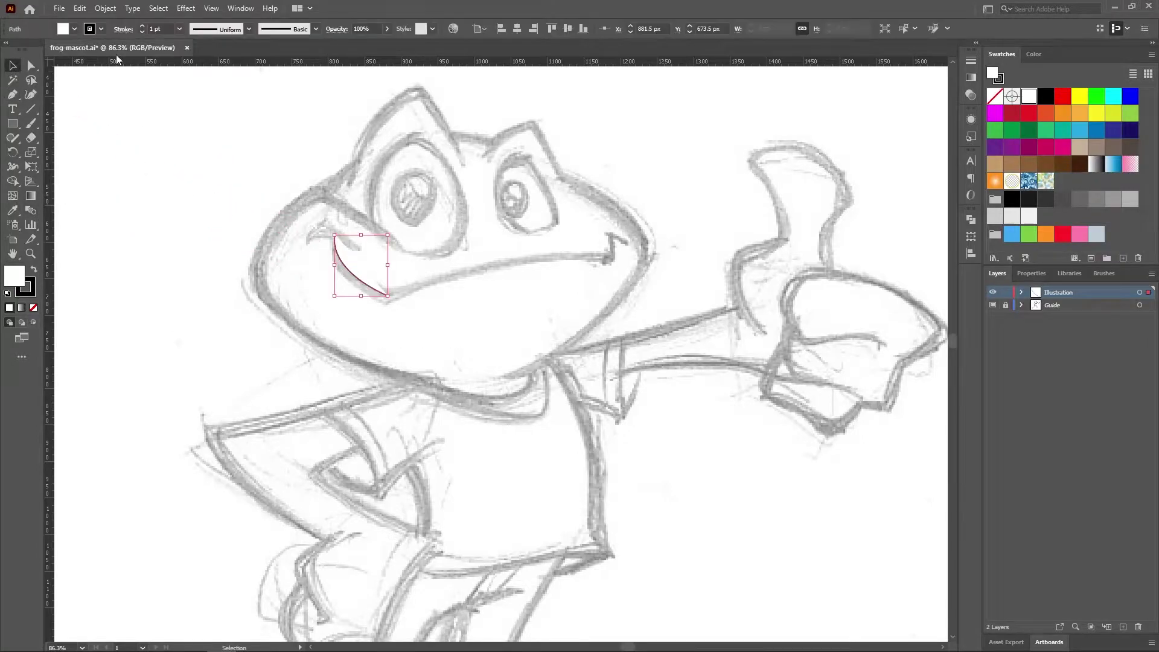
Set the mouth path's fill to None and its stroke weight to 8 pt.
left_click(74, 29)
left_click(8, 49)
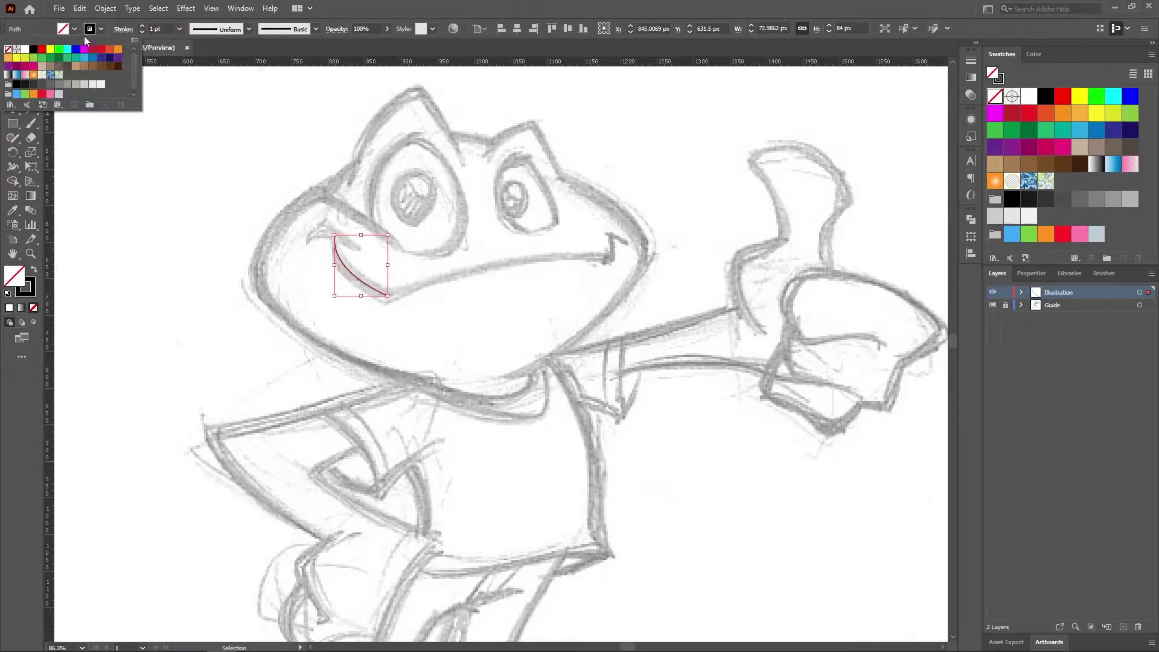
left_click(145, 27)
left_click(143, 194)
Extend the mouth line in a curve to a hooked right corner.
key("p")
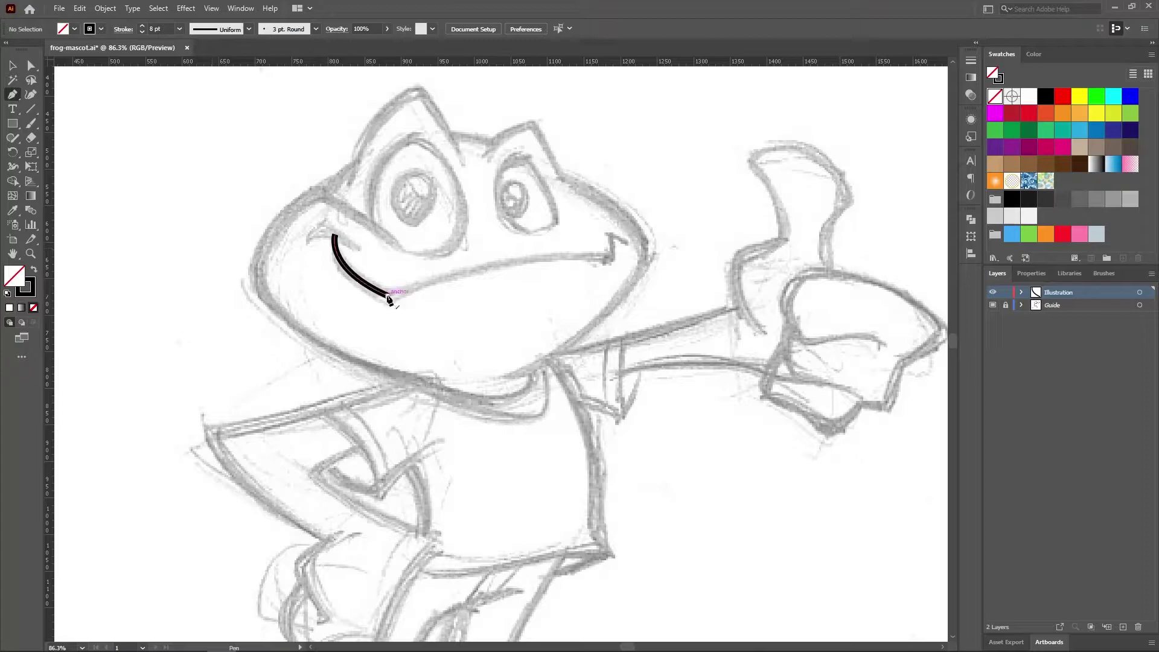
left_click(387, 295)
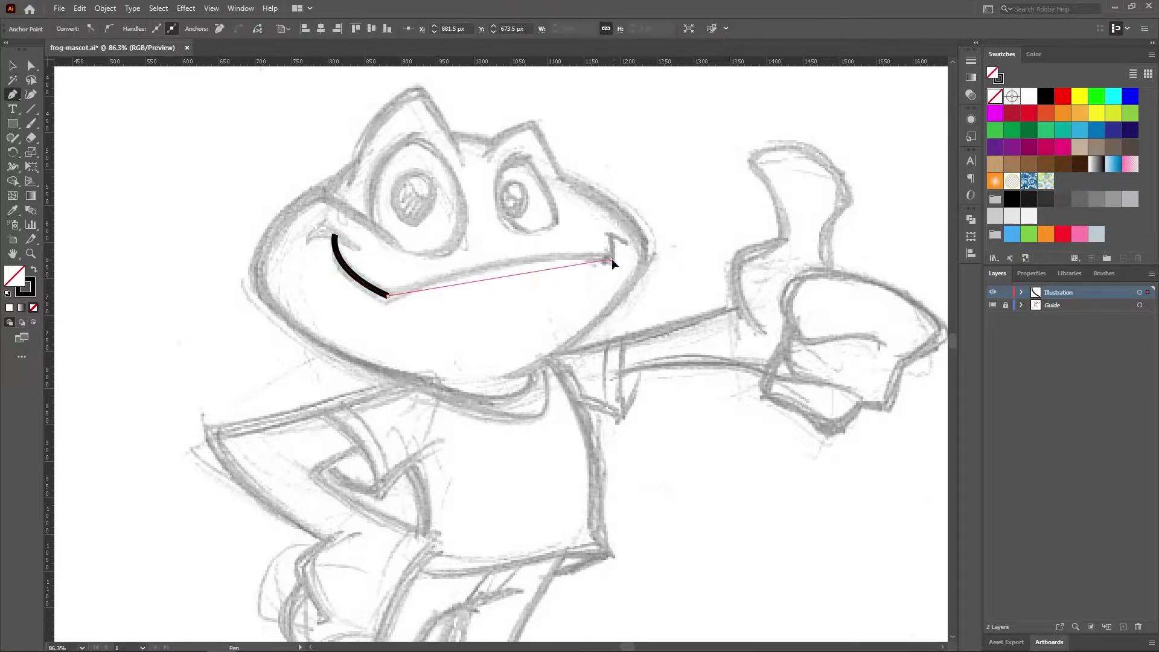
left_click_drag(611, 259, 723, 269)
mouse_move(611, 258)
left_mouse_down()
mouse_move(610, 237)
mouse_move(626, 248)
left_mouse_up()
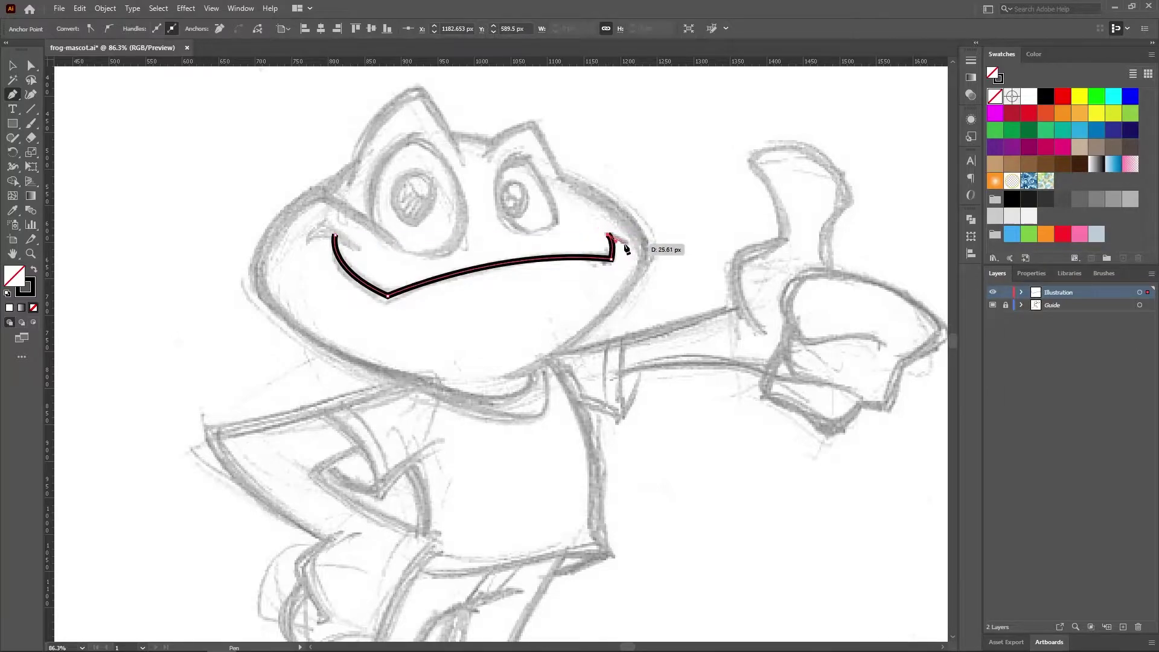
left_click(626, 248, "ctrl")
left_click(627, 248)
key("z")
left_click_drag(85, 232, 113, 114)
Give the mouth stroke round caps in the Stroke panel.
key("v")
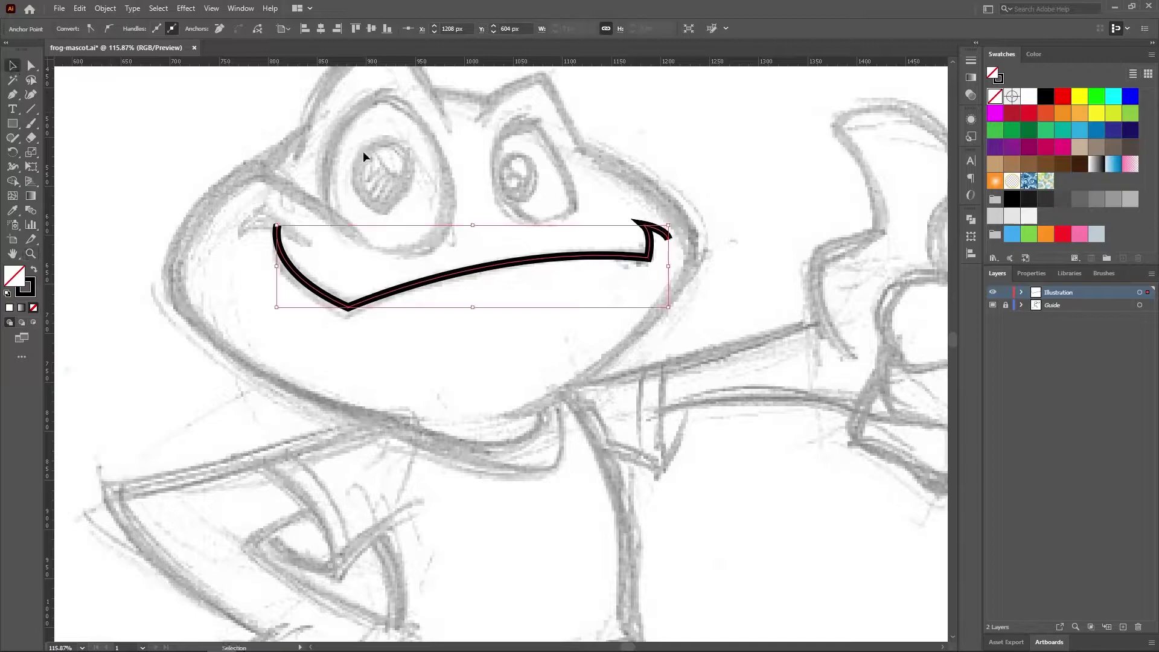
left_click(970, 78)
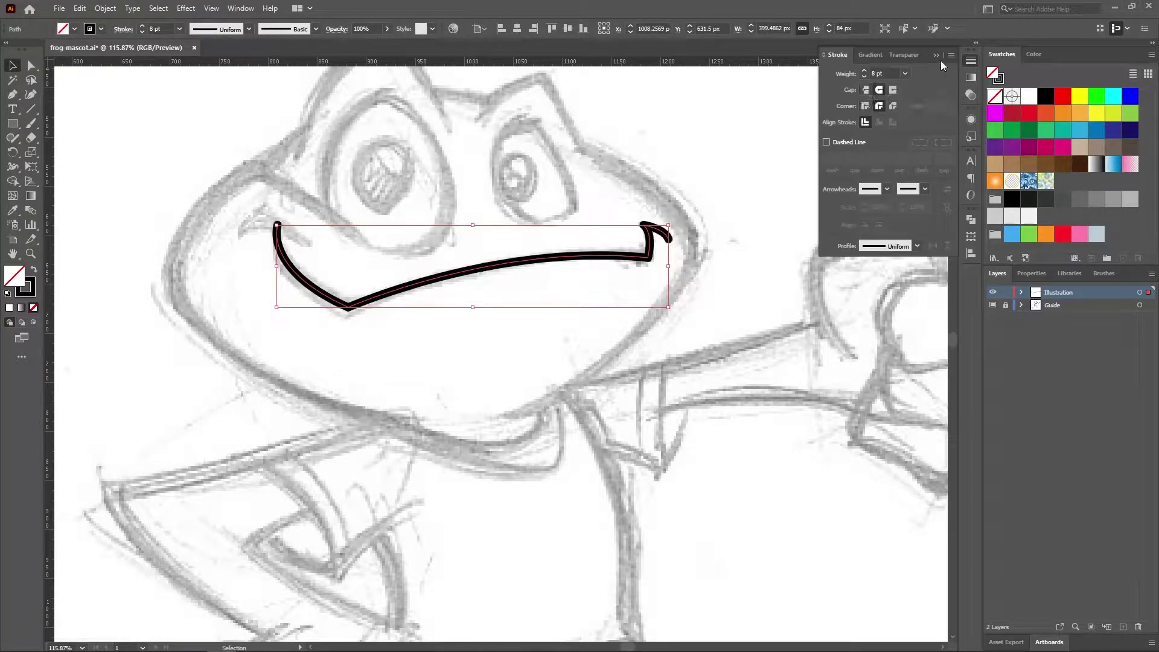
left_click(802, 251)
key("z")
left_click_drag(703, 238, 732, 238)
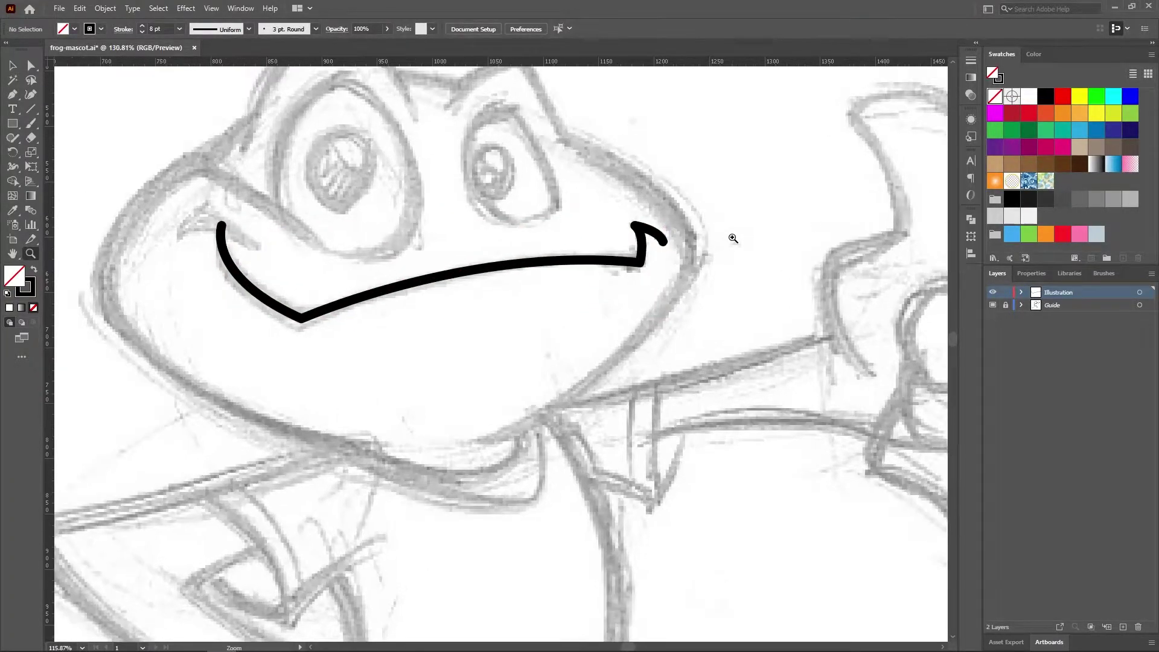
Check the mouth's right end against the sketch by briefly hiding the inked lines.
left_click(31, 71)
left_click(662, 241)
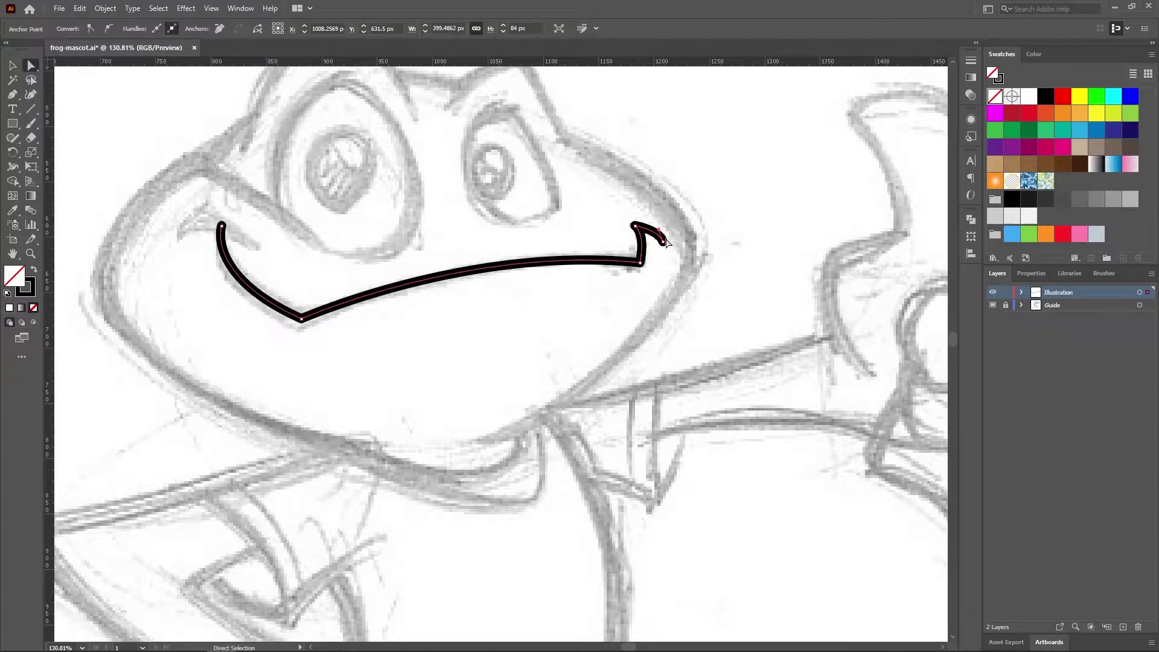
left_click(785, 271)
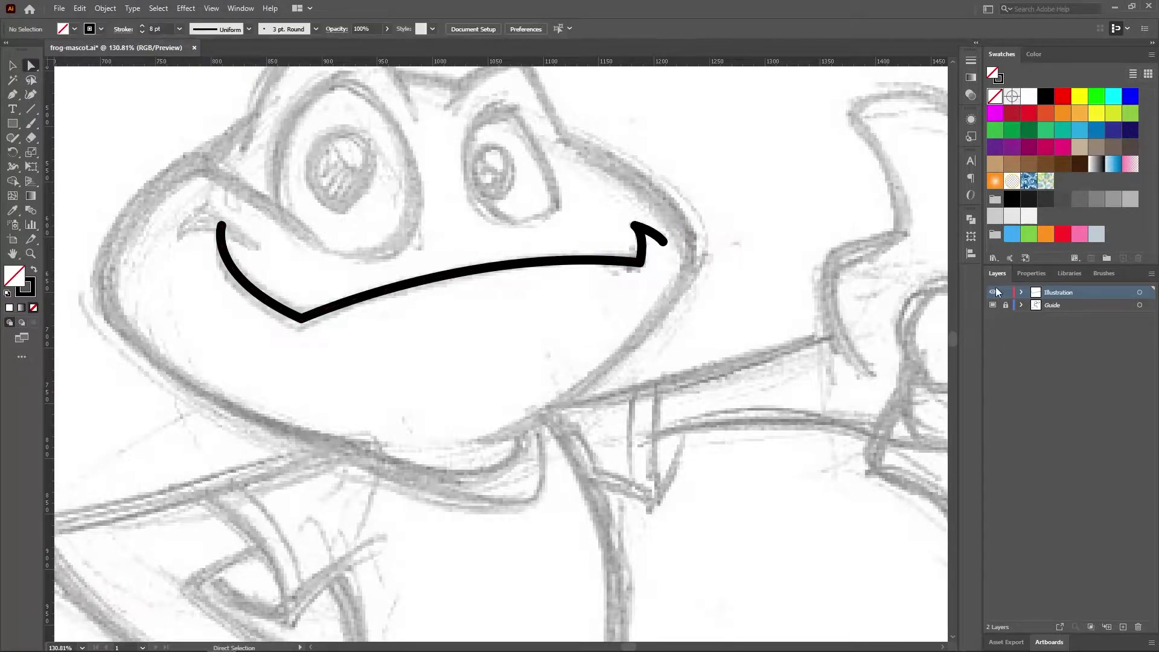
left_click(992, 292)
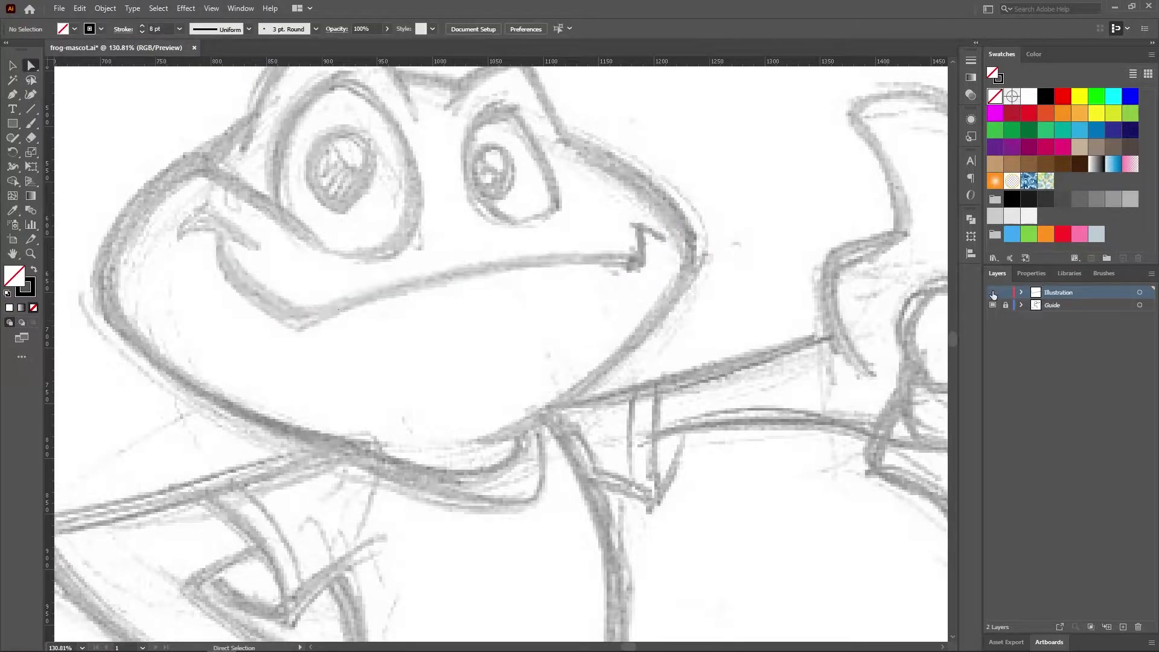
left_click(30, 254)
left_click_drag(220, 241, 254, 273)
Draw a peaked, angled stroke at the mouth's left corner.
left_click(170, 233)
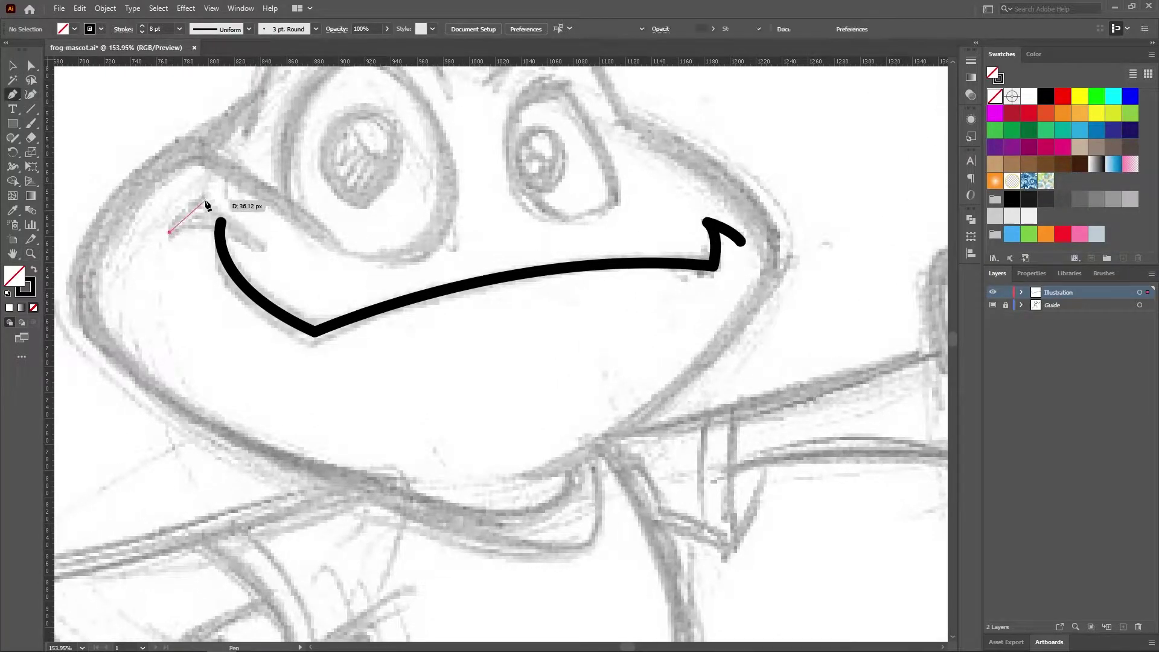
left_click_drag(205, 199, 226, 192)
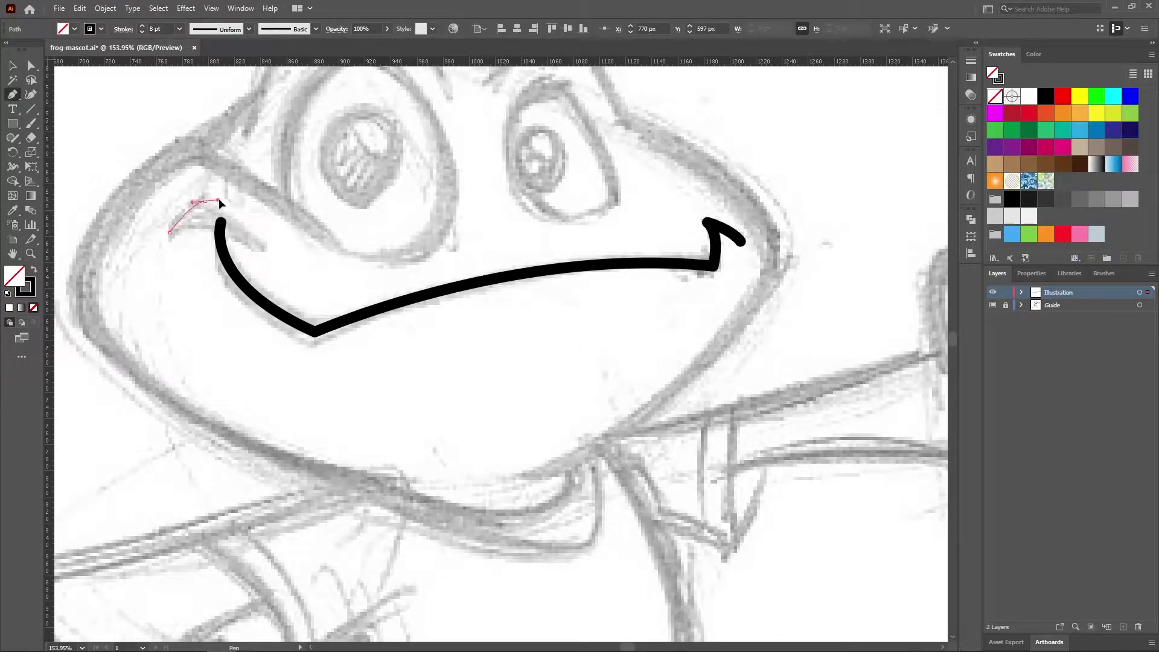
left_click(265, 251)
key("Escape")
key("a")
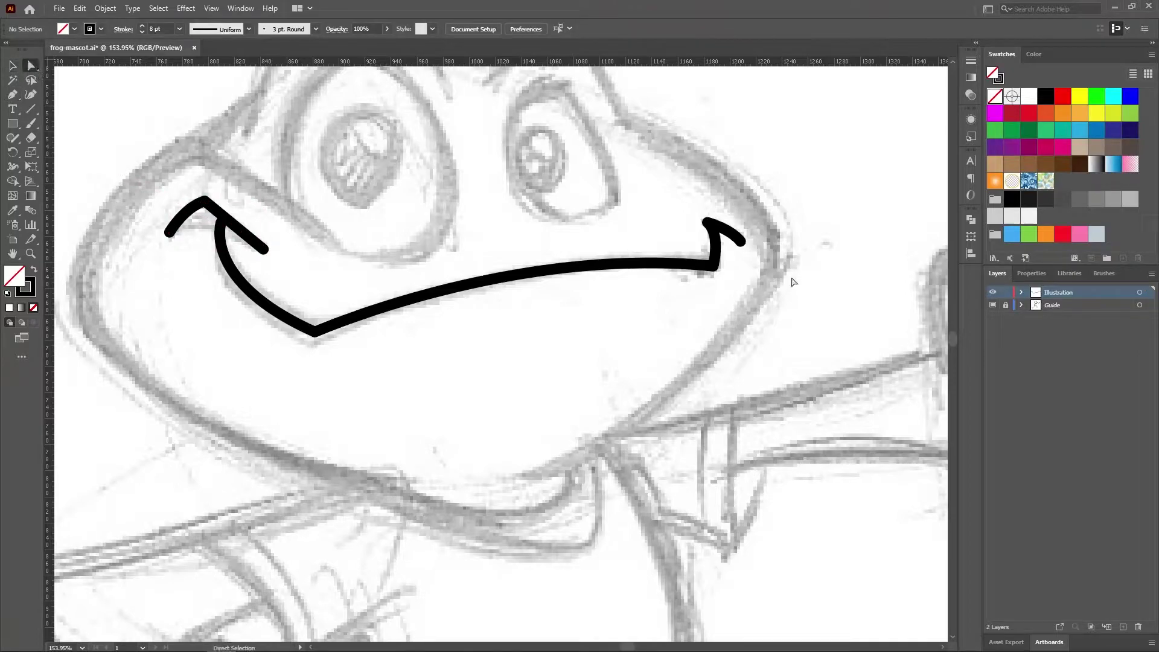
Drag the mouth's bottom anchor to round off its sharp bend.
left_click(715, 265)
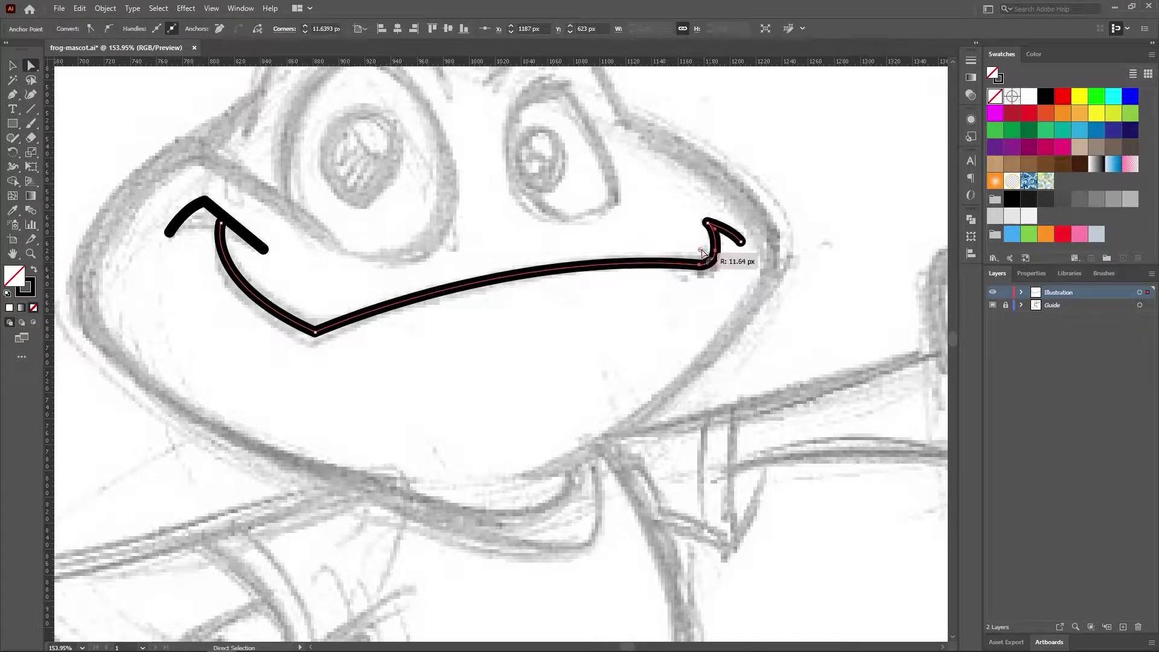
left_click(315, 330)
left_click_drag(315, 321, 362, 299)
left_click(368, 284)
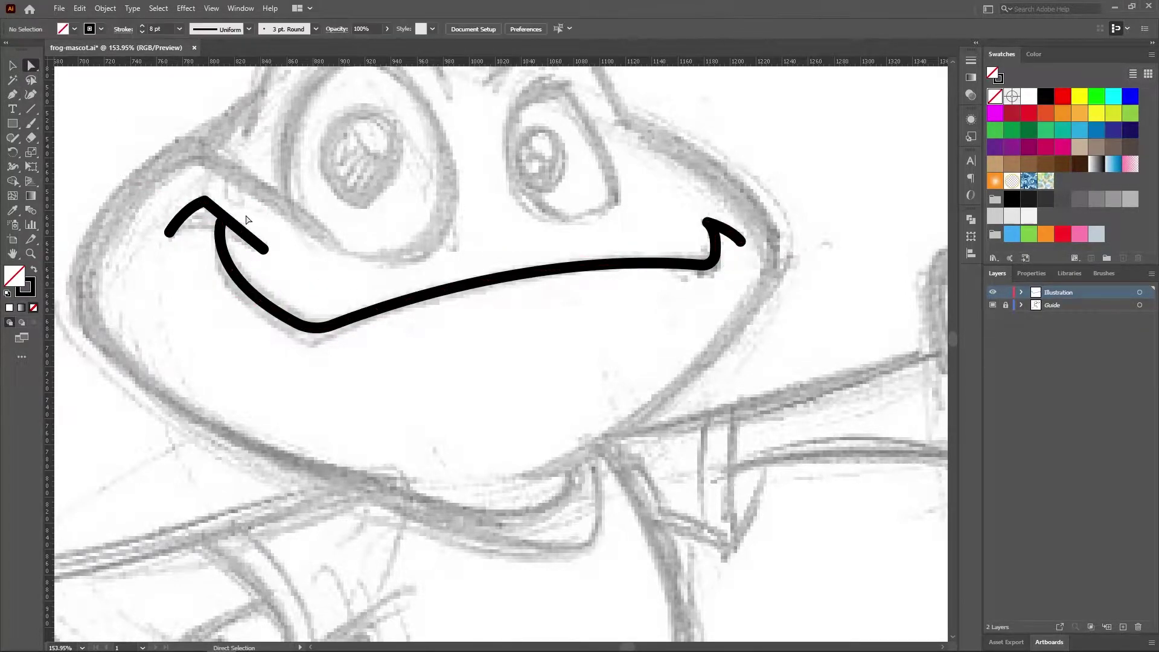
left_click(205, 205)
key("z")
left_click(505, 305, "alt")
Pen-trace the right brow, down the side of the head and under the cheek to the chin.
left_click_drag(843, 429, 773, 361)
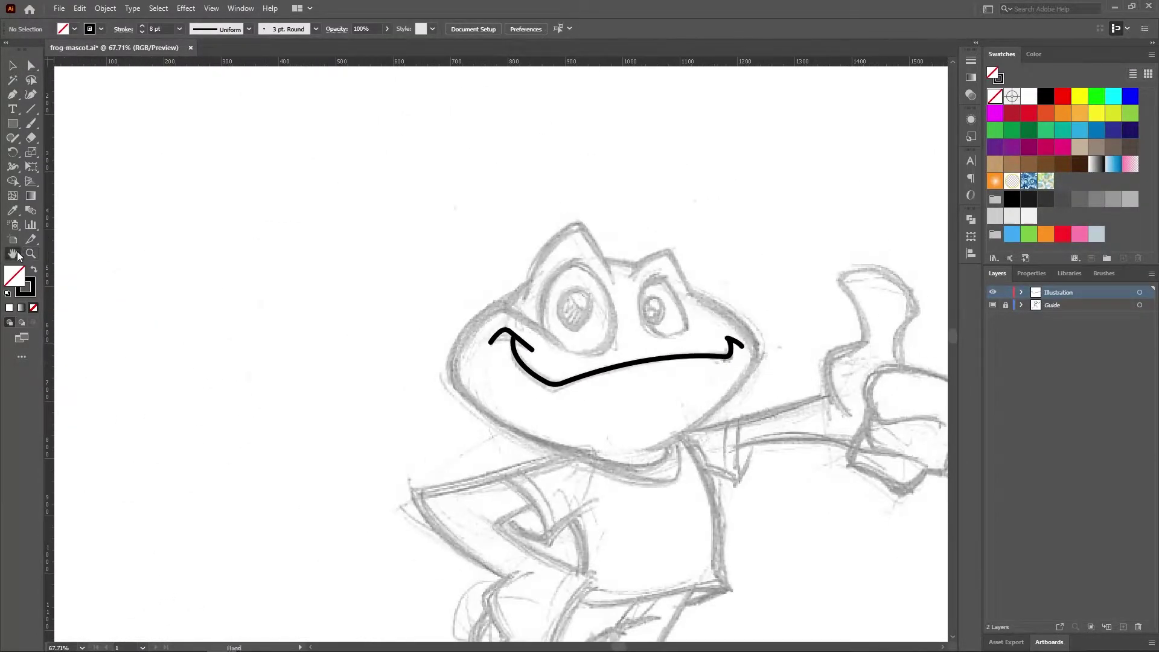
mouse_move(589, 368)
left_mouse_down()
mouse_move(322, 191)
mouse_move(334, 293)
left_mouse_up()
left_click_drag(517, 301, 535, 349)
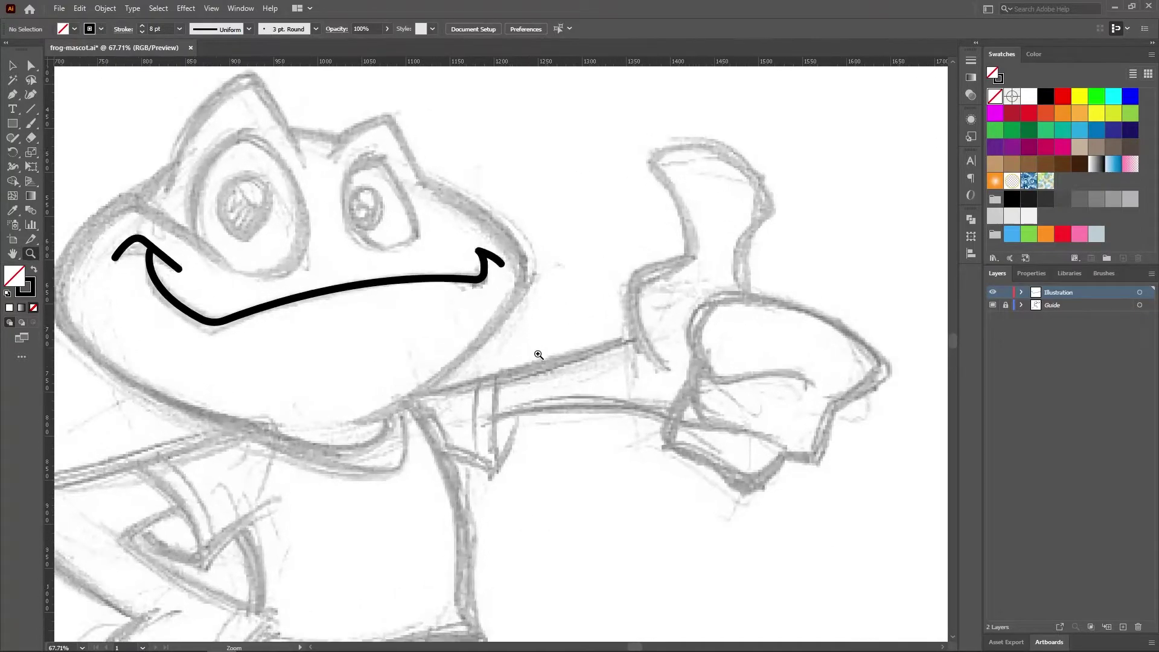
left_click(318, 178)
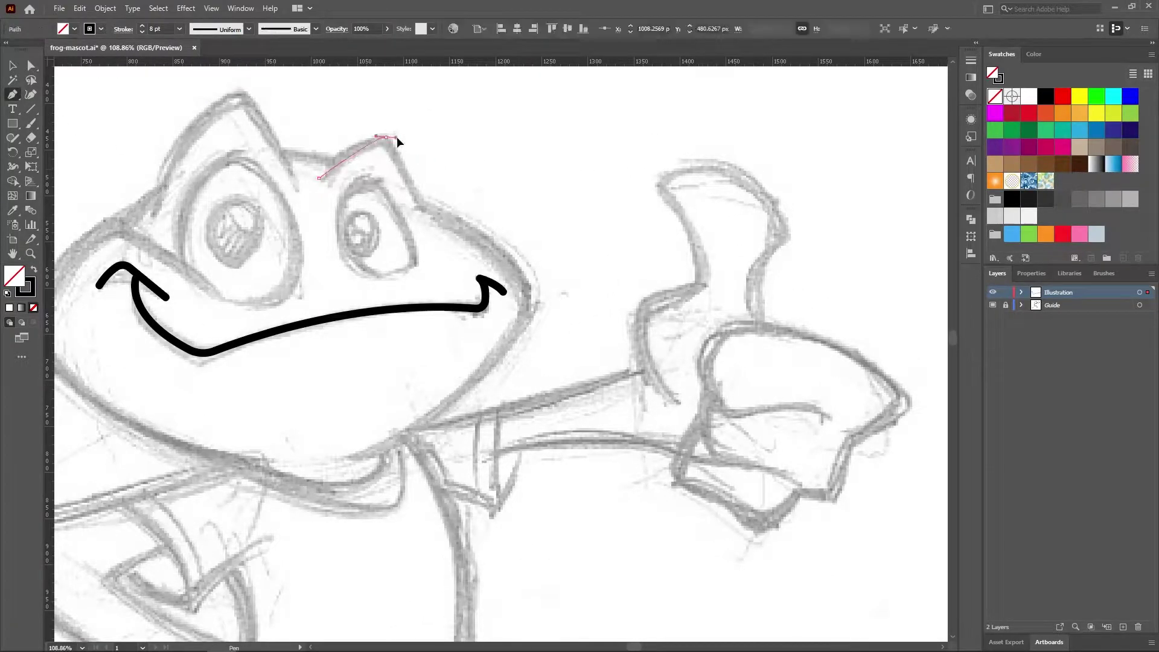
left_click_drag(386, 136, 411, 138)
left_click(386, 136)
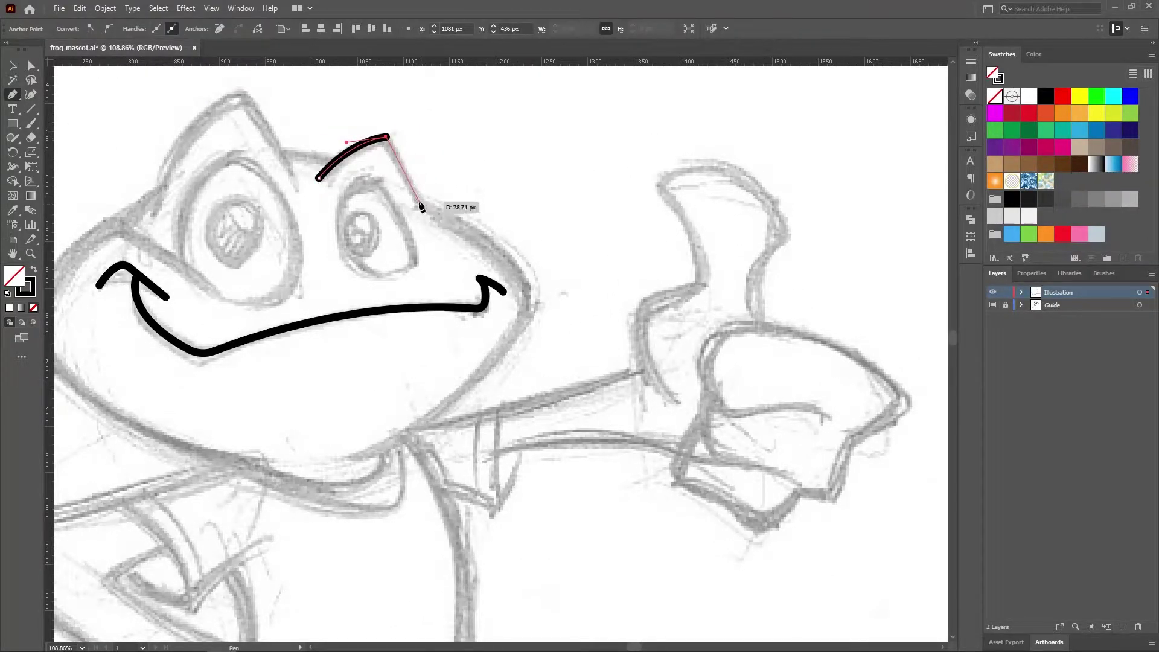
left_click(420, 202)
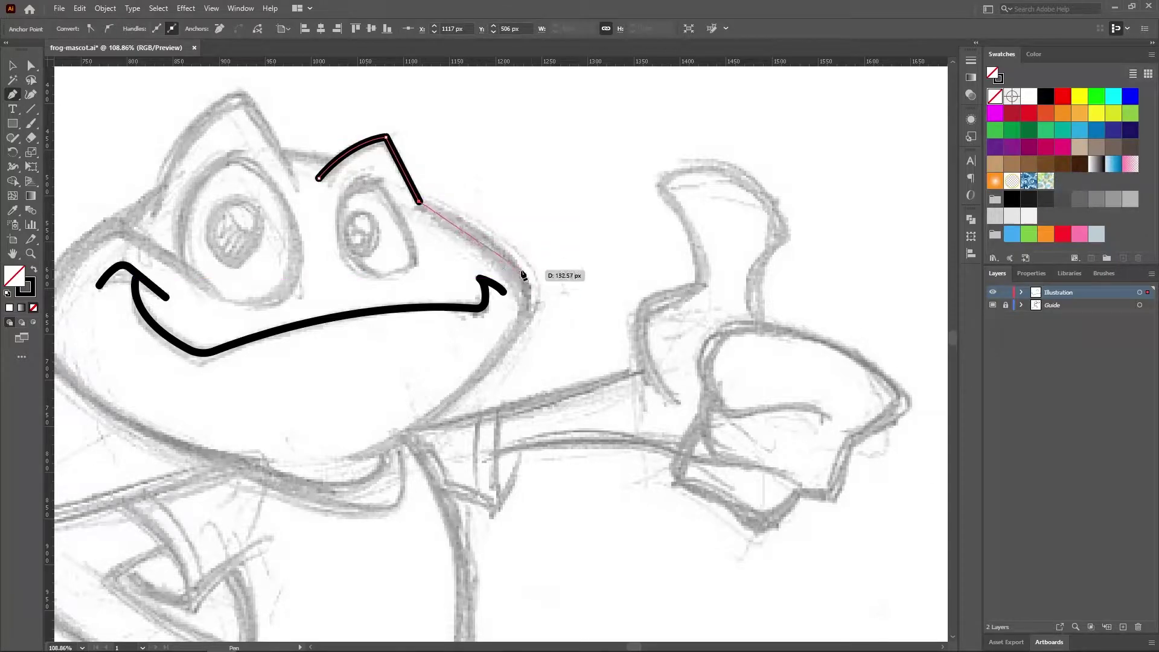
left_click_drag(513, 258, 537, 291)
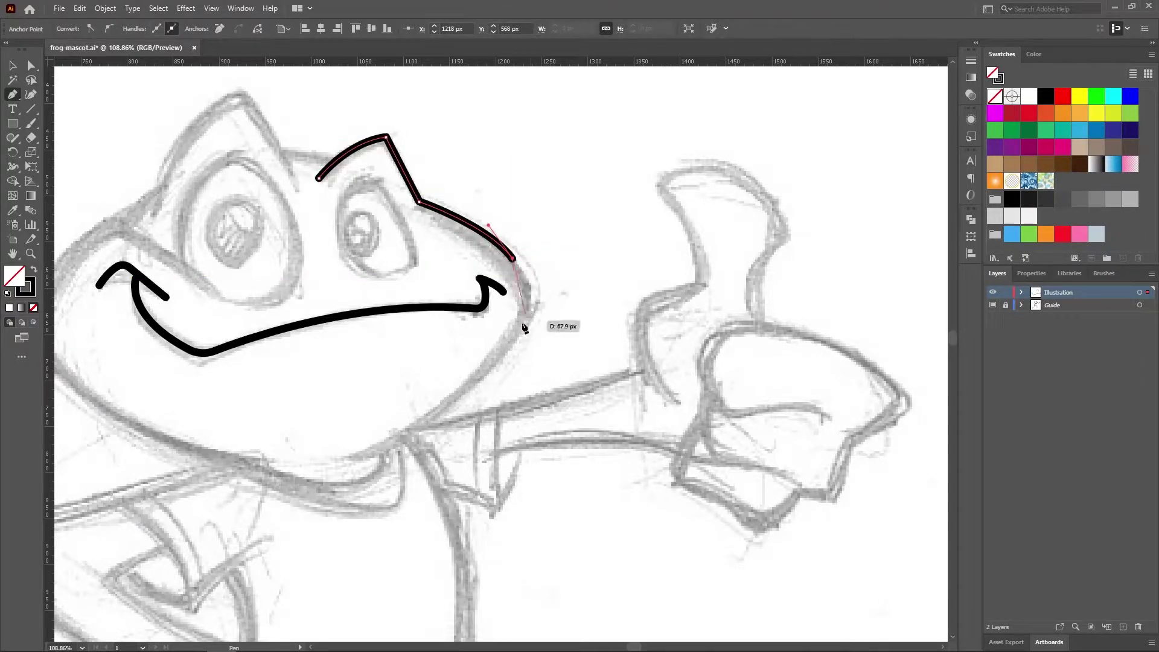
left_click_drag(518, 338, 492, 386)
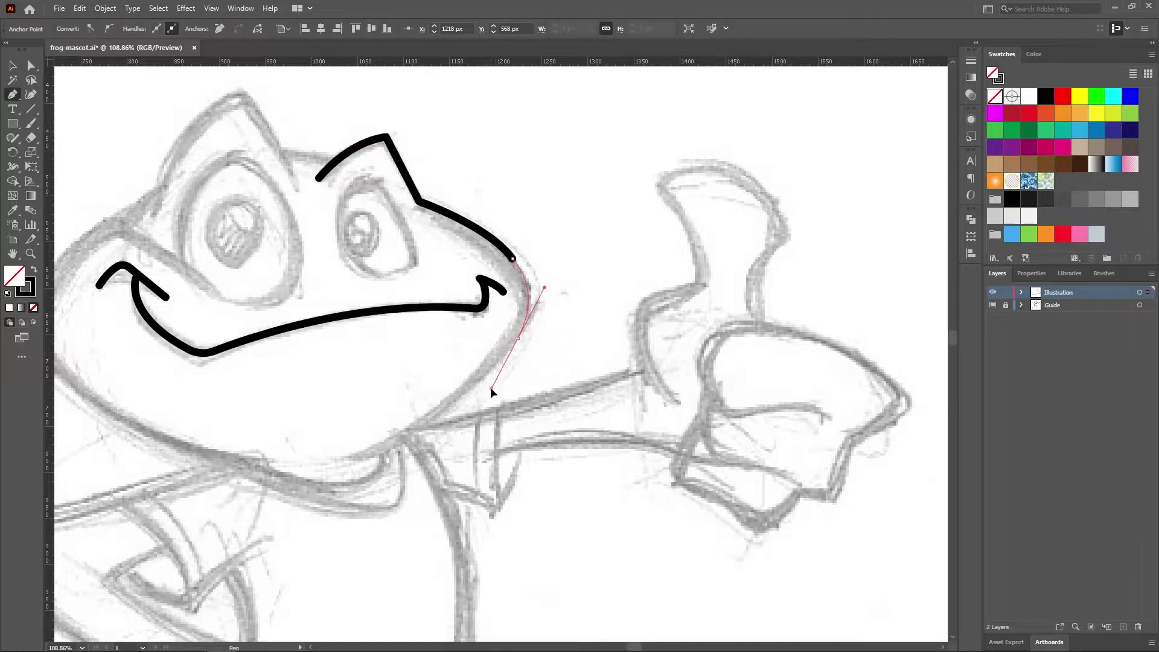
left_click_drag(336, 459, 224, 469)
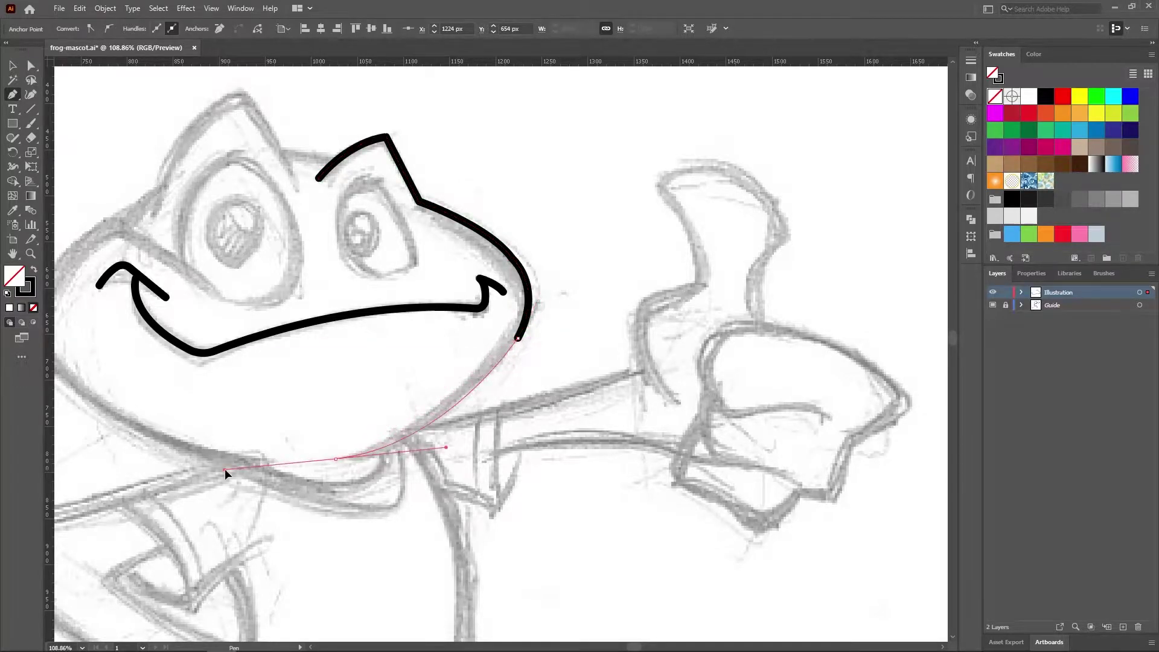
Reshape the head outline's cheek and jaw curve with Direct Selection.
left_click(34, 67)
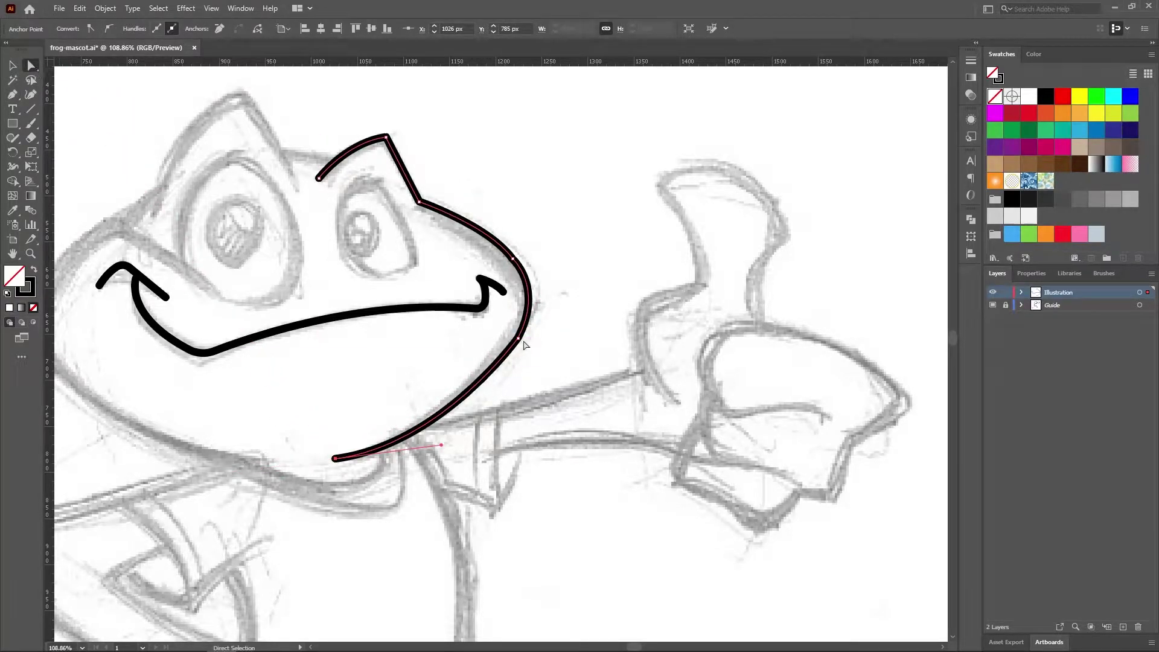
left_click_drag(524, 344, 539, 291)
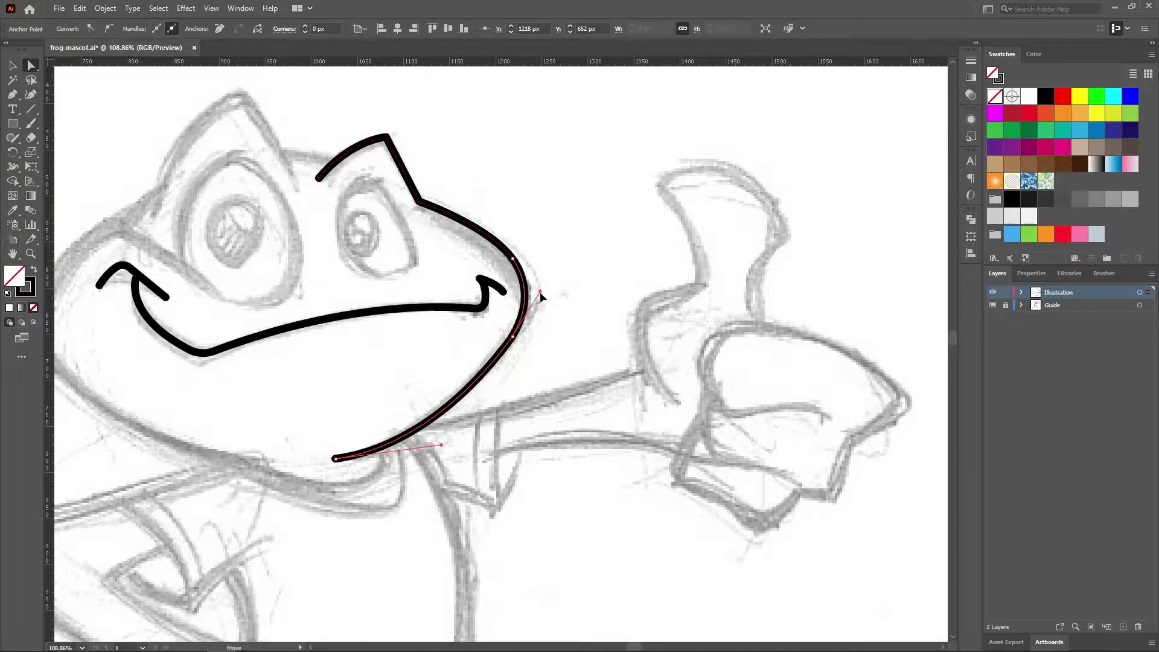
left_click_drag(540, 292, 545, 292)
left_click(576, 243)
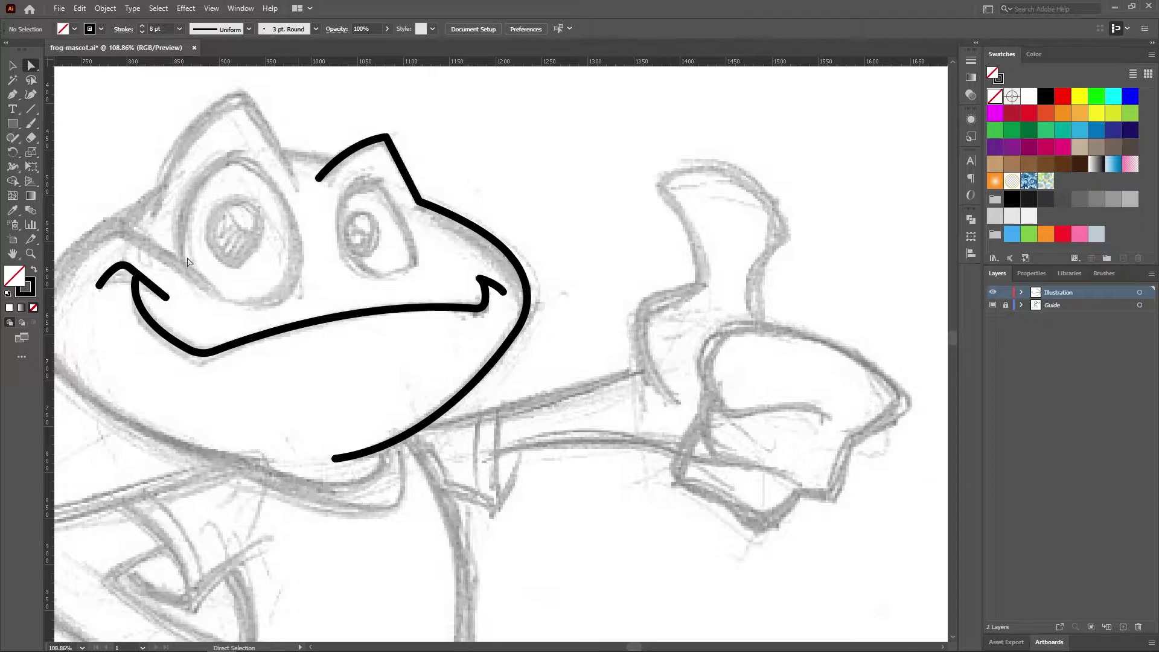
scroll(322, 250, "down", 1)
Trace the peaked arc over the left eye and nudge its peak into place.
left_click_drag(334, 249, 461, 295)
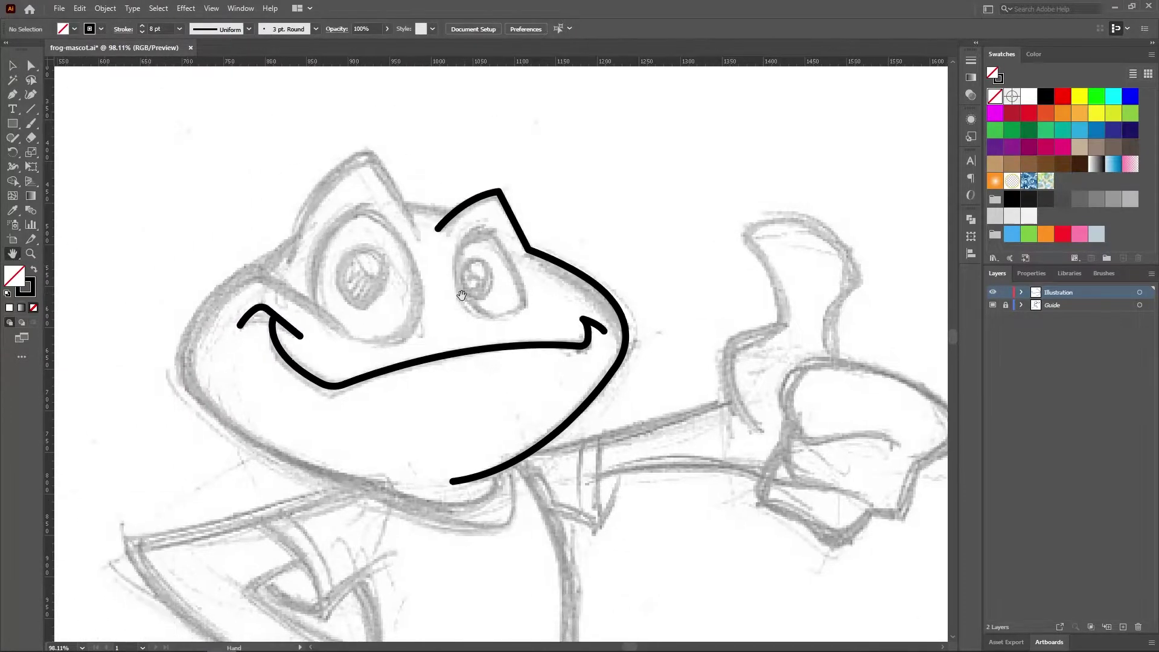
left_click(30, 254)
scroll(444, 228, "up", 3)
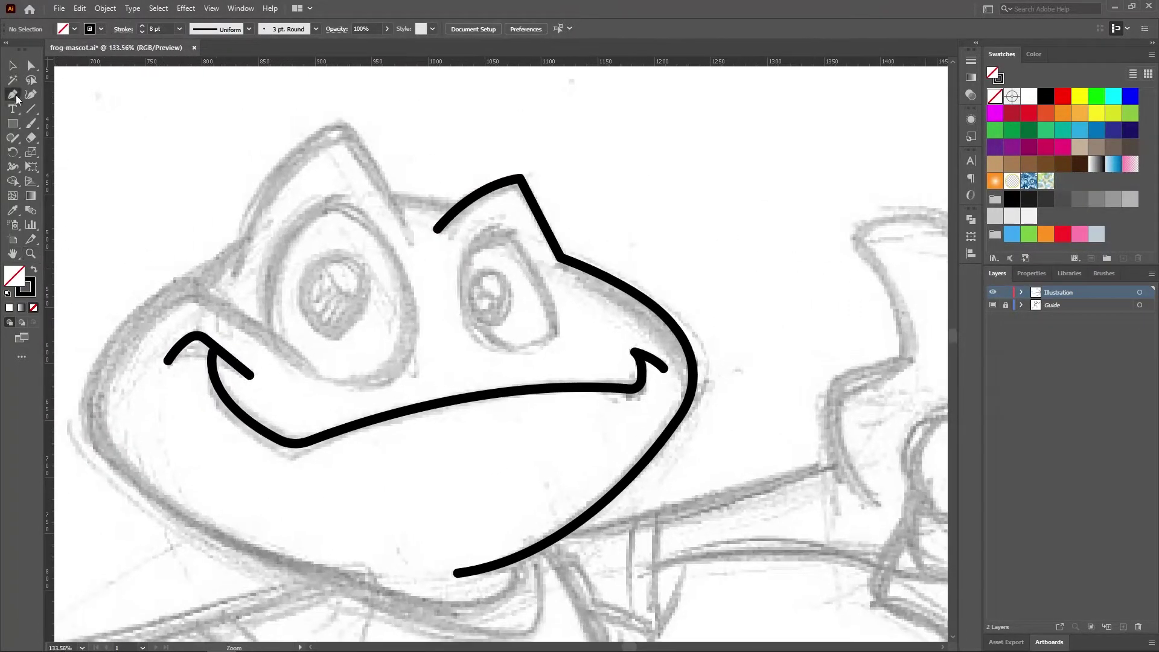
left_click(232, 275)
left_click_drag(339, 124, 430, 85)
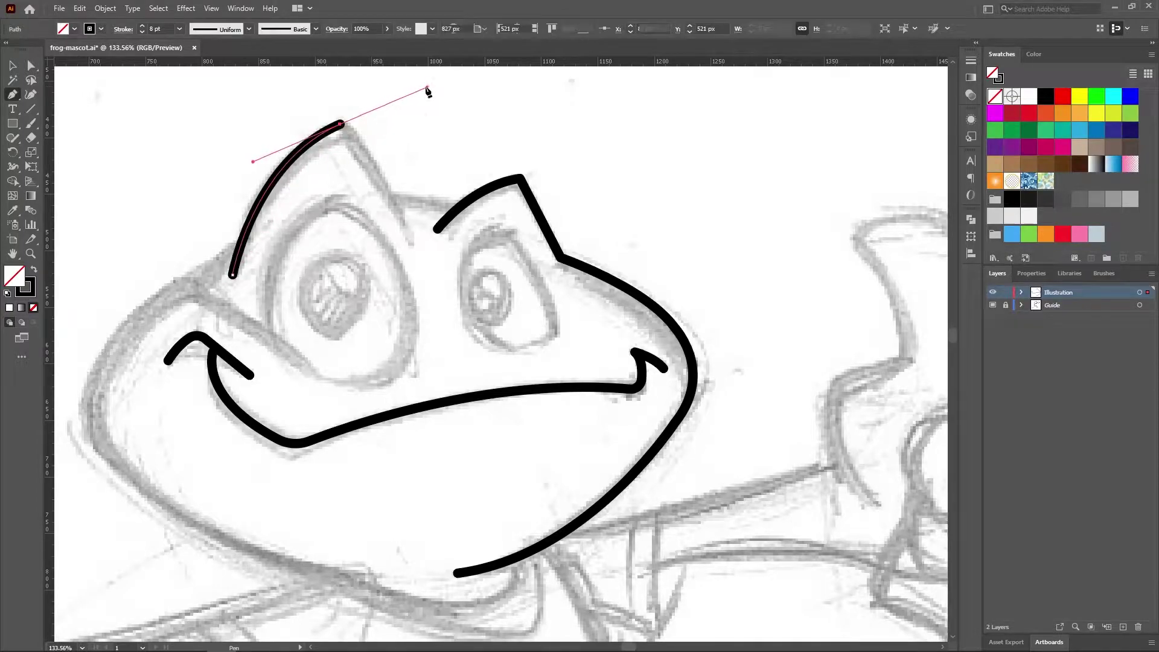
left_click(340, 124)
left_click_drag(410, 243, 432, 312)
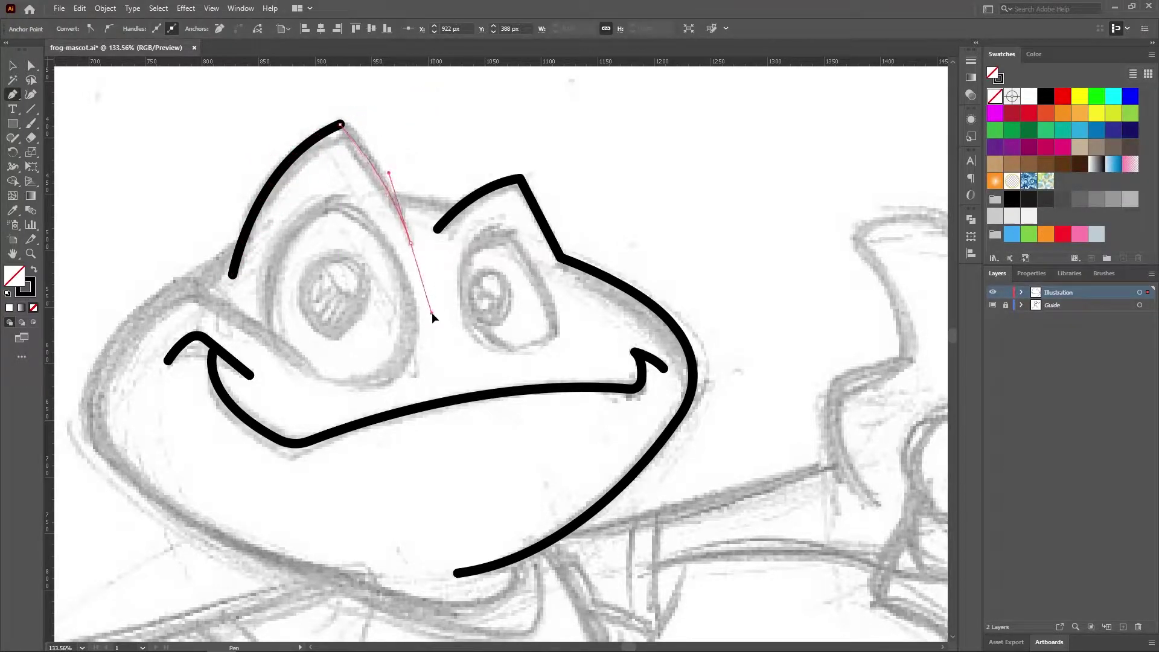
left_click(30, 65)
left_click_drag(341, 124, 339, 128)
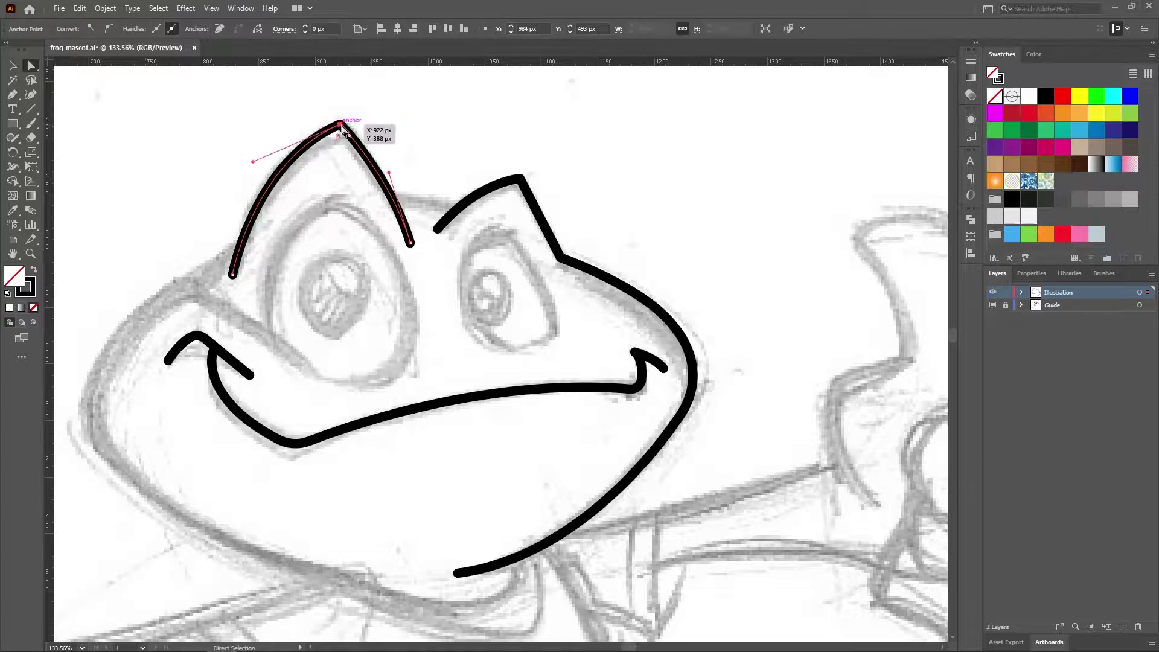
left_click(419, 116)
Draw the short curve bridging the dip between the two eye bumps.
key("p")
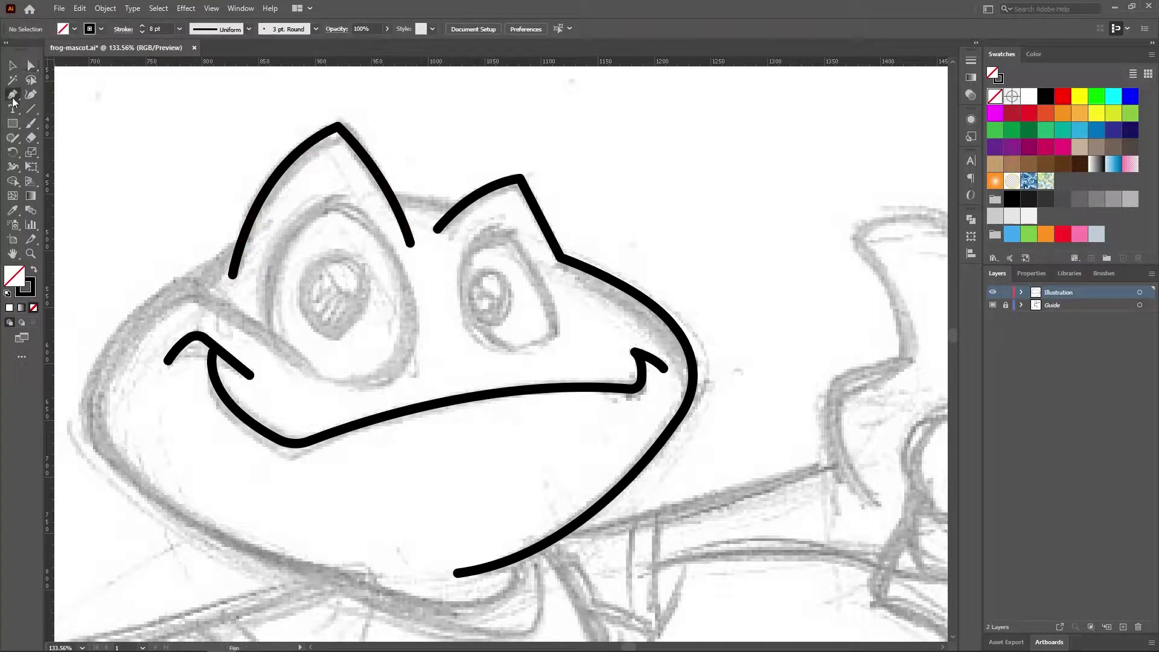
left_click(393, 198)
left_click_drag(457, 208, 480, 219)
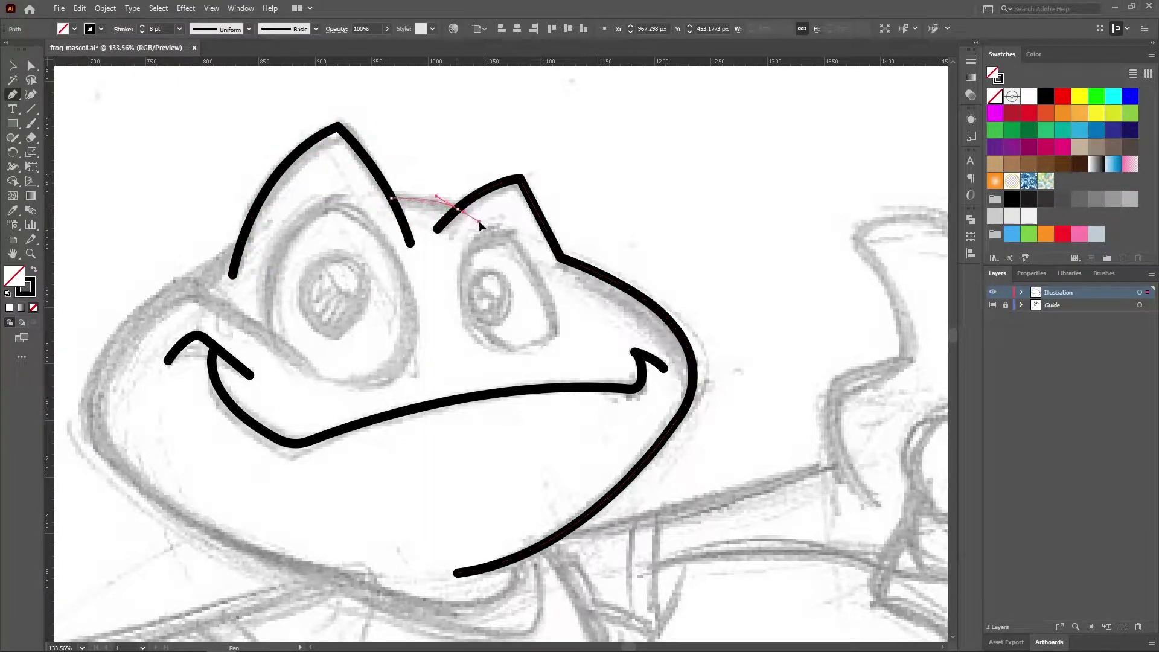
key("Escape")
key("ctrl+shift+a")
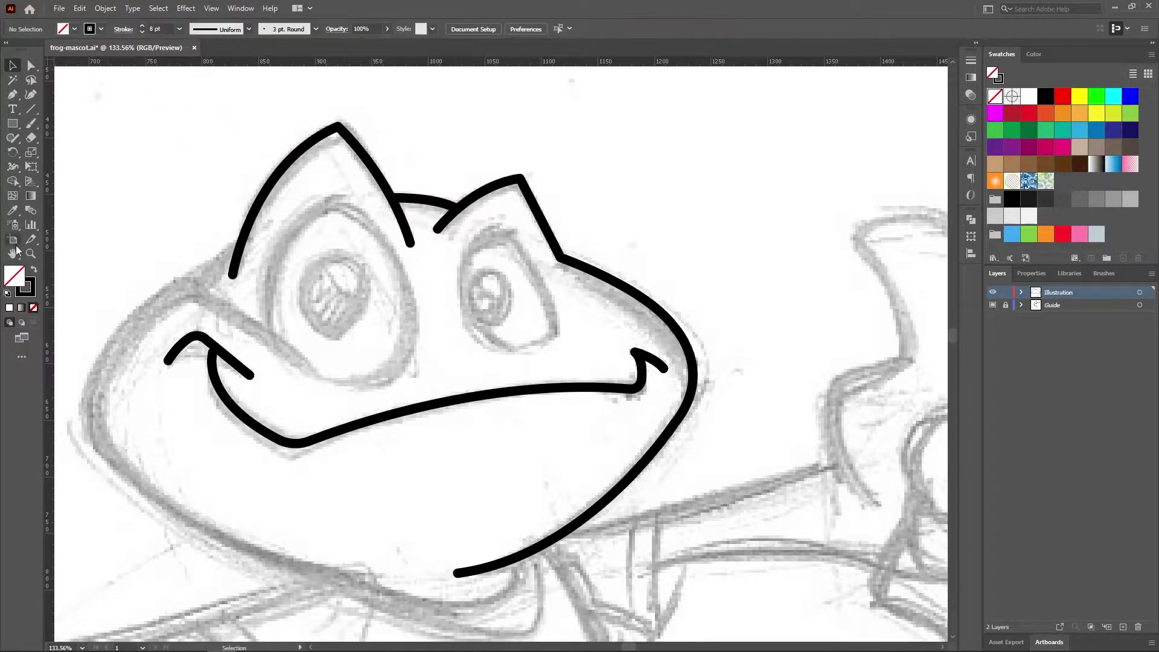
key("z")
mouse_move(461, 450)
left_mouse_down()
mouse_move(398, 415)
mouse_move(418, 351)
left_mouse_up()
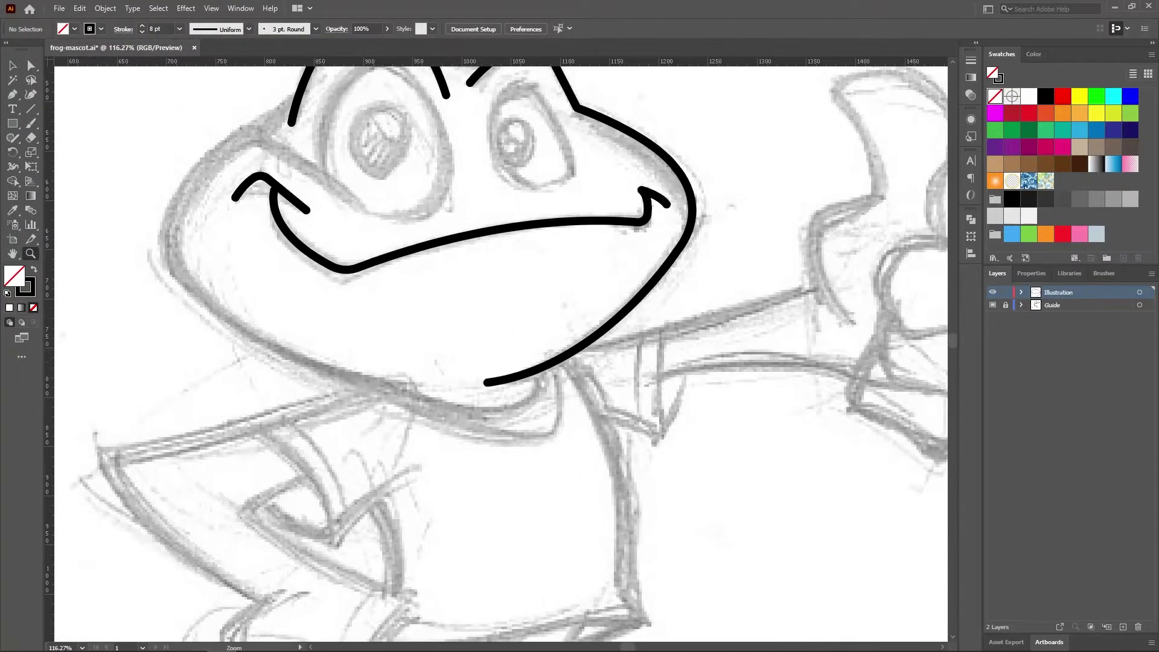
Trace the head's left side from the cheek crease down along the jaw to the chin.
left_click(364, 210)
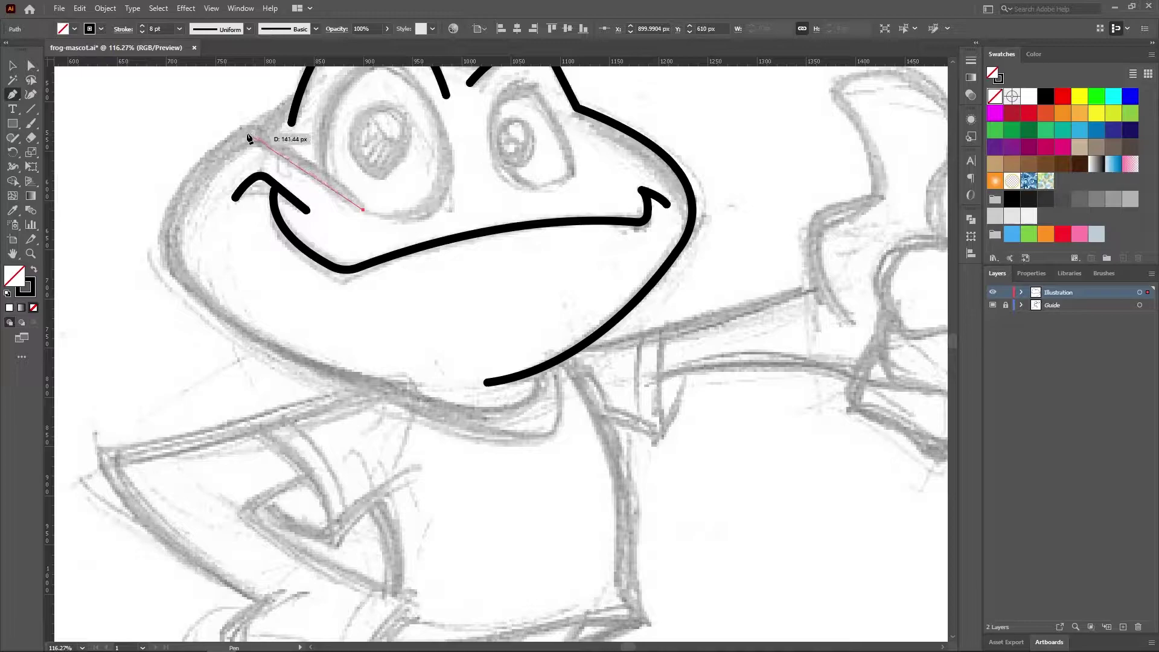
left_click_drag(245, 133, 187, 110)
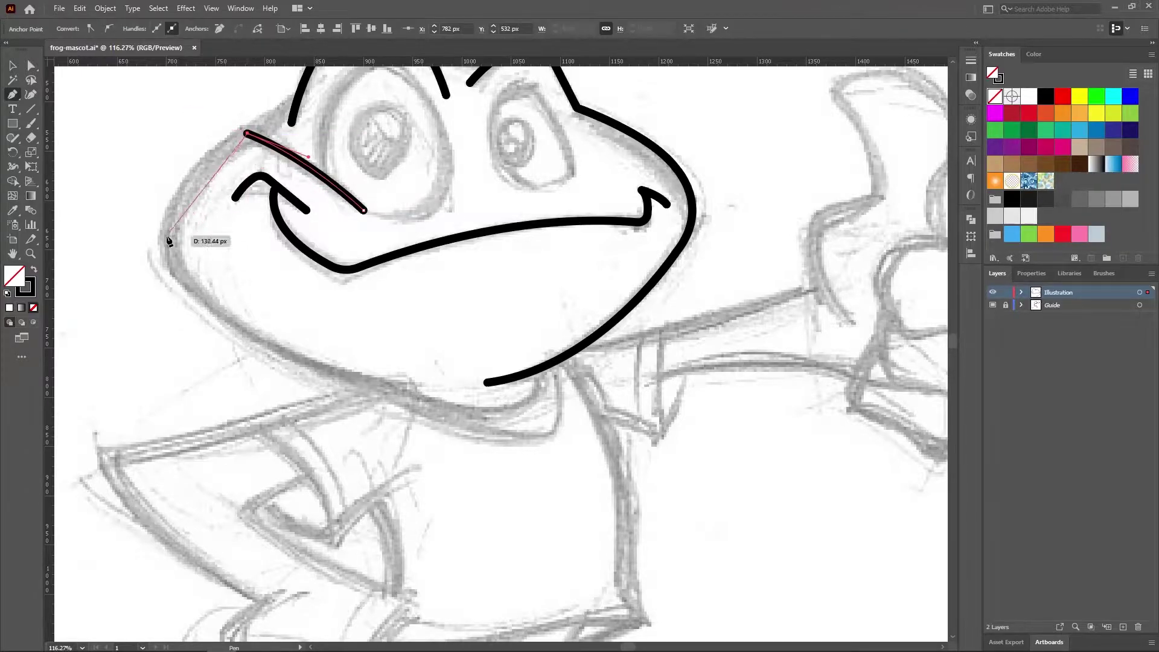
left_click_drag(170, 244, 172, 314)
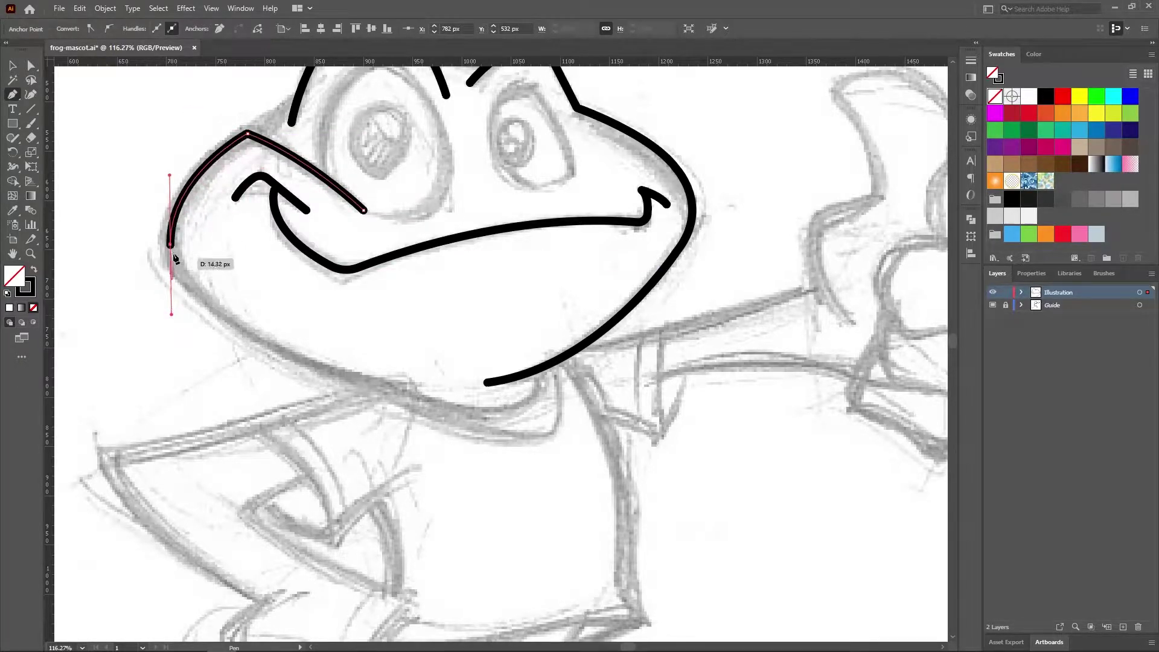
left_click(171, 244)
left_click_drag(425, 385, 675, 410)
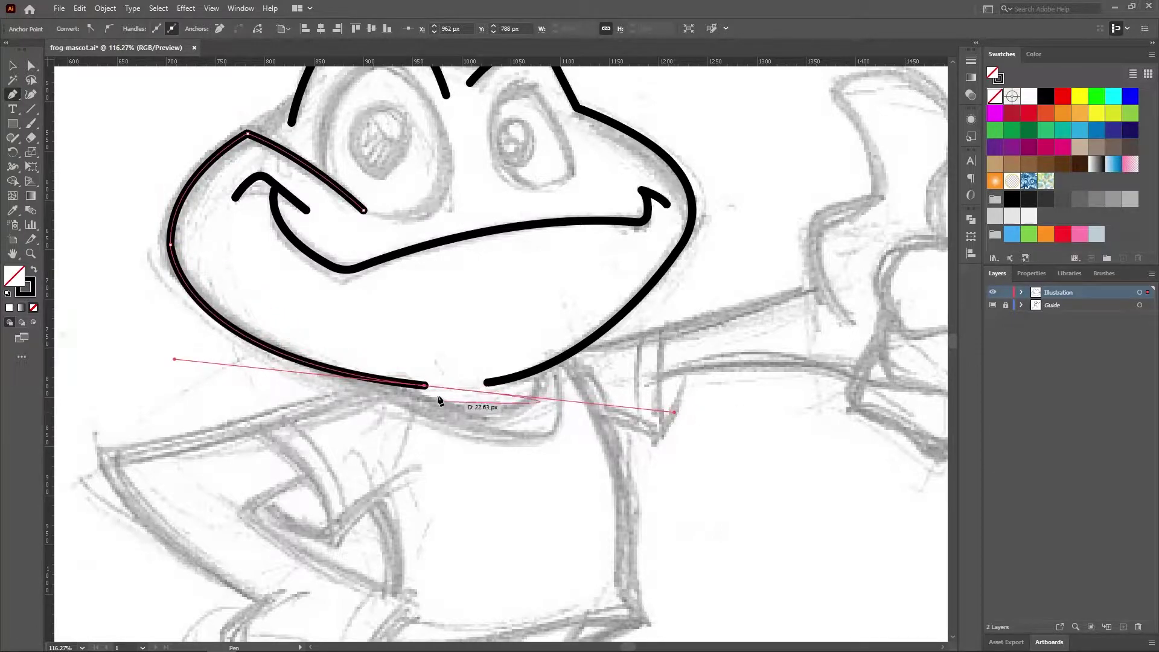
left_click(424, 385)
key("a")
left_click_drag(176, 363, 166, 349)
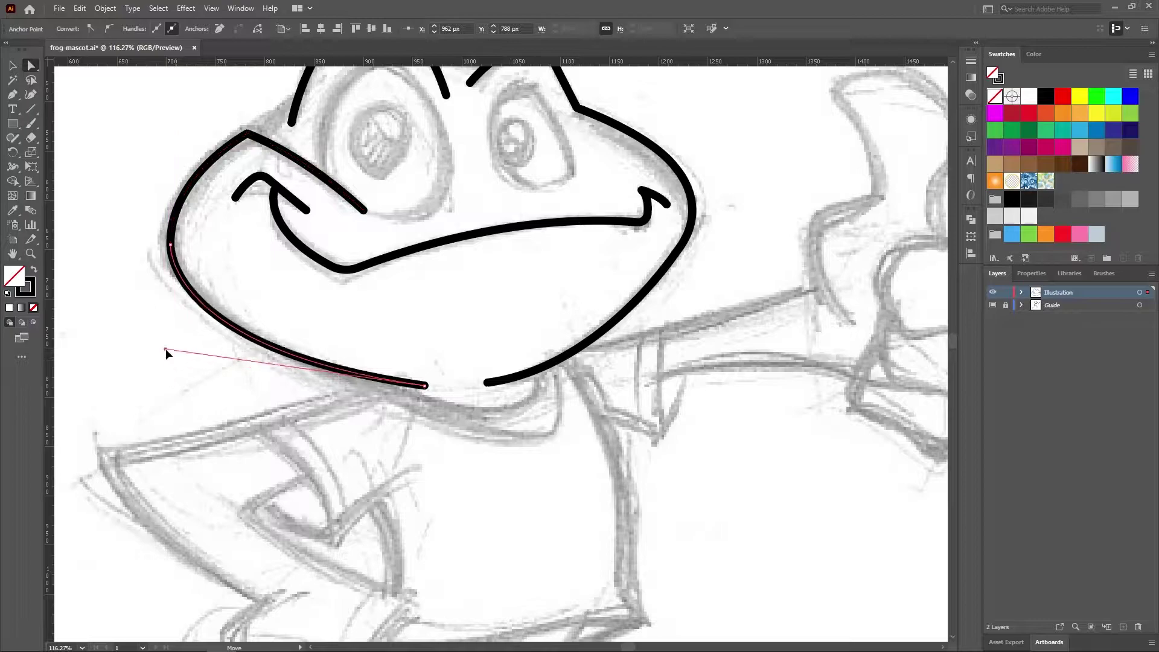
left_click(276, 292)
Slightly round the head outline's top-left corner.
scroll(418, 311, "up", 2)
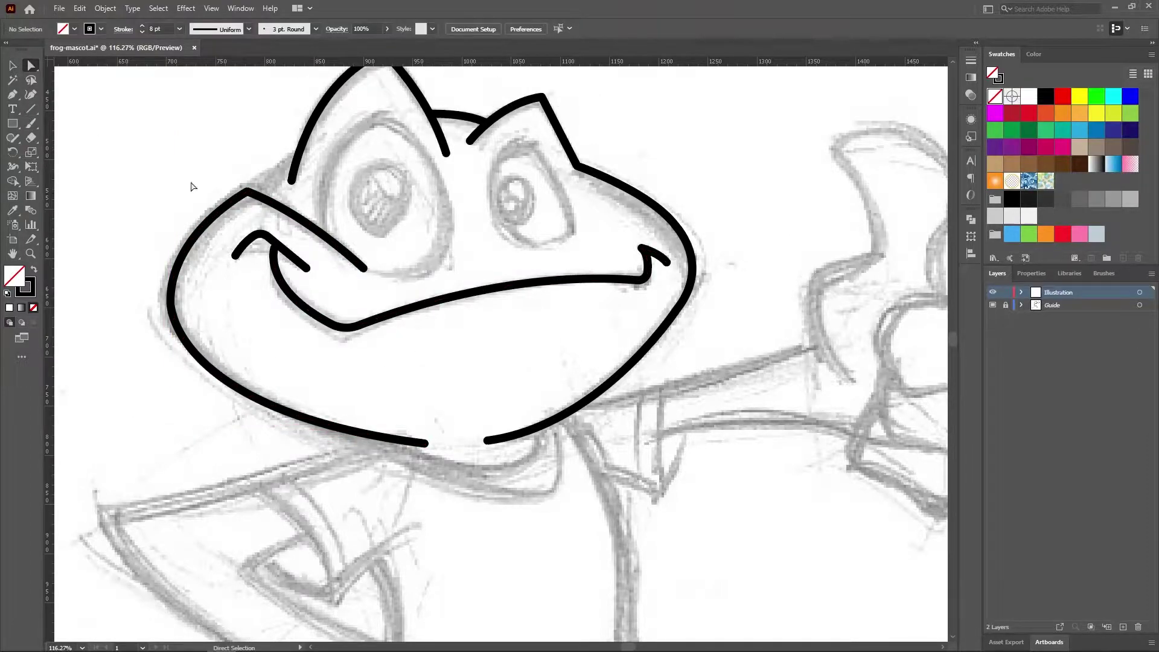
left_click(248, 193)
left_click_drag(252, 201, 248, 212)
left_click(112, 139)
Draw a line joining the head's corner to the left eye bump.
left_click(255, 195)
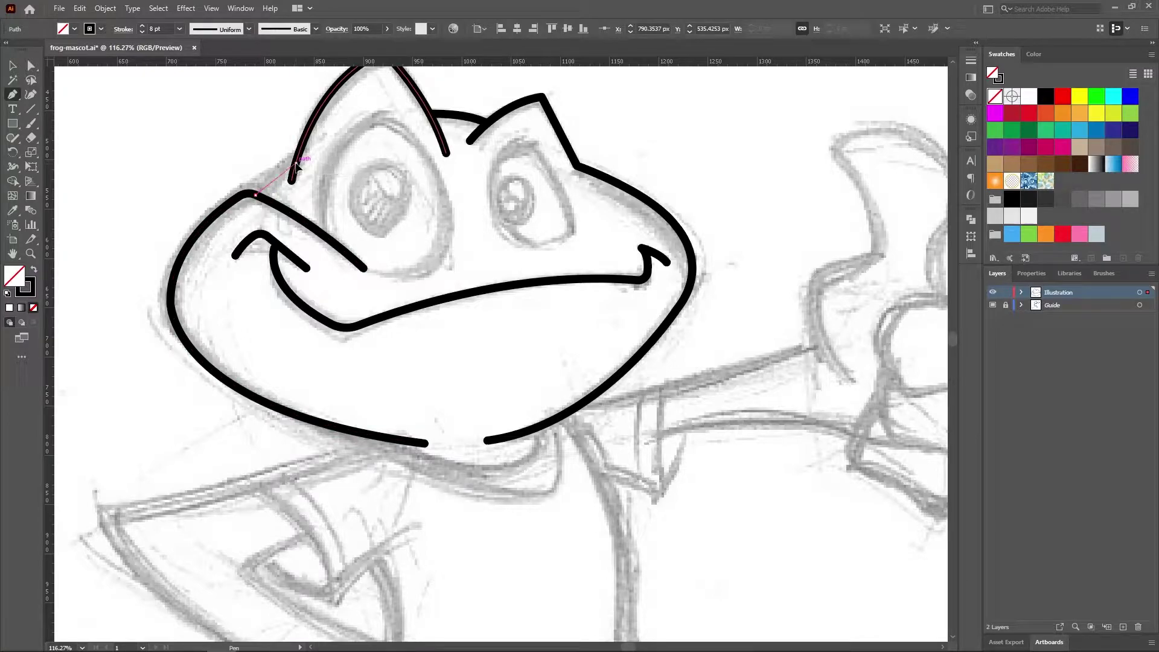
left_click_drag(312, 153, 314, 154)
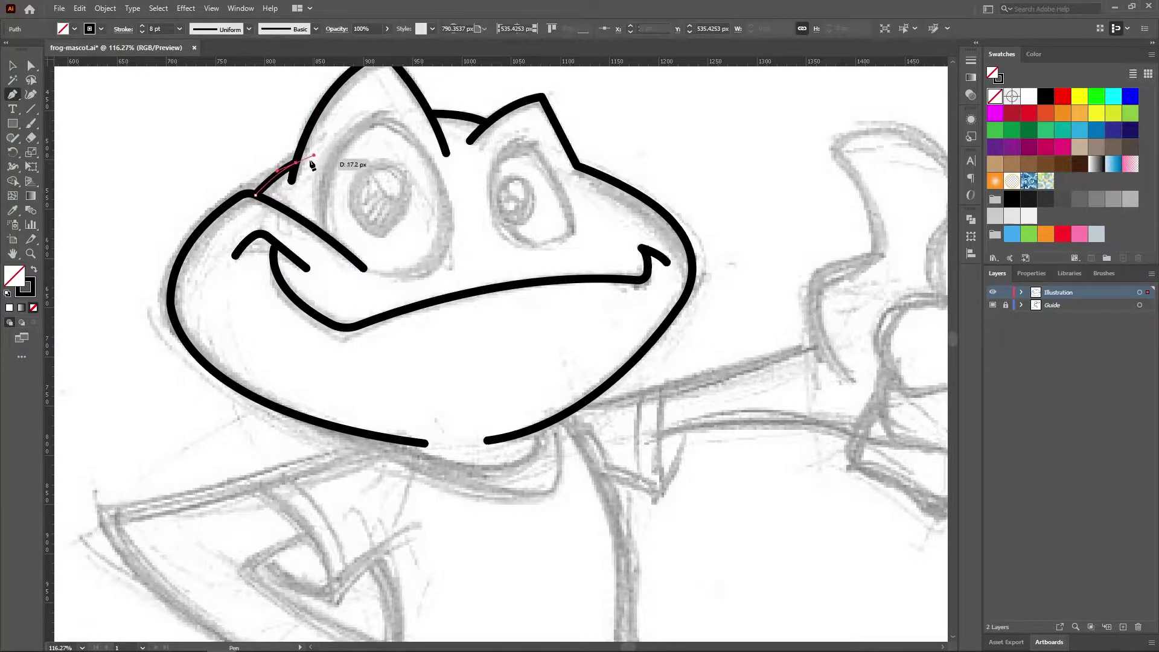
key("v")
left_click(637, 415, "alt")
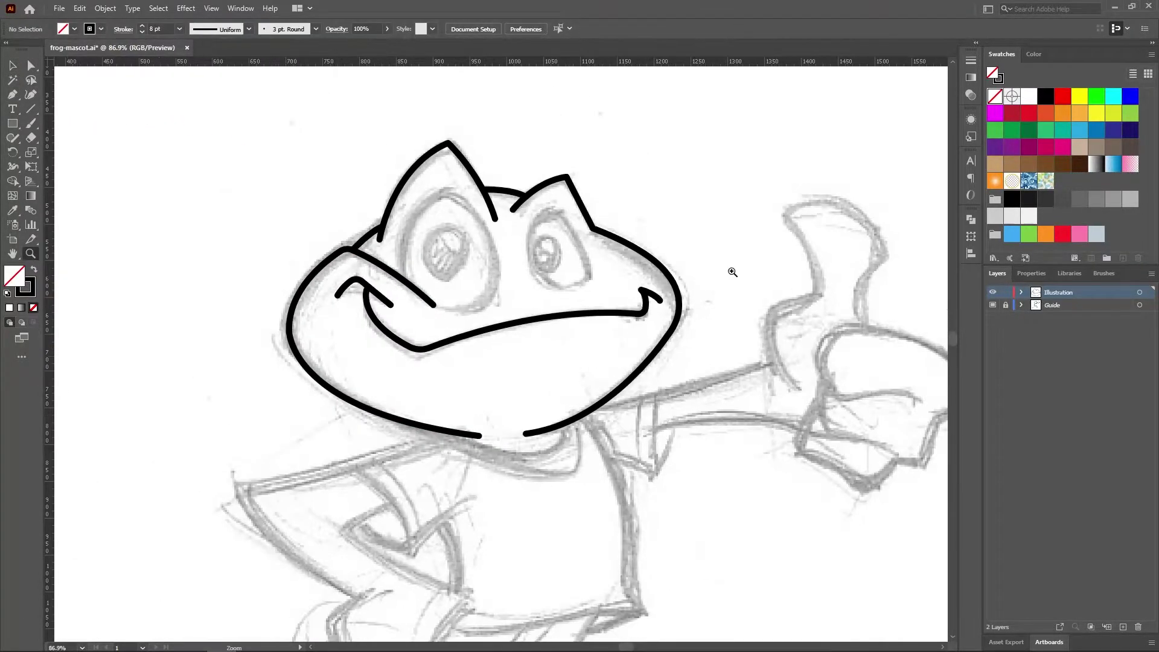
left_click(732, 266)
Reshape the peak of the right eye bump.
key("a")
left_click(403, 119)
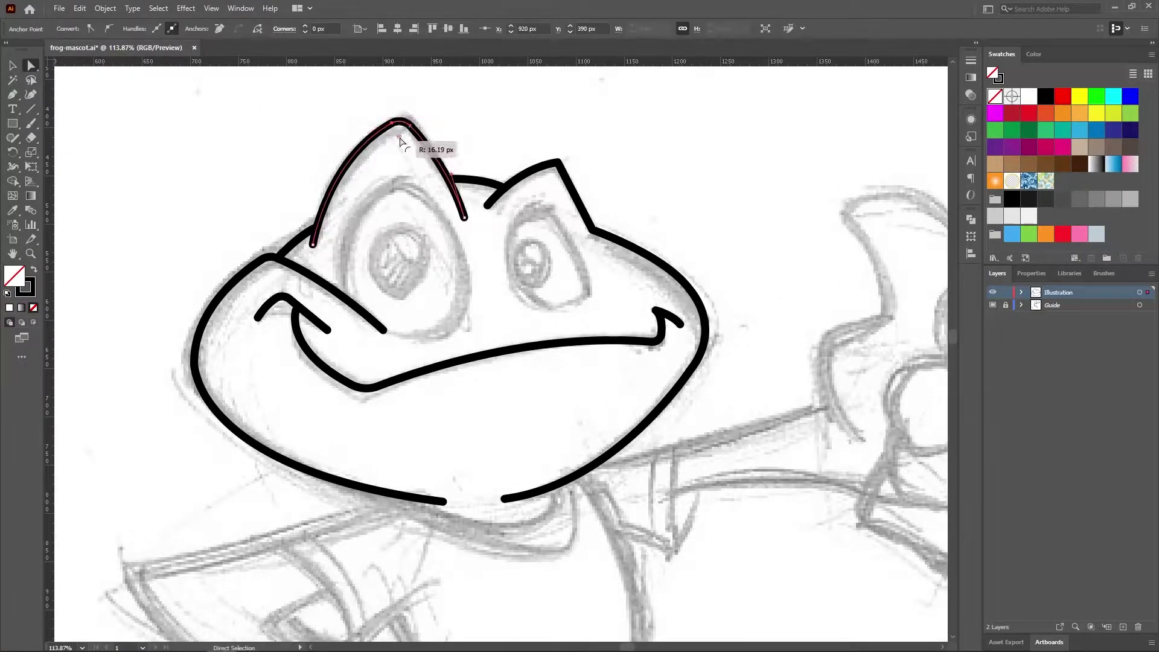
left_click(440, 120)
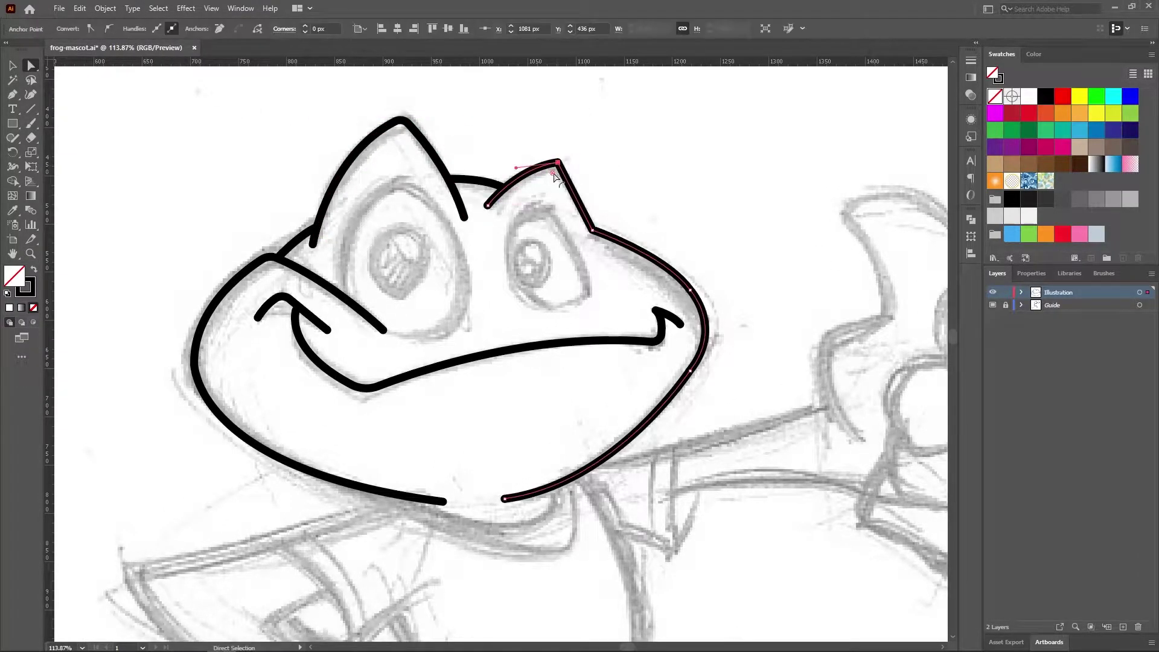
left_click_drag(560, 169, 582, 186)
left_click(615, 151)
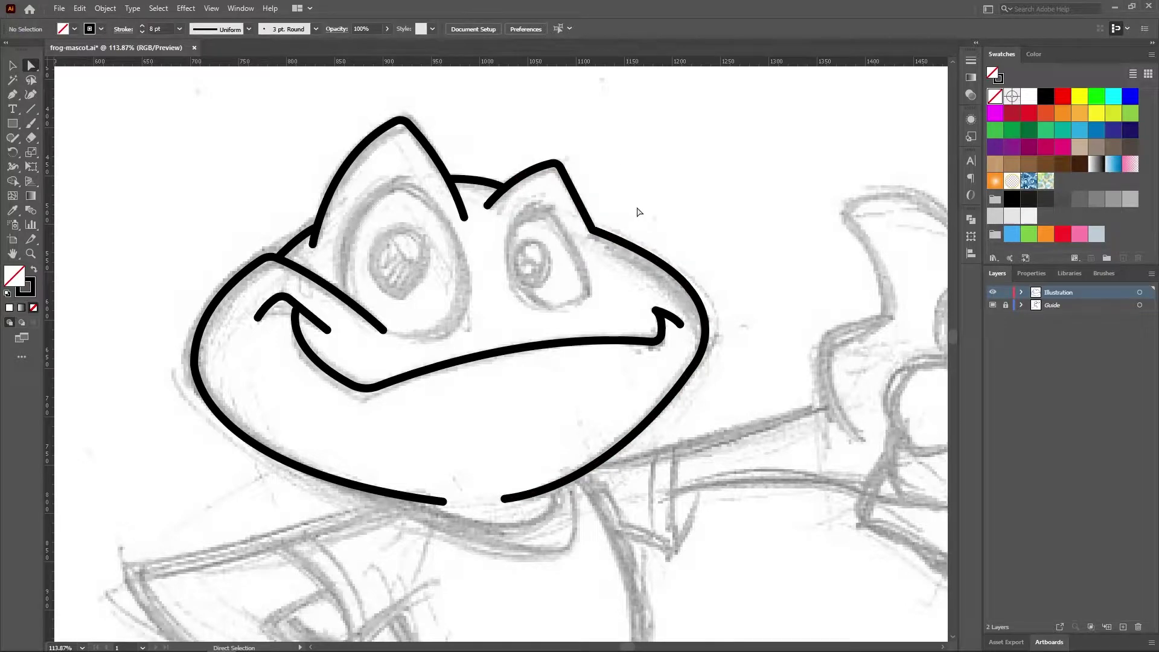
left_click_drag(616, 286, 667, 293)
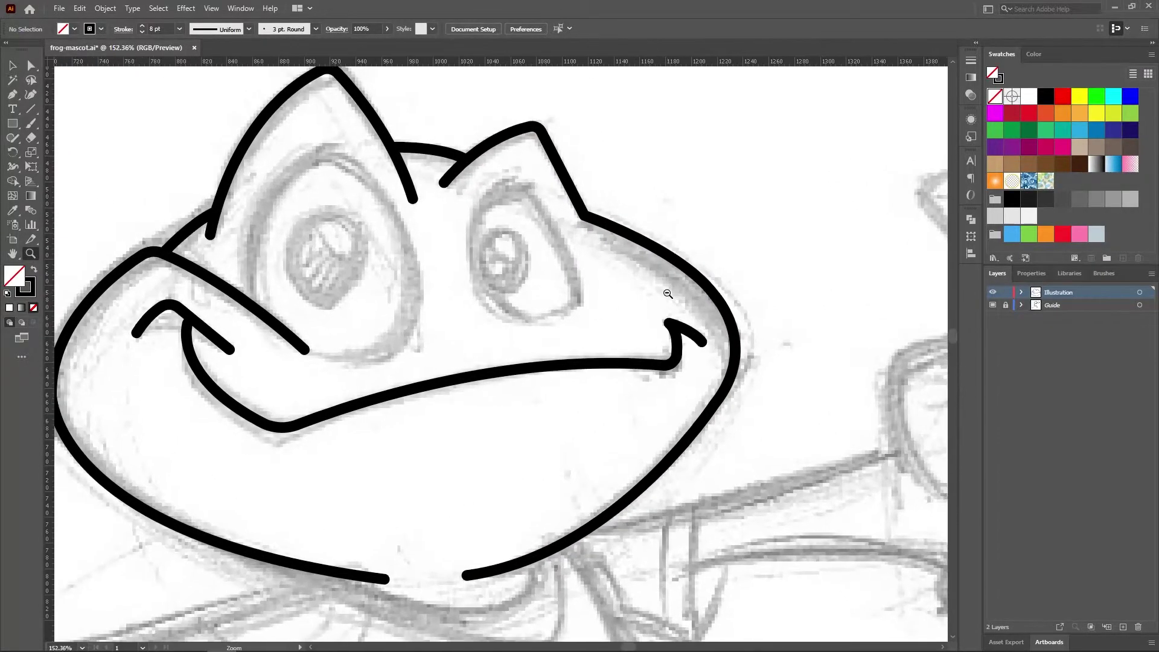
Begin a partial outline around the right eye.
left_click(13, 94)
left_click(527, 318)
left_click(475, 236)
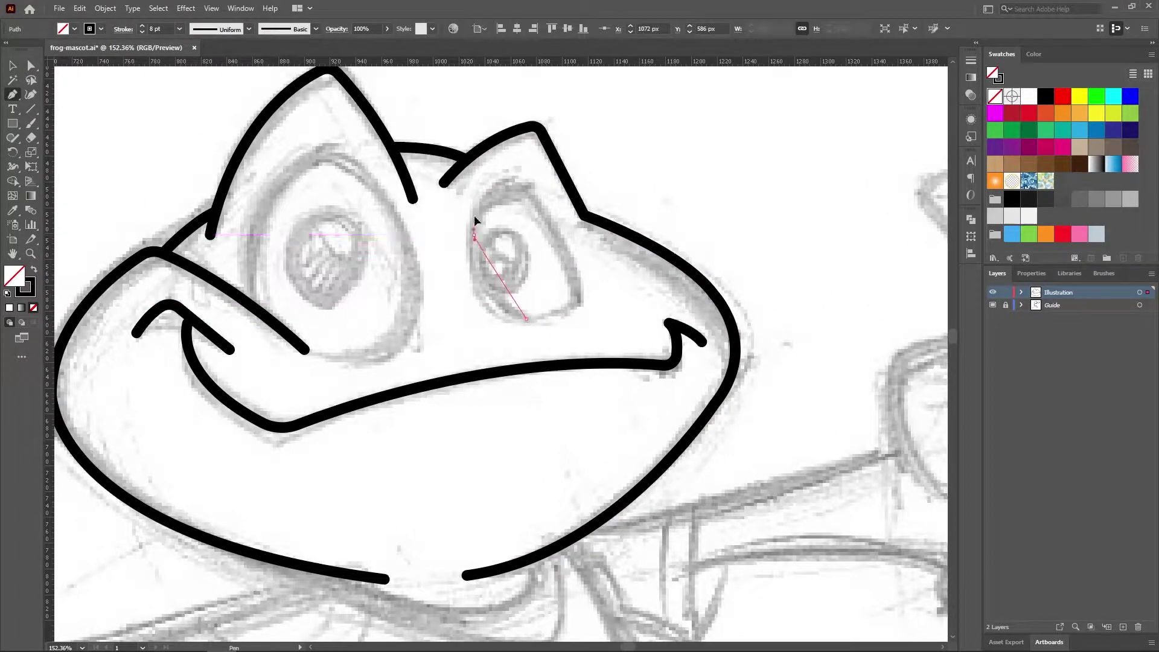
left_click_drag(483, 158, 533, 181)
left_click(475, 235)
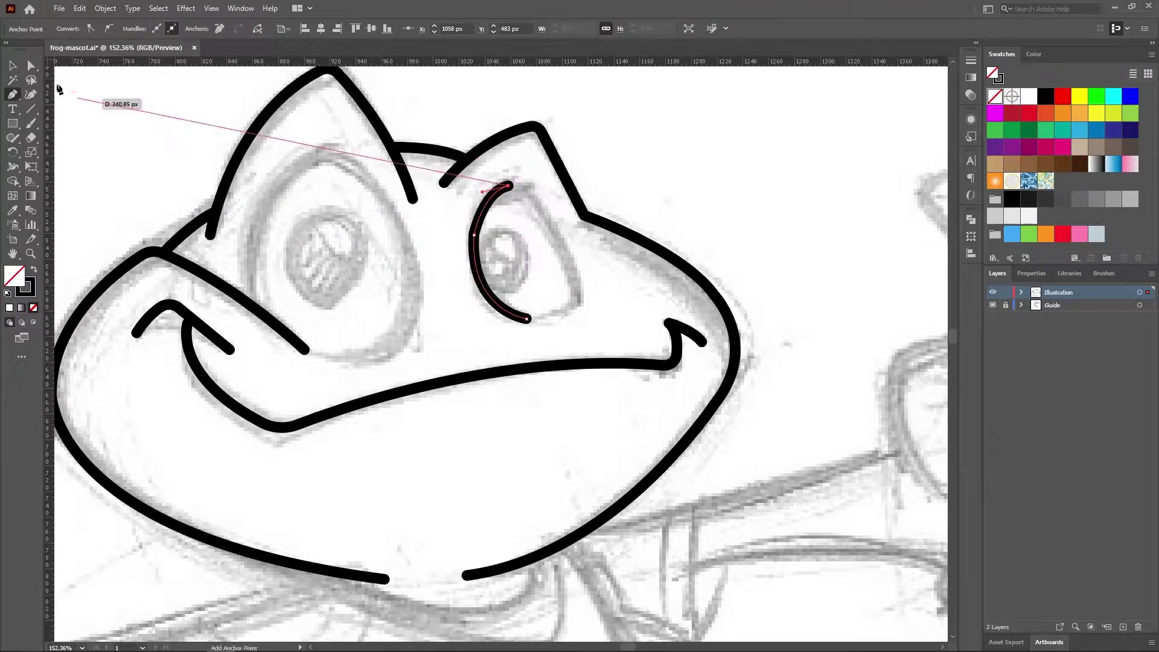
left_click(31, 65)
left_click(107, 143)
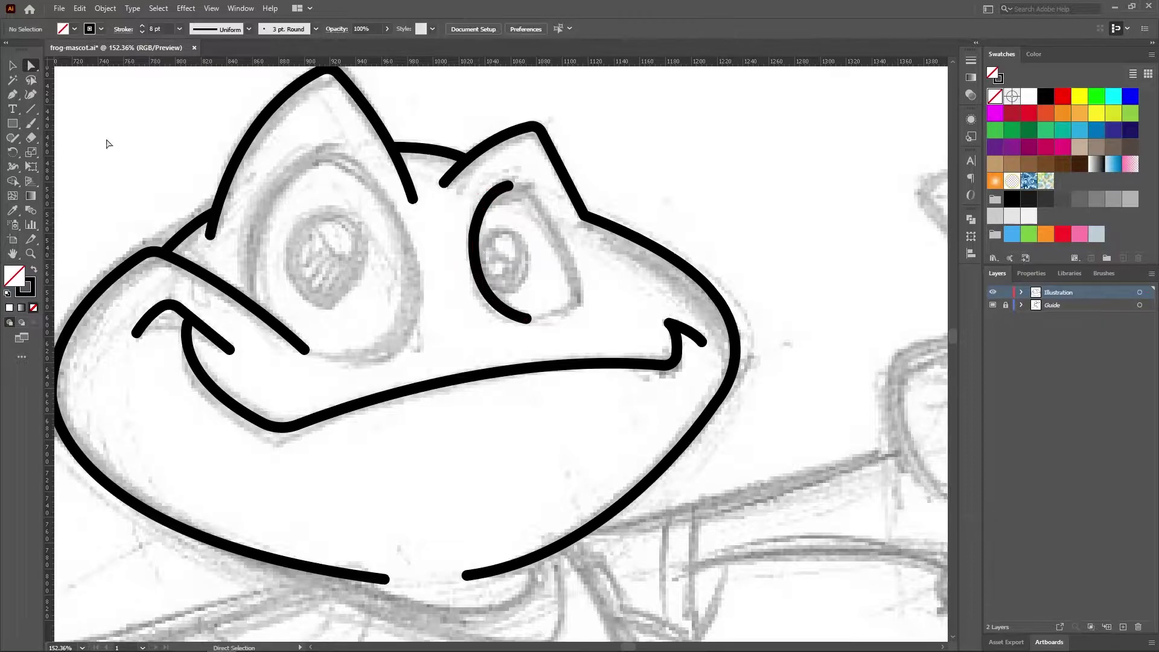
Complete the right eye as a closed oval and reposition its top point.
left_click_drag(510, 185, 537, 203)
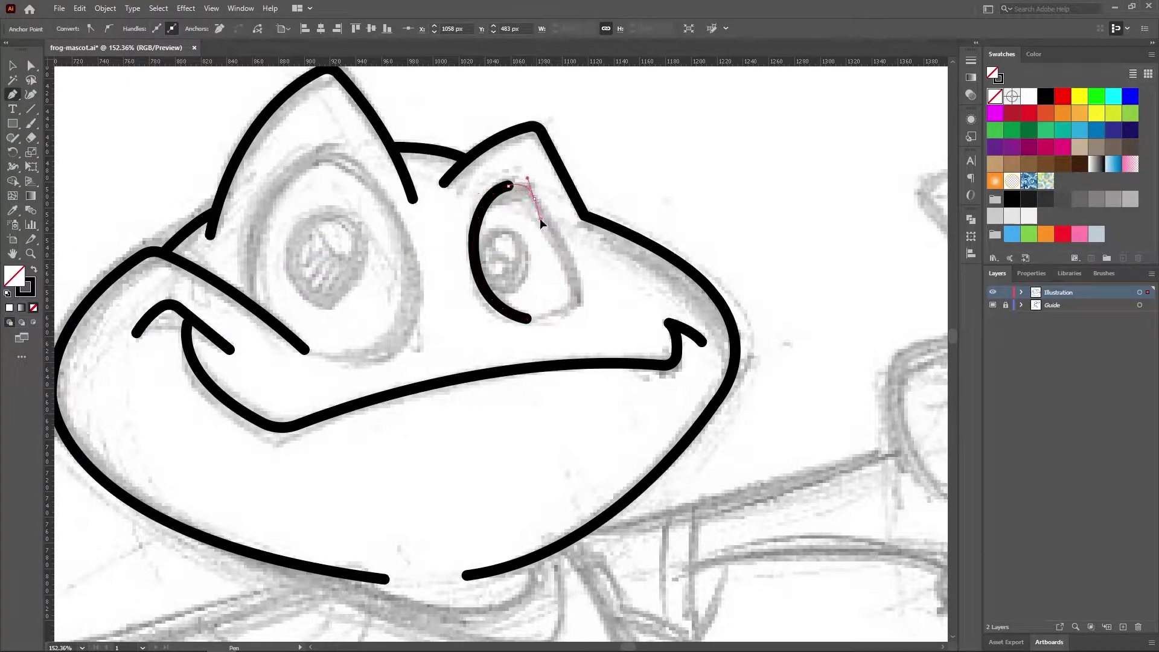
left_click_drag(544, 219, 544, 218)
left_click_drag(556, 312, 506, 342)
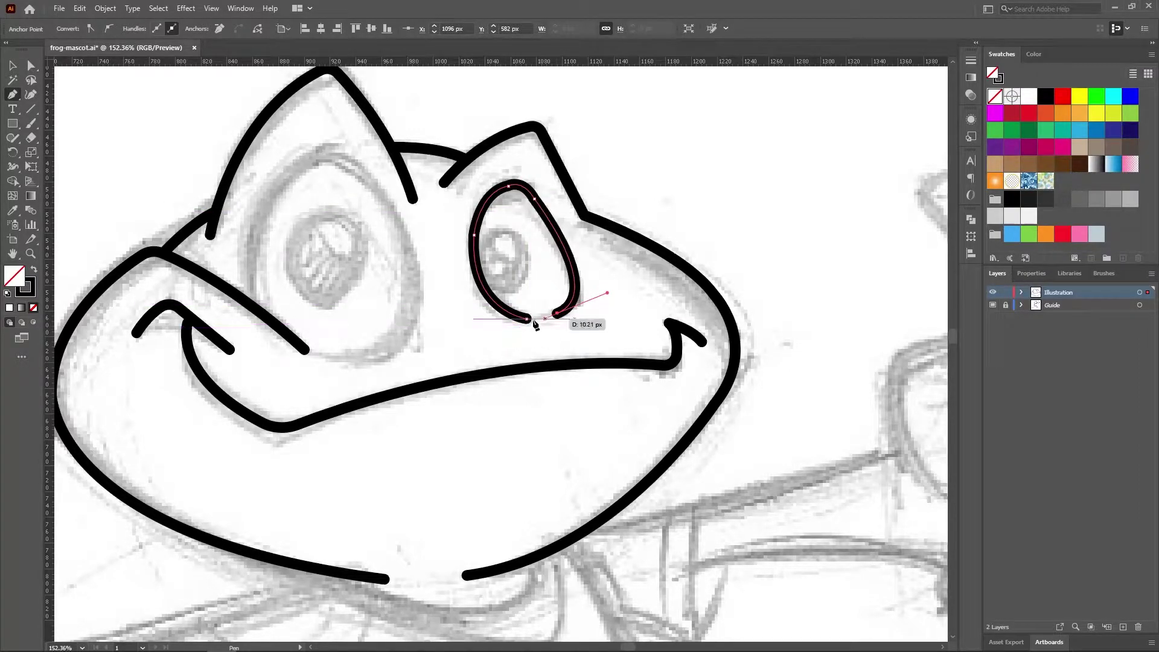
left_click(529, 318)
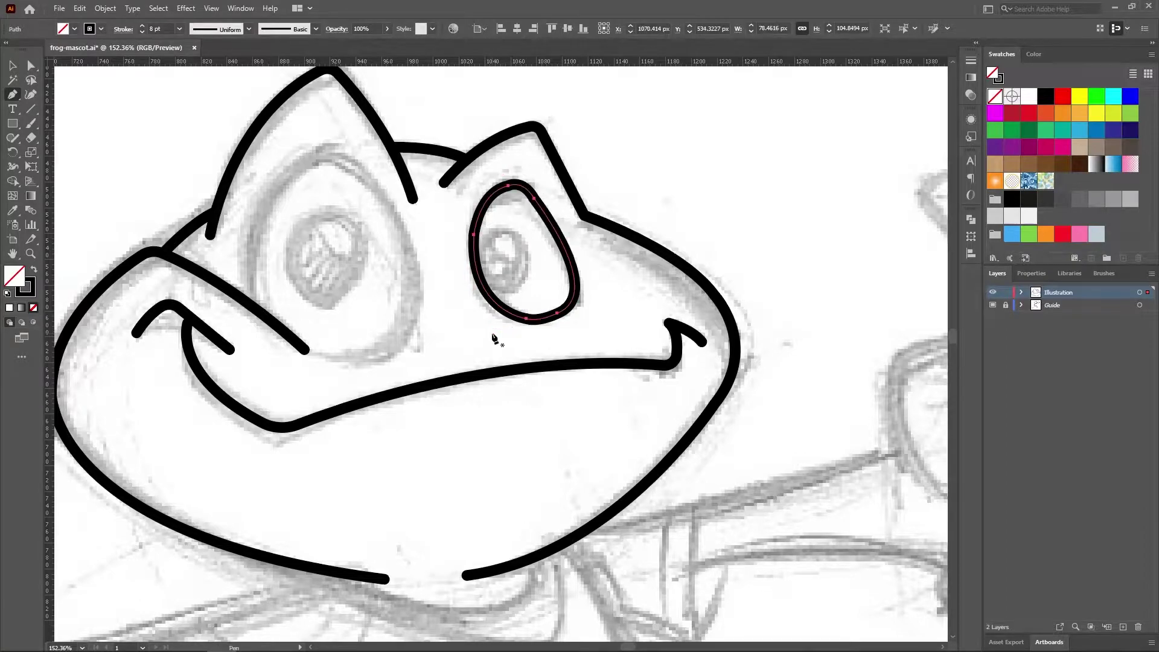
left_click(31, 65)
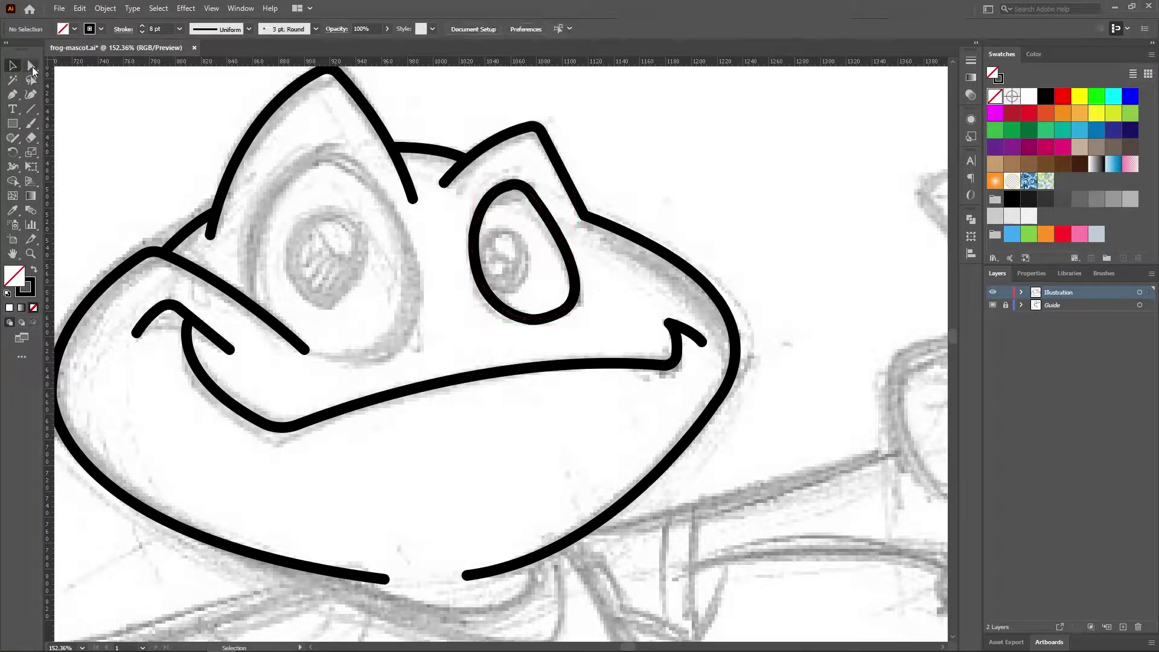
left_click(508, 186)
left_click_drag(522, 182, 524, 187)
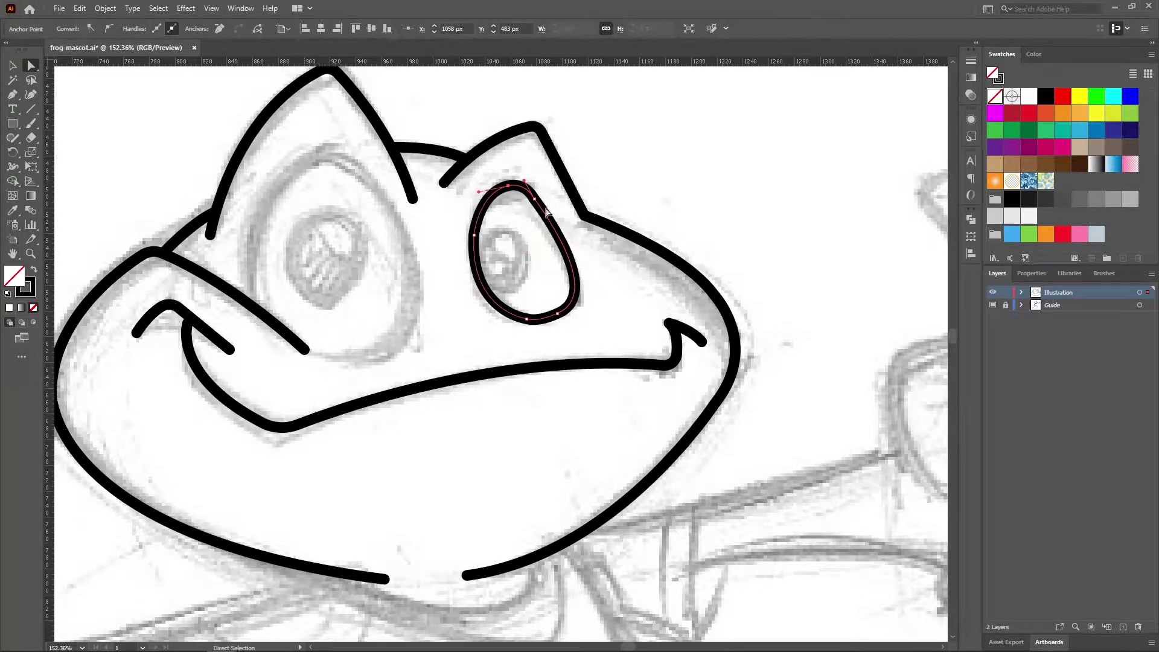
left_click(534, 171)
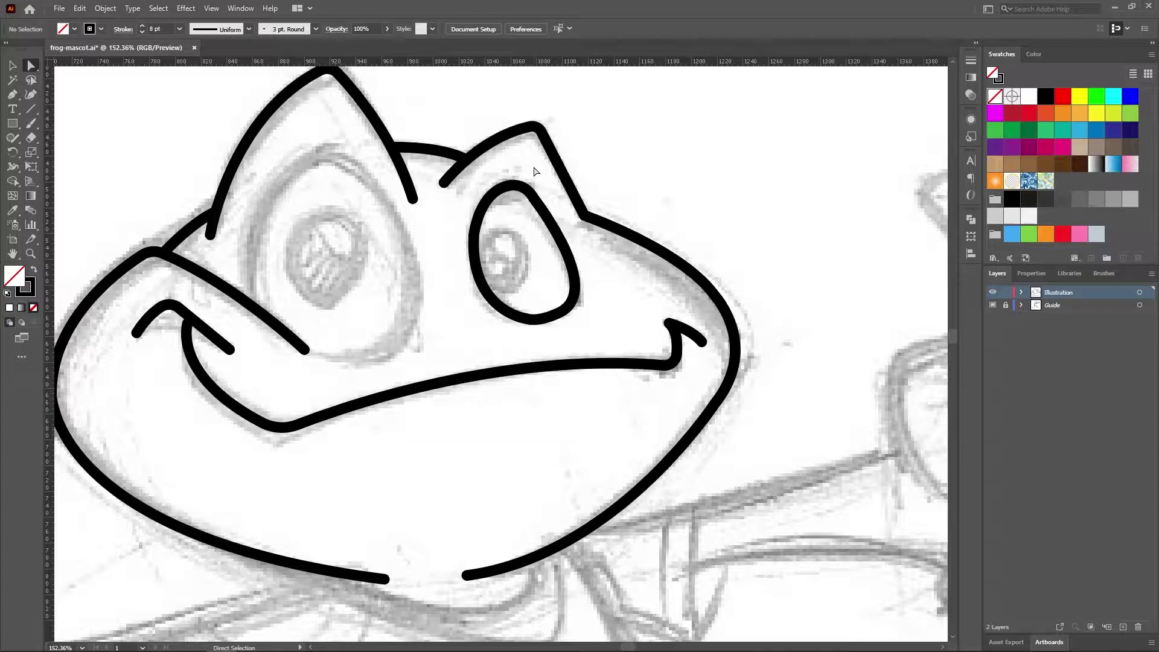
Drag the eye's bottom anchor and handles to smooth its lower curve.
left_click(543, 315)
left_click_drag(579, 314, 602, 293)
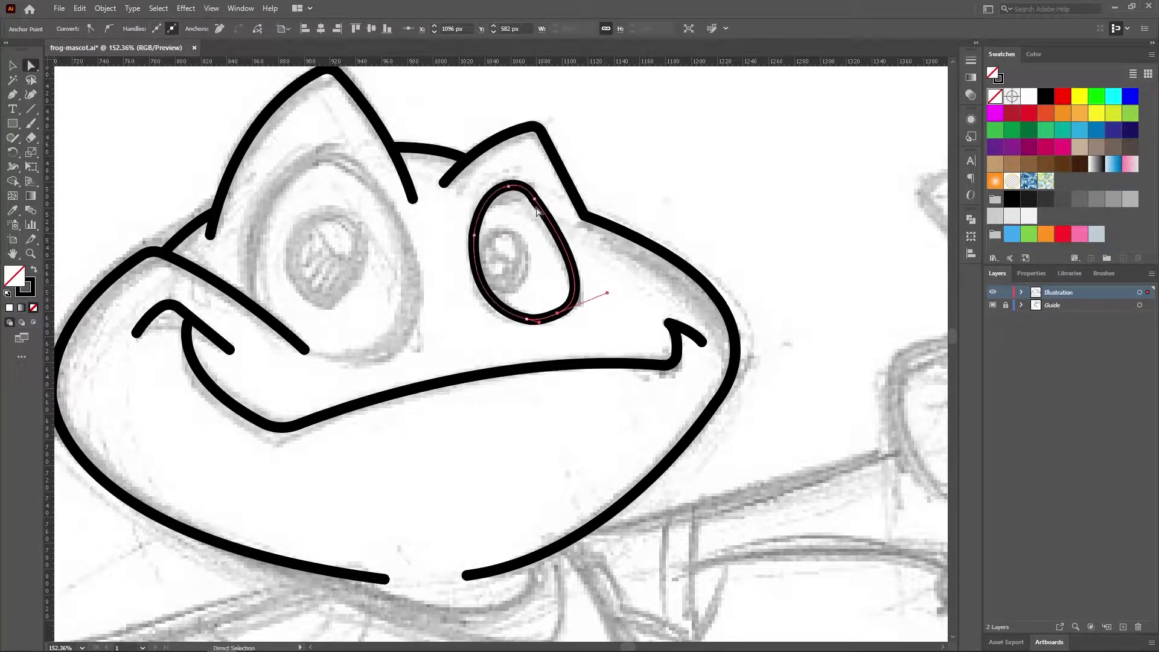
left_click_drag(508, 189, 504, 189)
left_click(540, 329)
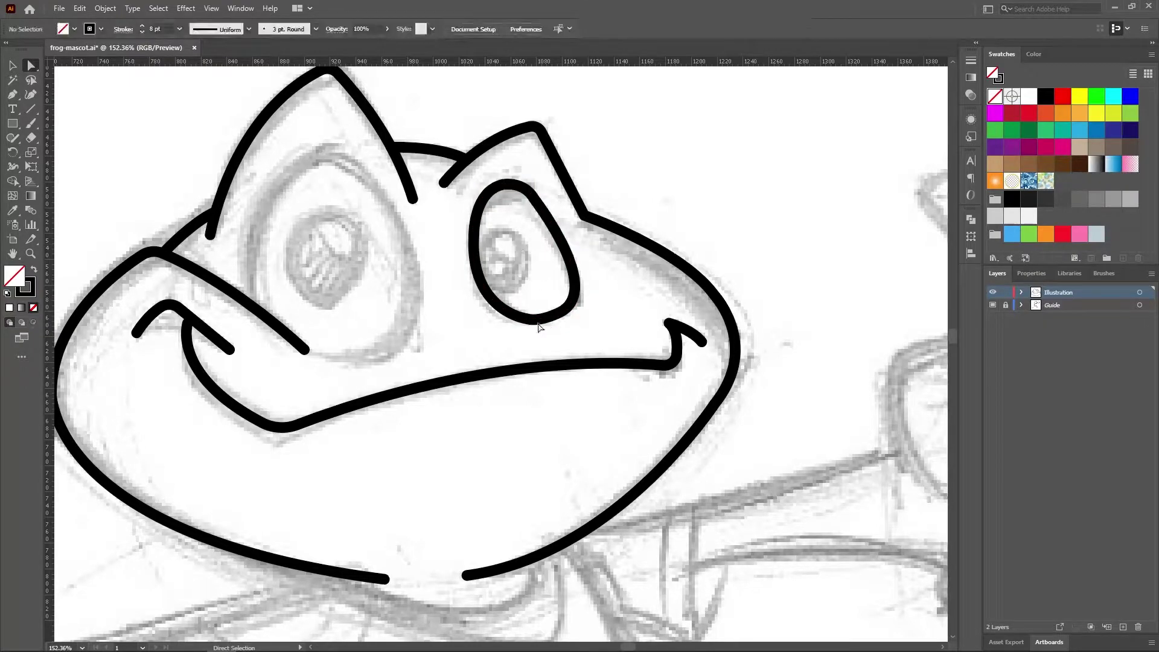
left_click_drag(539, 325, 584, 315)
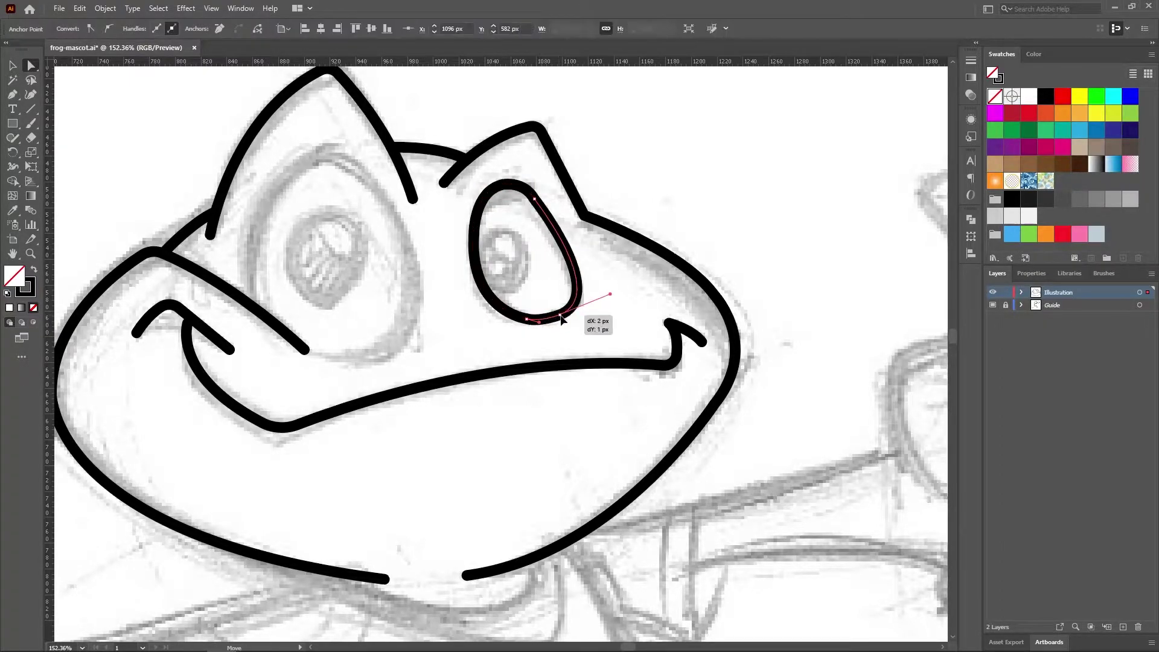
left_click(527, 182)
left_click(651, 137)
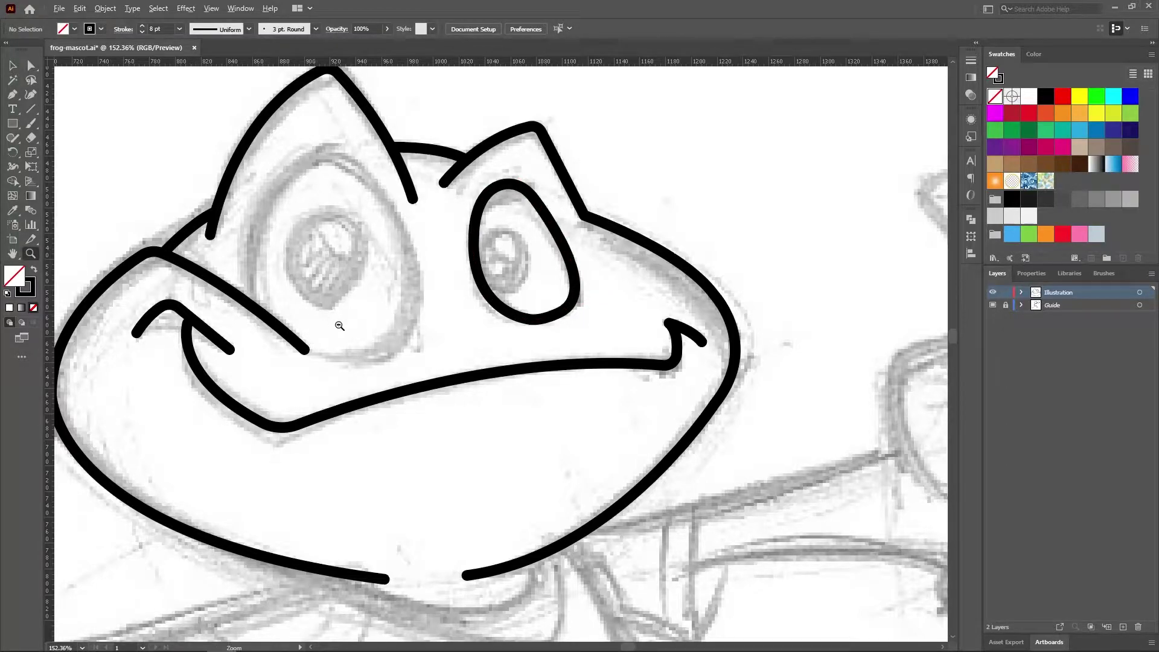
scroll(339, 326, "down", 1)
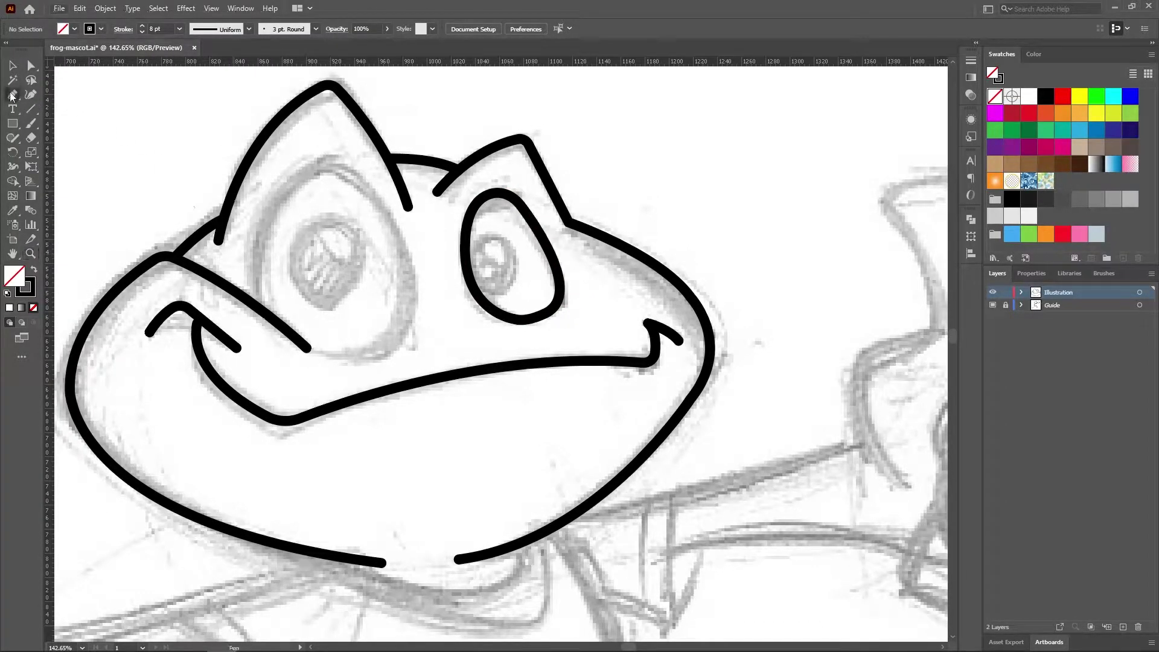
Pen-trace a closed oval around the frog's larger left eye.
left_click(255, 306)
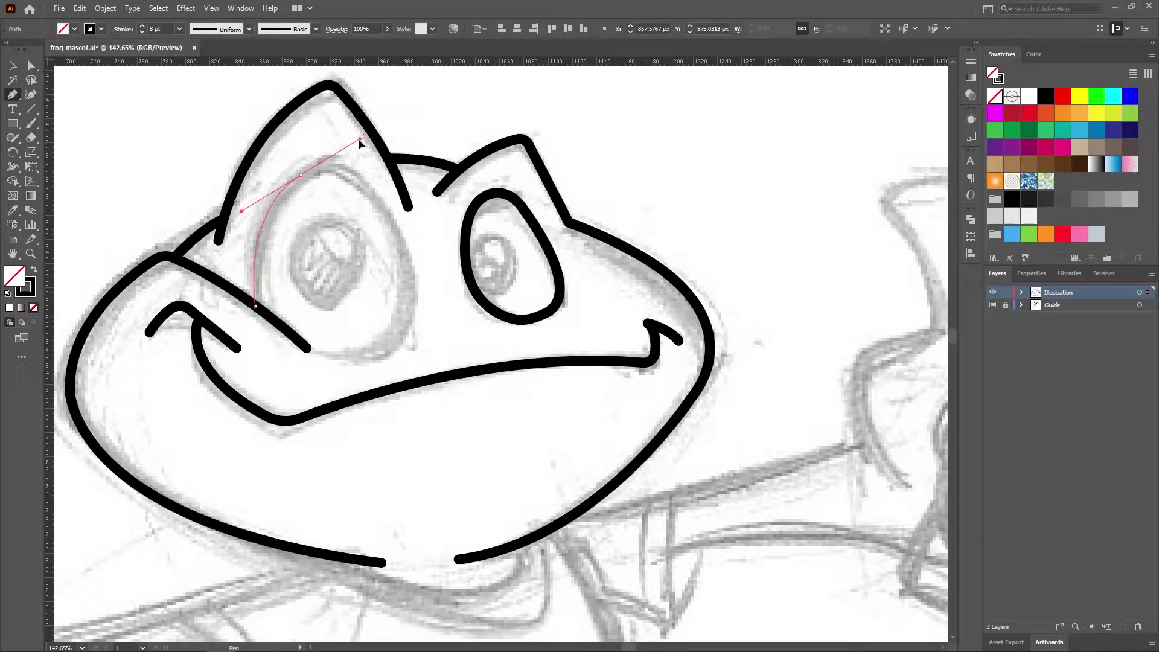
left_click_drag(364, 135, 357, 139)
left_click_drag(302, 175, 369, 185)
left_click(348, 171)
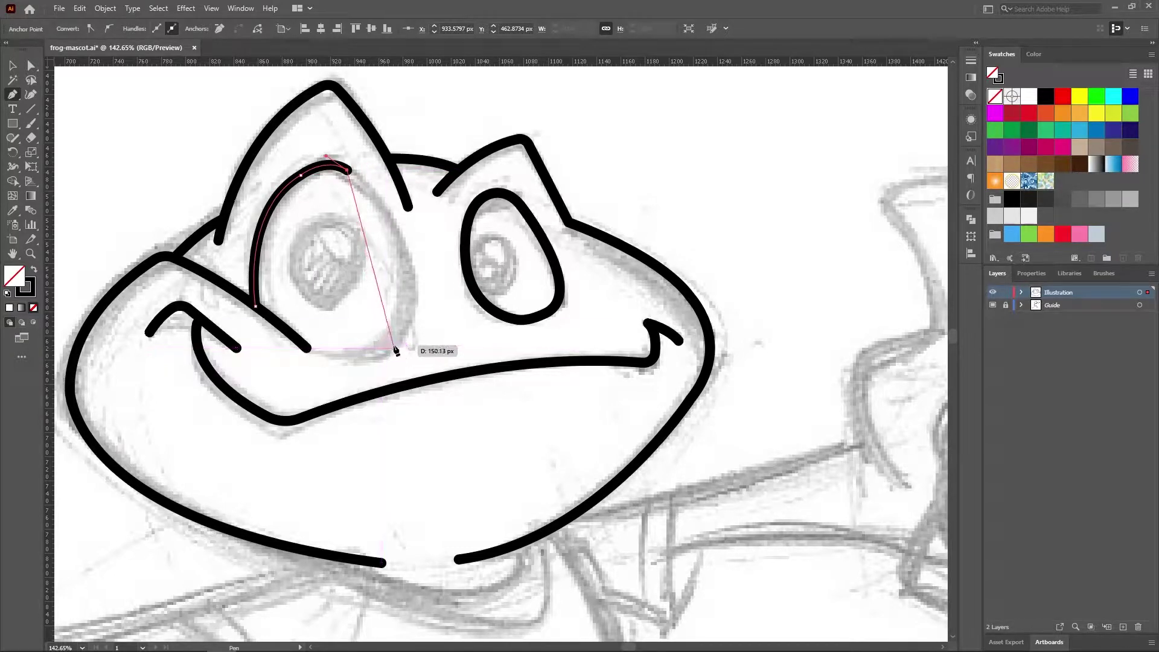
left_click_drag(391, 342, 332, 424)
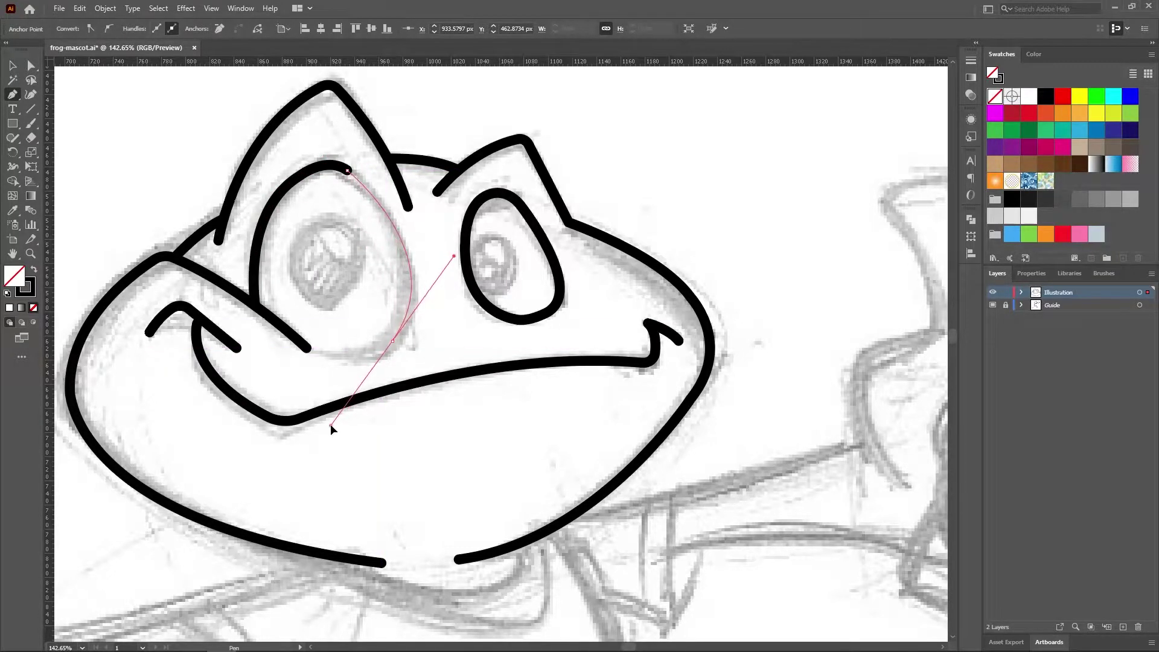
left_click(391, 340)
left_click_drag(308, 346, 254, 312)
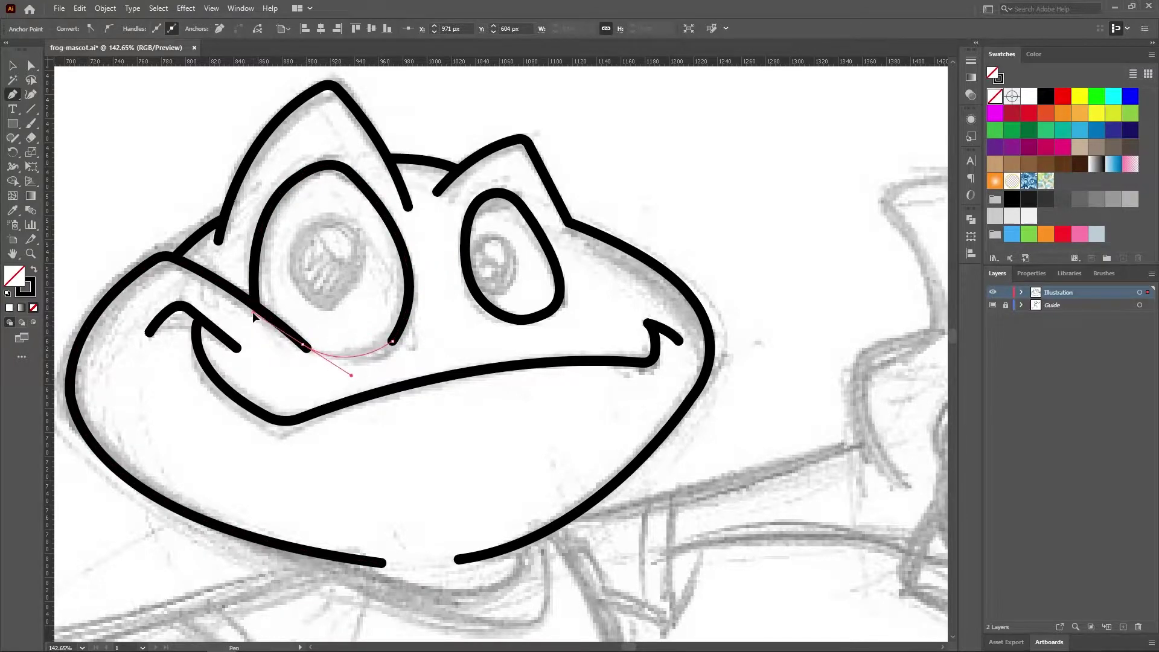
Reshape the left eye's top and round off its lower-right corner.
left_click(31, 65)
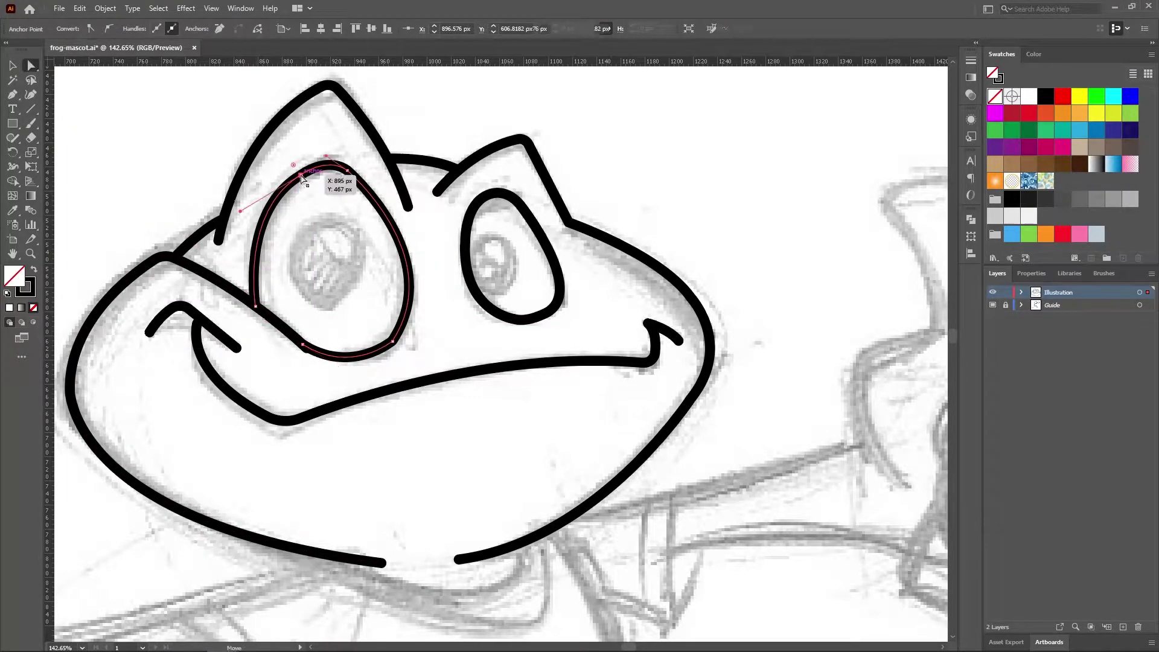
left_click(347, 173)
left_click_drag(349, 174, 326, 140)
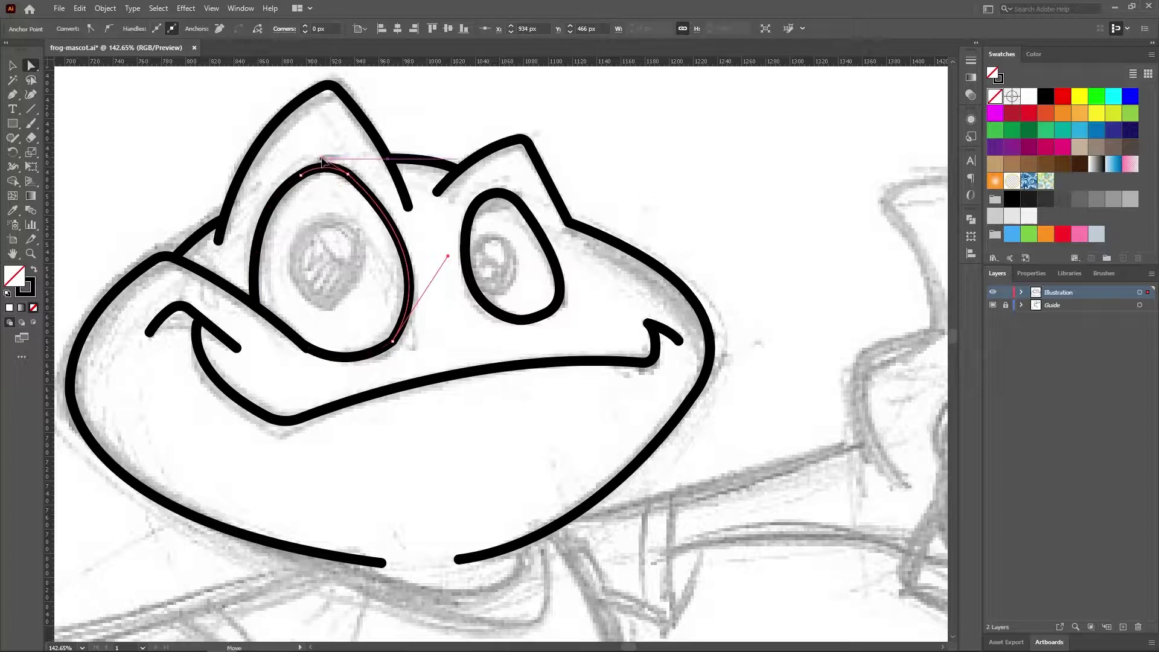
left_click(392, 342)
left_click_drag(388, 319, 343, 304)
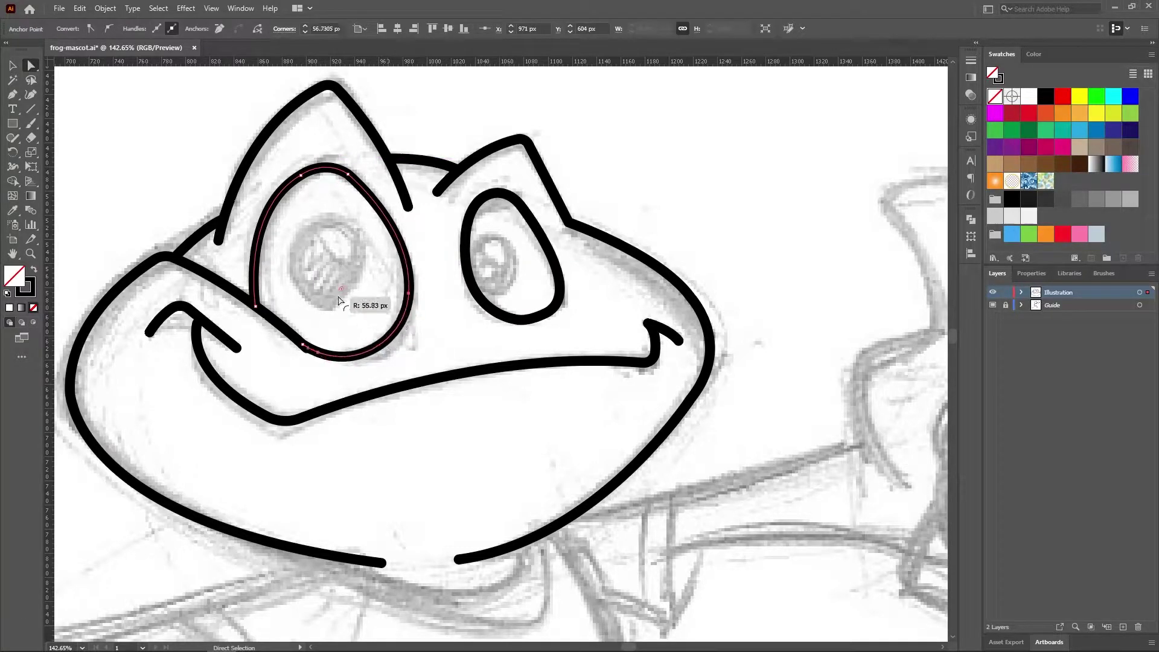
left_click(454, 293)
left_click(31, 253)
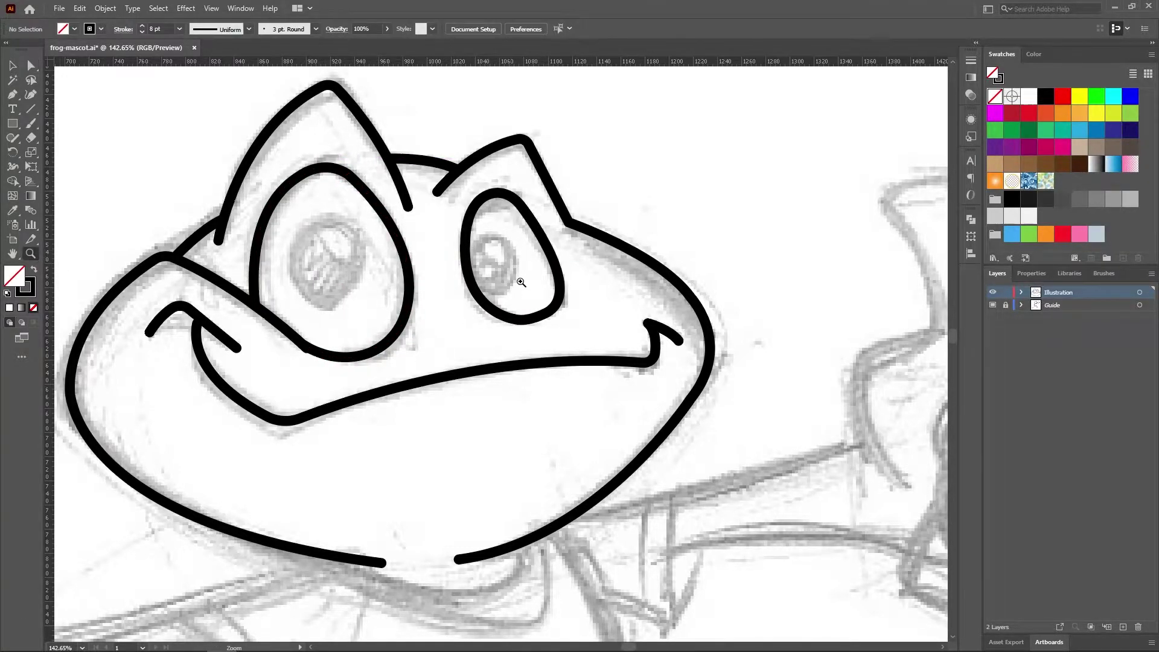
left_click_drag(521, 283, 541, 299)
Draw an oval pupil outline inside the frog's right eye with the Ellipse tool.
left_click_drag(12, 124, 44, 152)
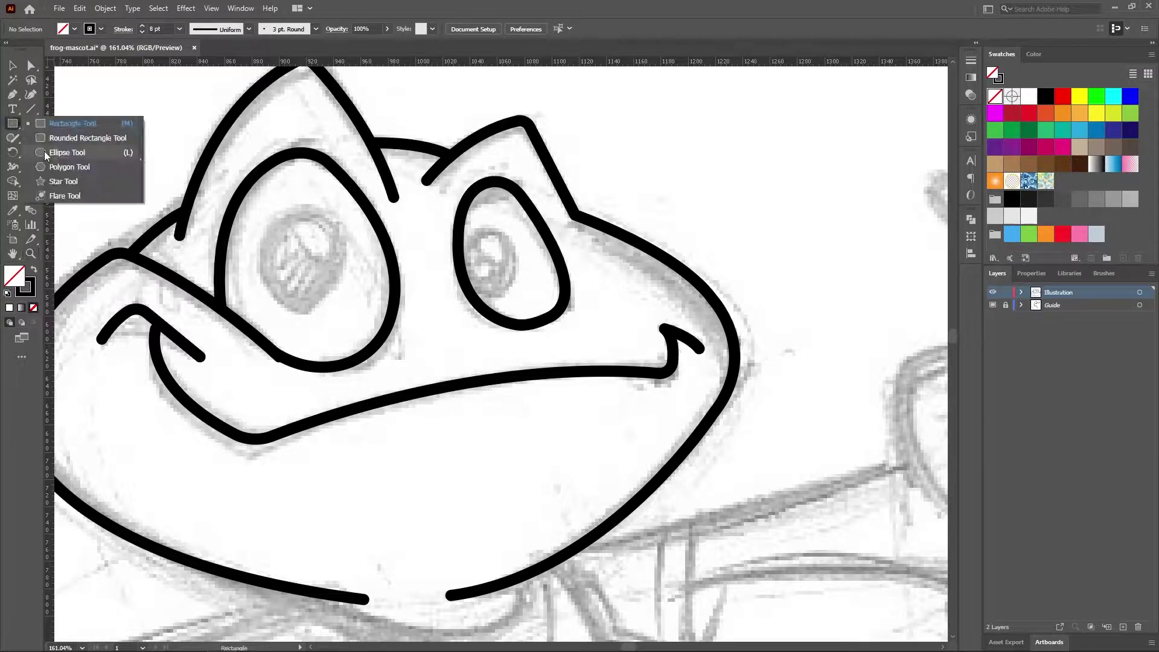
mouse_move(459, 232)
left_mouse_down()
mouse_move(519, 293)
mouse_move(515, 263)
left_mouse_up()
key("v")
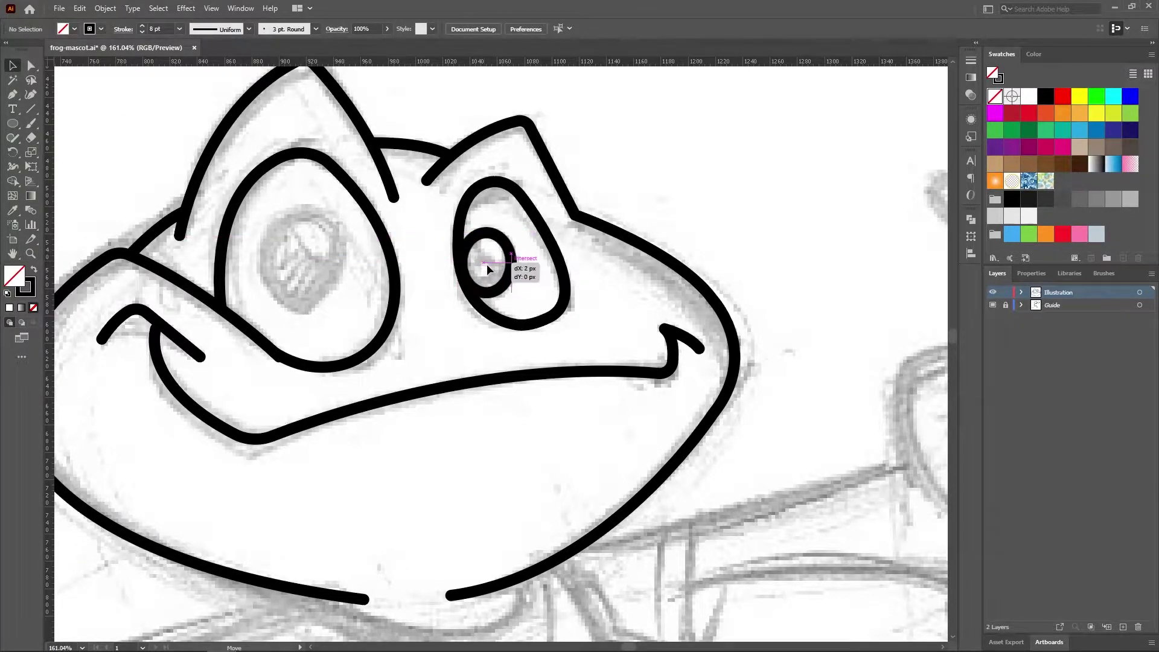
left_click(652, 196)
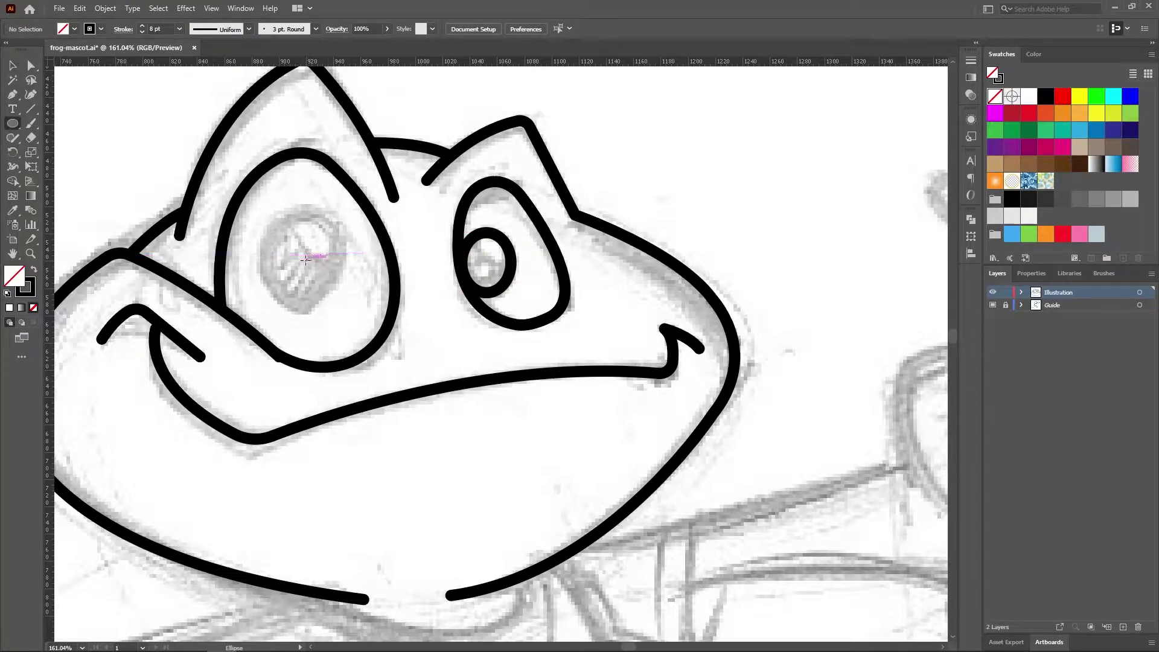
Draw a circular pupil in the left eye, undoing an accidental move.
mouse_move(308, 259)
left_mouse_down()
mouse_move(361, 260)
mouse_move(306, 261)
left_mouse_up()
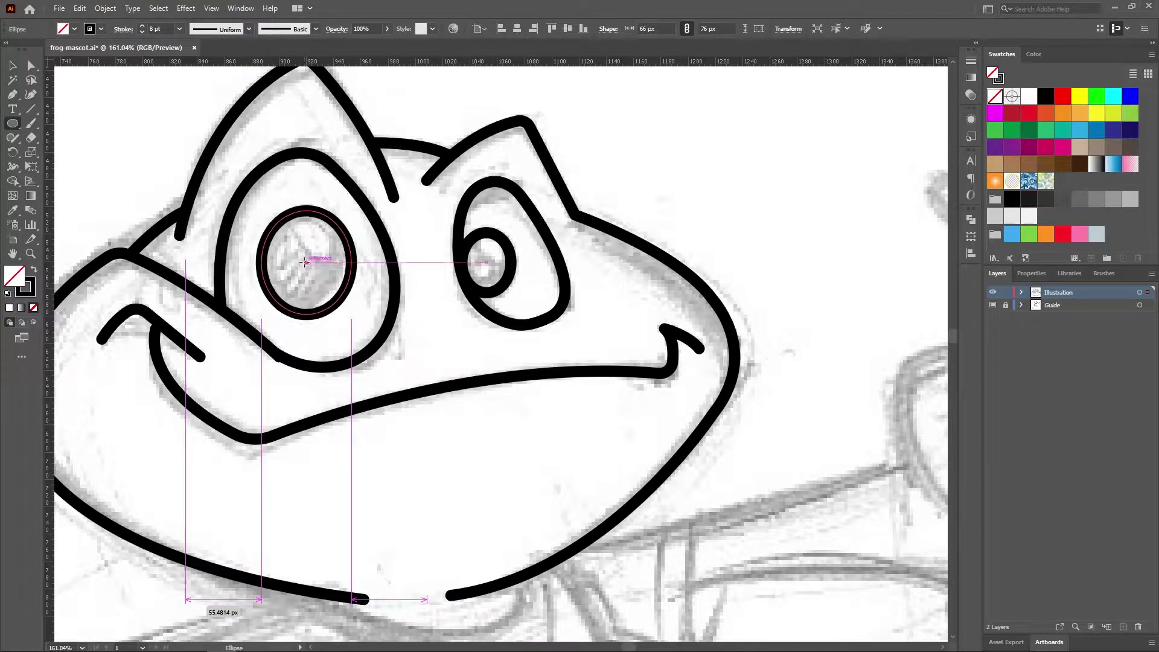
key("v")
left_click_drag(549, 350, 622, 357)
key("ctrl+z")
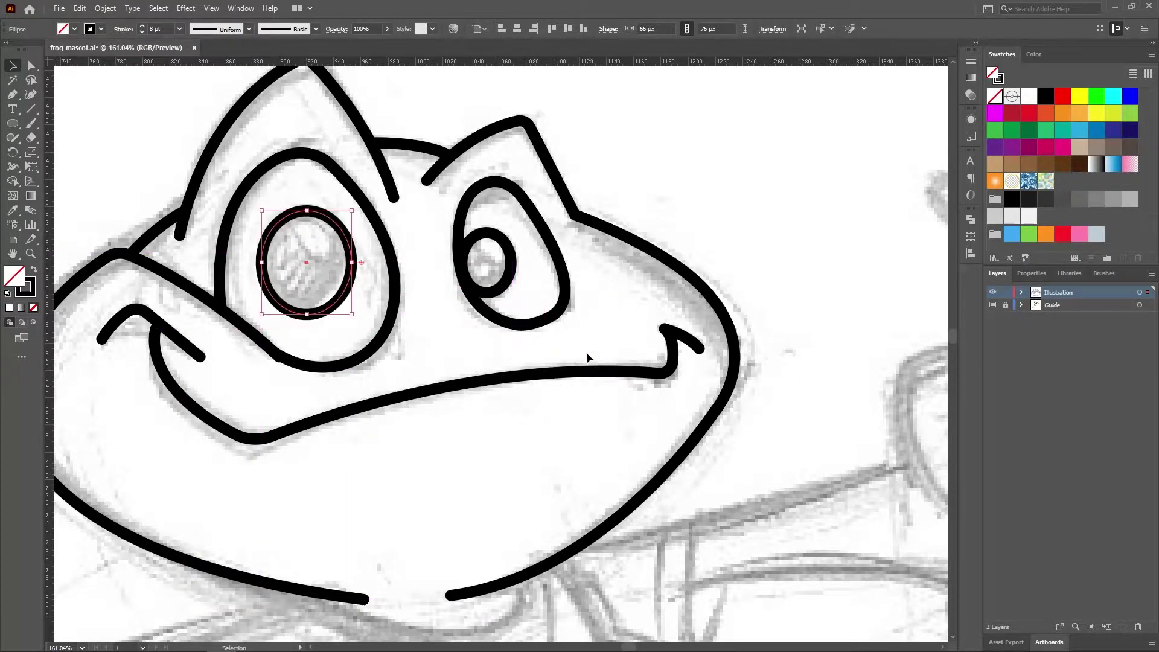
Add an anchor on the left pupil's lower-right edge and pull it to reshape.
left_click(15, 95)
left_click(340, 301)
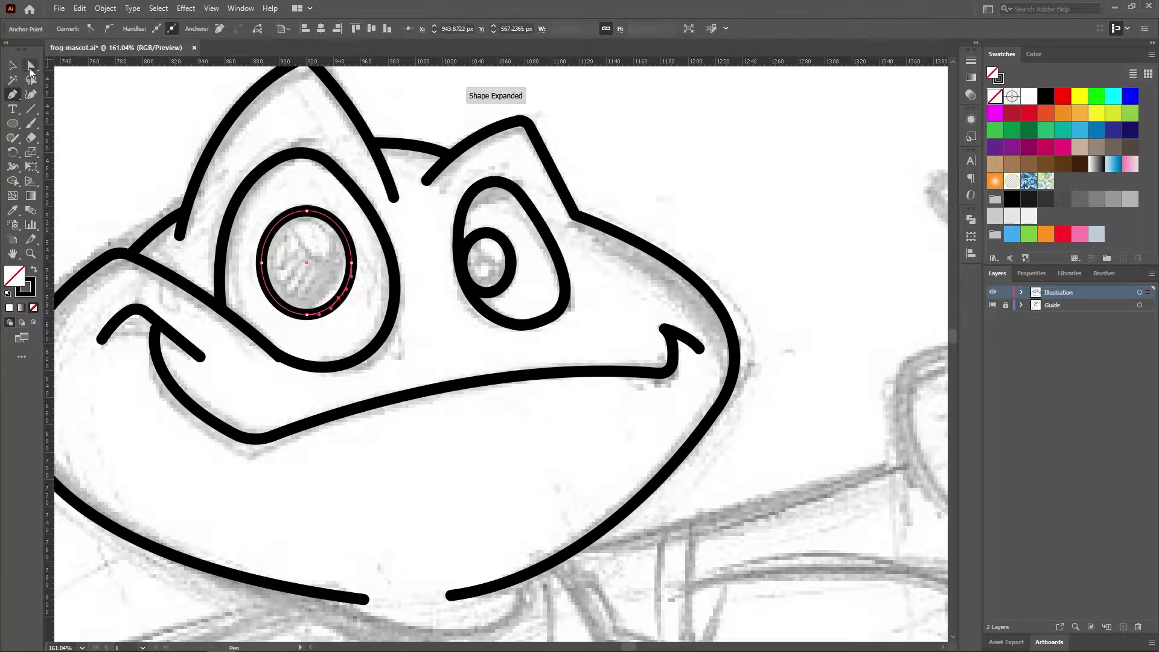
left_click_drag(340, 299, 337, 297)
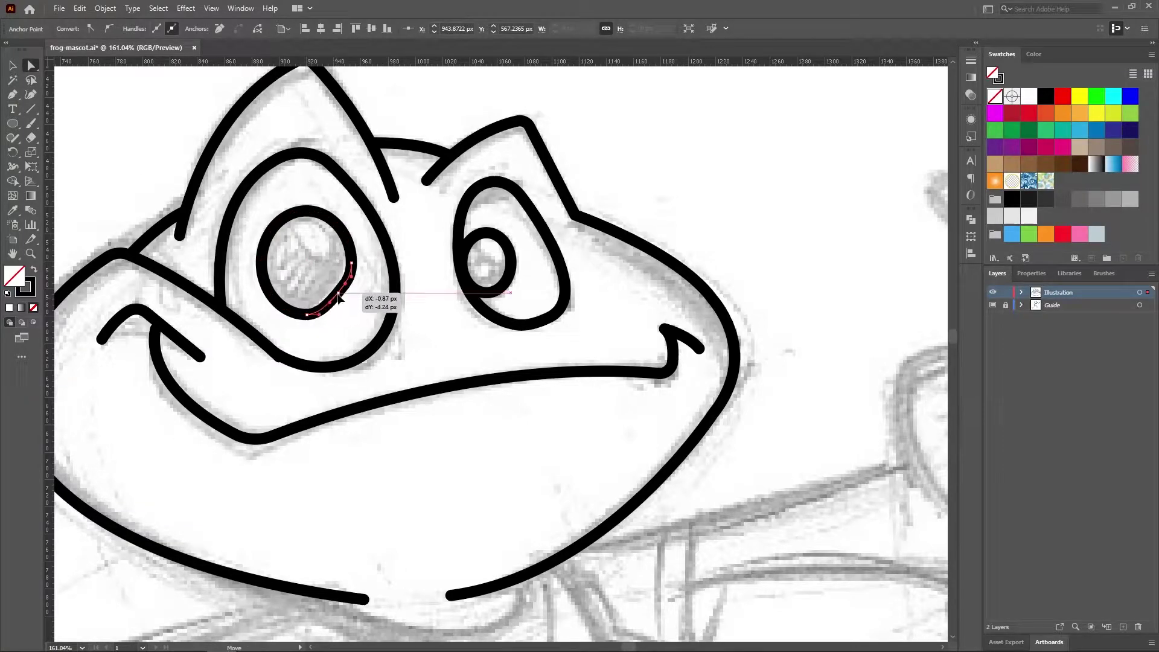
key("v")
left_click(76, 107)
Zoom in and draw a curved Pen stroke beneath the frog's chin.
key("z")
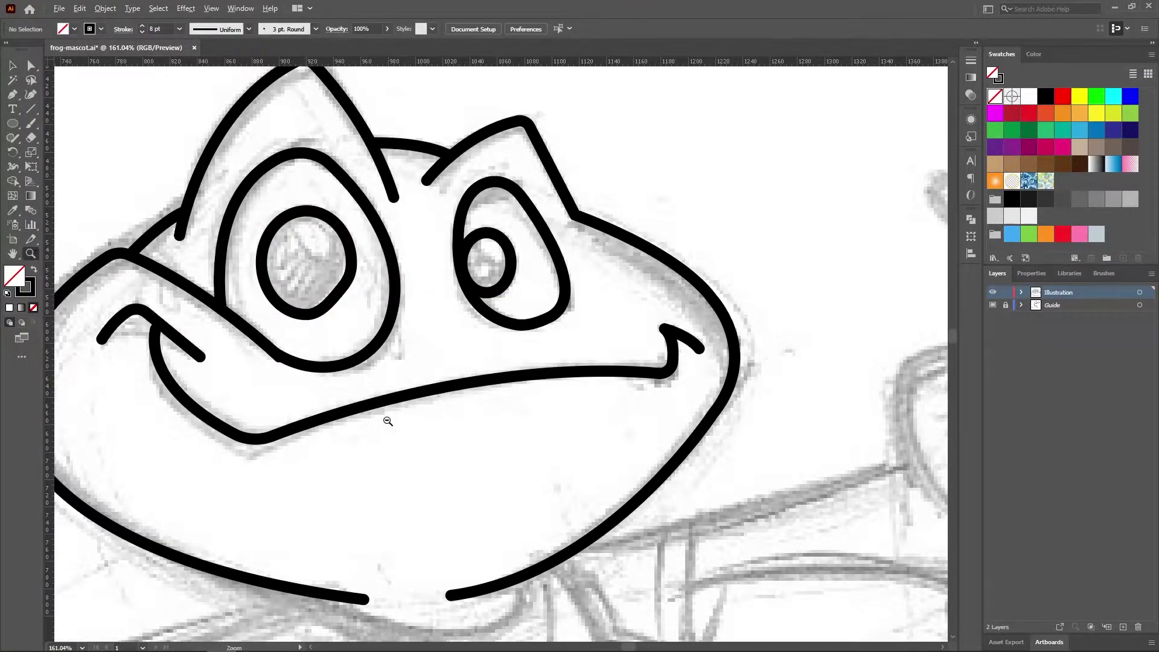
scroll(388, 420, "down", 3)
scroll(487, 505, "down", 2)
scroll(477, 422, "down", 3)
scroll(468, 370, "up", 5)
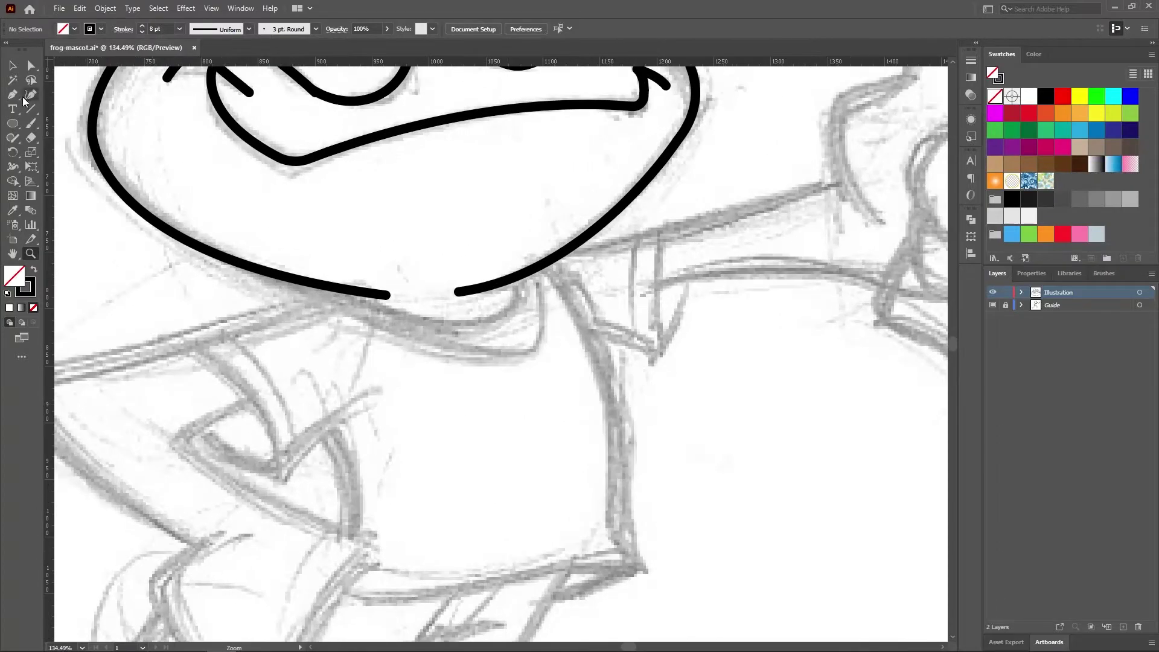
left_click(12, 95)
left_click(333, 288)
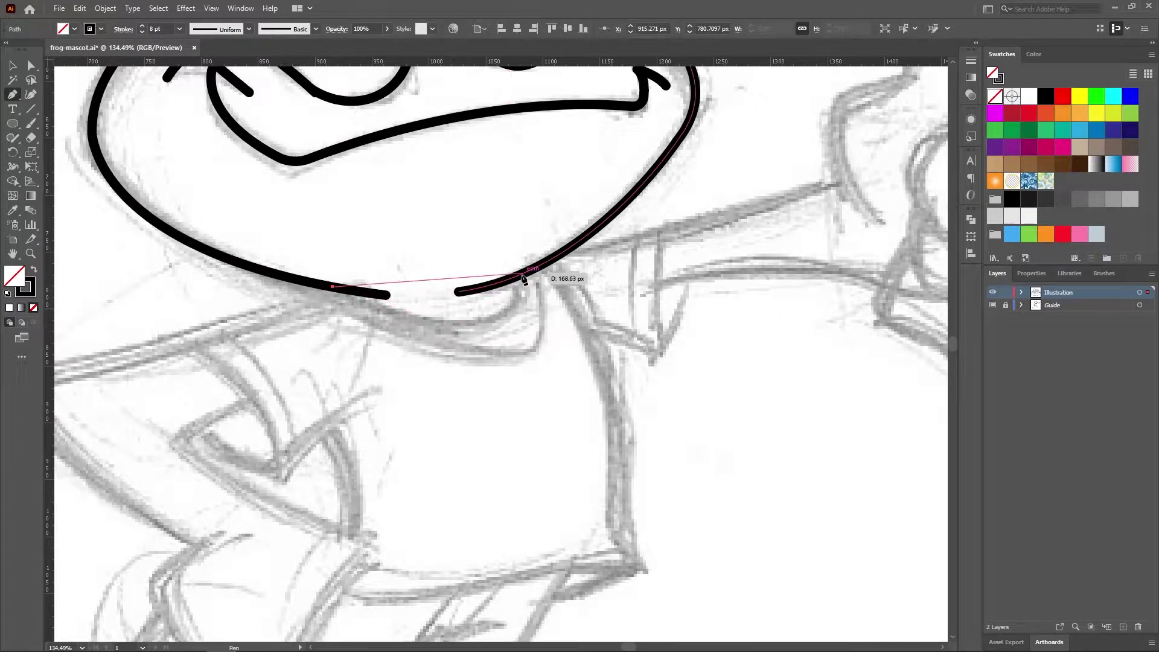
mouse_move(516, 276)
left_mouse_down()
mouse_move(524, 167)
mouse_move(108, 222)
left_mouse_up()
left_click(138, 216, "ctrl")
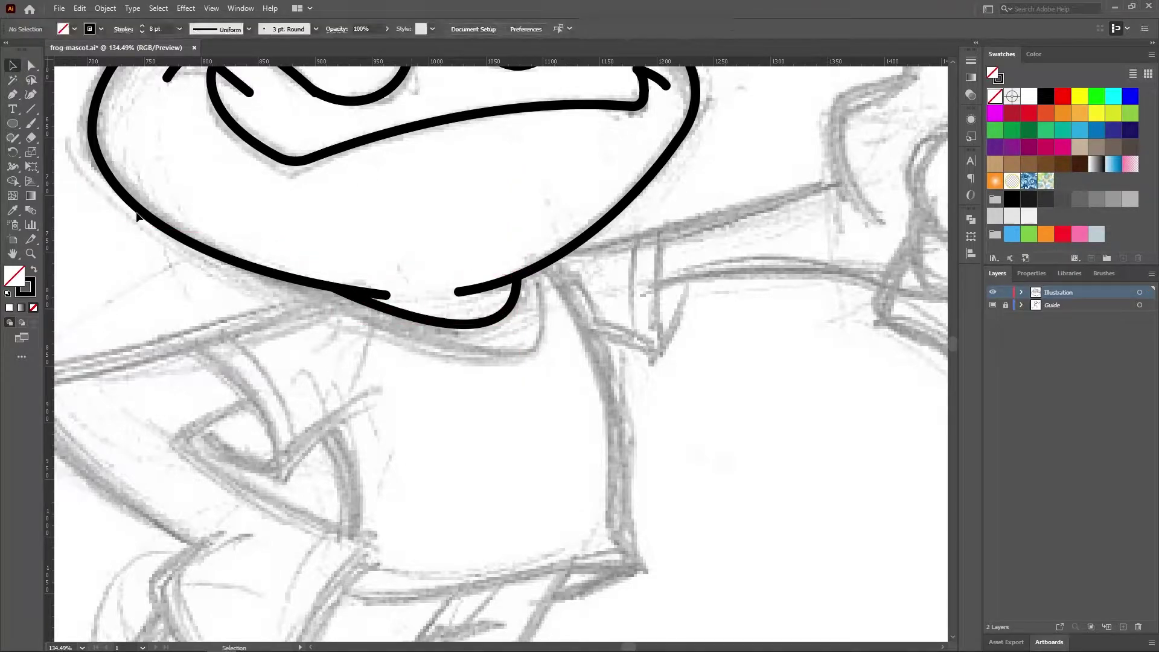
Trace the collar line below the chin and nudge its top anchor into place.
left_click(289, 278)
left_click_drag(510, 355, 633, 368)
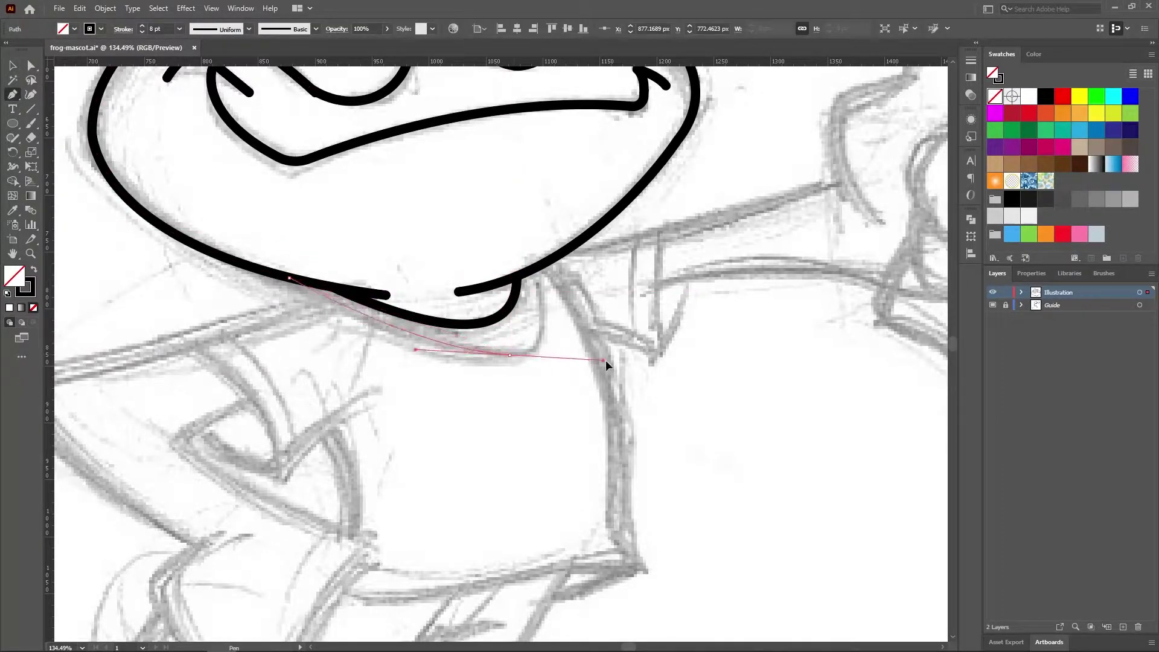
left_click_drag(510, 355, 537, 353)
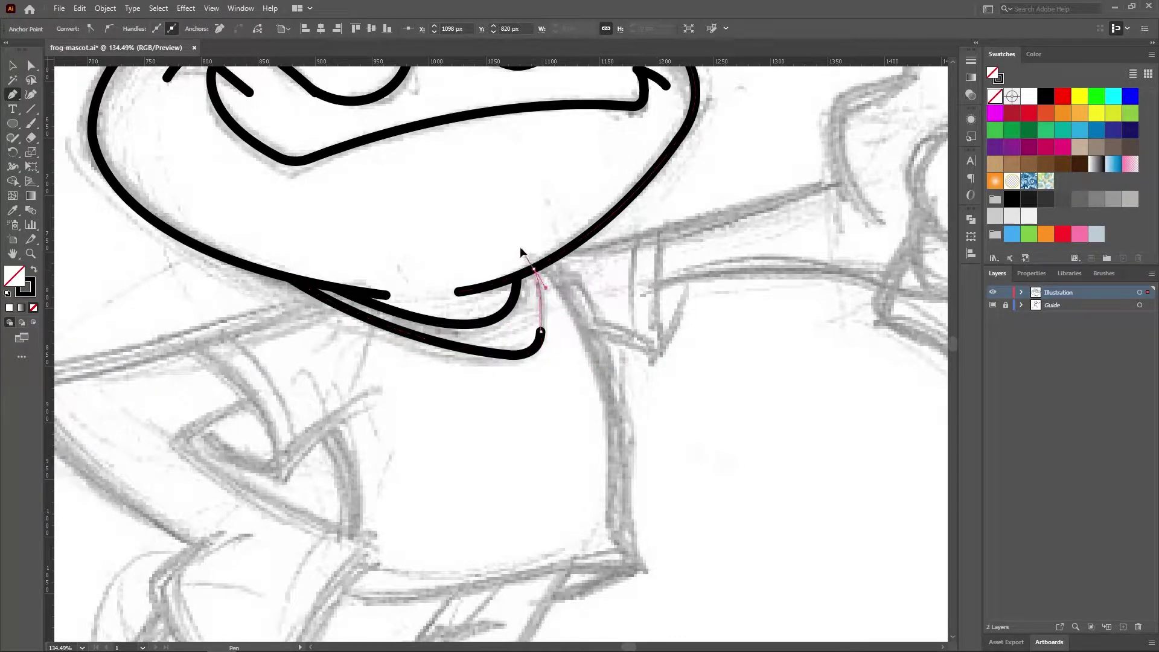
left_click_drag(534, 266, 536, 260)
left_click(31, 65)
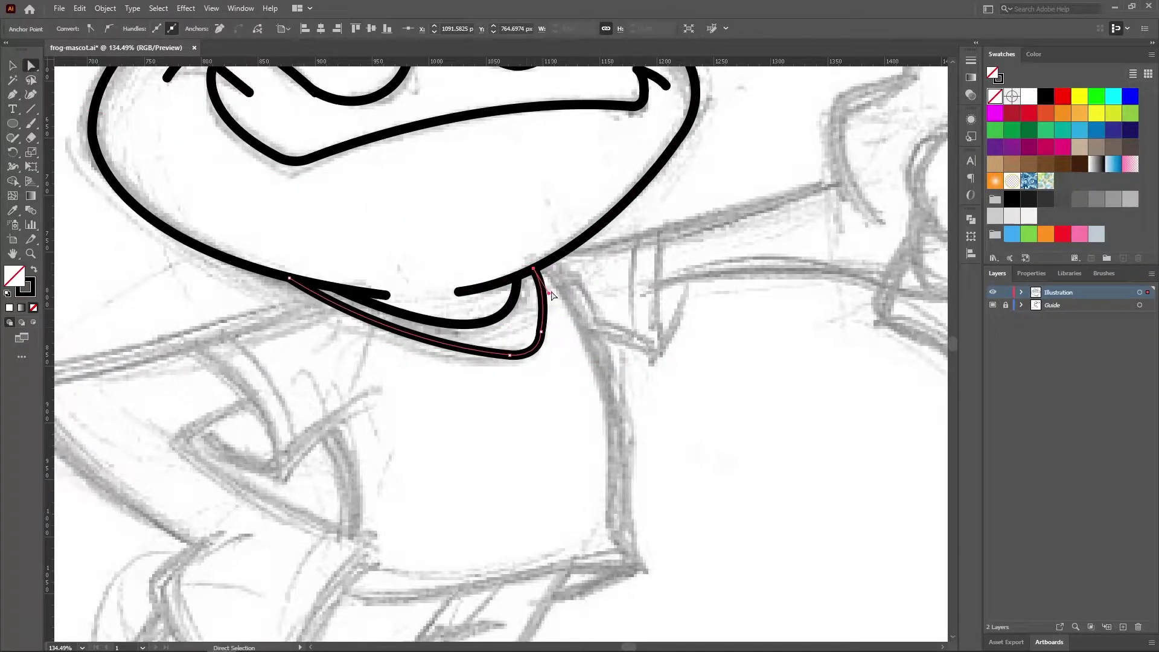
left_click(555, 337)
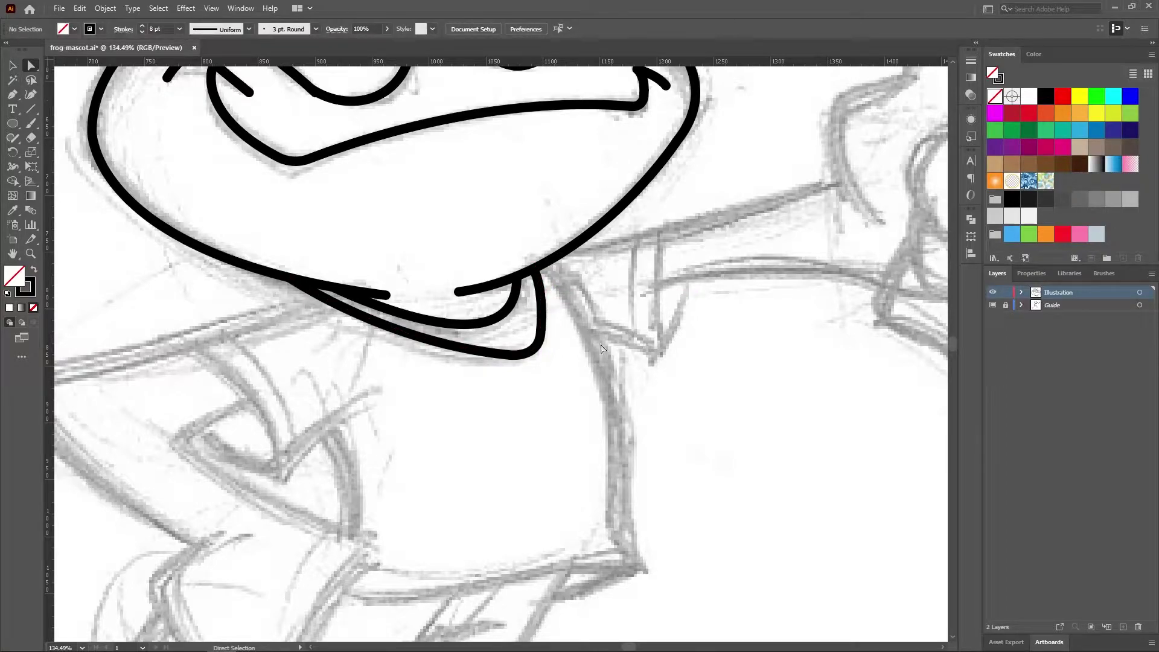
left_click_drag(534, 268, 529, 270)
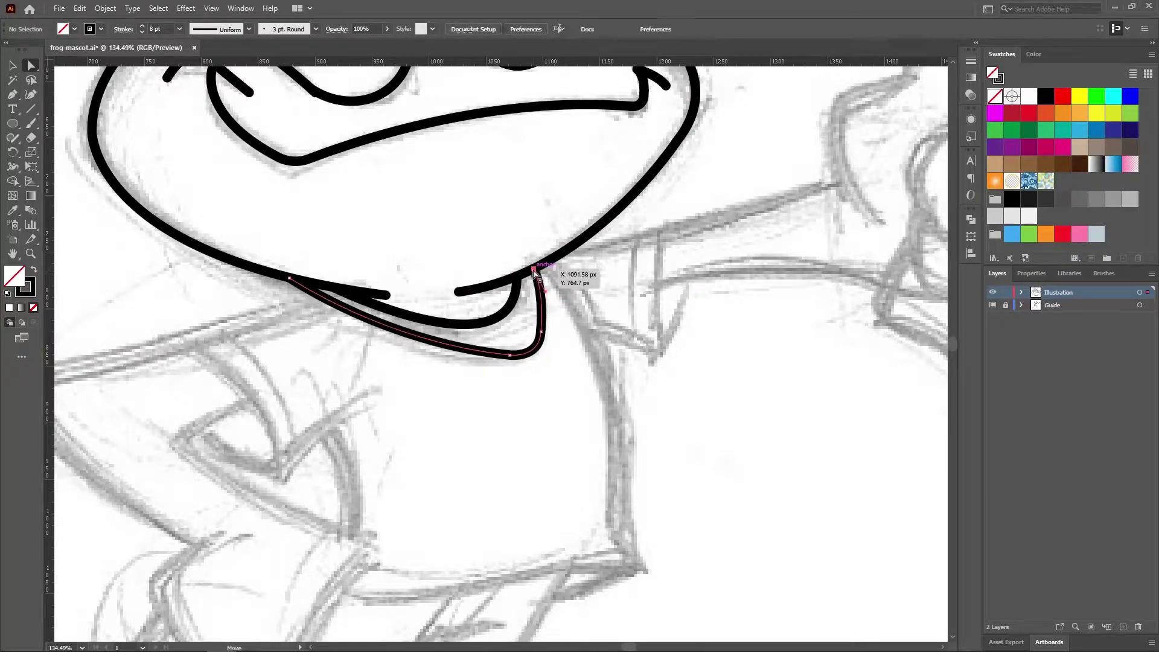
left_click(579, 344)
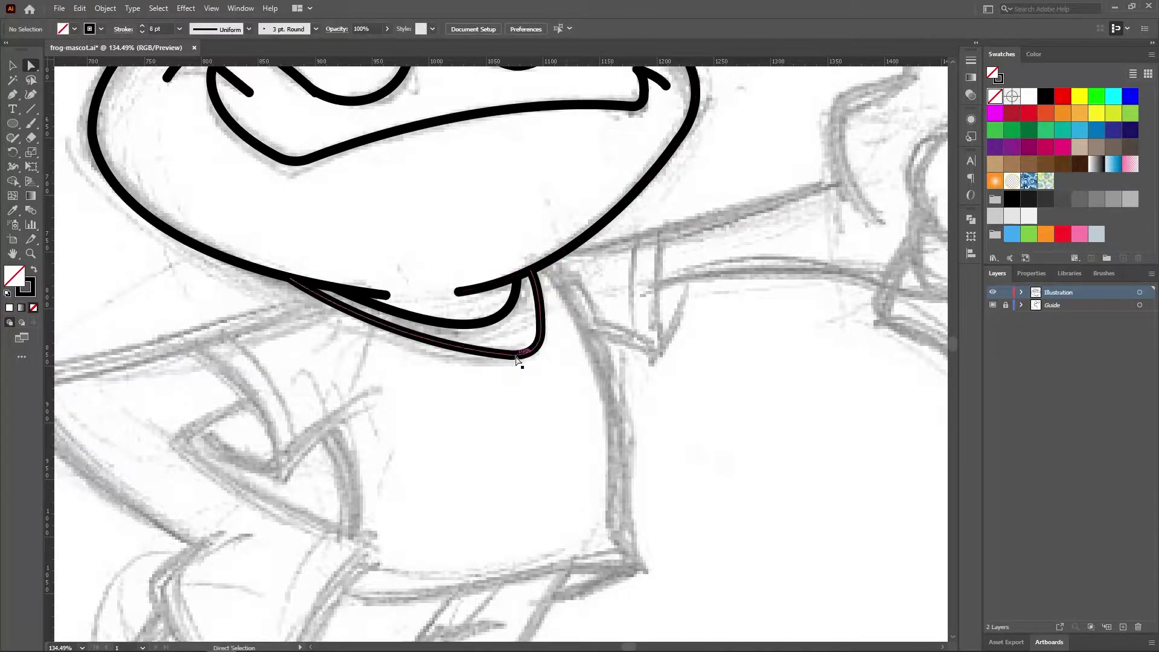
Zoom out to the whole head and hide the sketch layer to check the lines.
left_click(488, 474, "alt")
left_click(629, 460, "alt")
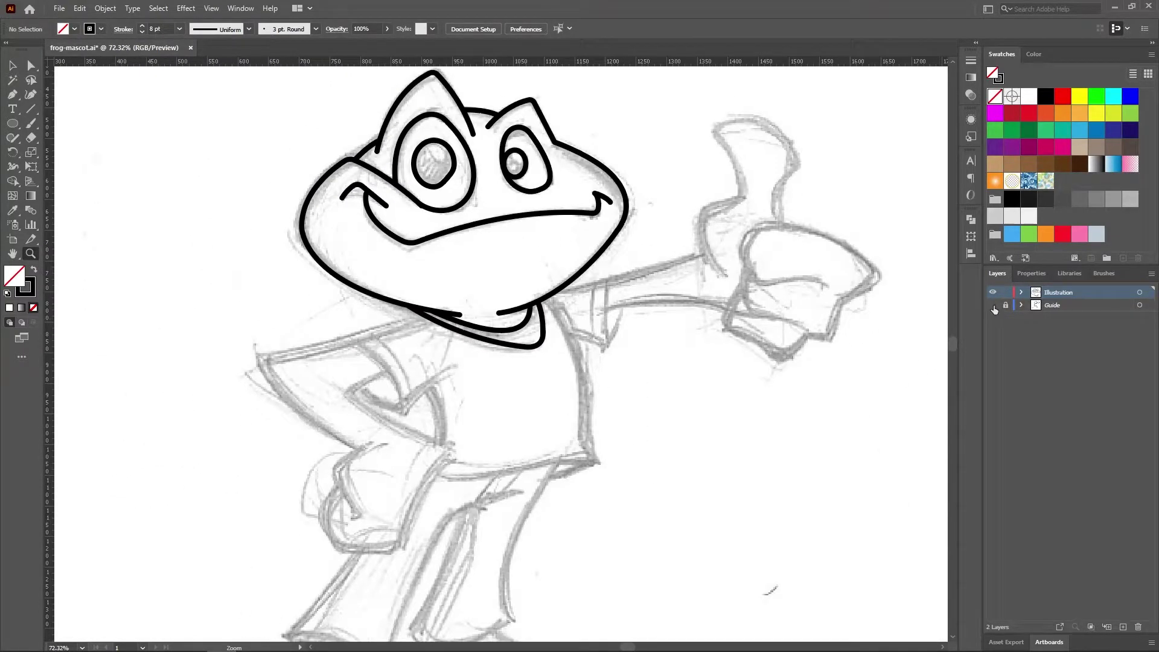
left_click(993, 306)
scroll(432, 302, "down", 2)
Show the sketch again and trace the upper arm outline down toward the hand.
left_click(432, 271)
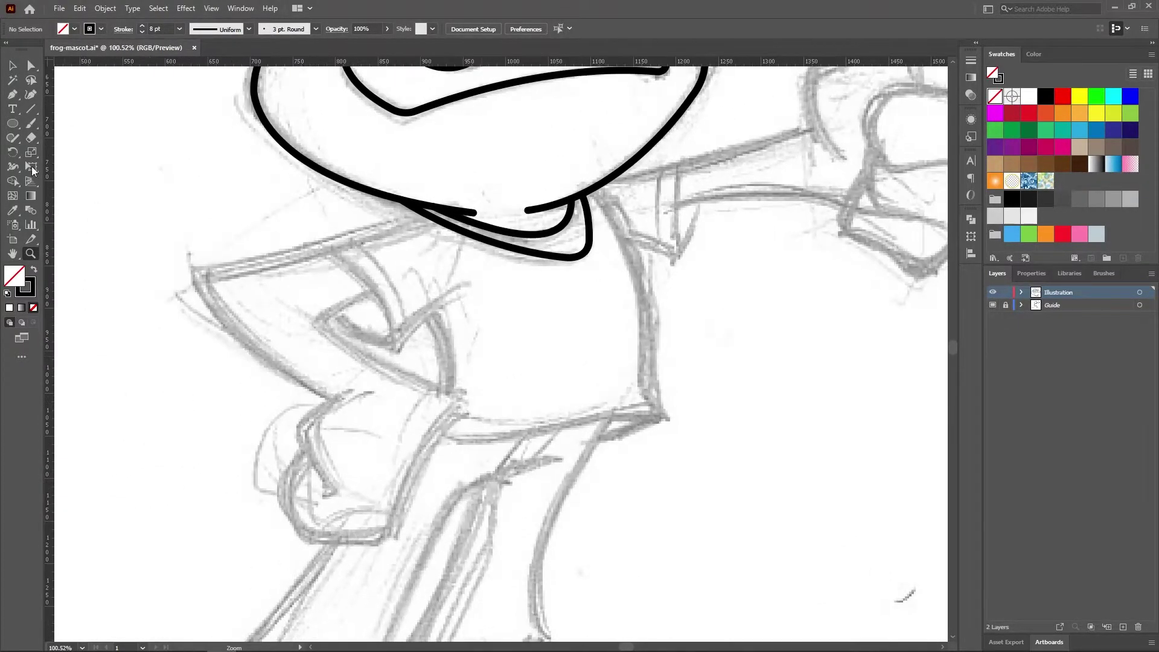
left_click(423, 213)
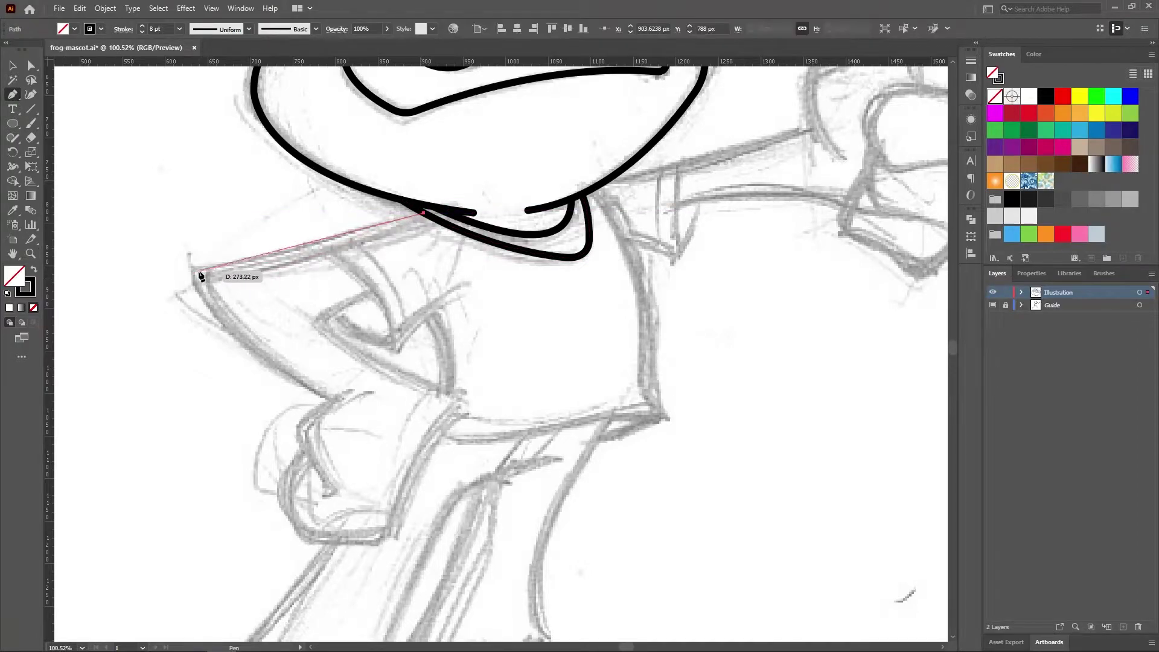
left_click_drag(196, 270, 95, 273)
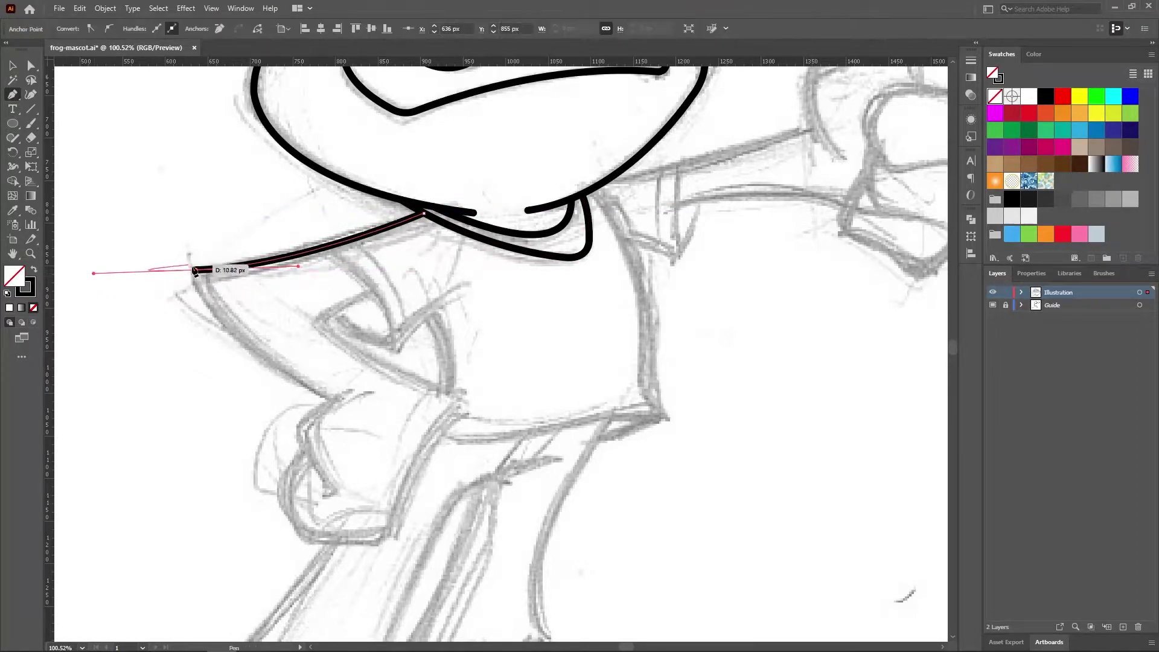
left_click_drag(329, 398, 458, 455)
key("v")
left_click(138, 228)
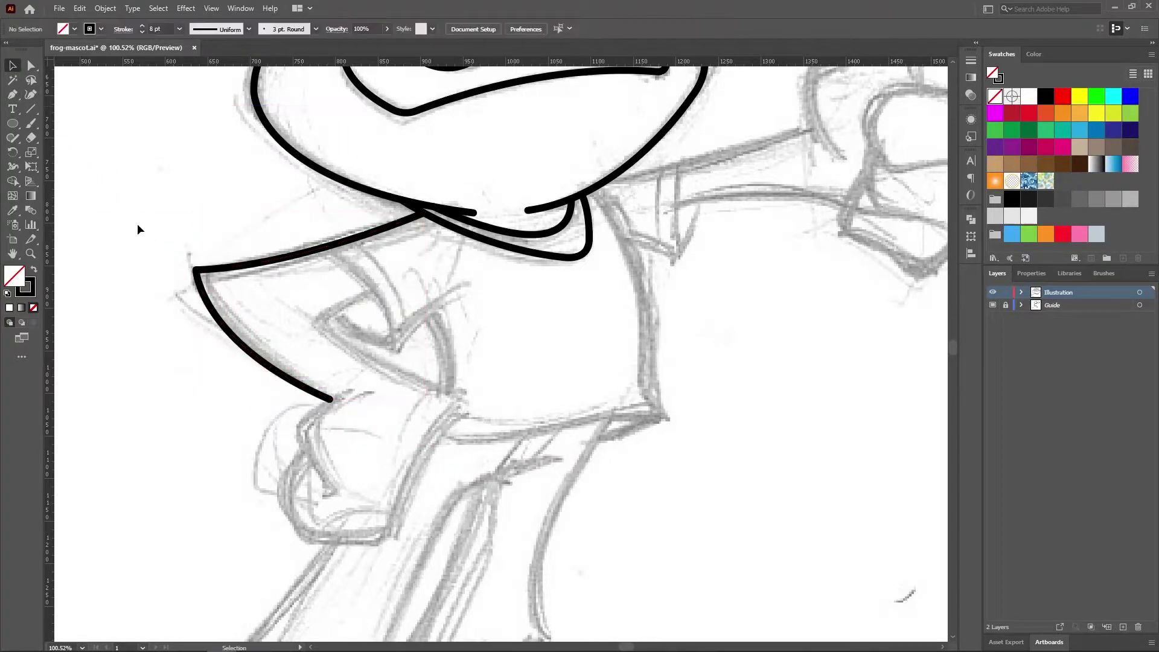
Draw two parallel sleeve lines, the first with a sharp inner elbow corner.
left_click(13, 96)
left_click(317, 249)
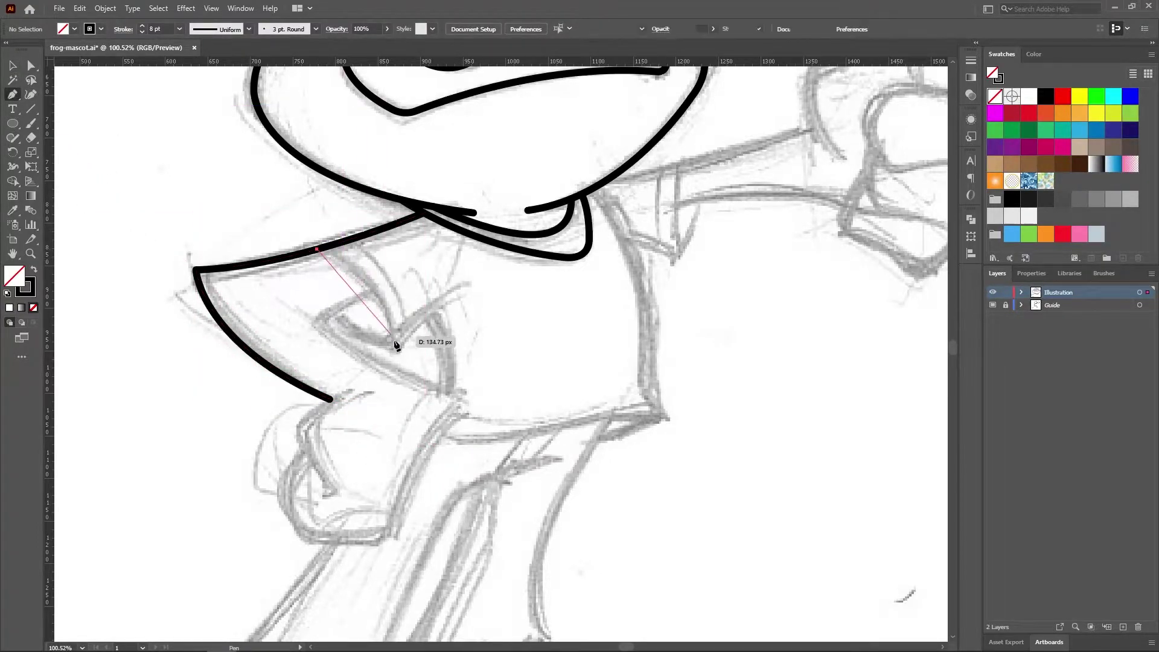
left_click_drag(394, 349, 399, 430)
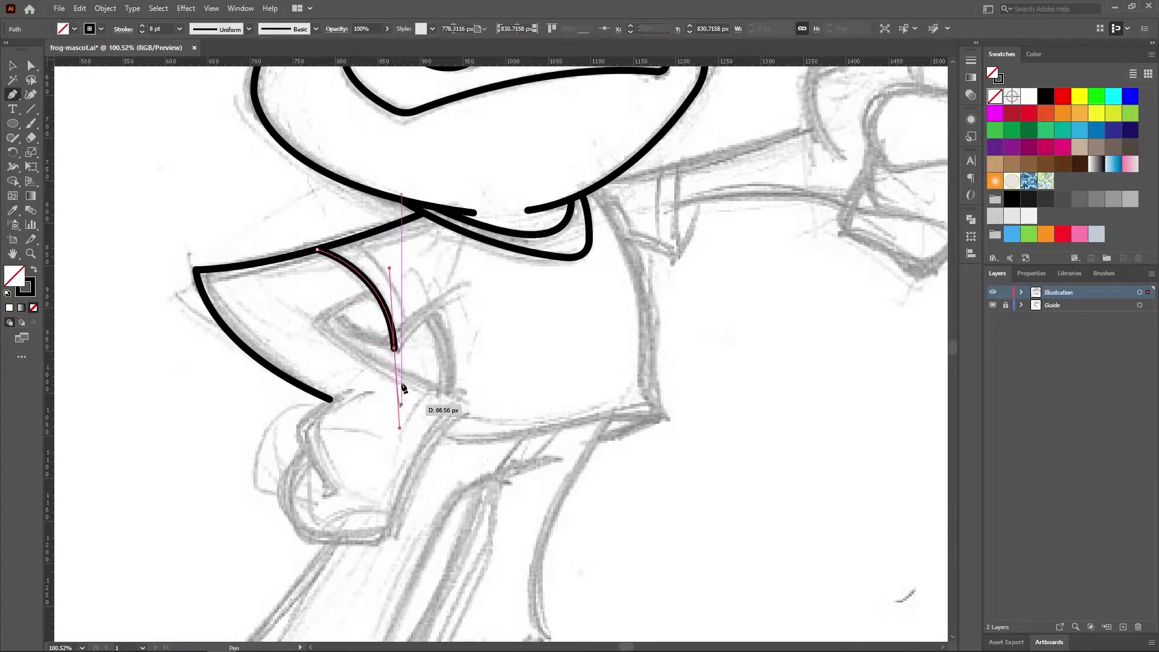
left_click(393, 349)
mouse_move(462, 283)
left_mouse_down()
mouse_move(512, 272)
mouse_move(521, 255)
left_mouse_up()
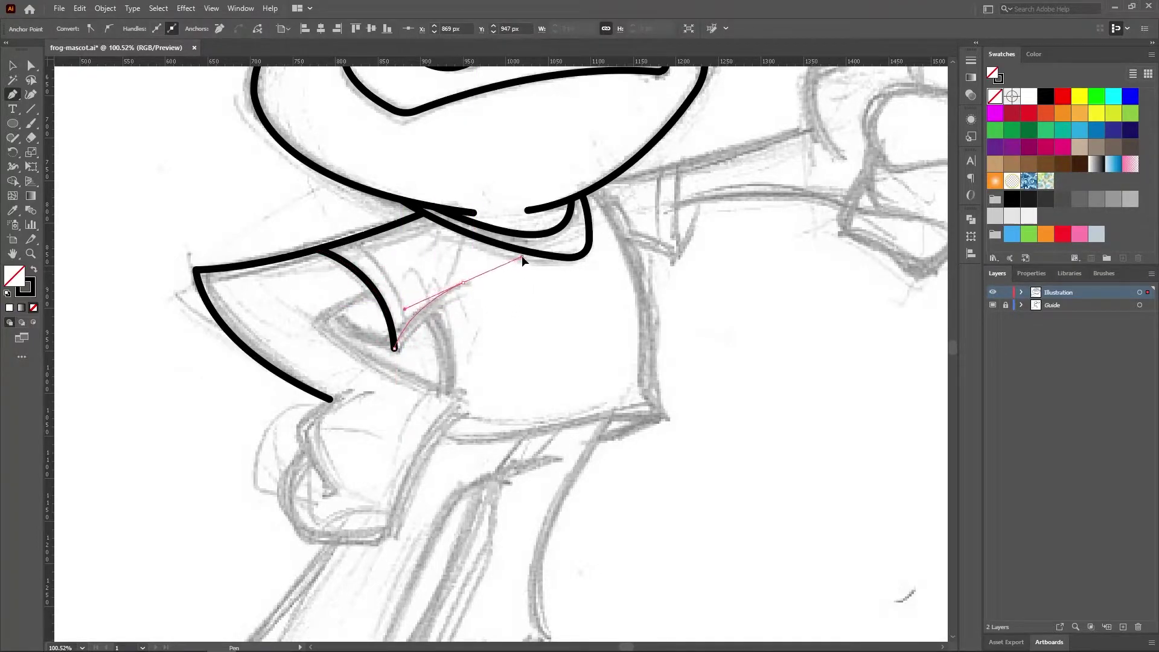
left_click(109, 140, "ctrl")
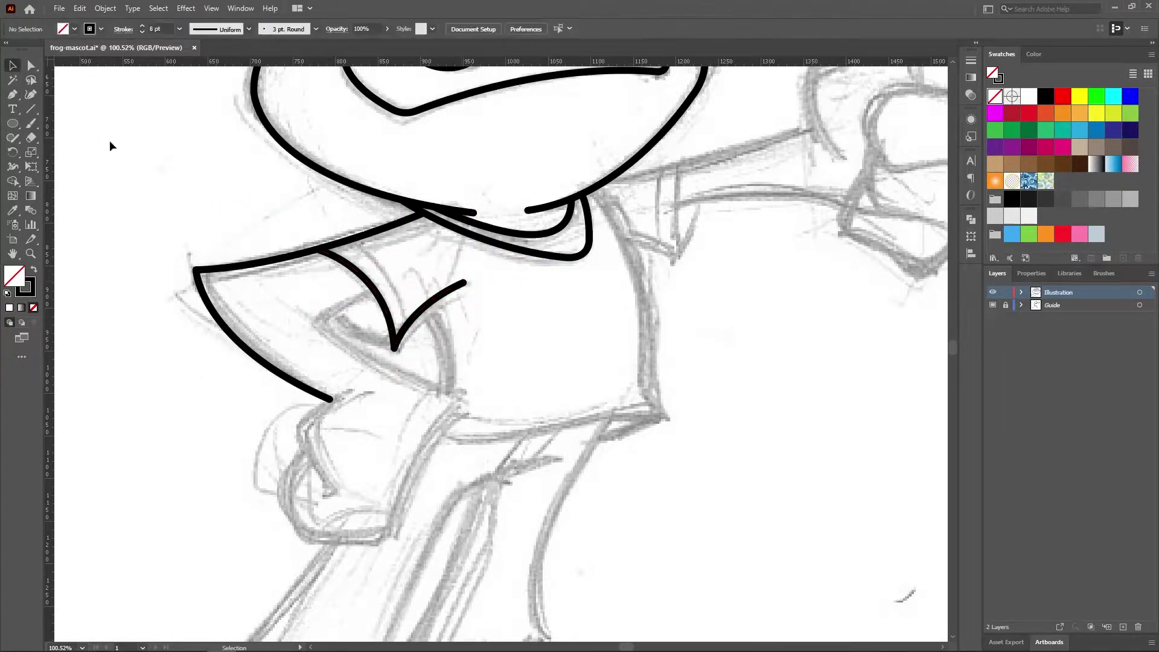
left_click(347, 240)
left_click_drag(405, 326, 415, 390)
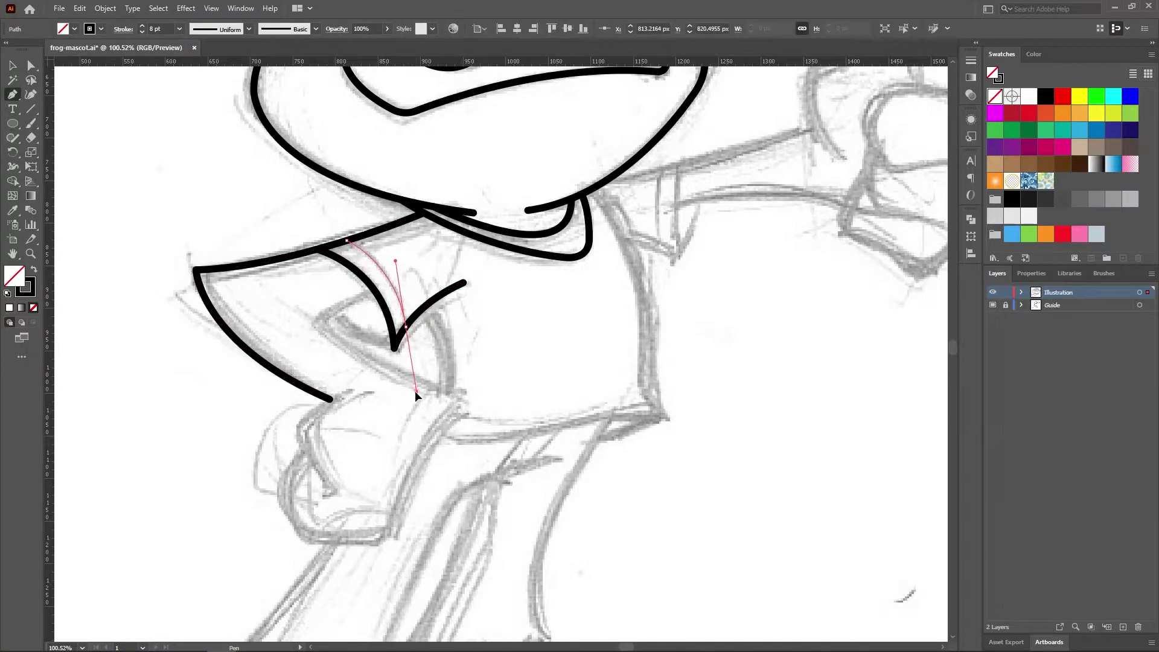
left_click(65, 79, "ctrl")
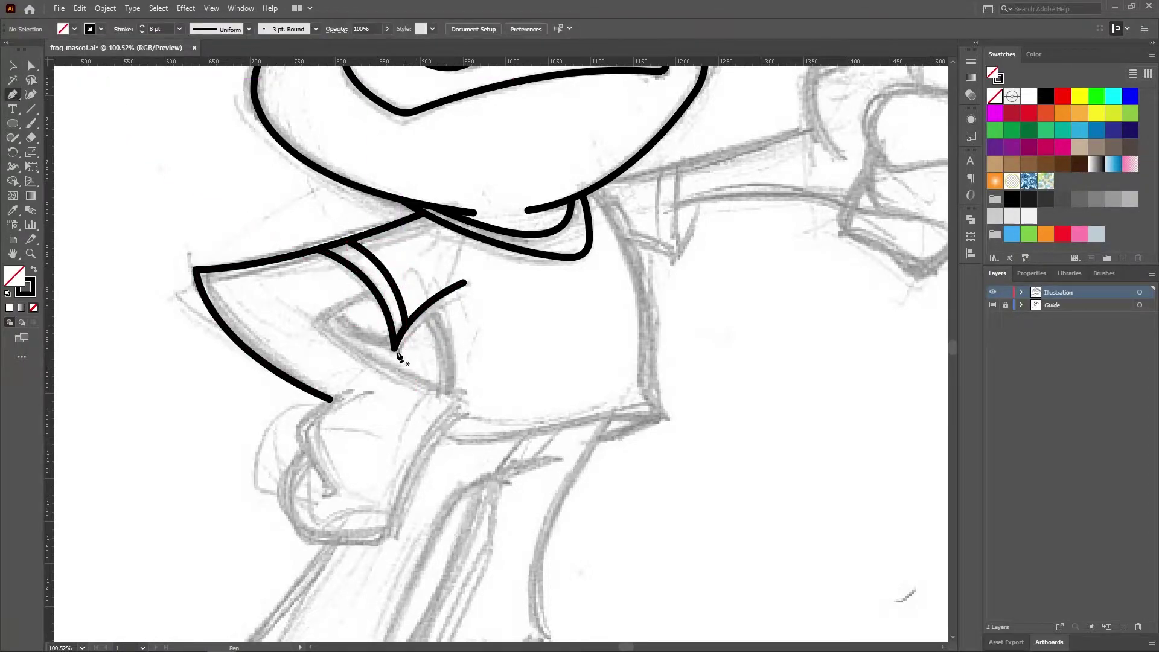
Trace the forearm from the sleeve across to the wrist and down the hand.
left_click(373, 290)
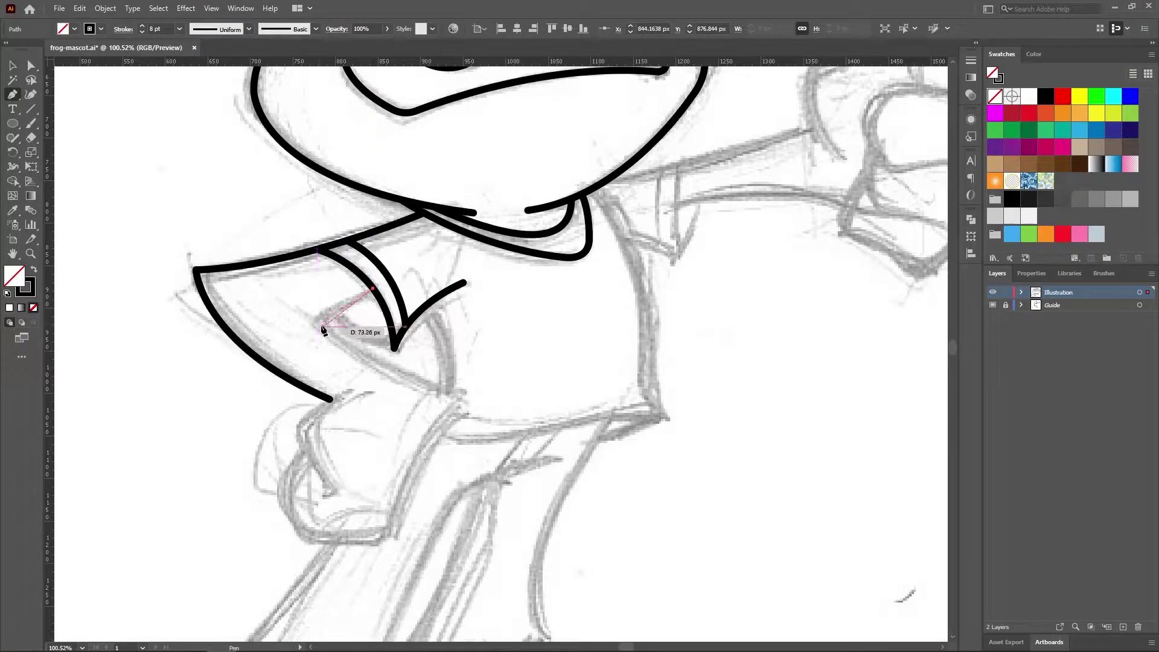
left_click_drag(318, 338, 306, 338)
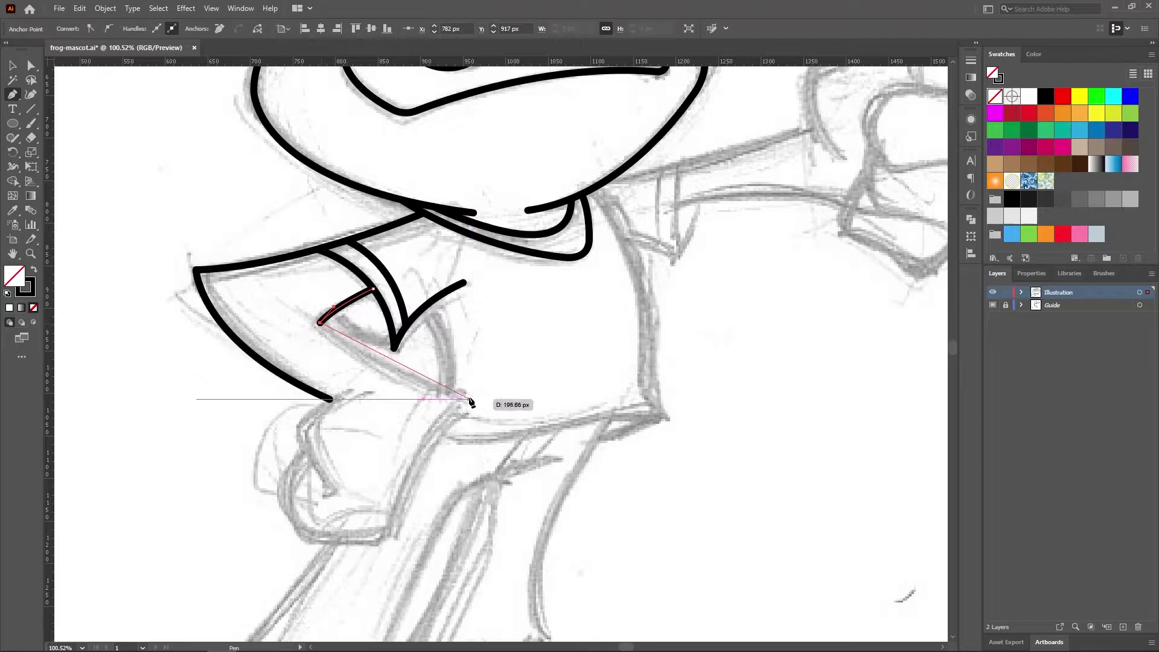
left_click_drag(463, 398, 552, 419)
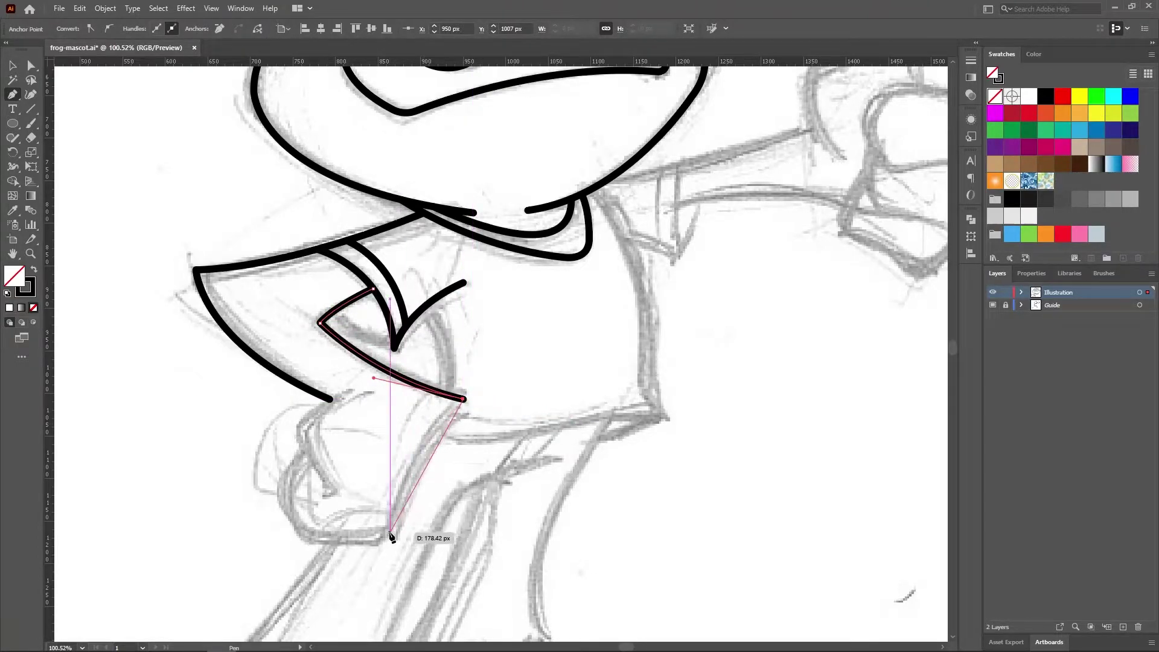
left_click_drag(390, 533, 369, 618)
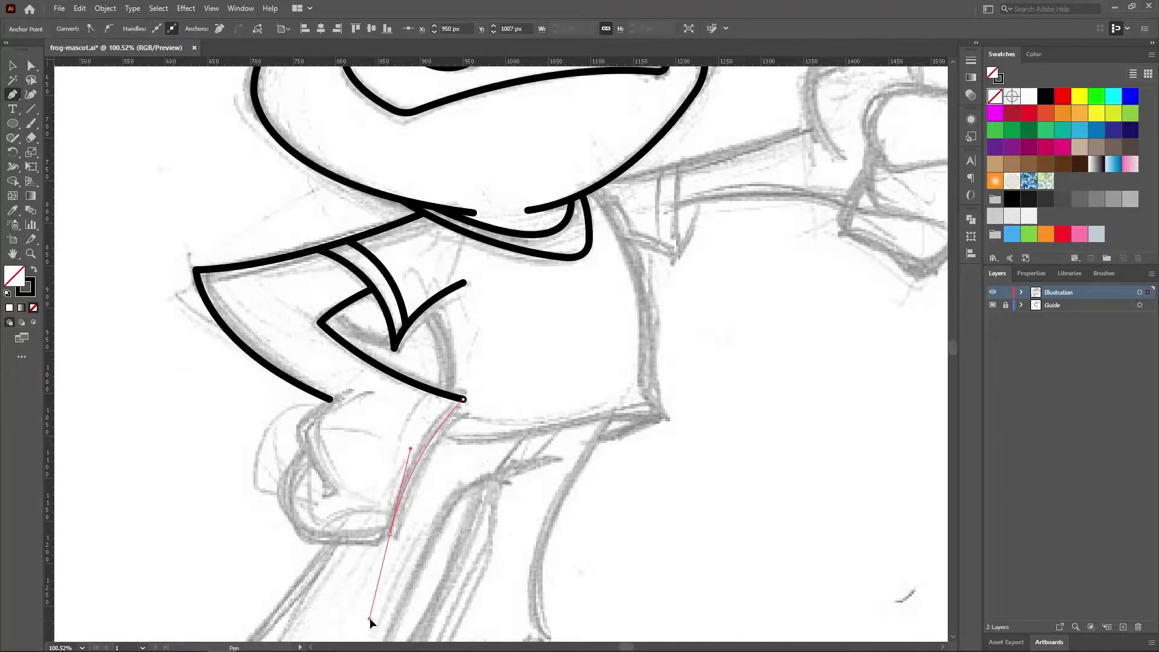
Continue the outline from a sharp wrist corner around the bottom and side of the fist.
scroll(483, 434, "down", 5)
left_click(390, 389)
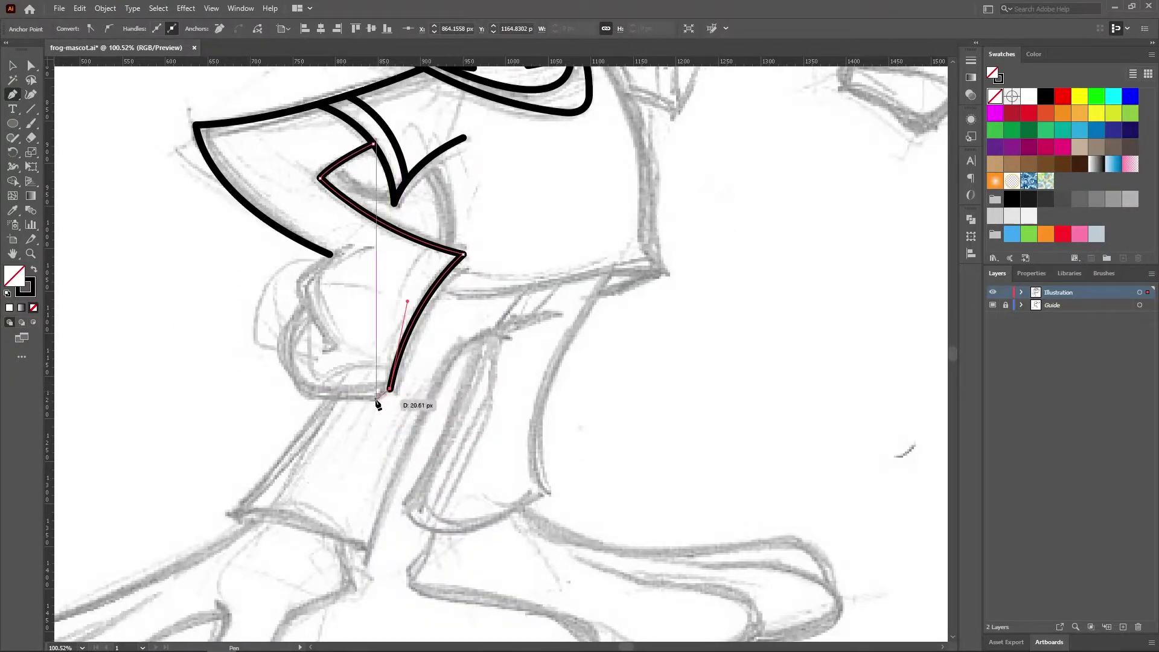
left_click_drag(370, 399, 288, 367)
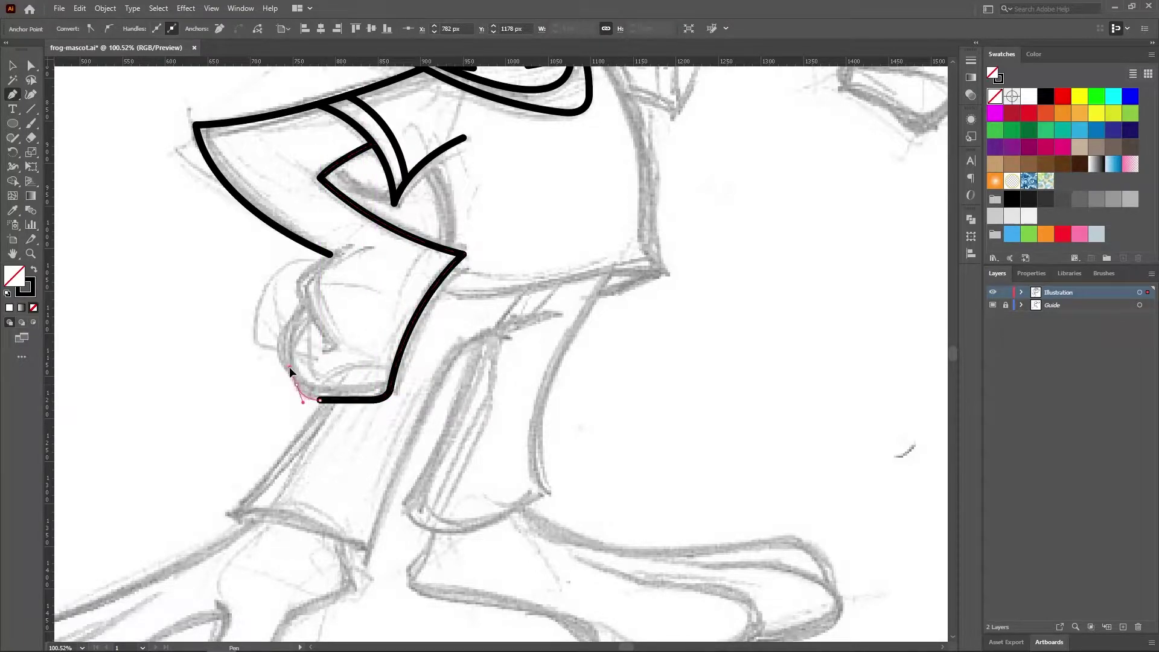
left_click_drag(283, 363, 290, 339)
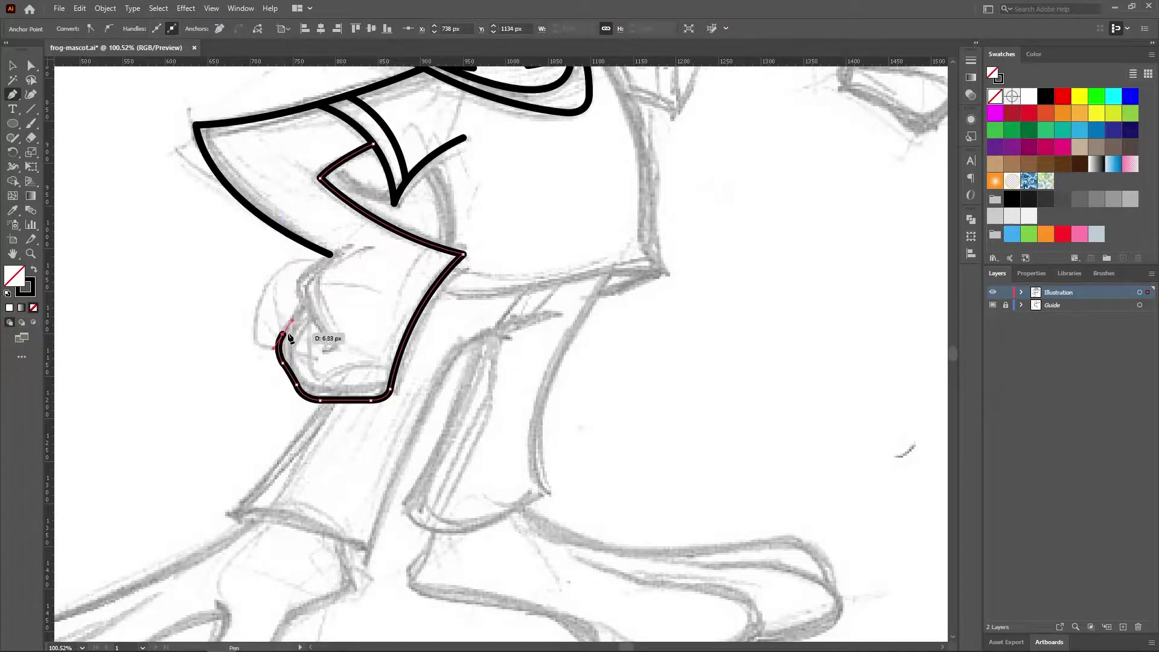
left_click(302, 306)
key("v")
Draw a hooked, curled finger line inside the fist.
key("ctrl+shift+a")
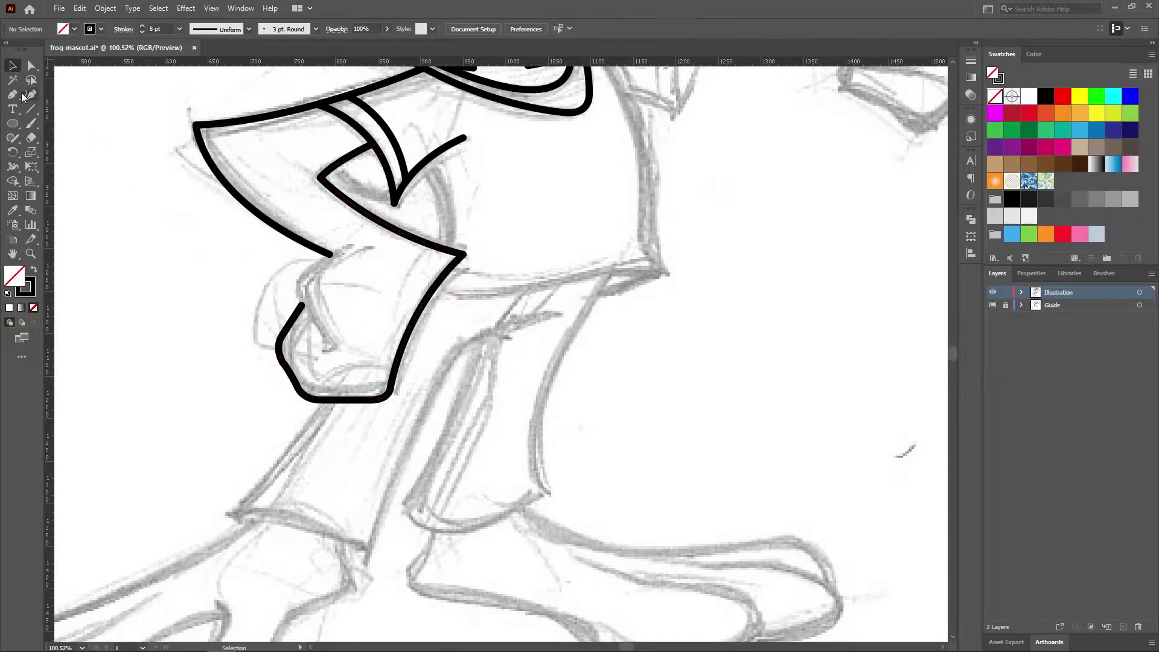
left_click(354, 244)
mouse_move(314, 268)
left_mouse_down()
mouse_move(314, 316)
mouse_move(338, 350)
left_mouse_up()
left_click(330, 339)
key("a")
left_click(365, 319)
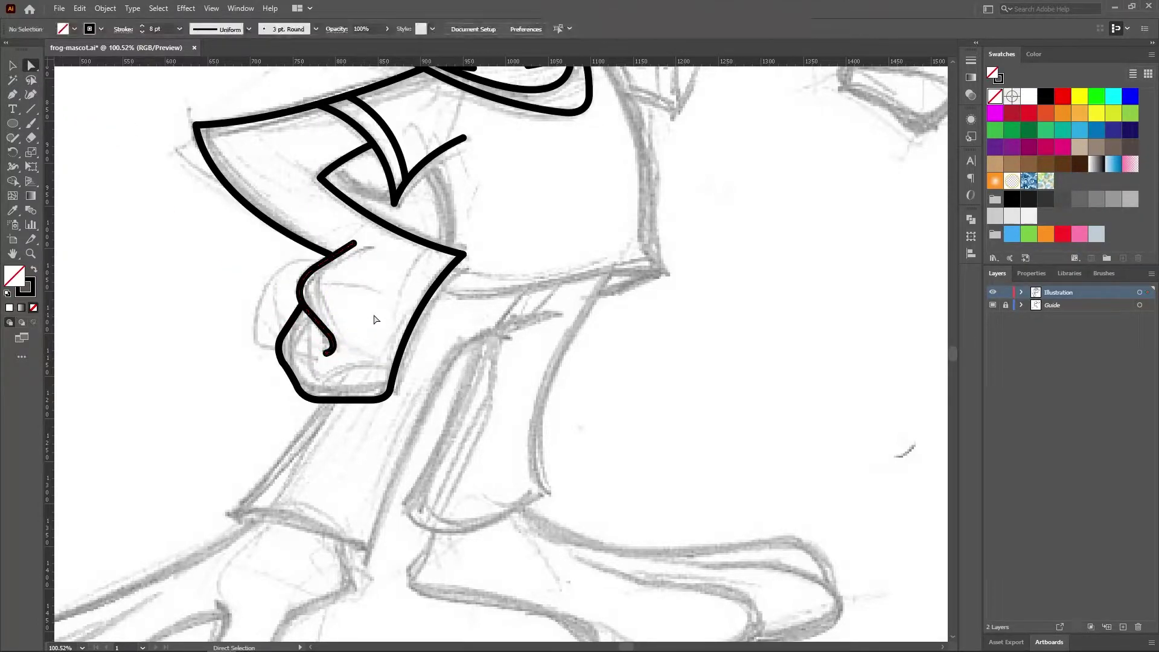
Briefly hide the sketch to check, then start a curved line across the inner elbow.
left_click(993, 305)
scroll(143, 155, "up", 2)
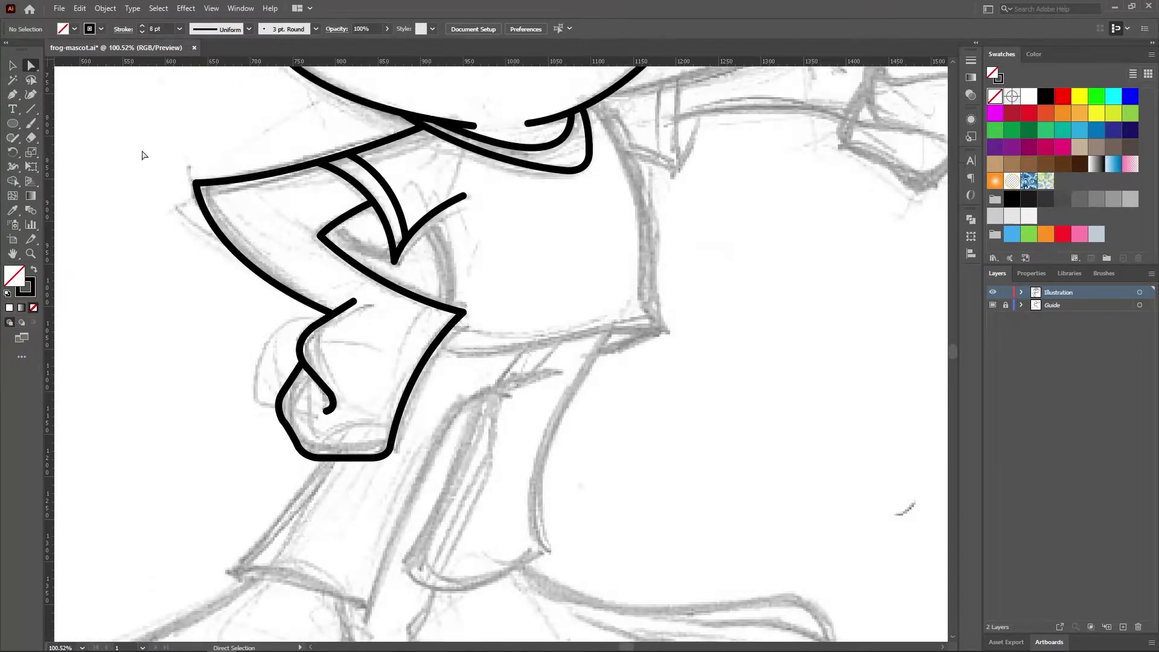
left_click(395, 261)
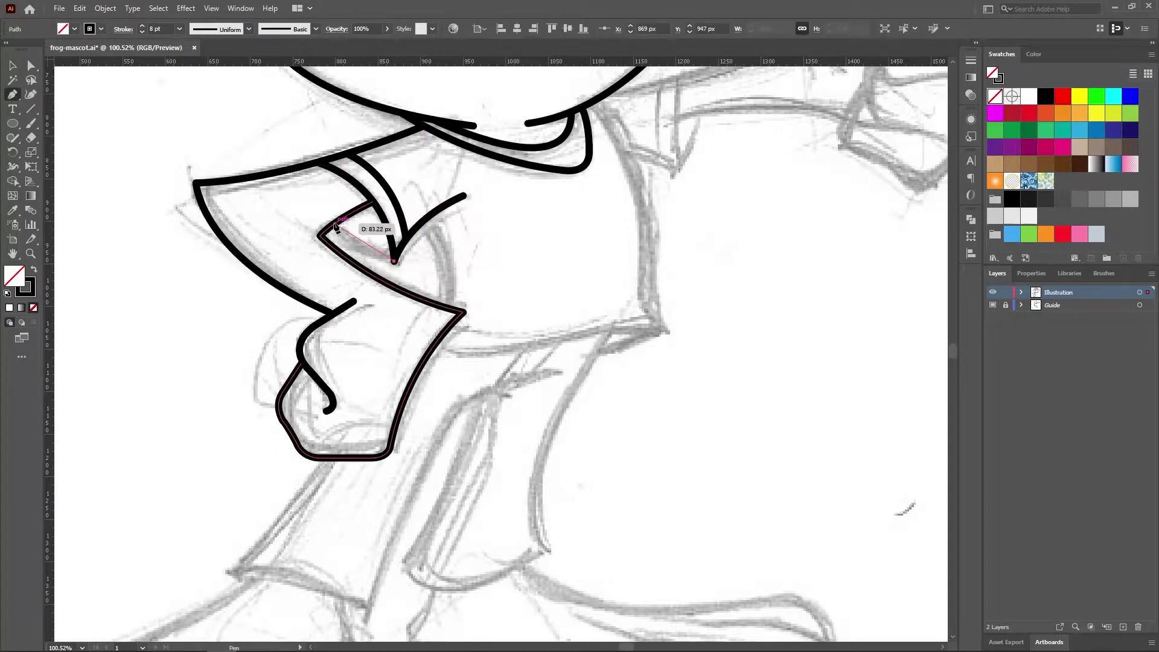
mouse_move(334, 223)
left_mouse_down()
mouse_move(326, 199)
mouse_move(285, 207)
mouse_move(334, 225)
mouse_move(408, 360)
left_mouse_up()
Zoom in on the chest and trace the torso edge beside the arm, adjusting its curve.
left_click(247, 125)
scroll(247, 125, "down", 3)
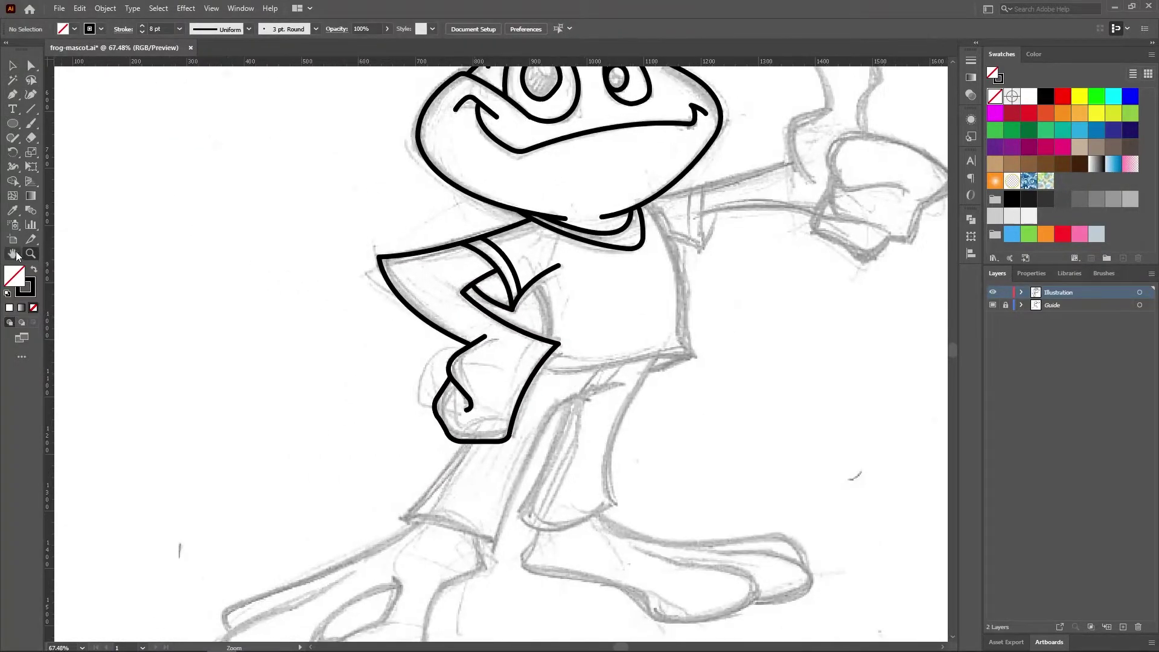
scroll(351, 267, "down", 5)
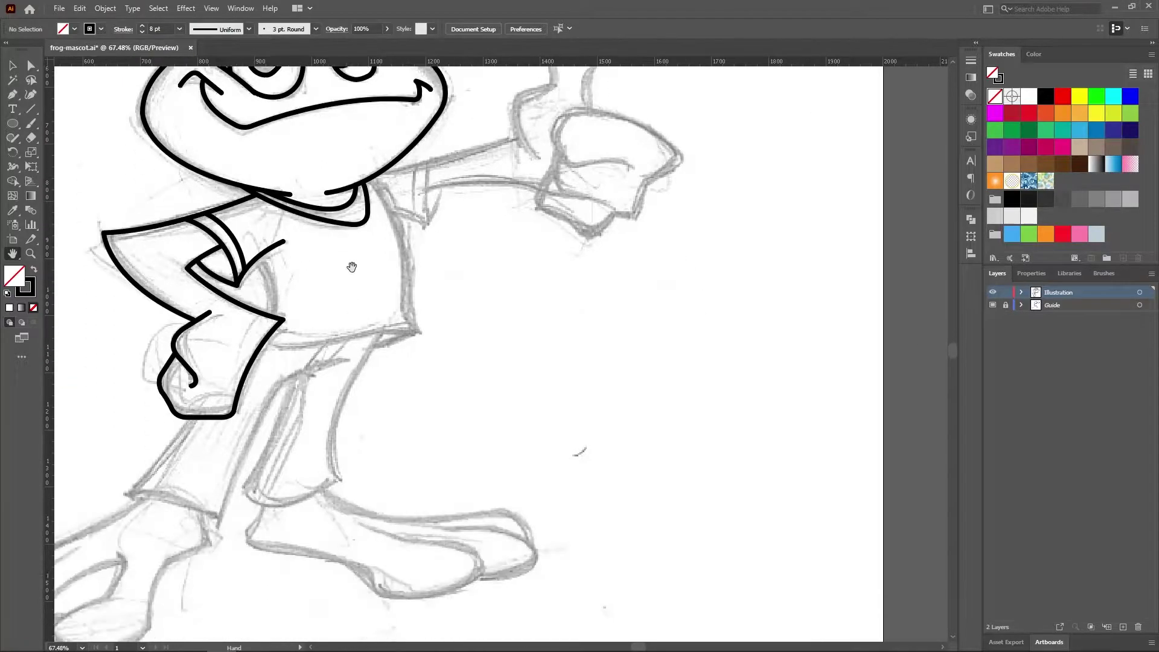
left_click(34, 251)
left_click(315, 268)
left_click(228, 252)
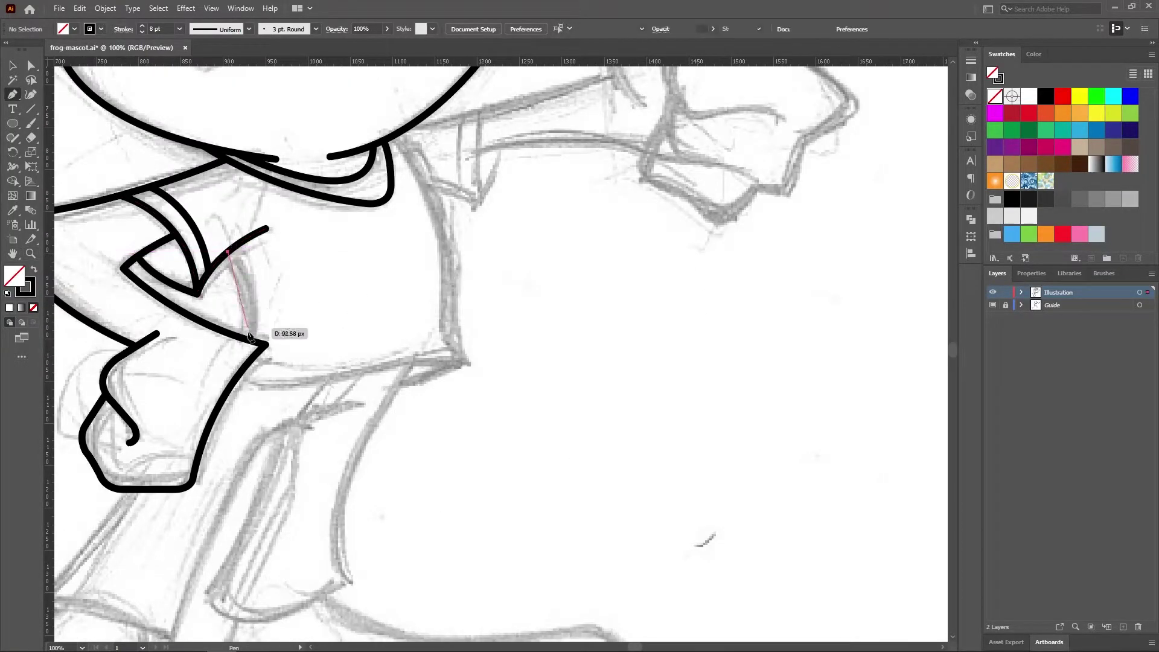
mouse_move(248, 339)
left_mouse_down()
mouse_move(236, 391)
mouse_move(251, 339)
left_mouse_up()
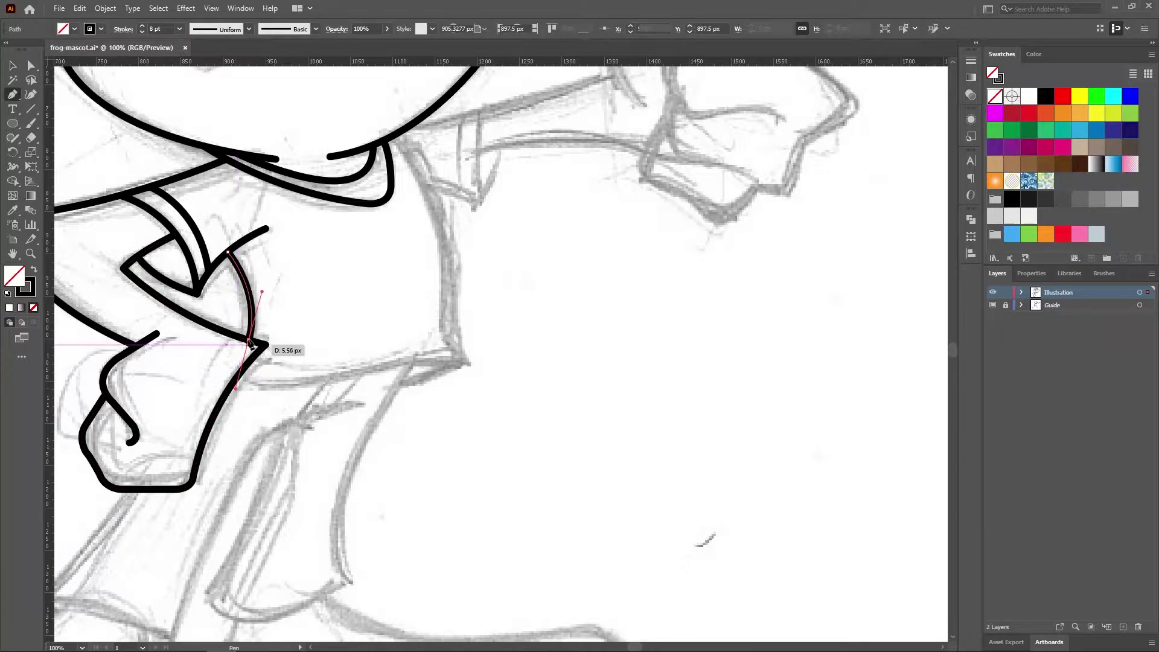
left_click_drag(261, 292, 254, 288)
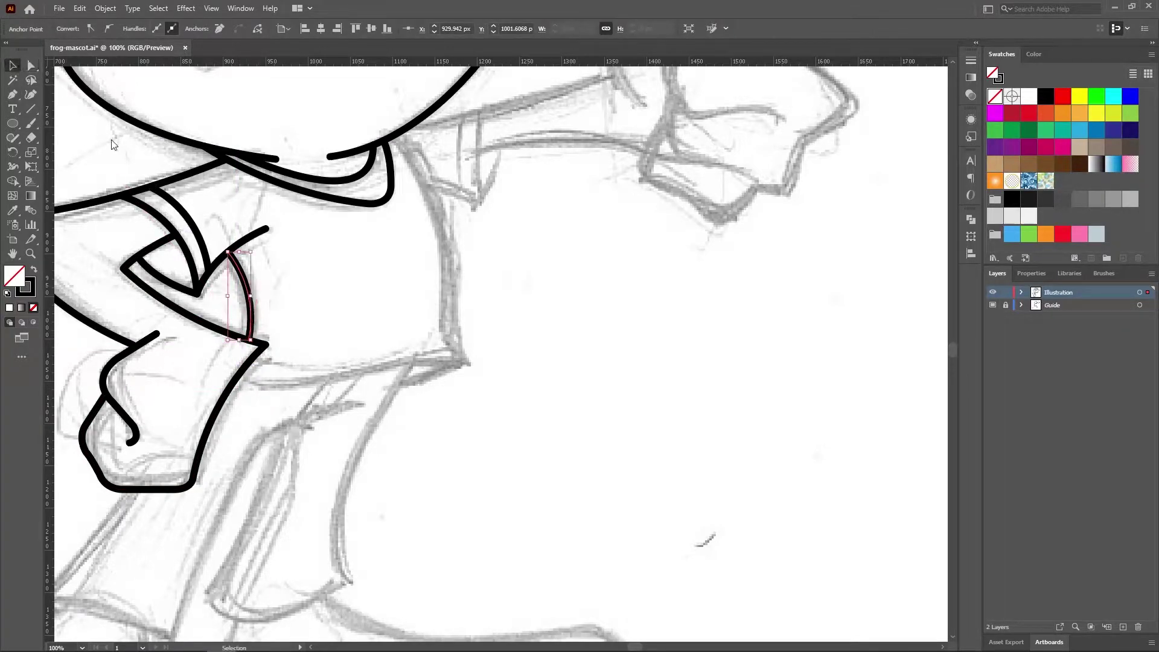
left_click(260, 297)
Draw the curved shirt hem across the belly.
key("p")
left_click(238, 375)
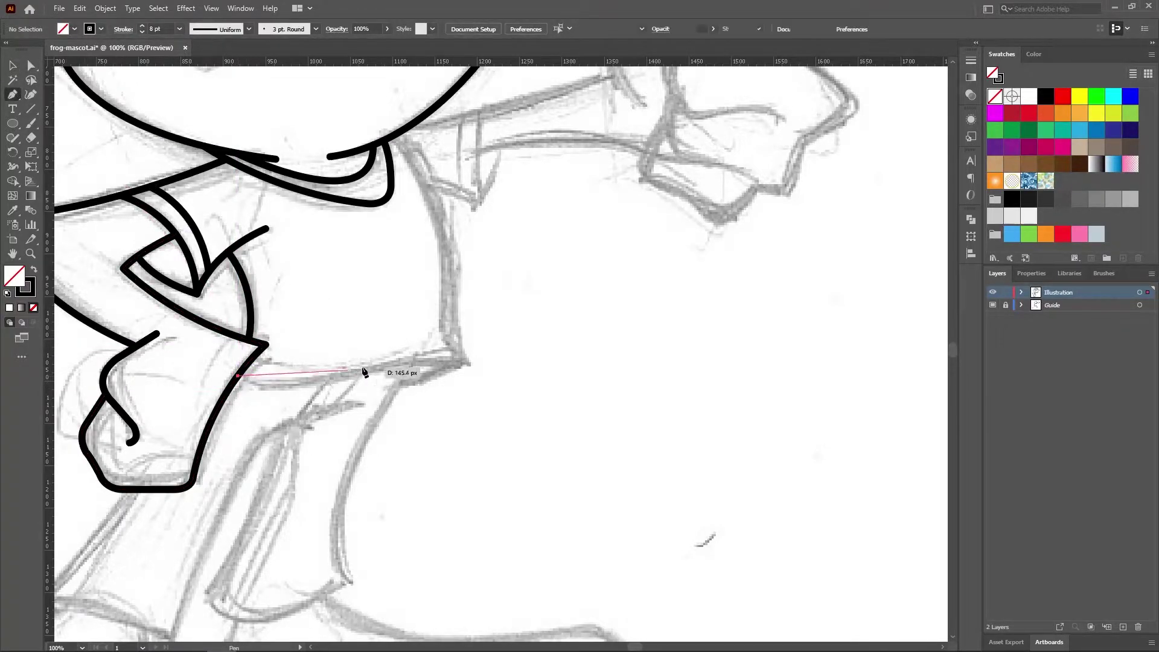
mouse_move(419, 352)
left_mouse_down()
mouse_move(426, 343)
mouse_move(511, 377)
mouse_move(364, 386)
left_mouse_up()
left_click(398, 385)
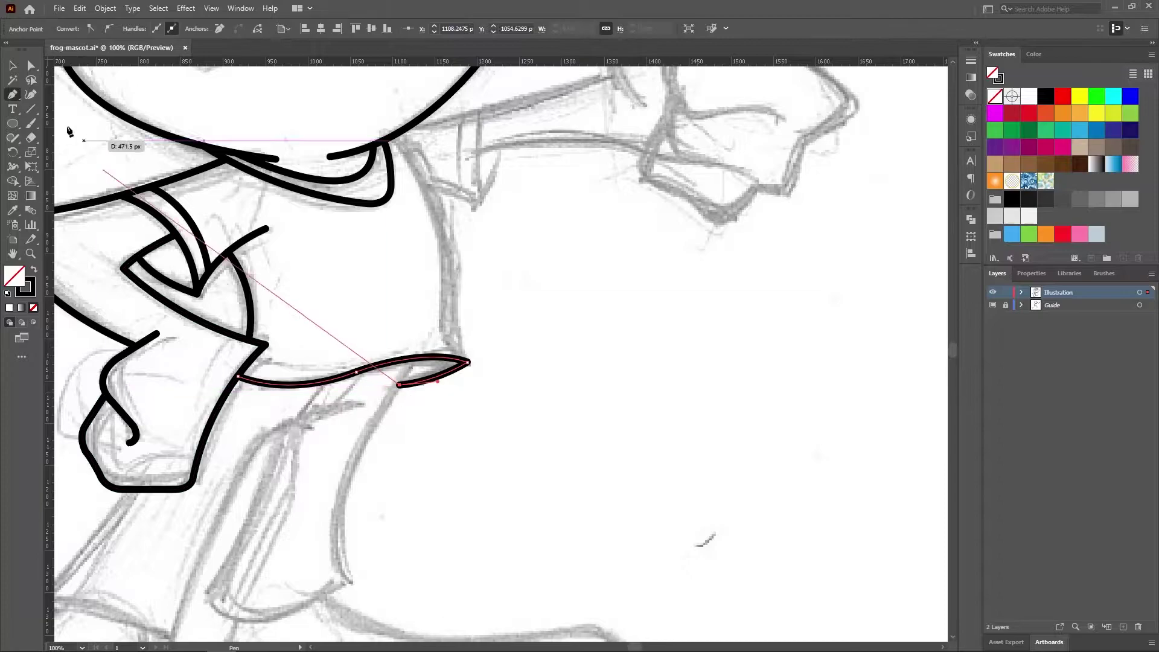
left_click(107, 150, "ctrl")
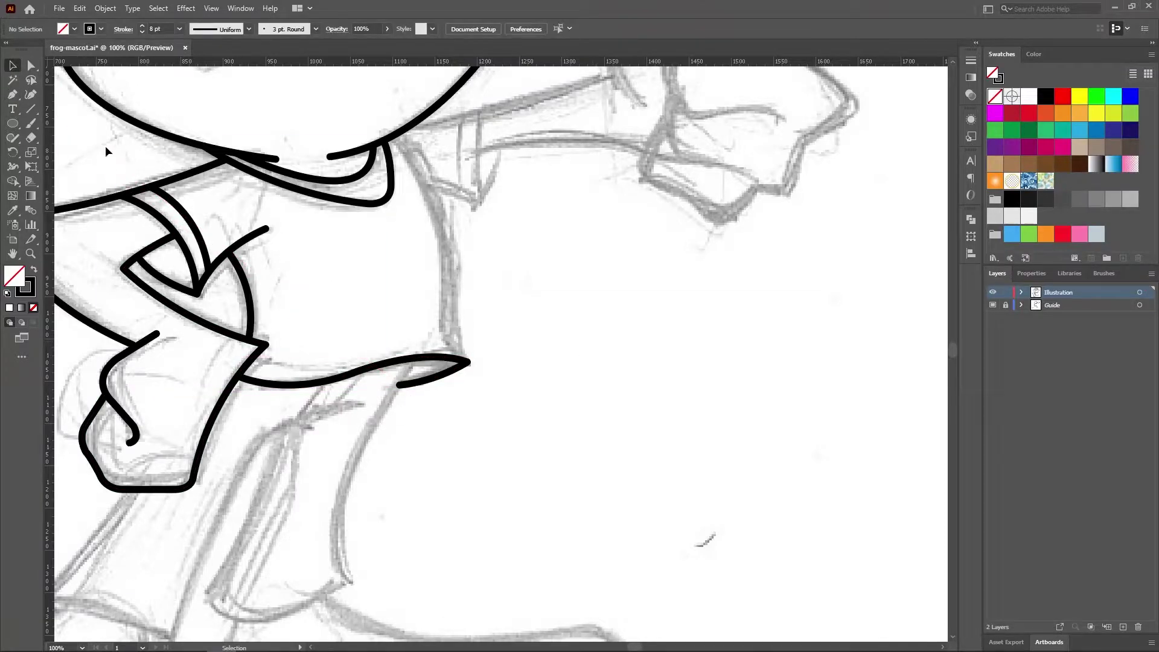
Trace the shirt's right side from the collar down to the hem, bending it to match the sketch.
left_click(393, 135)
left_click(434, 208)
left_click_drag(439, 216, 440, 238)
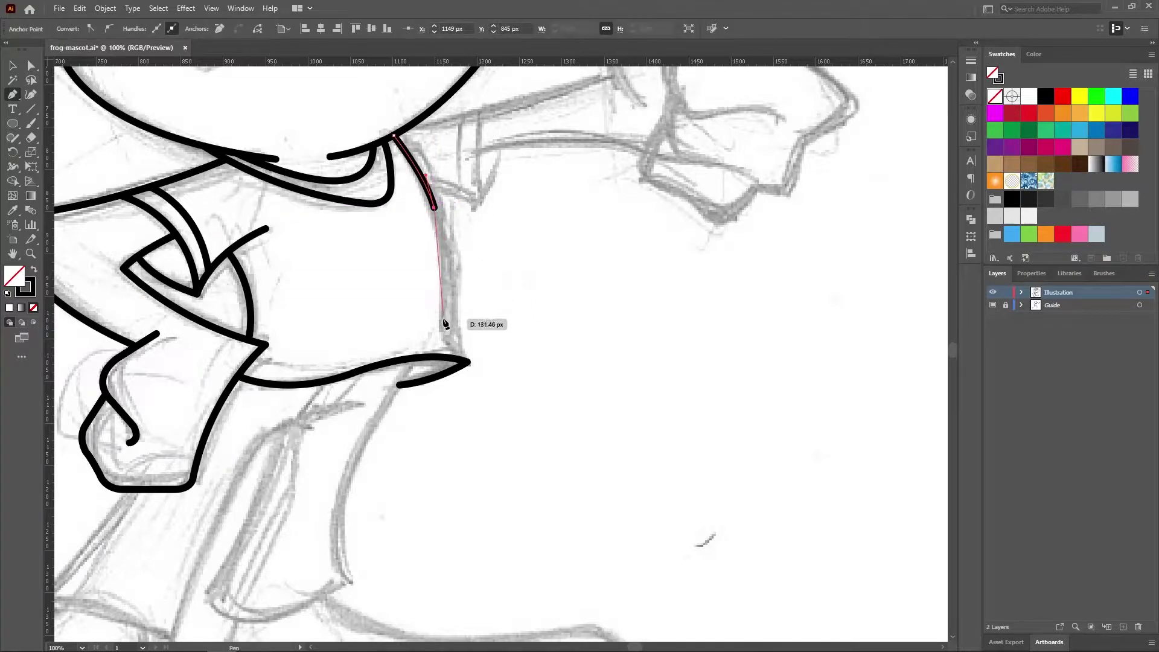
left_click_drag(436, 338, 498, 382)
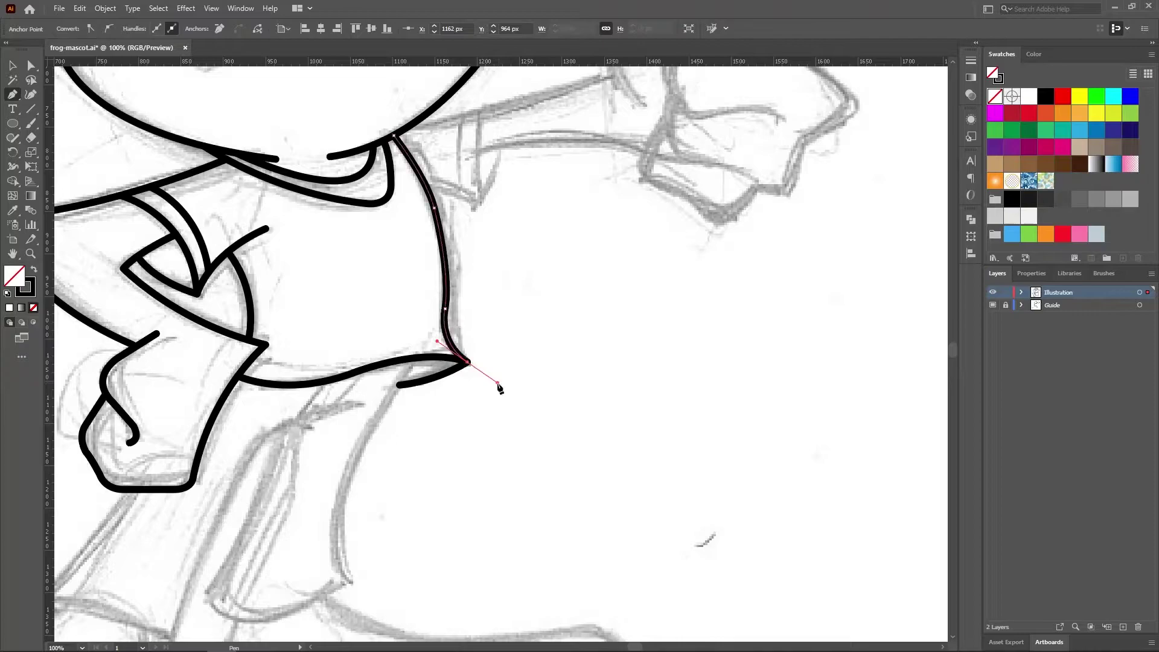
left_click_drag(436, 342, 445, 352)
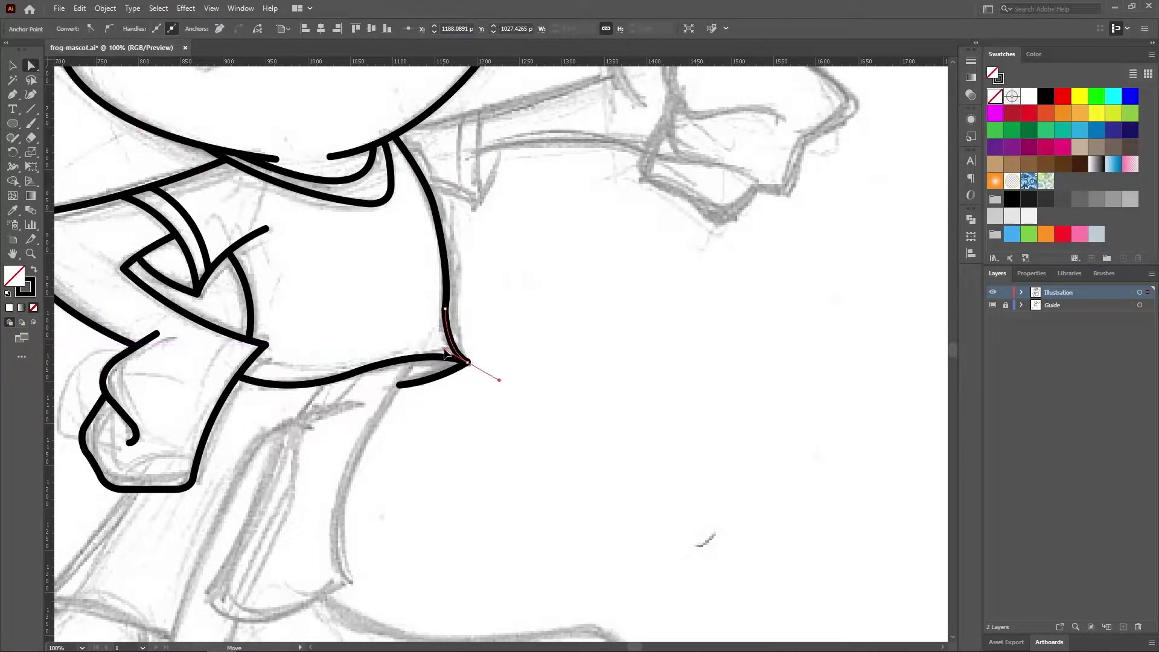
left_click_drag(445, 305, 451, 256)
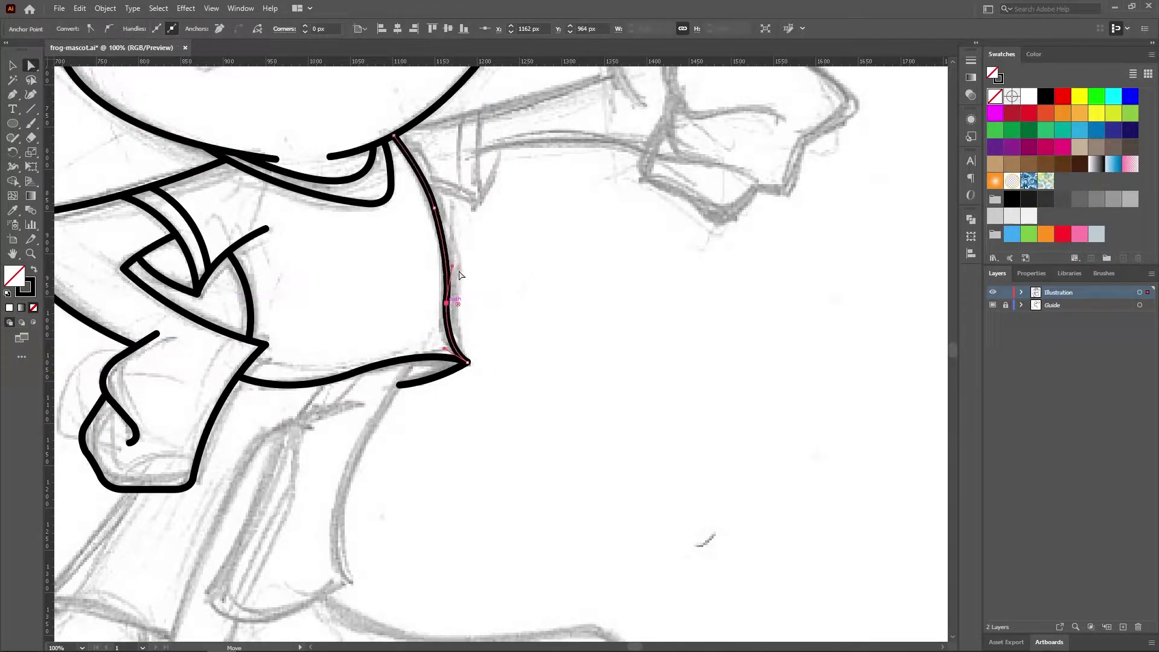
left_click(492, 284)
Zoom to the arm and draw a straight upper arm line from the head toward the hand.
key("z")
left_click(387, 310, "alt")
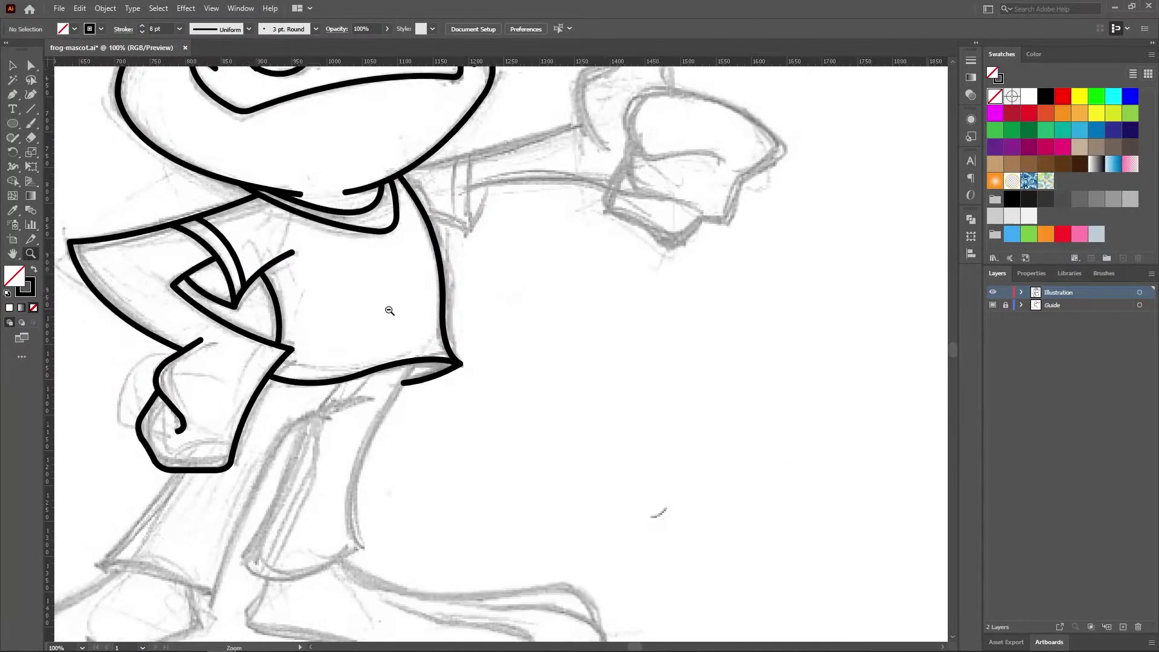
scroll(454, 176, "up", 1)
scroll(453, 176, "up", 2)
left_click(540, 356)
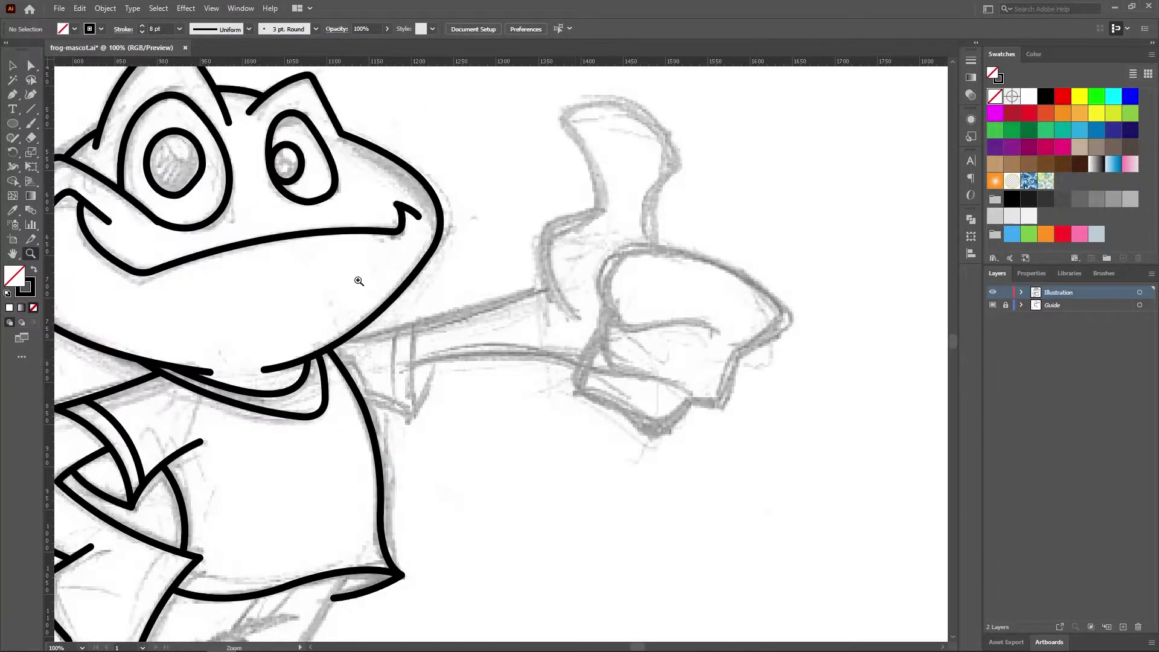
left_click(14, 95)
left_click(342, 339)
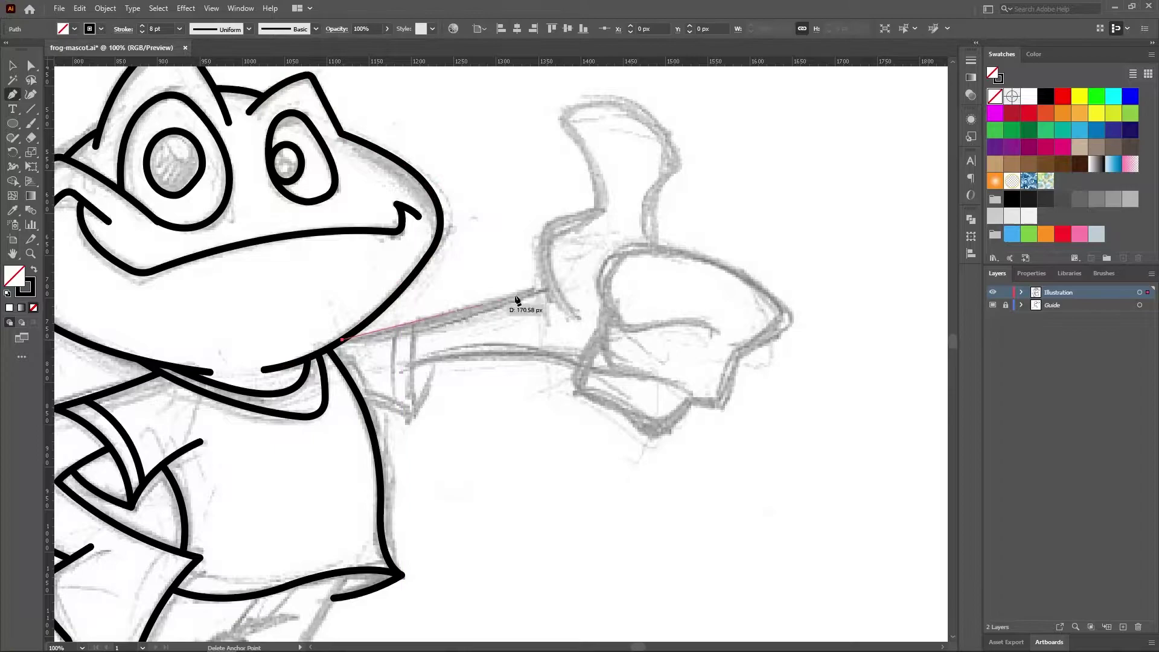
left_click(549, 282)
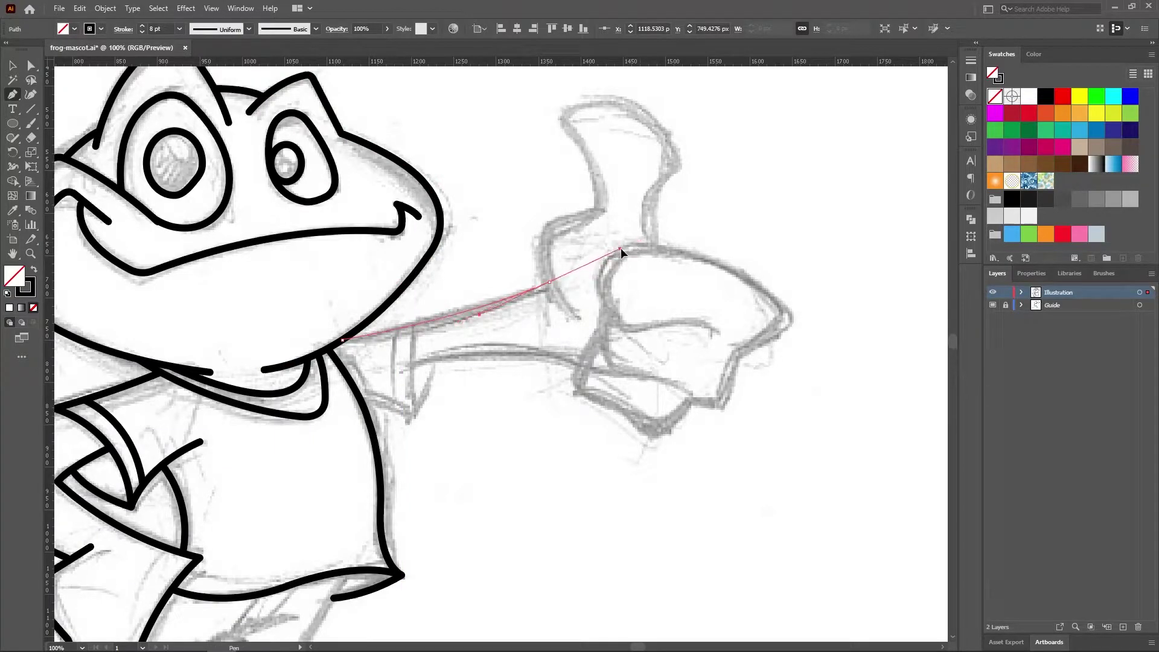
key("v")
Zoom in on the shoulder and trace the curved short-sleeve outline up to the arm line.
left_click(492, 395)
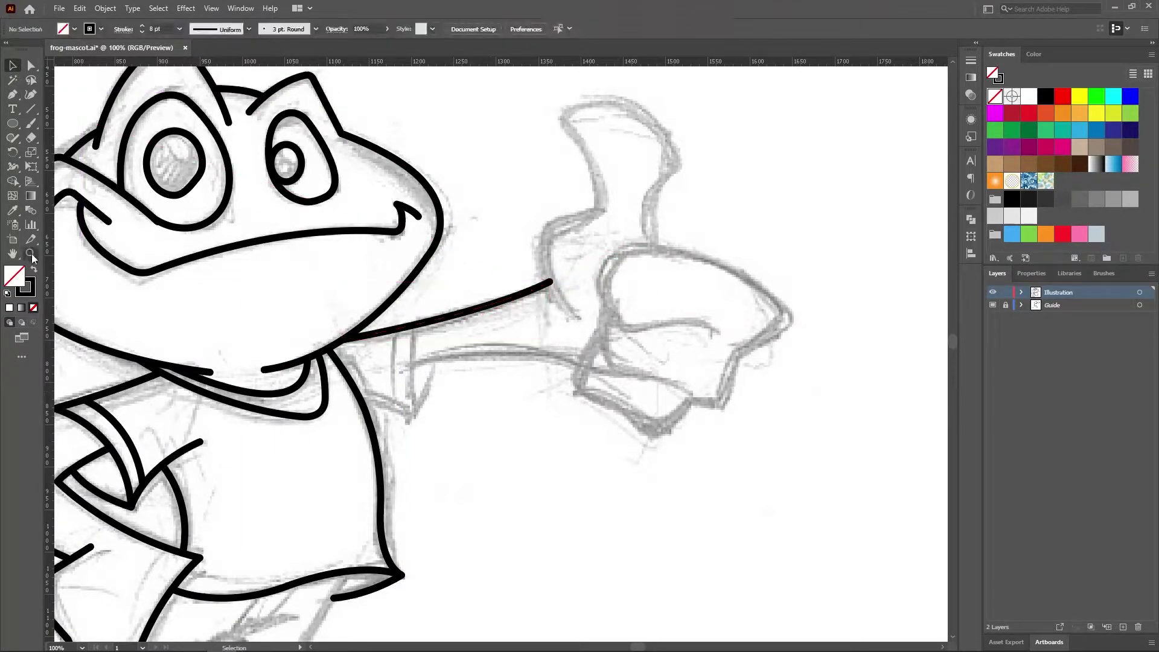
left_click(31, 254)
left_click(120, 241)
left_click(342, 382)
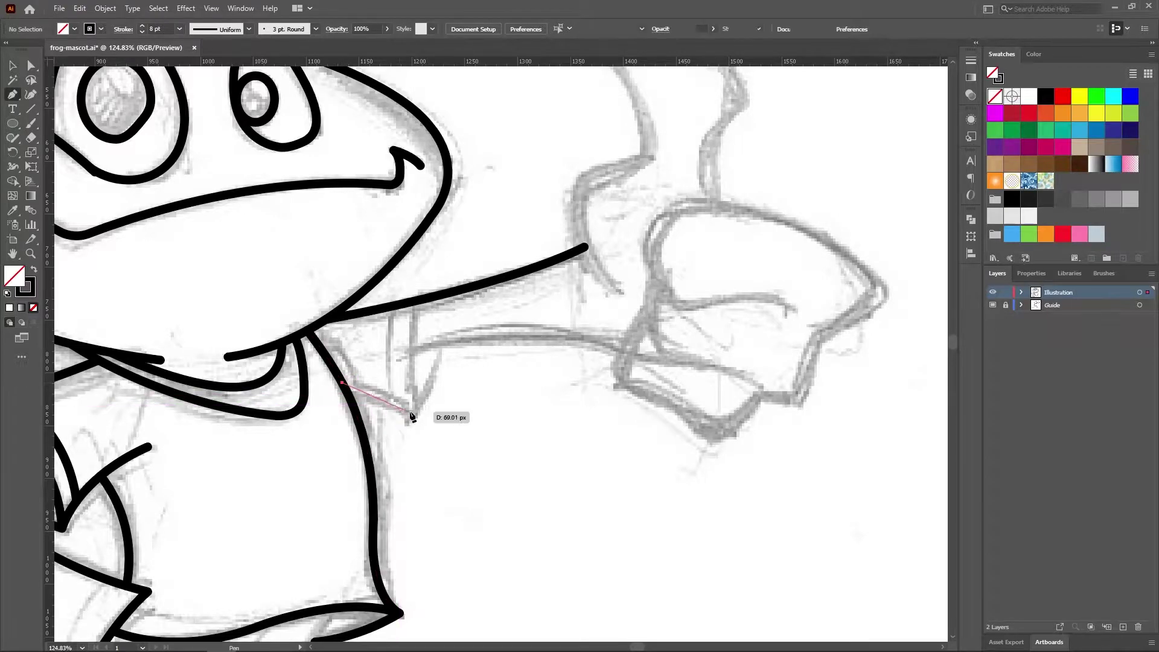
left_click_drag(413, 415, 424, 434)
left_click_drag(421, 300, 434, 263)
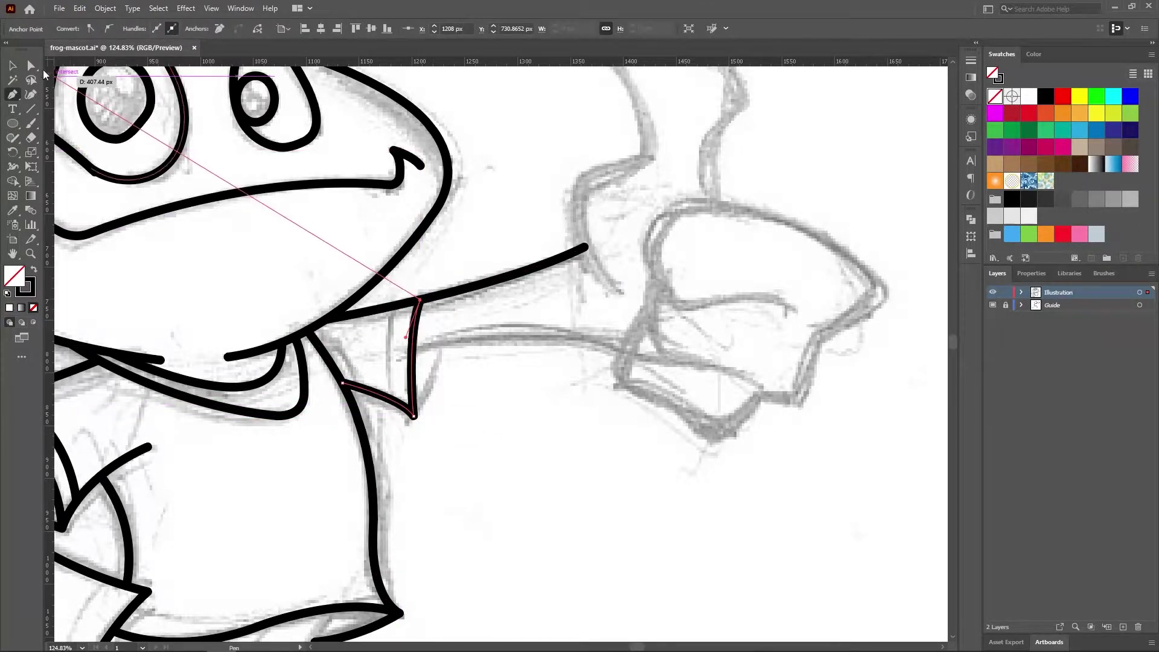
left_click(31, 64)
left_click(482, 403)
Draw a straight vertical stripe across the sleeve.
left_click(414, 416)
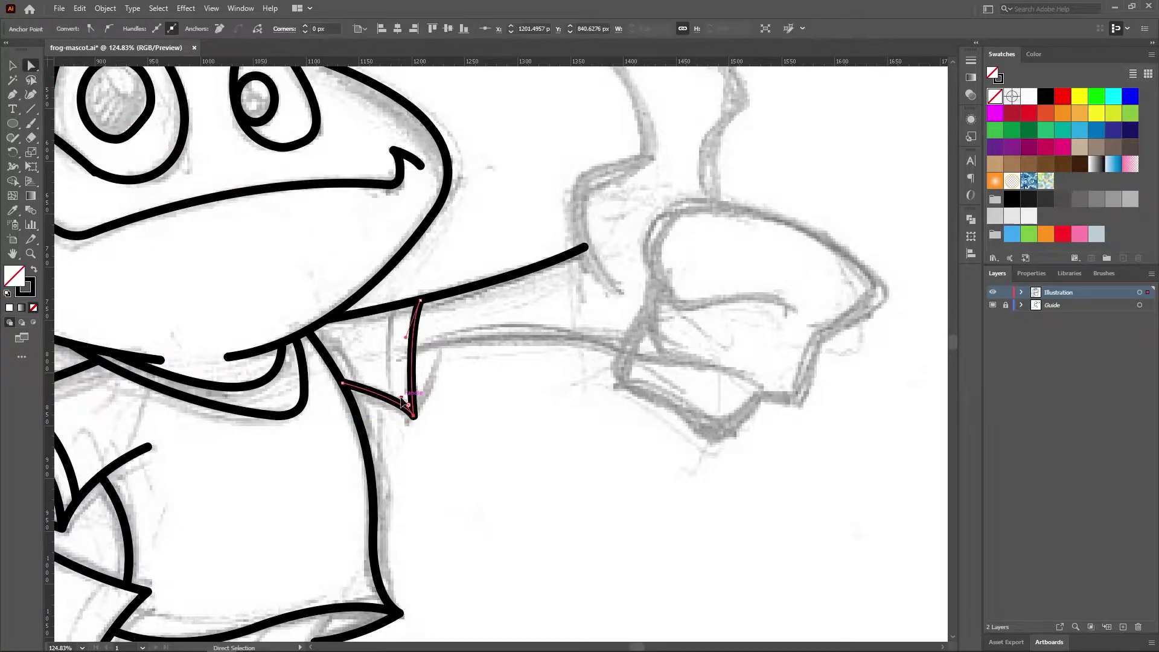
left_click(492, 425)
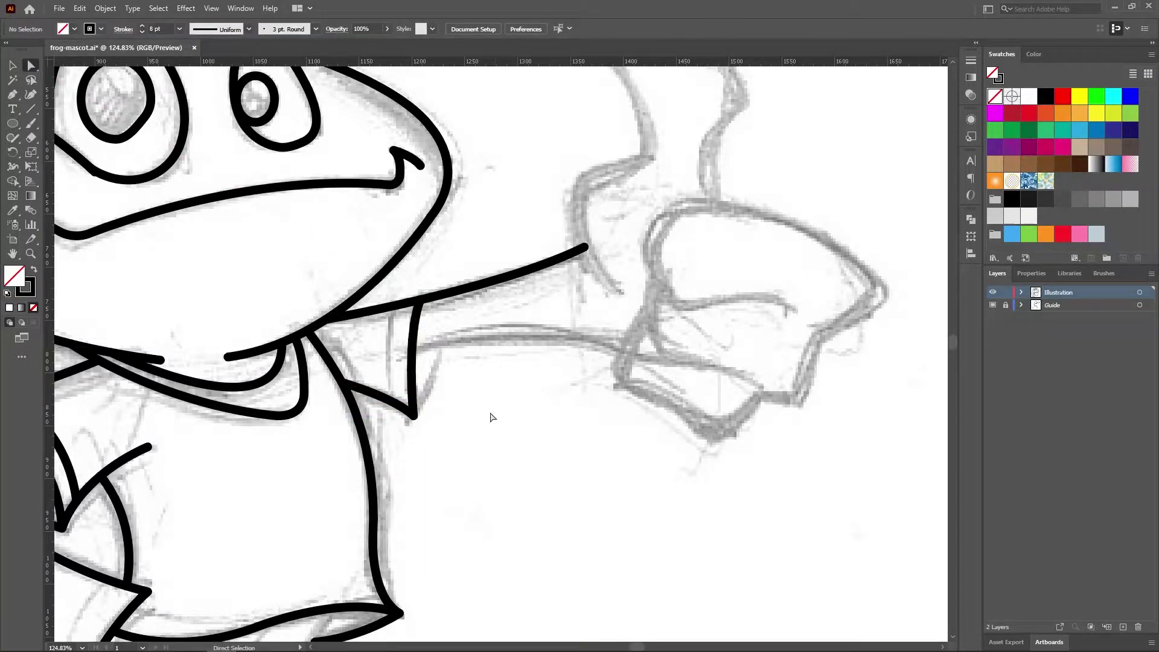
left_click(395, 306)
left_click(396, 403)
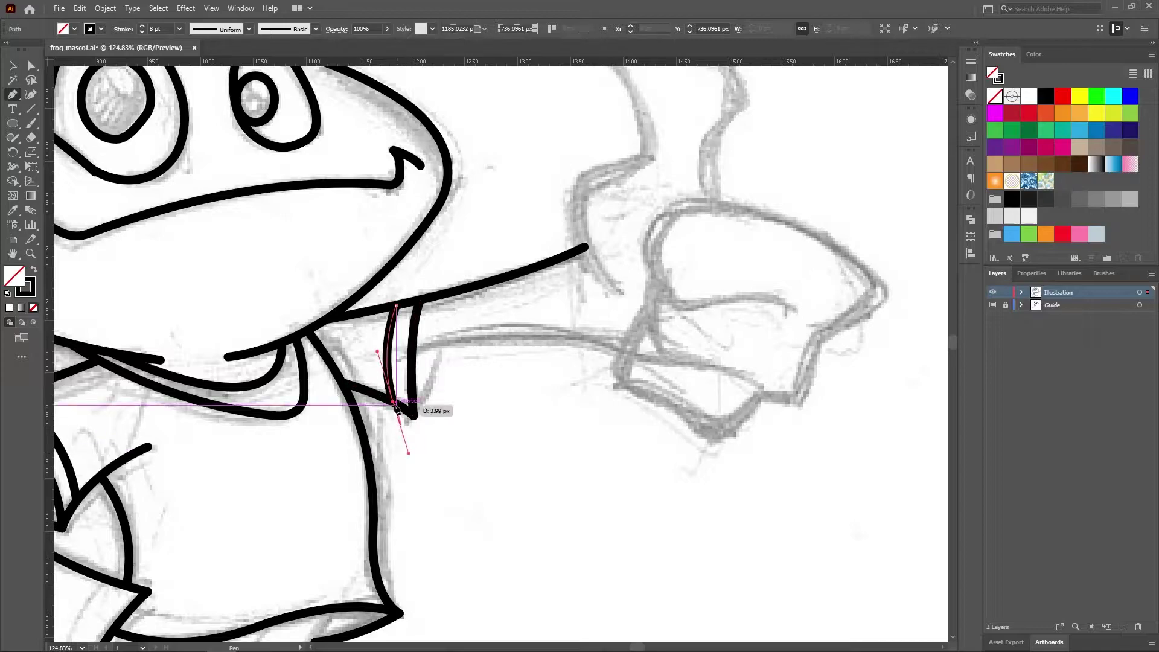
key("v")
Trace the curved lower arm line from the sleeve to the wrist.
left_click(13, 96)
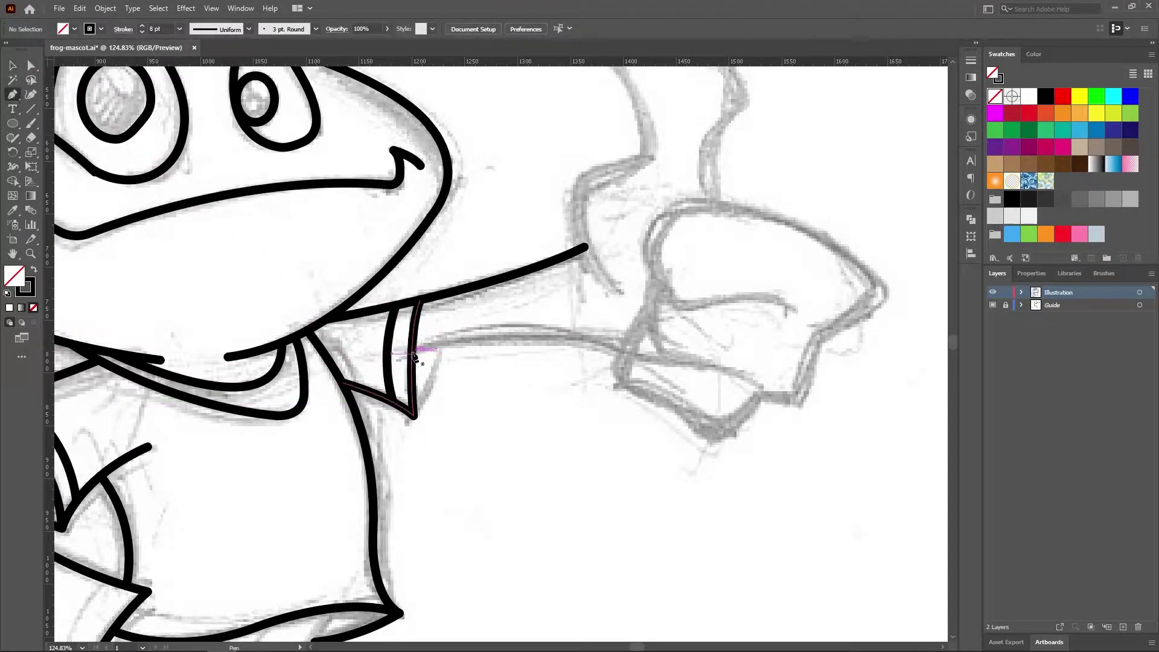
left_click(411, 353)
left_click_drag(568, 337, 647, 350)
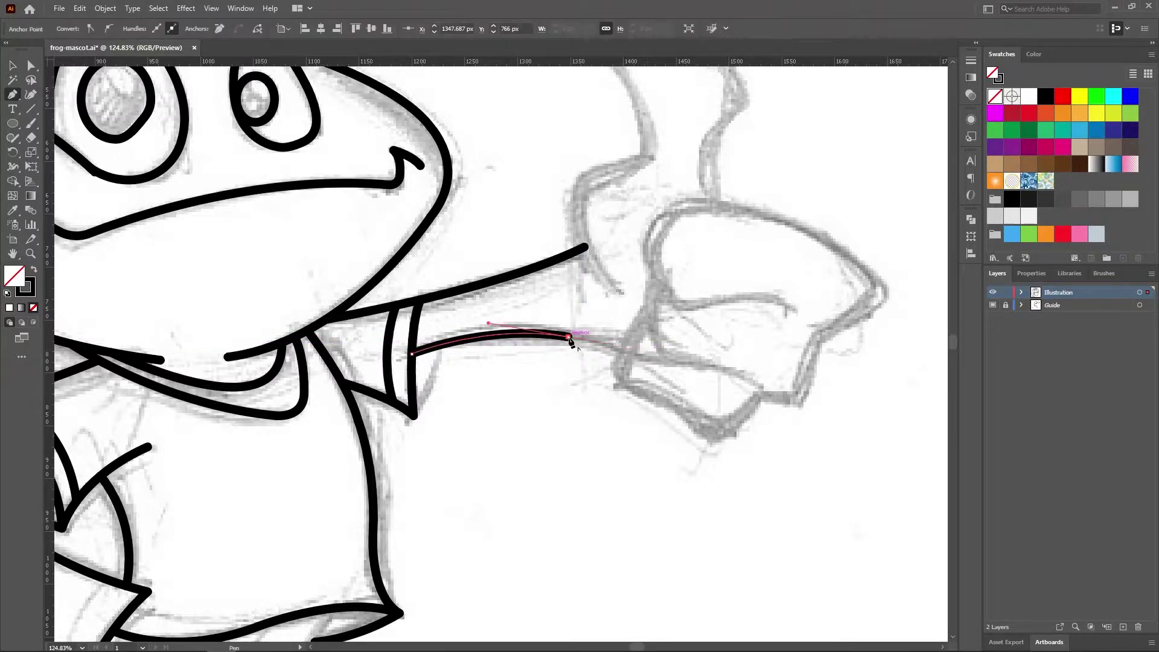
left_click(621, 353)
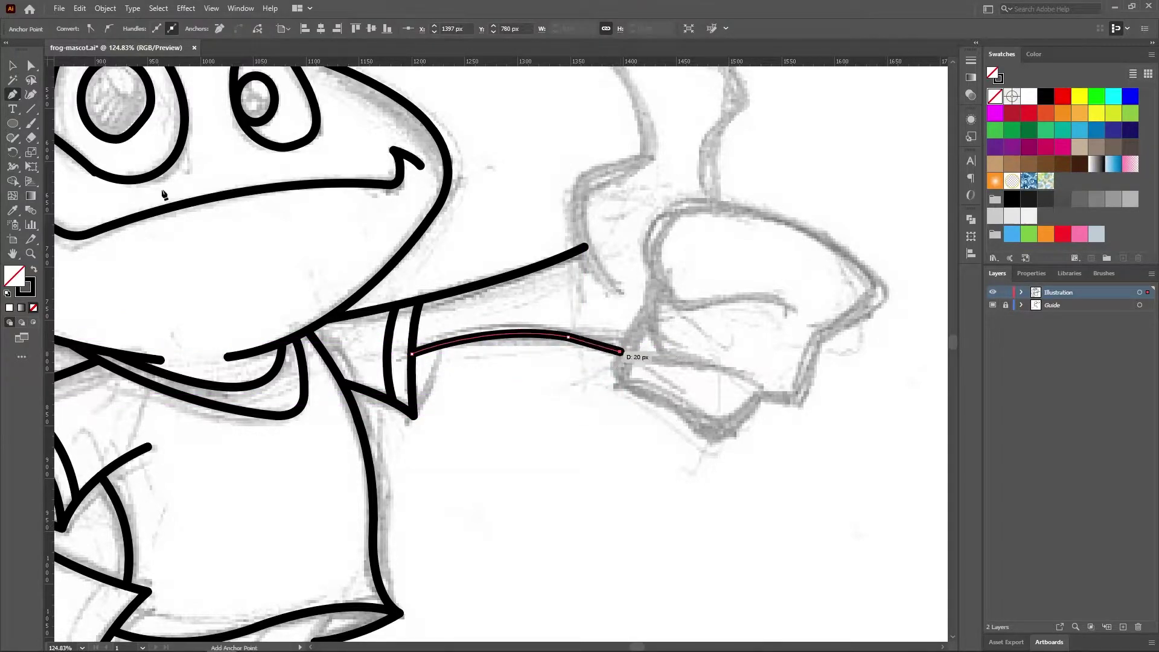
key("ctrl+shift+a")
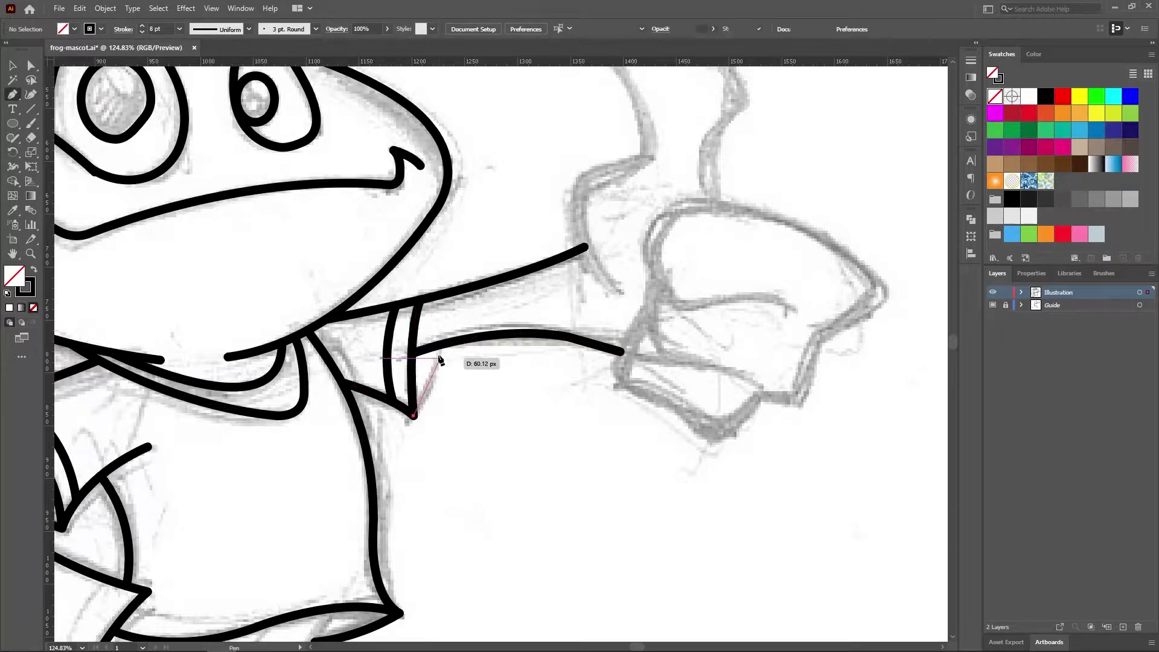
Connect the sleeve's bottom corner up to the lower arm with a short line.
left_click(413, 415)
left_click_drag(438, 345, 439, 312)
key("v")
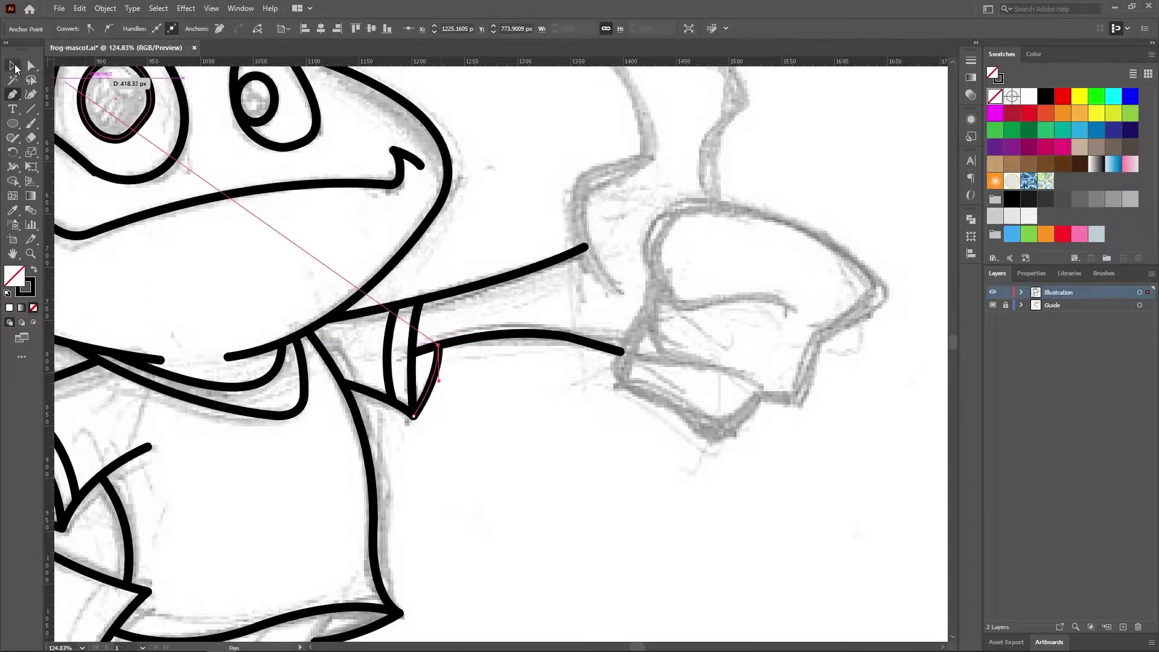
key("ctrl+shift+a")
Pen-draw the hand outline from the wrist up to the thumb's base and smooth its bend.
scroll(447, 416, "down", 5)
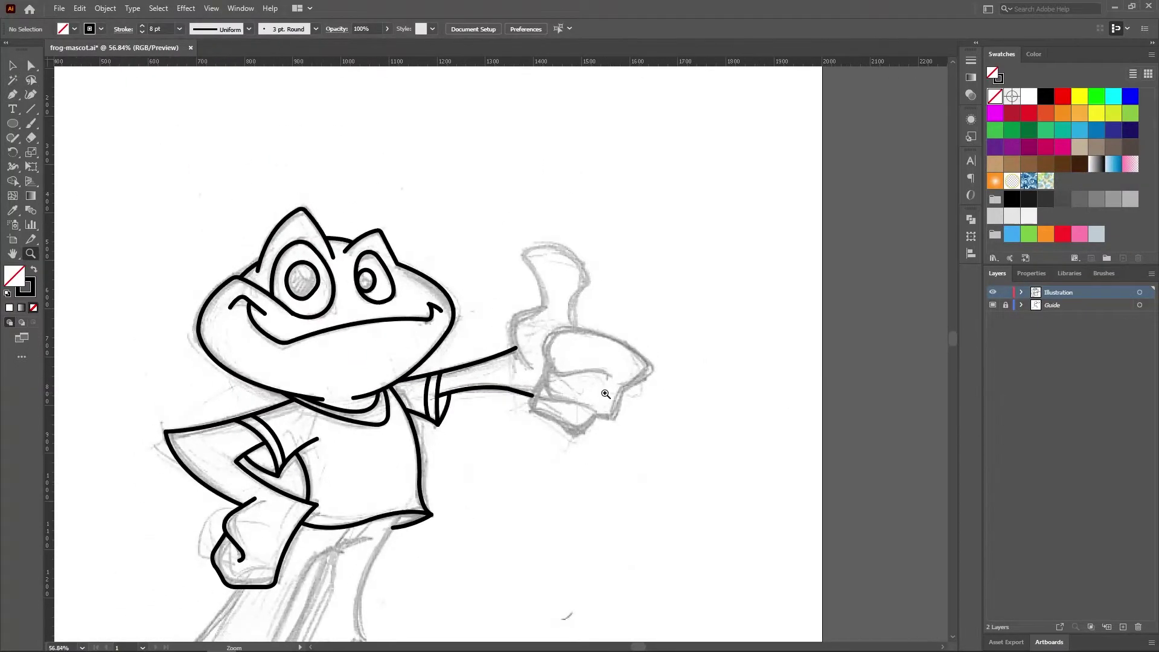
scroll(686, 189, "down", 1)
scroll(621, 302, "up", 5)
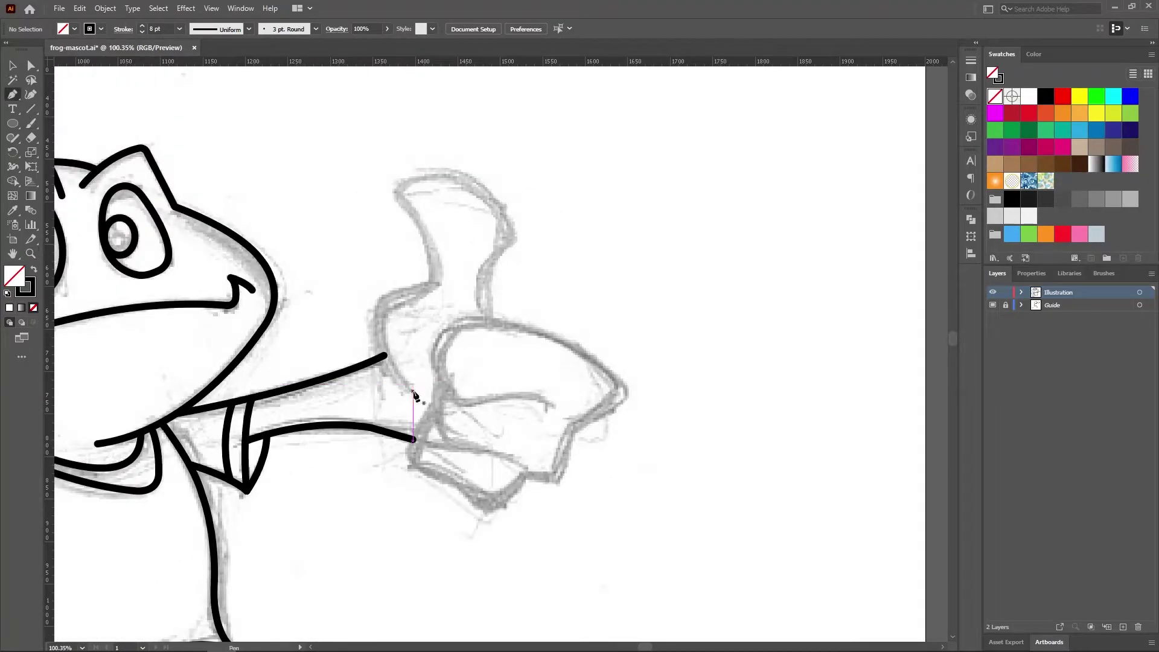
left_click(413, 391)
left_click_drag(379, 315, 380, 265)
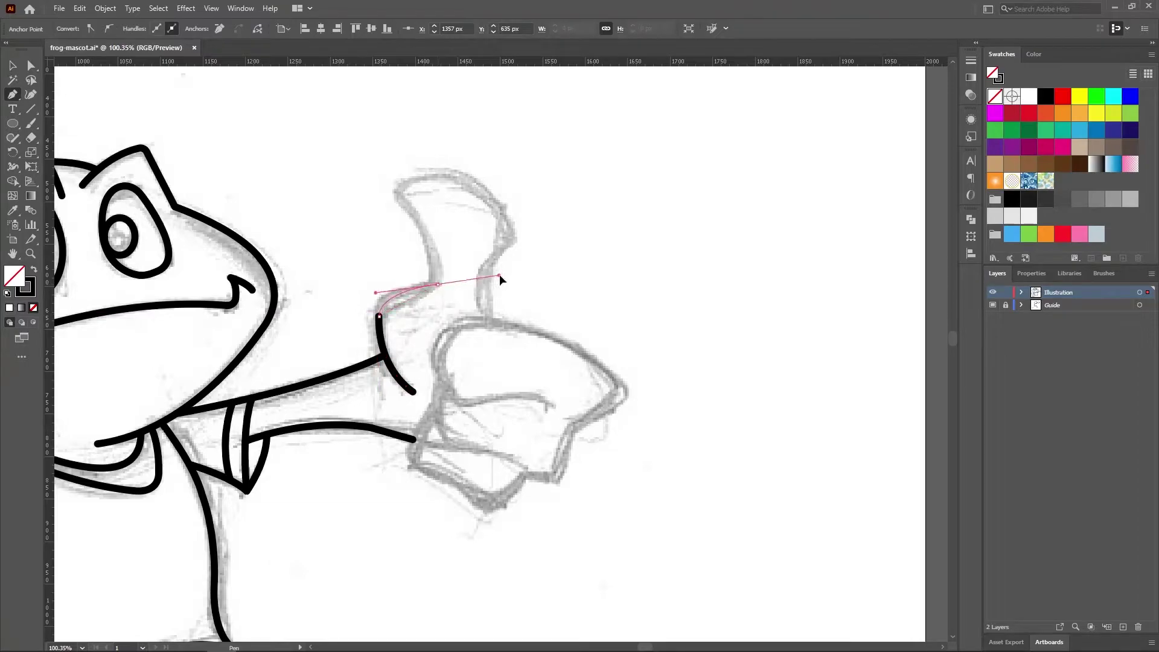
left_click_drag(499, 276, 502, 274)
key("a")
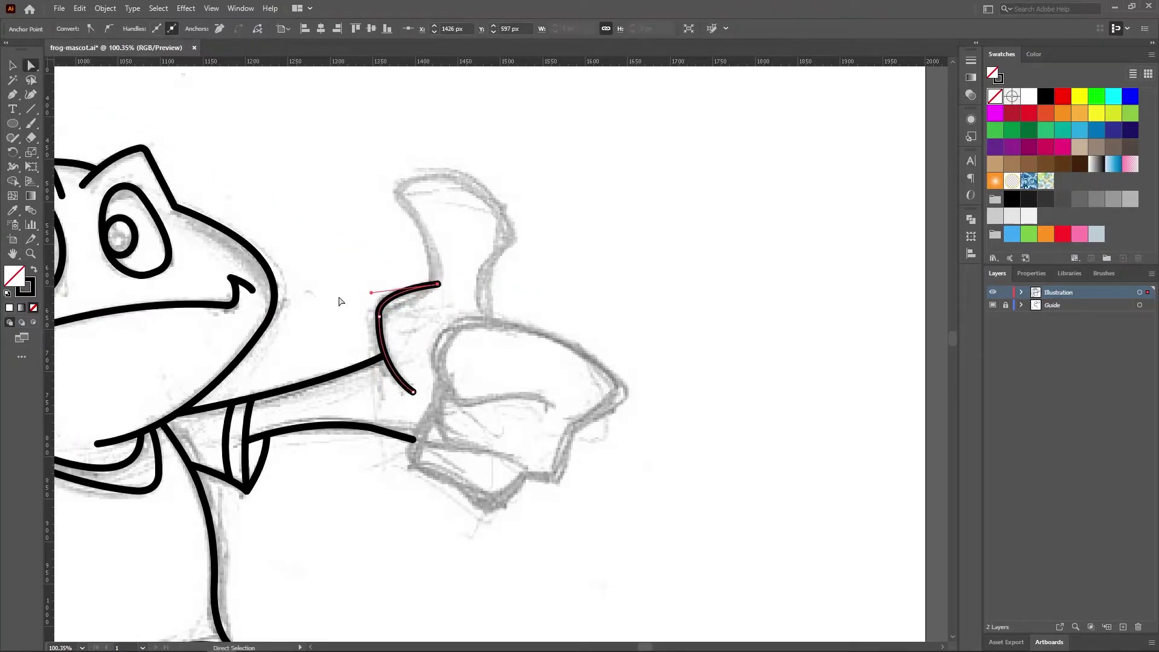
left_click_drag(370, 292, 378, 291)
left_click(360, 259)
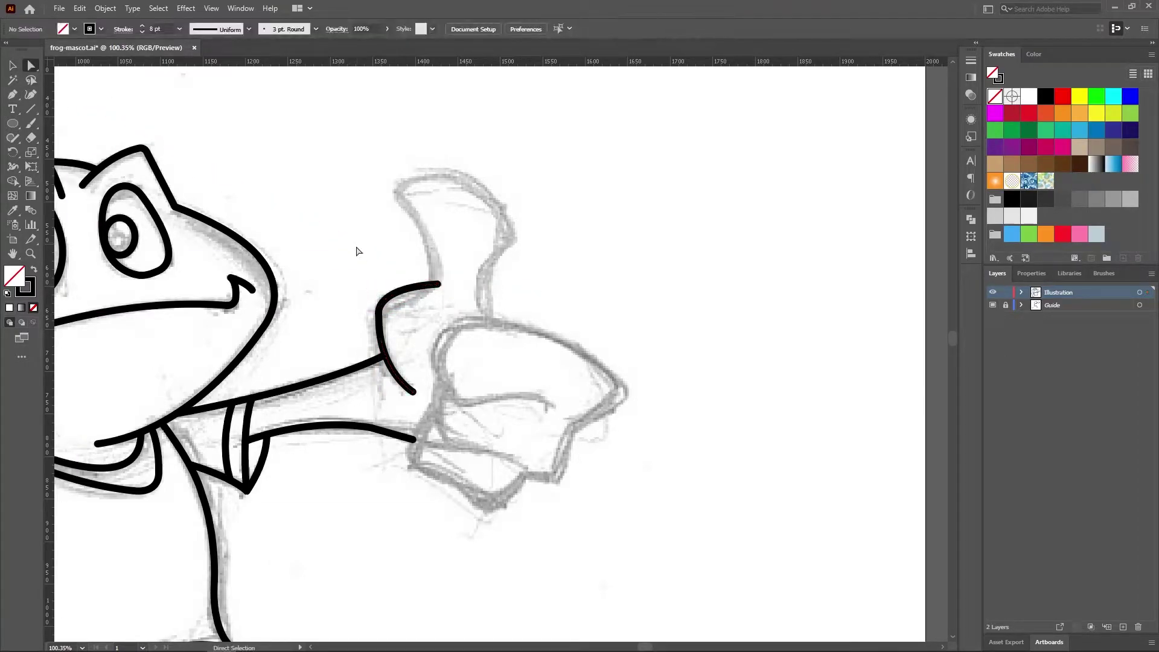
left_click(433, 285)
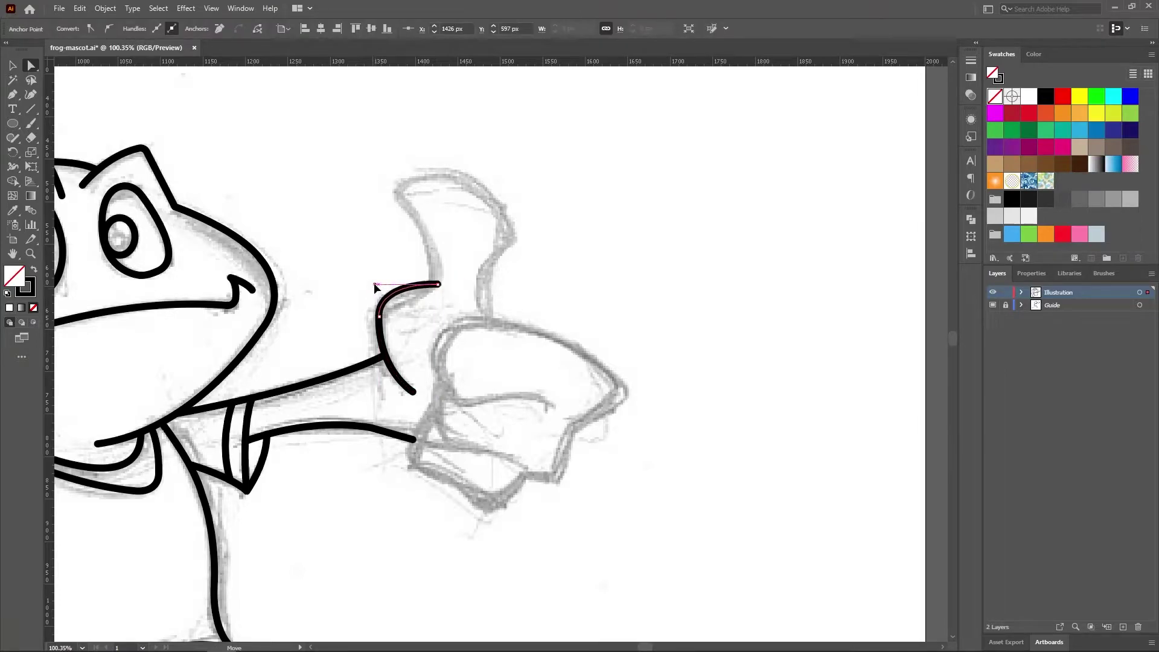
left_click(363, 255)
Continue the outline up the back of the thumb, around its tip and down its front.
left_click(13, 94)
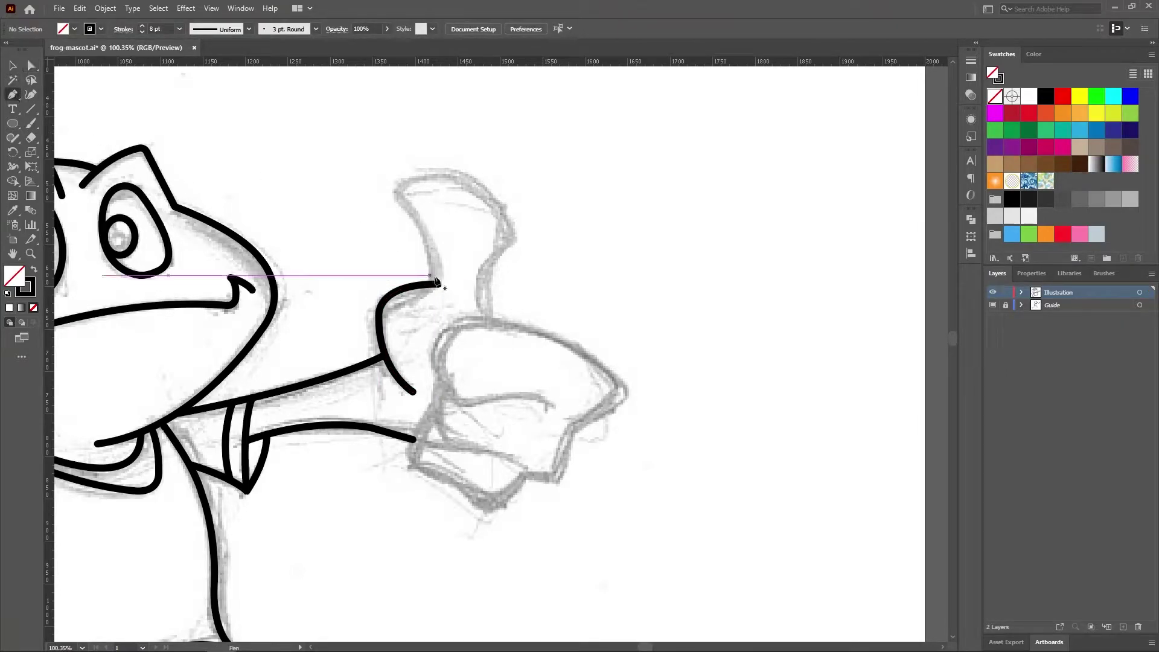
left_click(438, 283)
left_click_drag(389, 193, 373, 189)
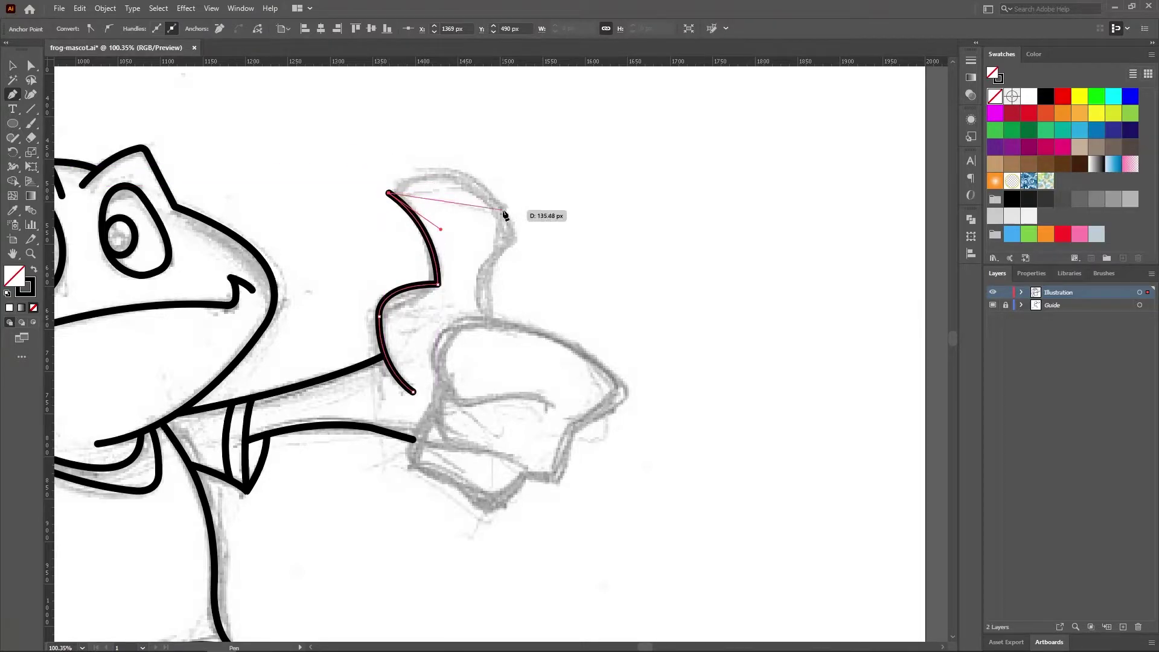
left_click_drag(514, 239, 562, 348)
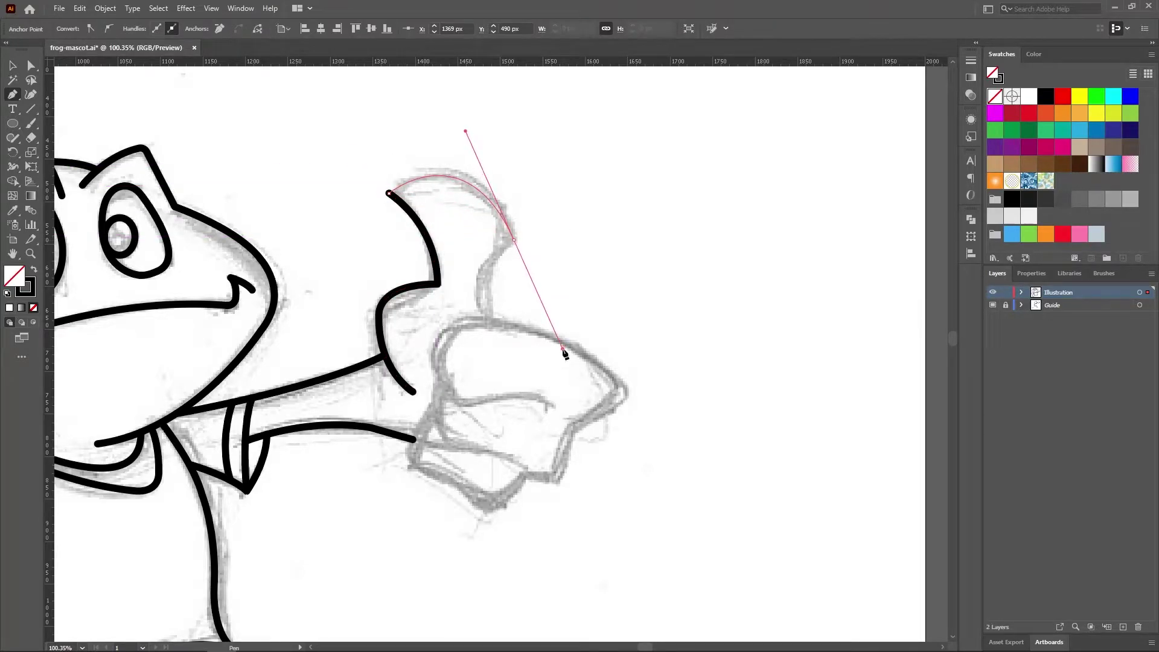
left_click_drag(491, 321, 527, 369)
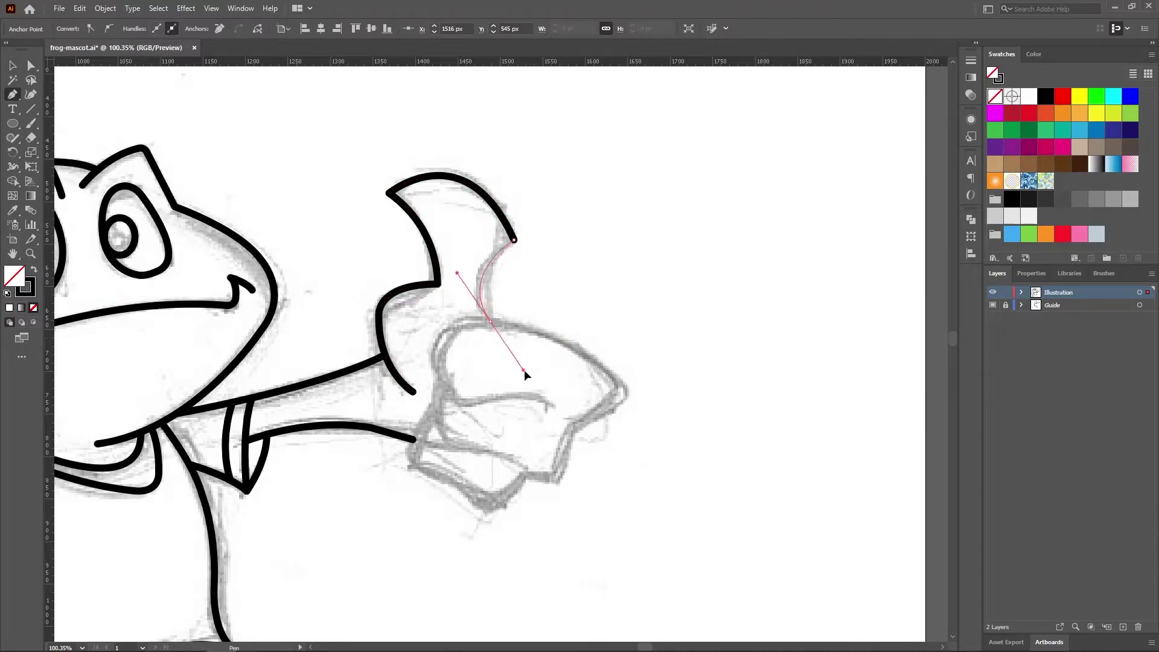
Round the thumb's top-left, tip and inner base corners using live-corner widgets.
key("a")
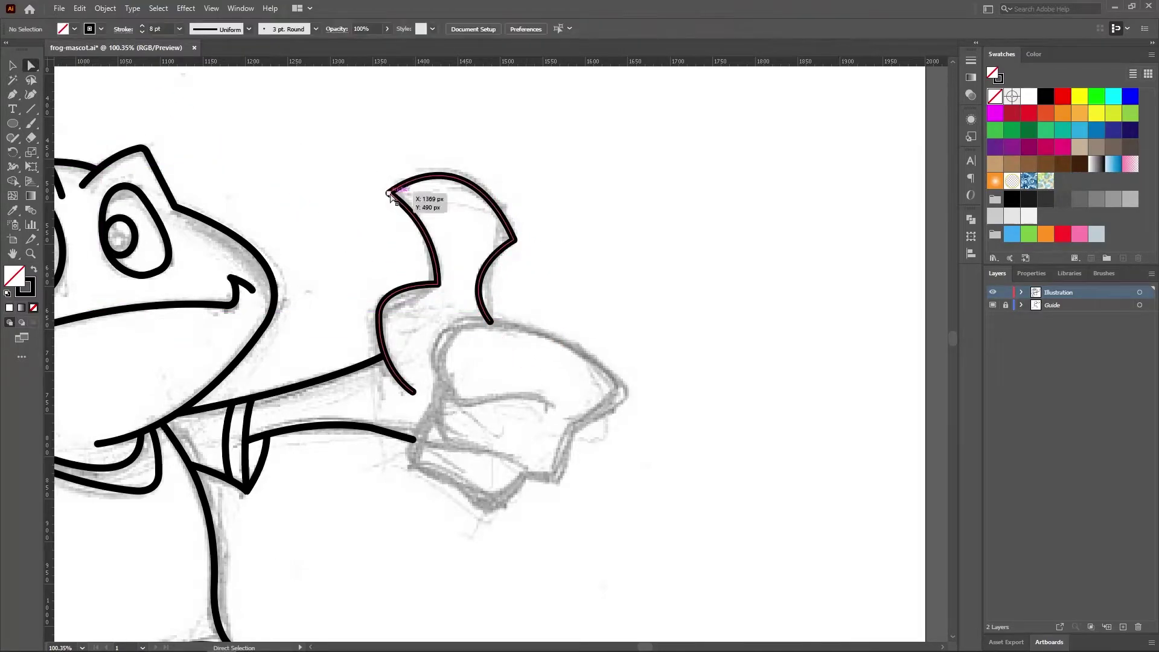
left_click_drag(404, 198, 447, 205)
mouse_move(507, 238)
left_mouse_down()
mouse_move(494, 240)
mouse_move(509, 238)
left_mouse_up()
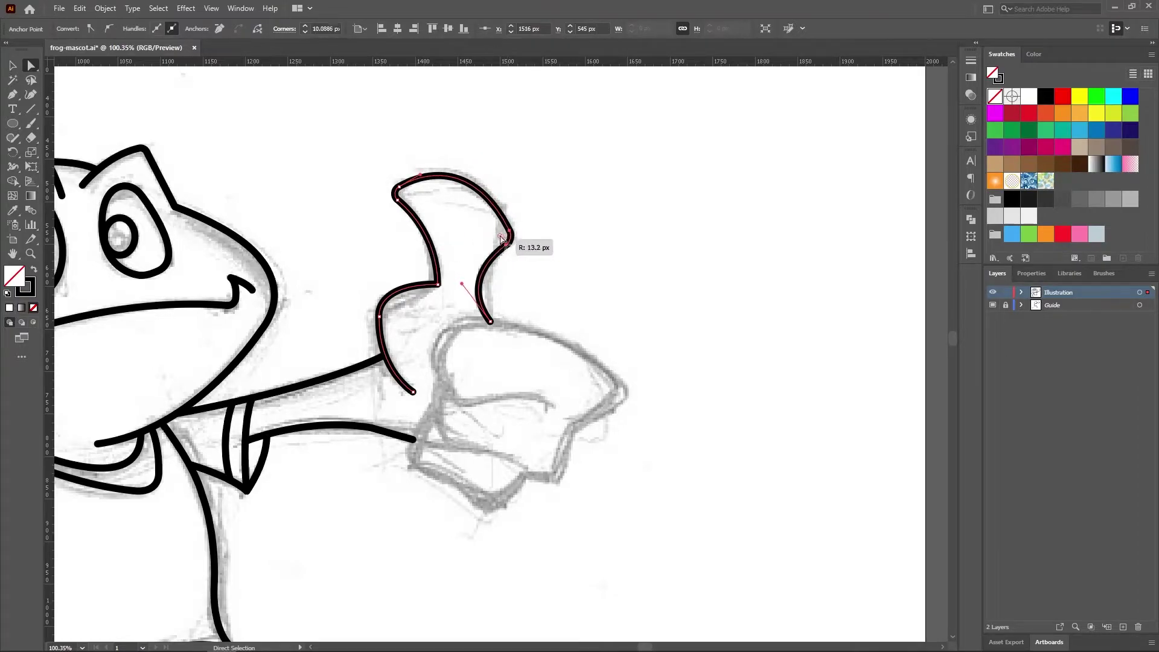
left_click(582, 246)
left_click(439, 265)
left_click_drag(434, 271, 417, 274)
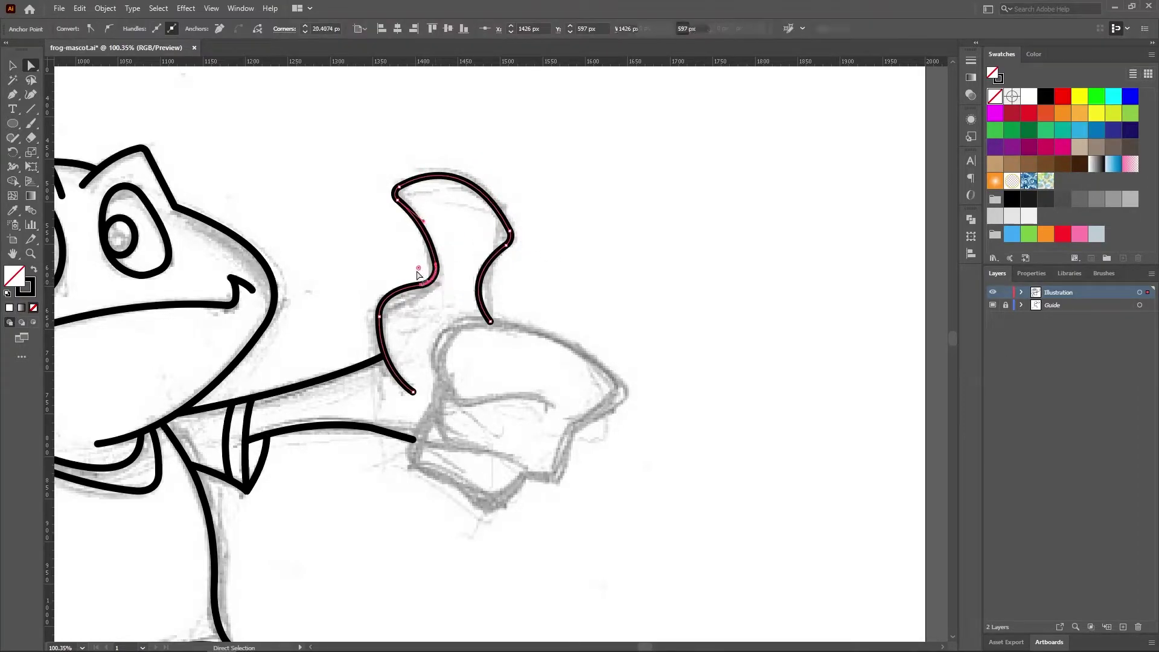
left_click(631, 287)
scroll(570, 286, "down", 3)
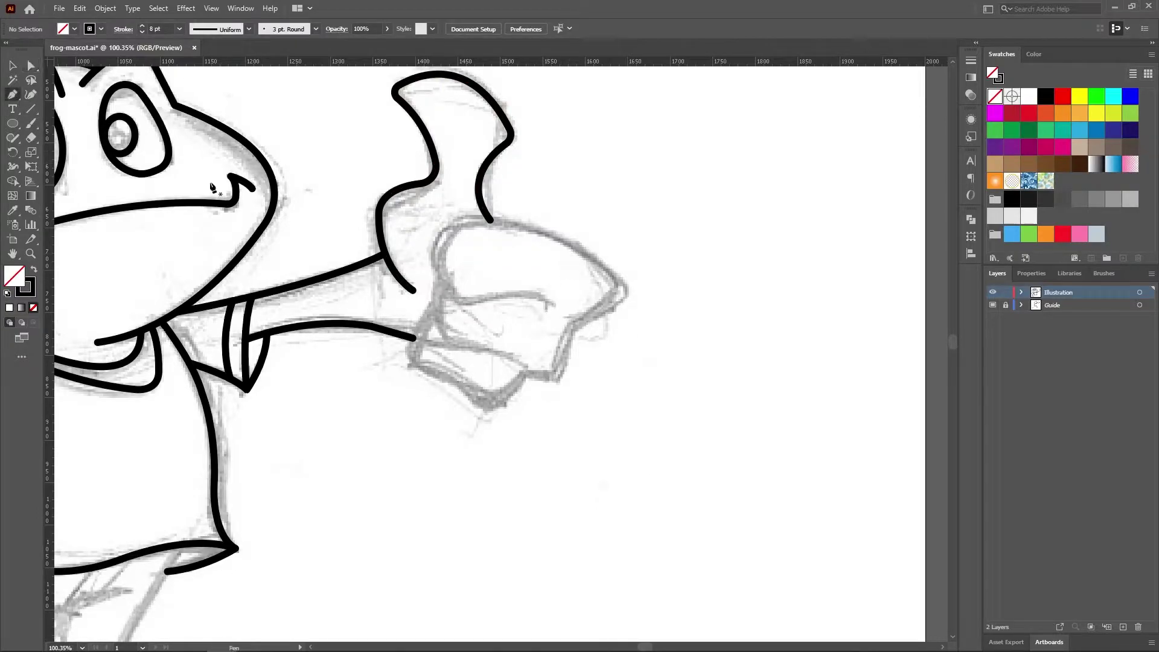
Pen-trace the fist's top edge, right tip, underside and left side, closing the path.
left_click(471, 220)
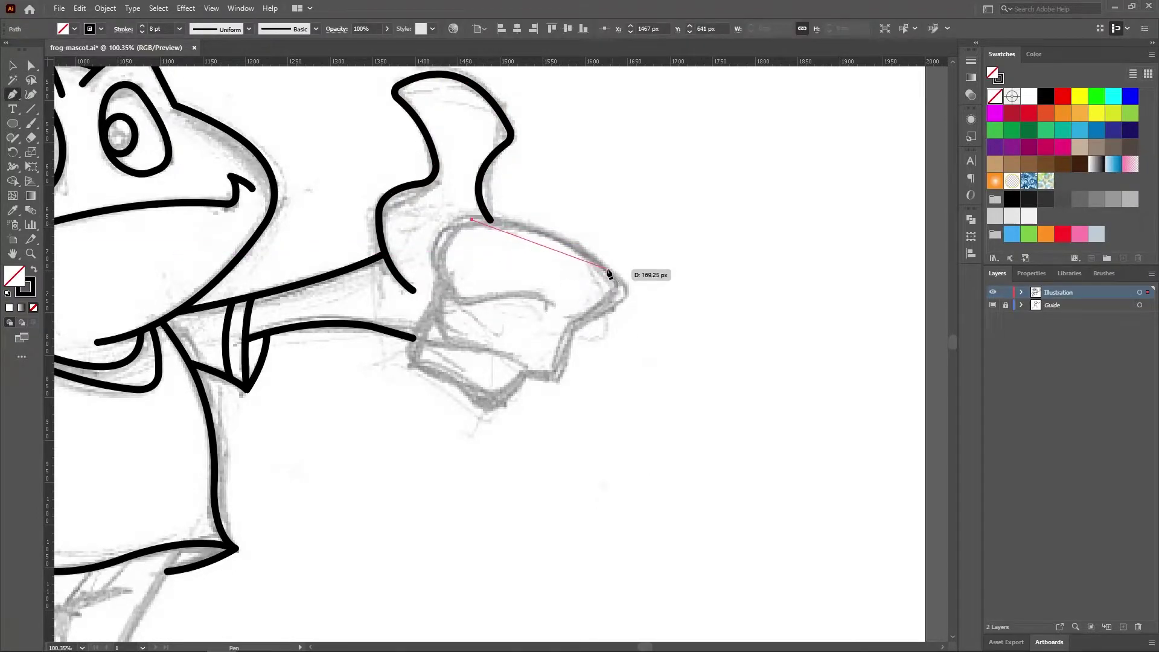
left_click_drag(660, 303, 674, 324)
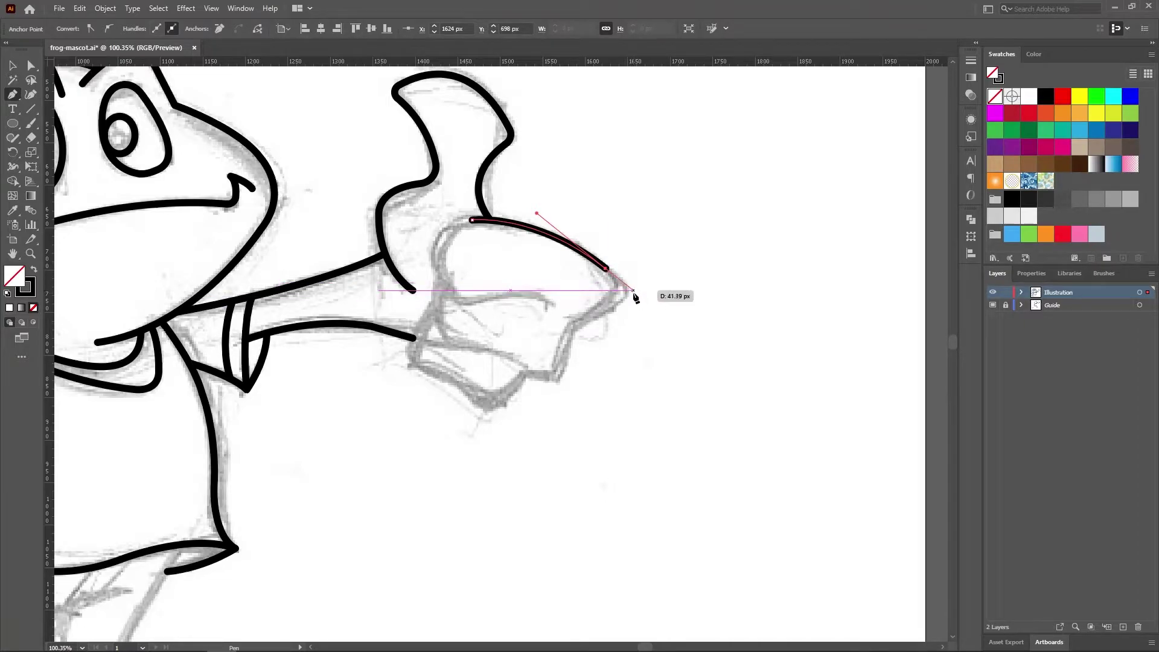
left_click(632, 290)
left_click(572, 323)
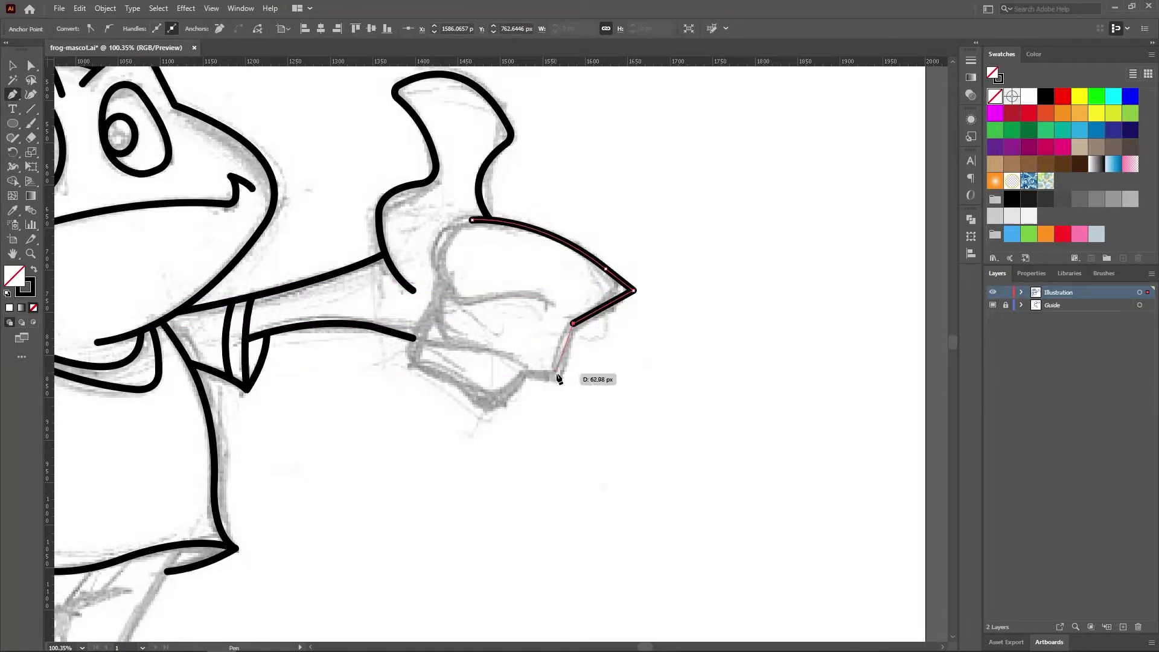
left_click(556, 373)
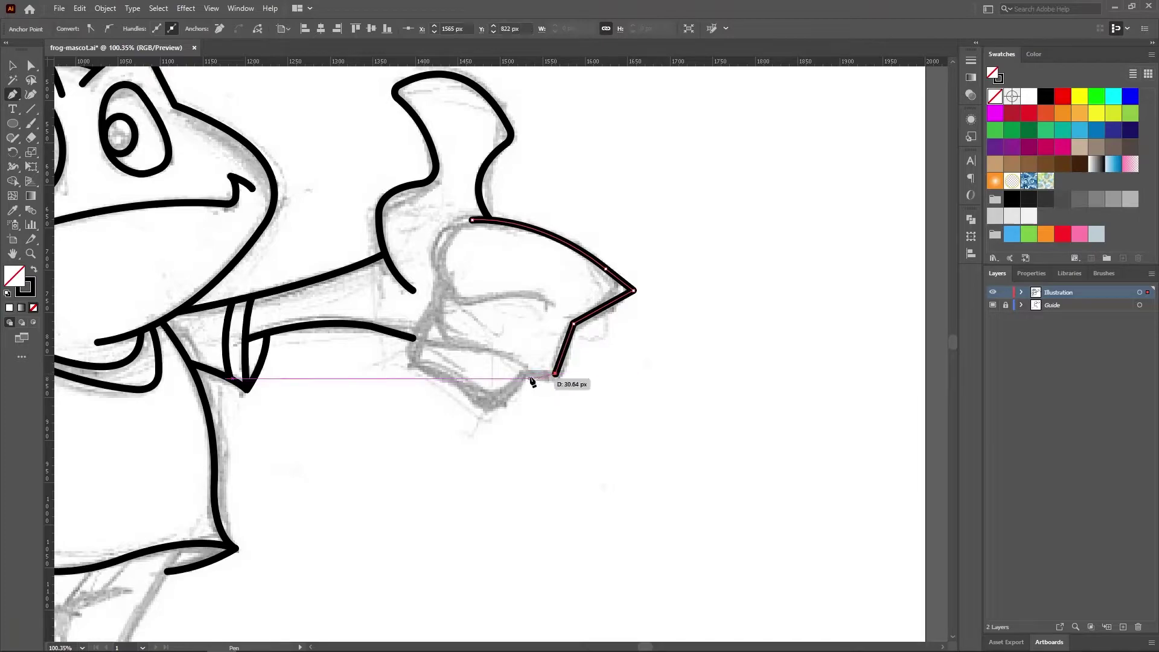
left_click(488, 403)
left_click_drag(414, 362, 392, 356)
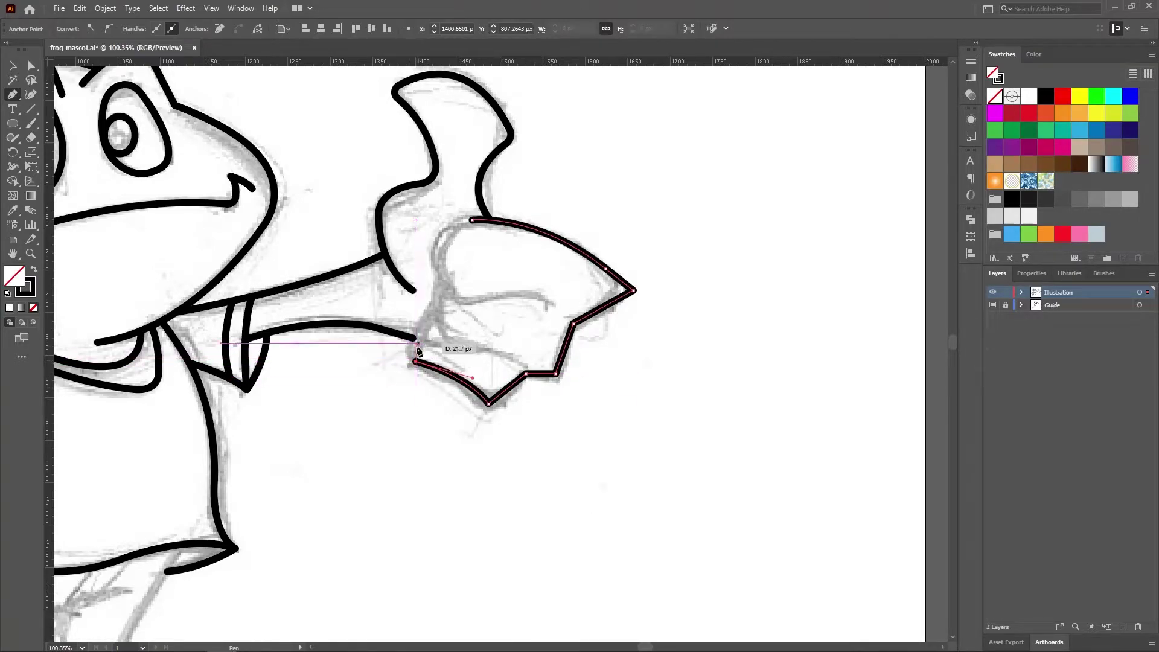
left_click(414, 361)
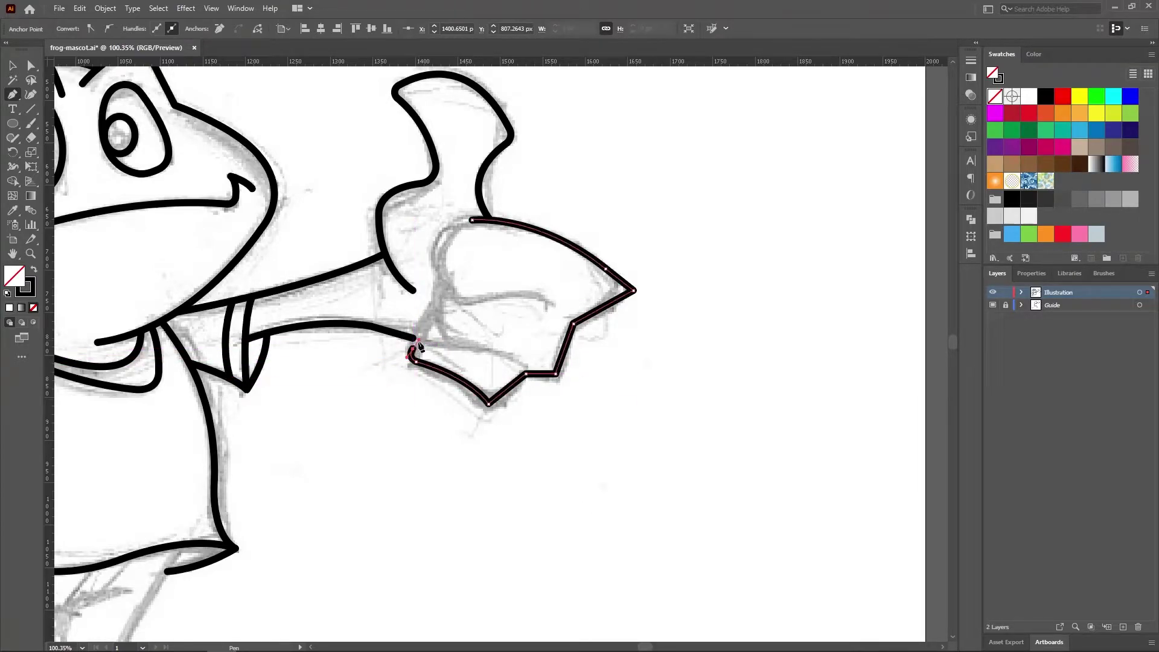
left_click(434, 308)
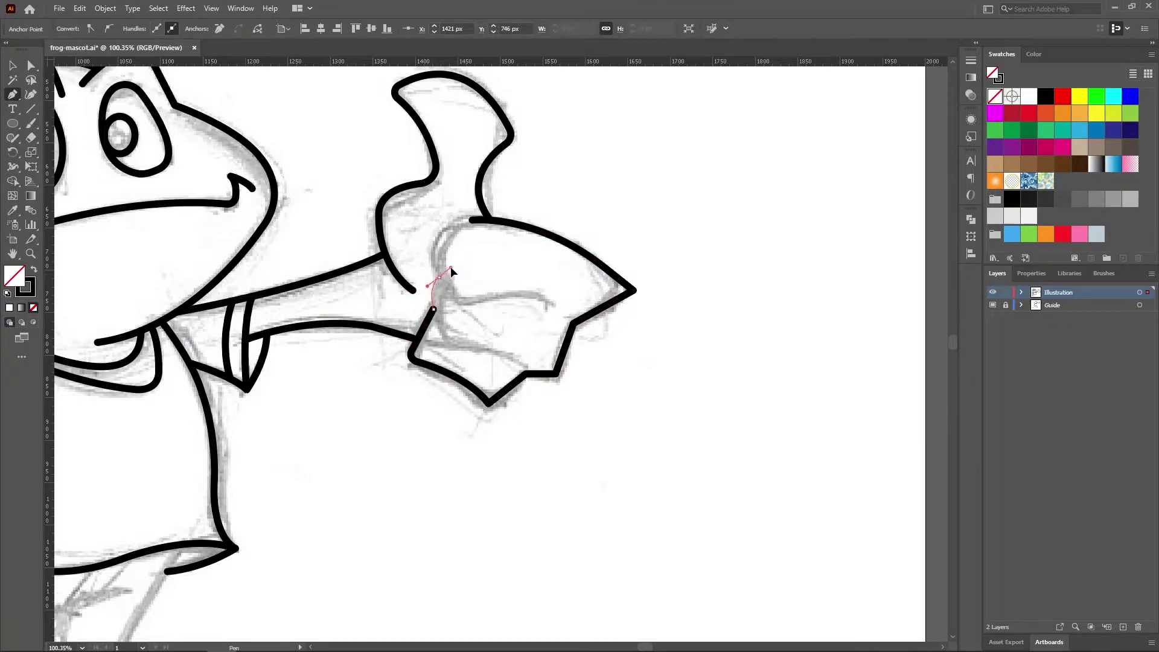
left_click_drag(438, 276, 424, 282)
left_click_drag(471, 220, 510, 220)
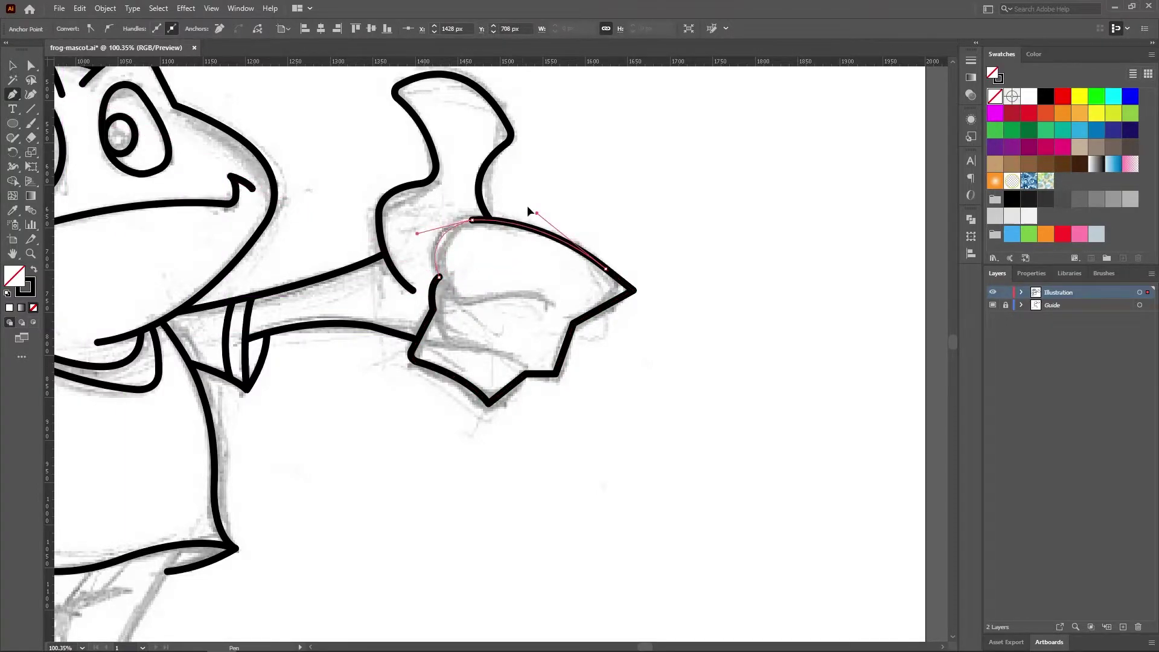
Reshape the fist's top-left curve and round its pointed right tip and bottom corner.
key("a")
left_click_drag(416, 233, 417, 229)
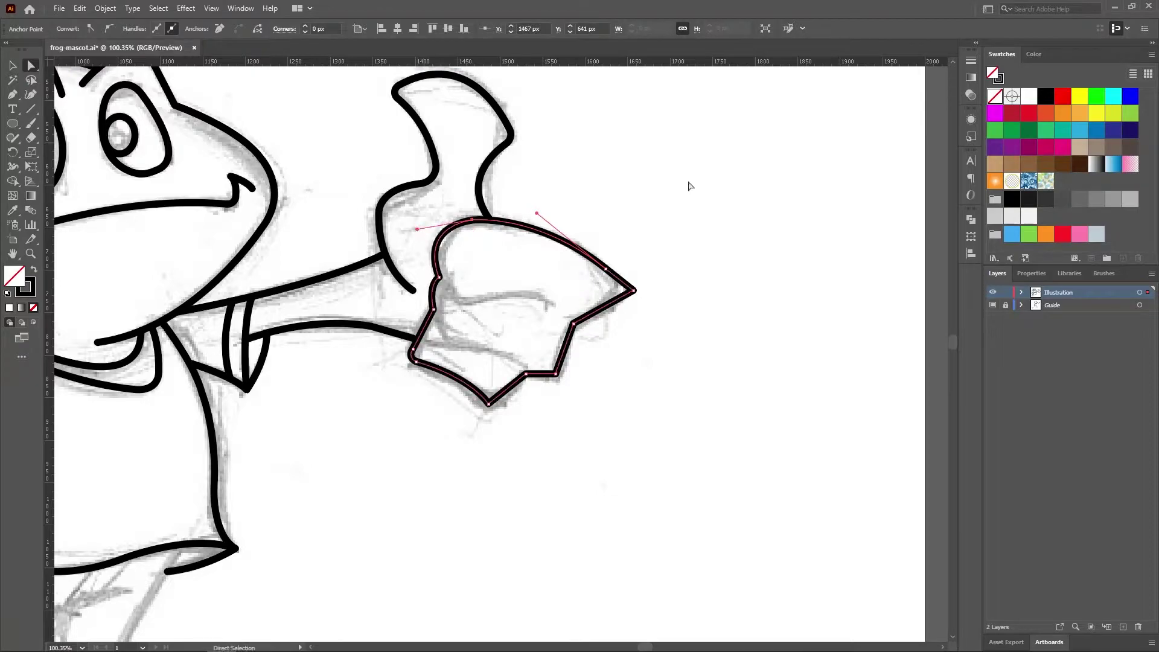
left_click(631, 294)
left_click_drag(621, 289, 608, 288)
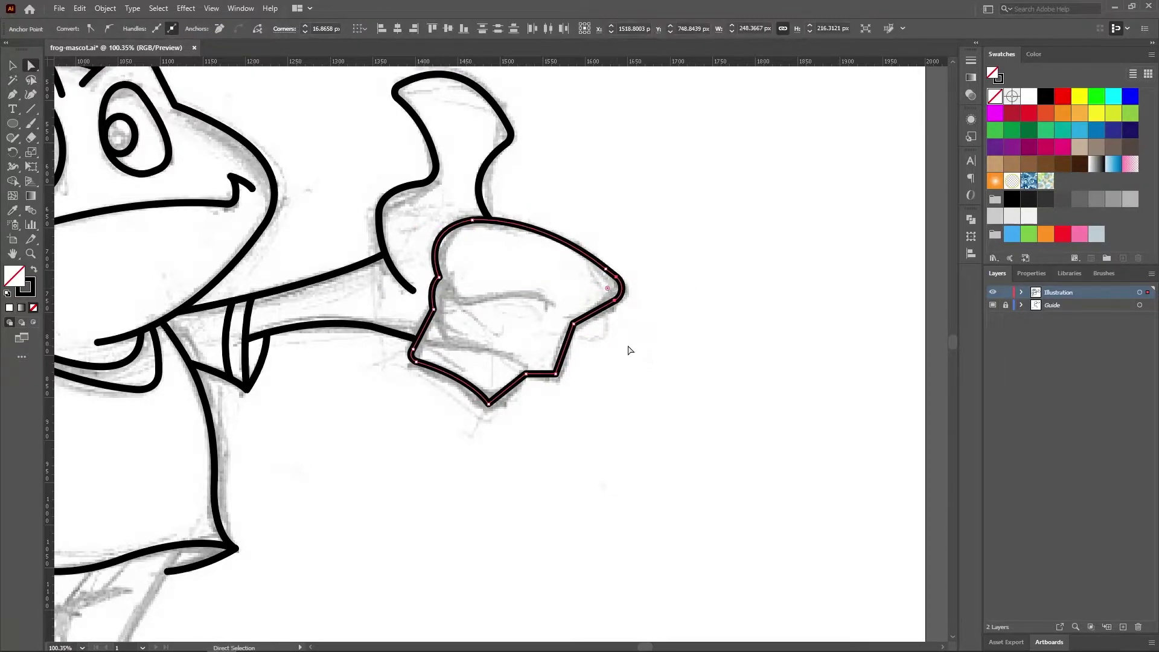
left_click(630, 350)
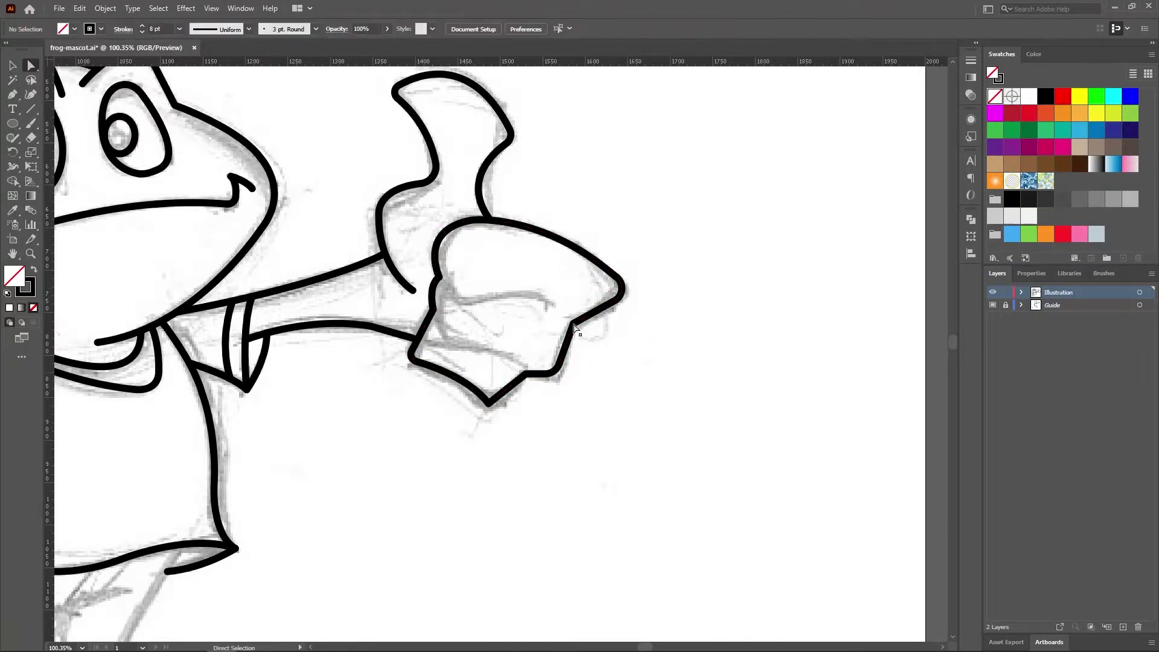
left_click(526, 375)
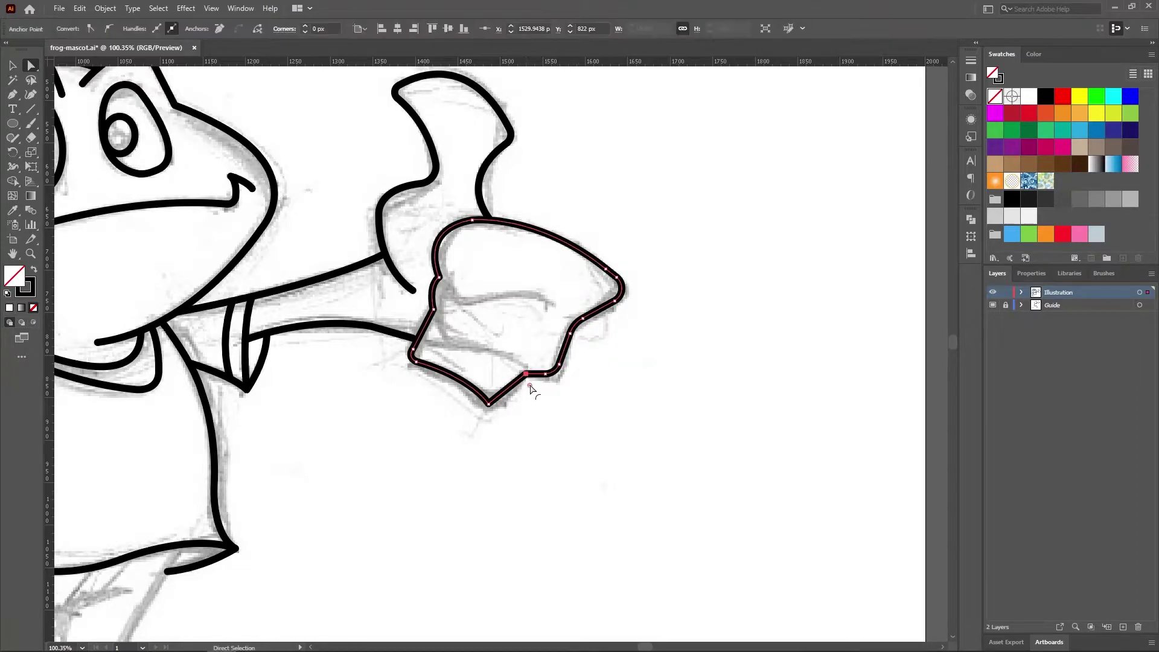
left_click(488, 403)
left_click_drag(489, 394, 482, 386)
left_click(577, 419)
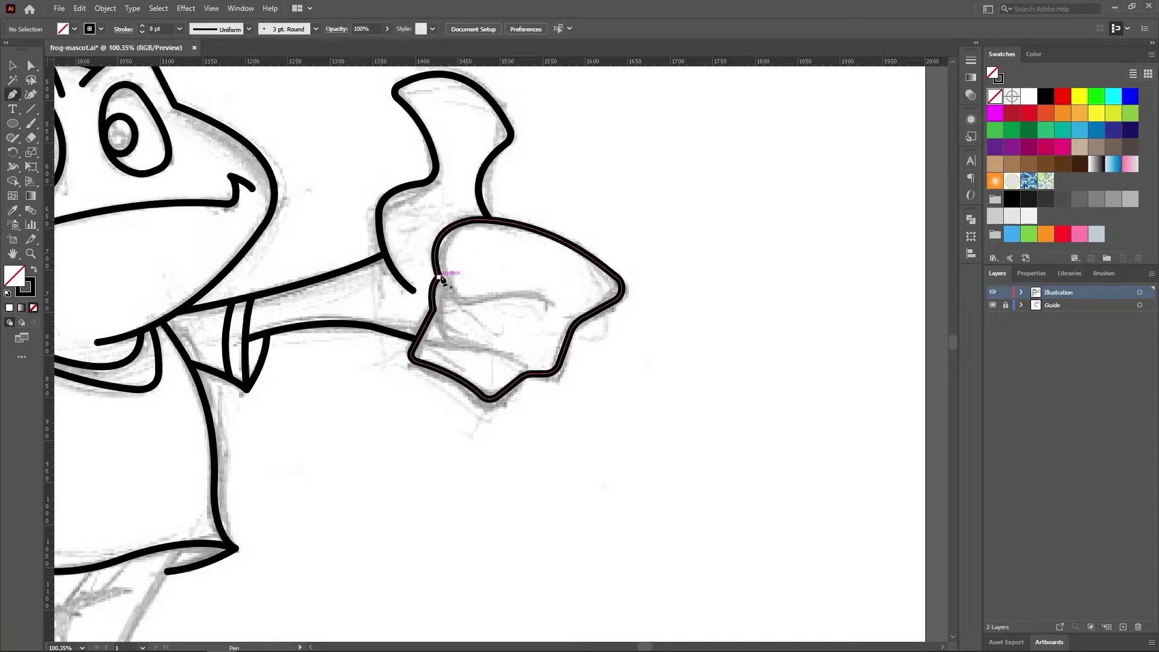
Draw two curved finger strokes across the fist, tweak the second's handles, then zoom out.
left_click(993, 291)
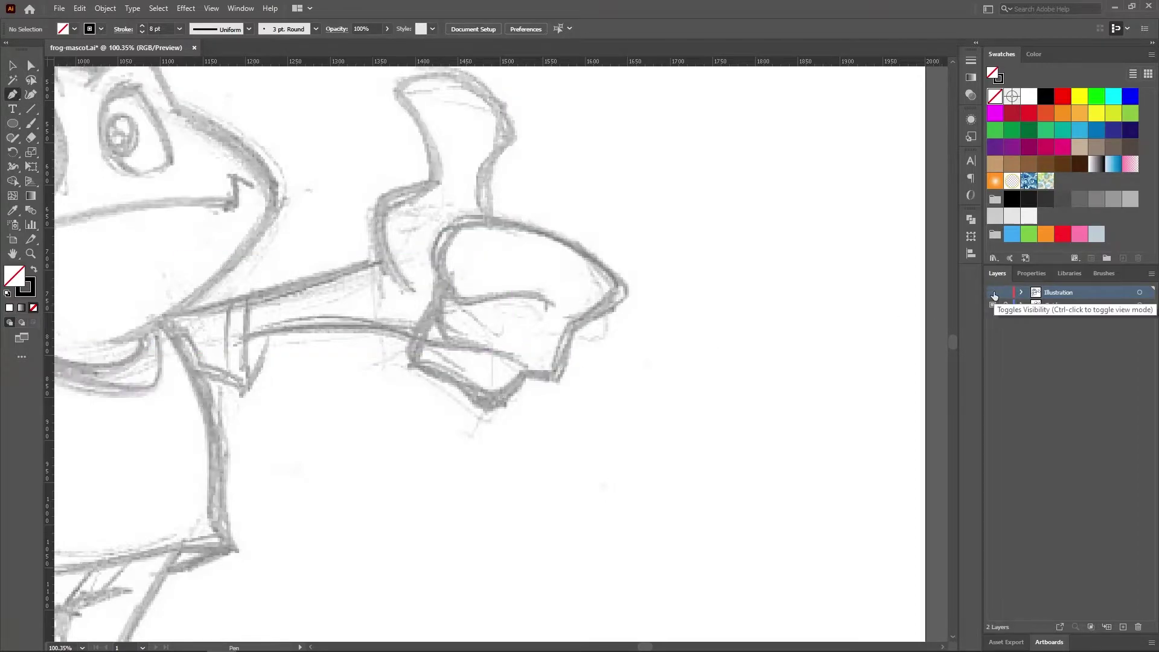
left_click(433, 309)
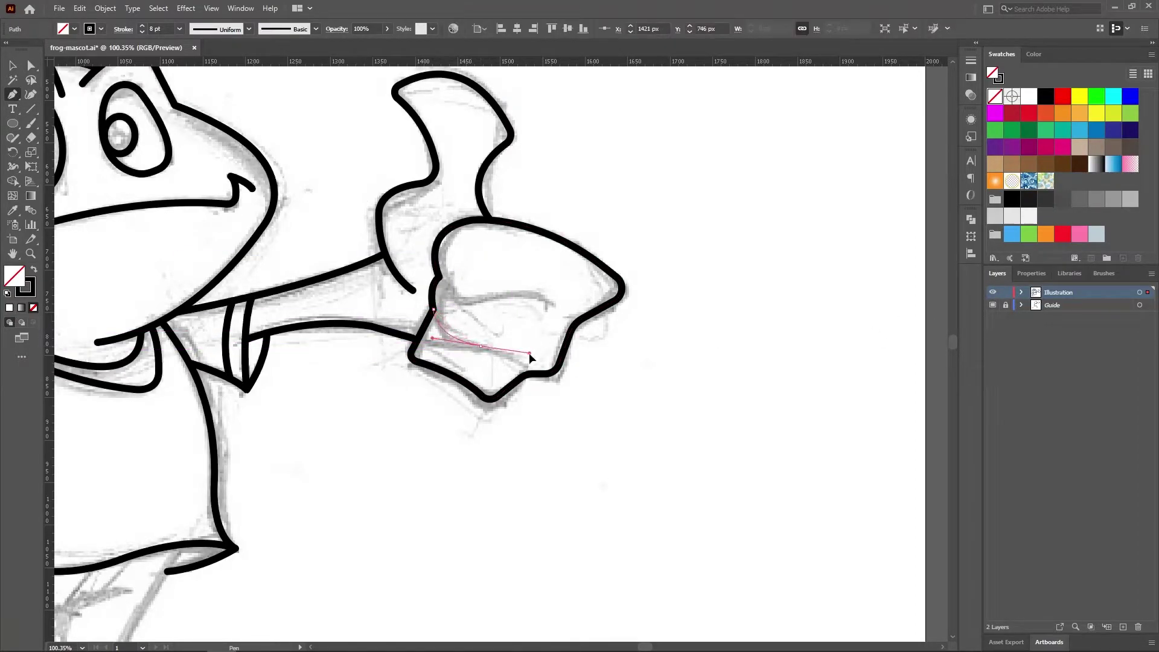
left_click_drag(529, 352, 534, 373)
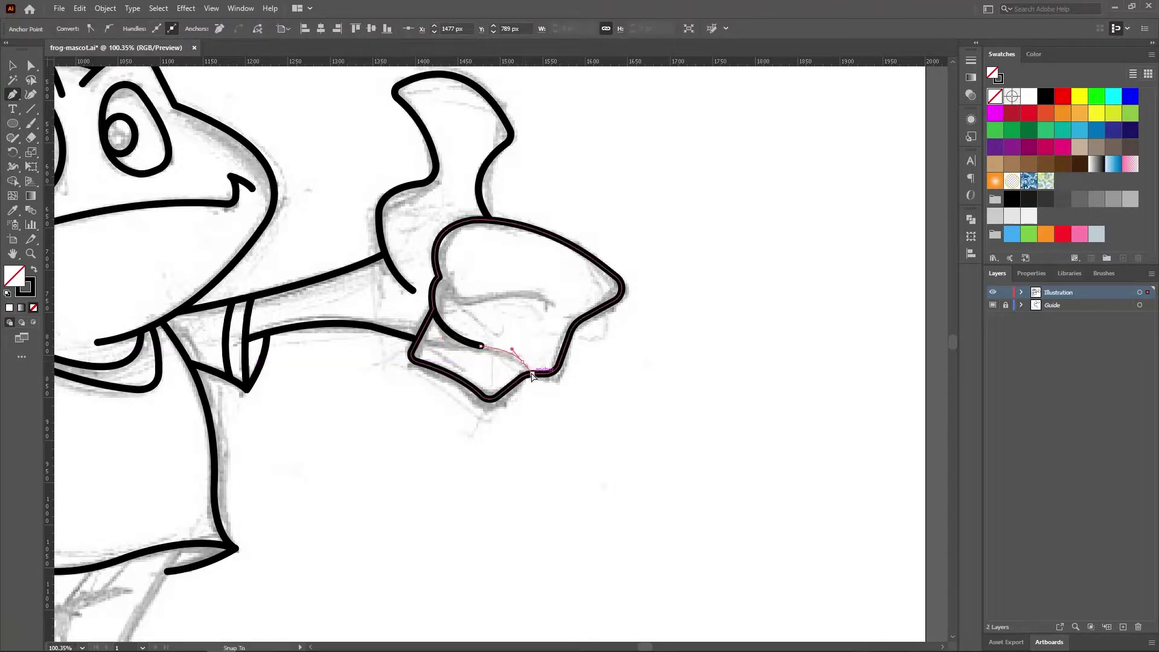
left_click(31, 65)
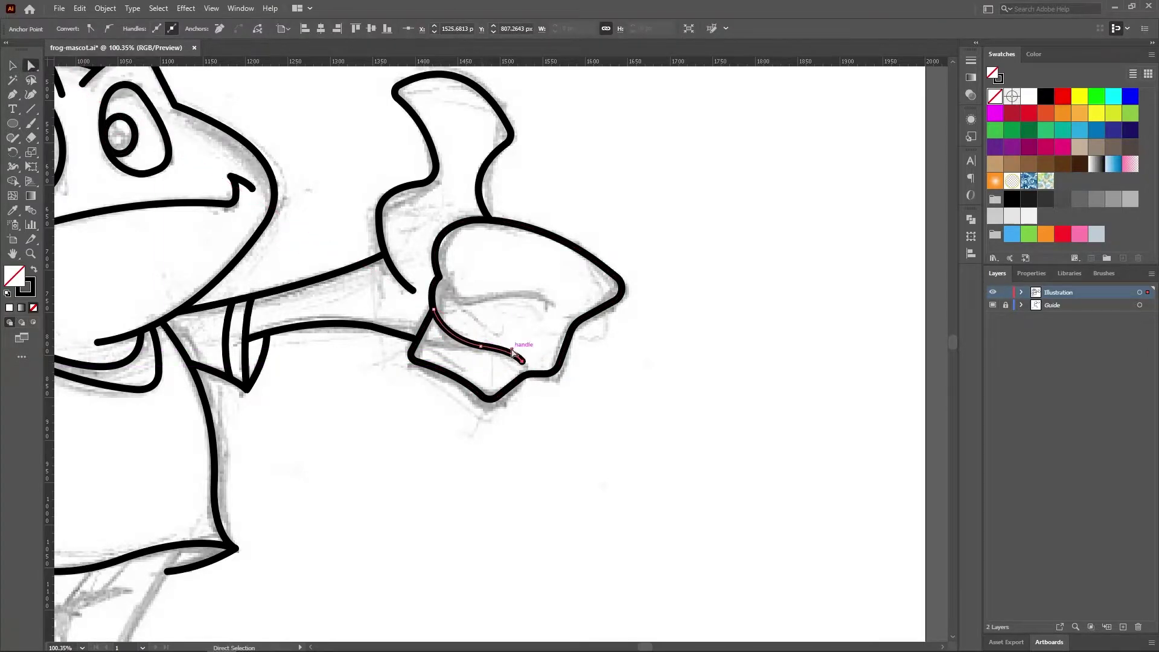
left_click(607, 356)
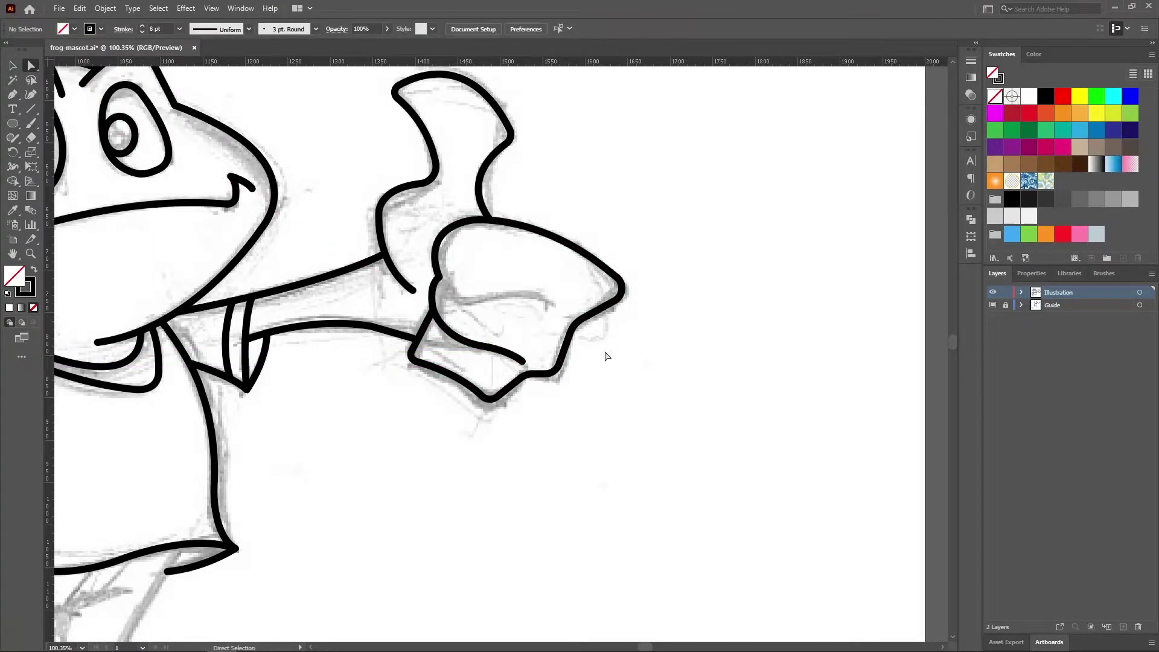
left_click(439, 277)
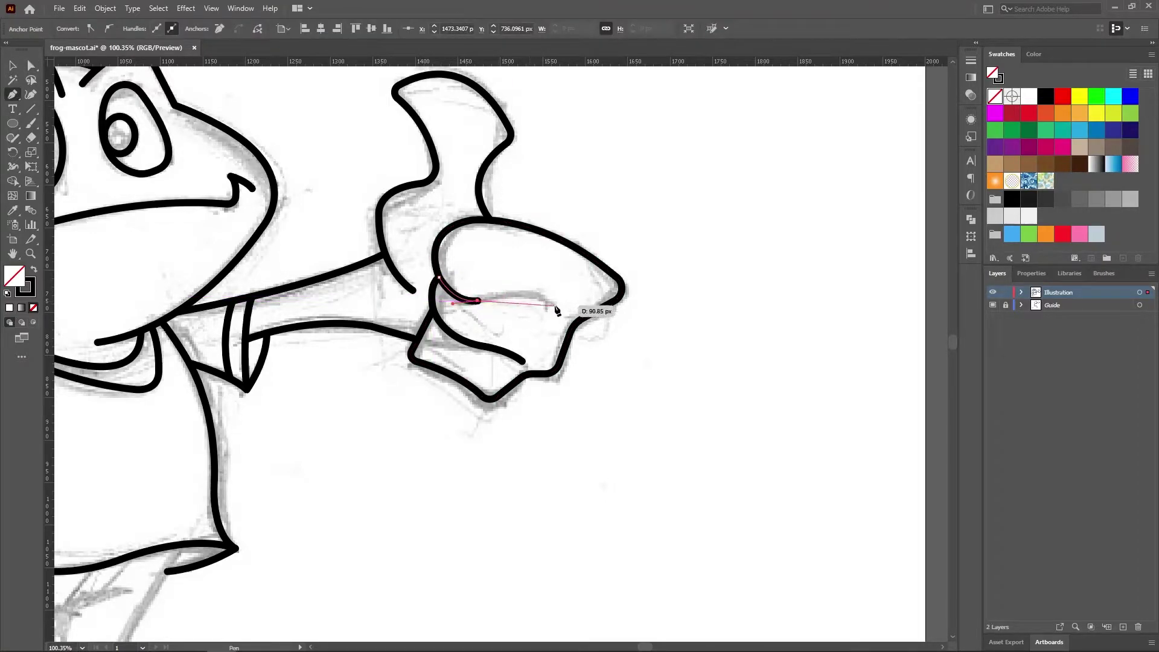
left_click_drag(555, 306, 569, 325)
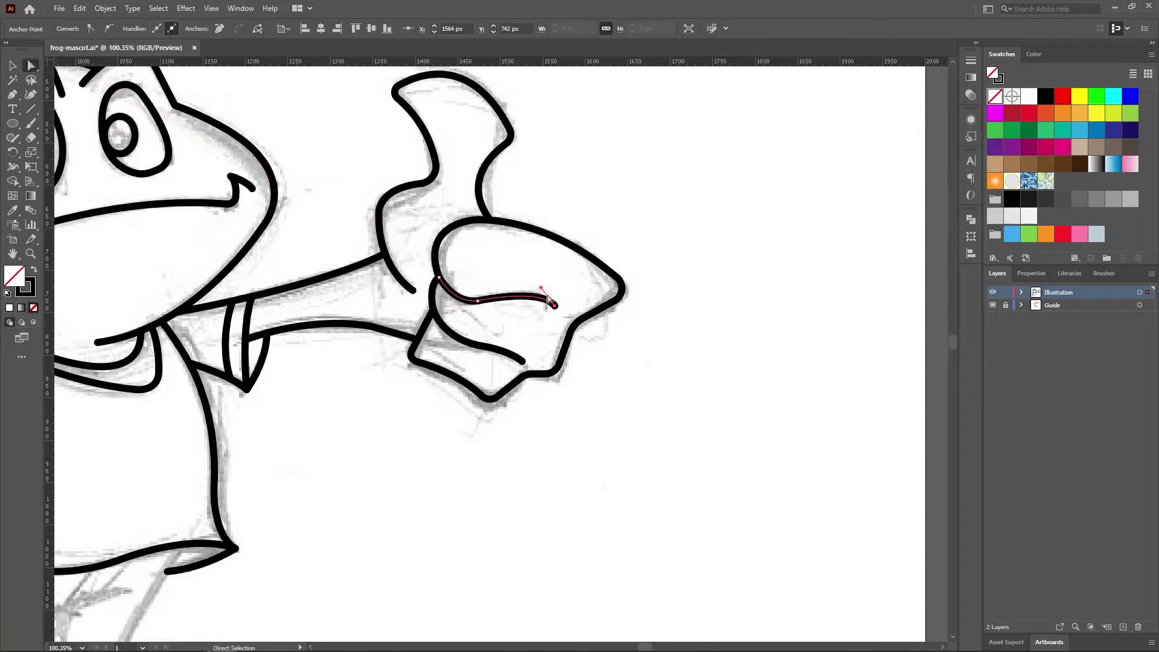
left_click_drag(540, 288, 540, 283)
left_click_drag(478, 300, 476, 304)
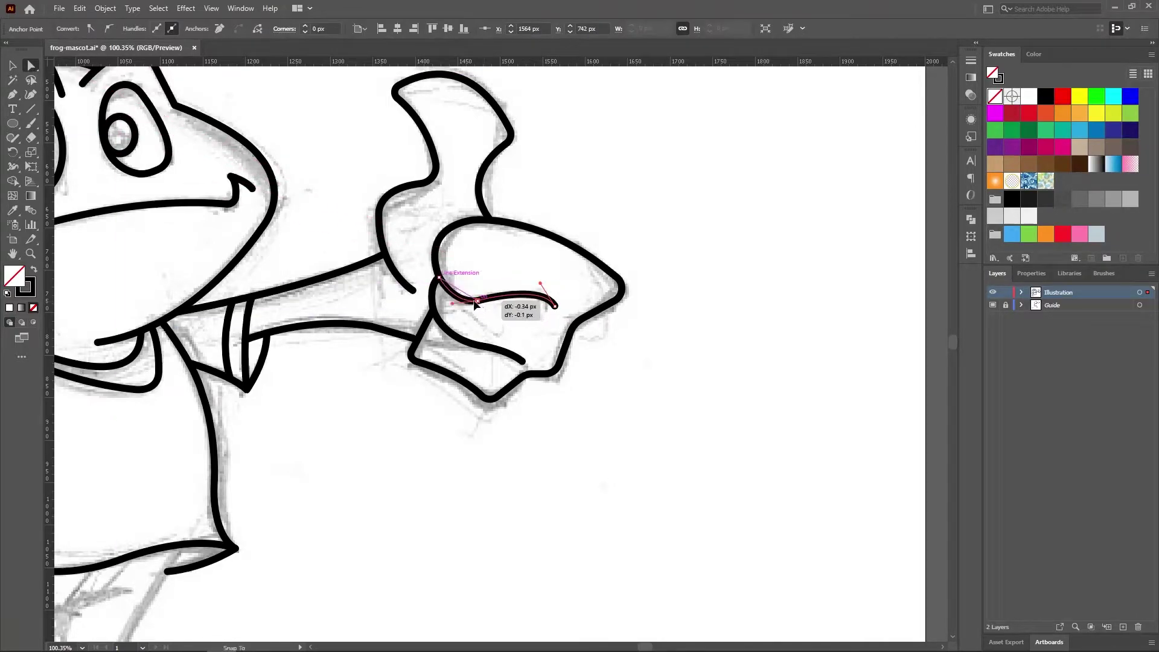
left_click(491, 264)
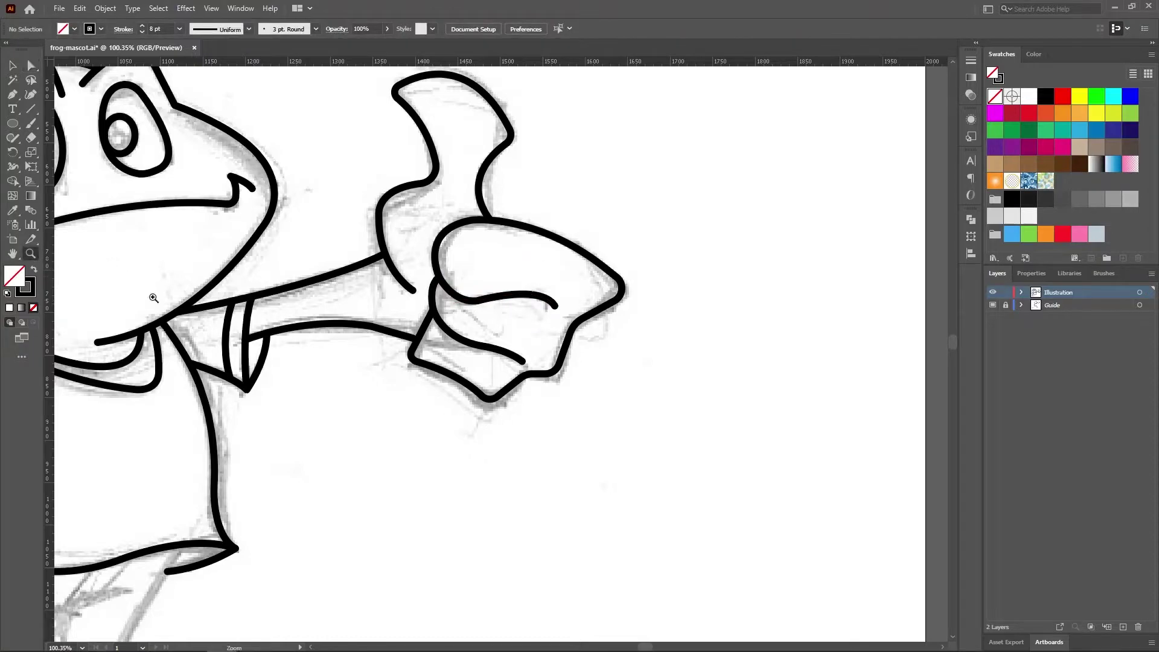
key("ctrl+minus")
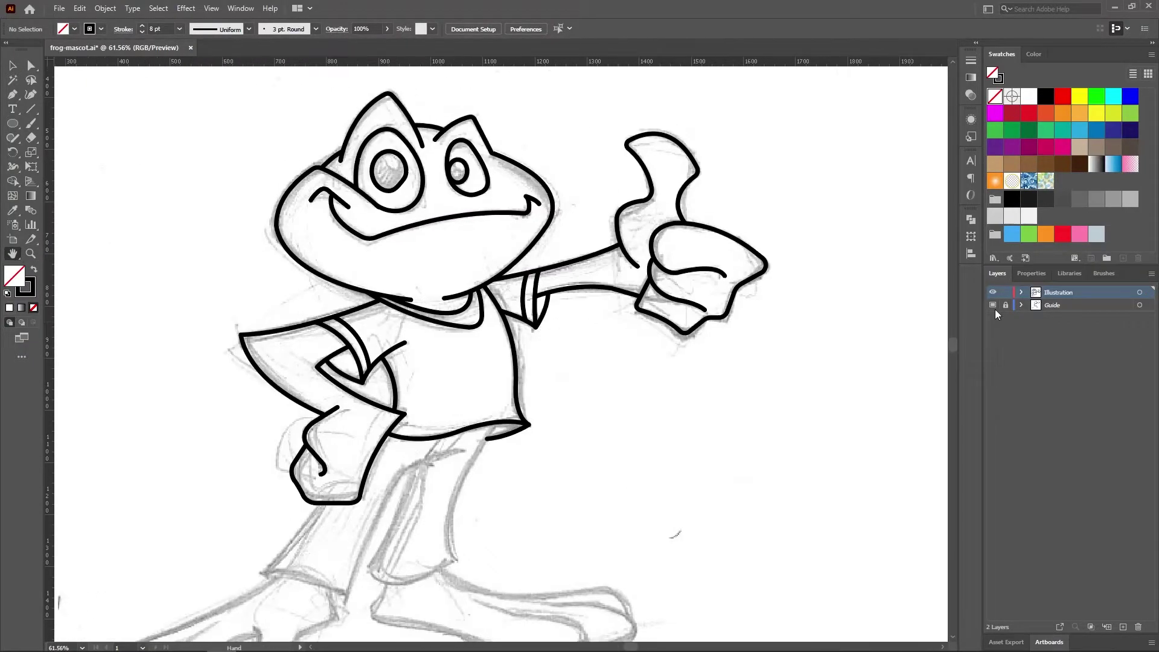
Pen-trace the left leg's outer edge, bottom hem and inner side up under the shorts.
left_click(992, 305)
scroll(53, 258, "down", 5)
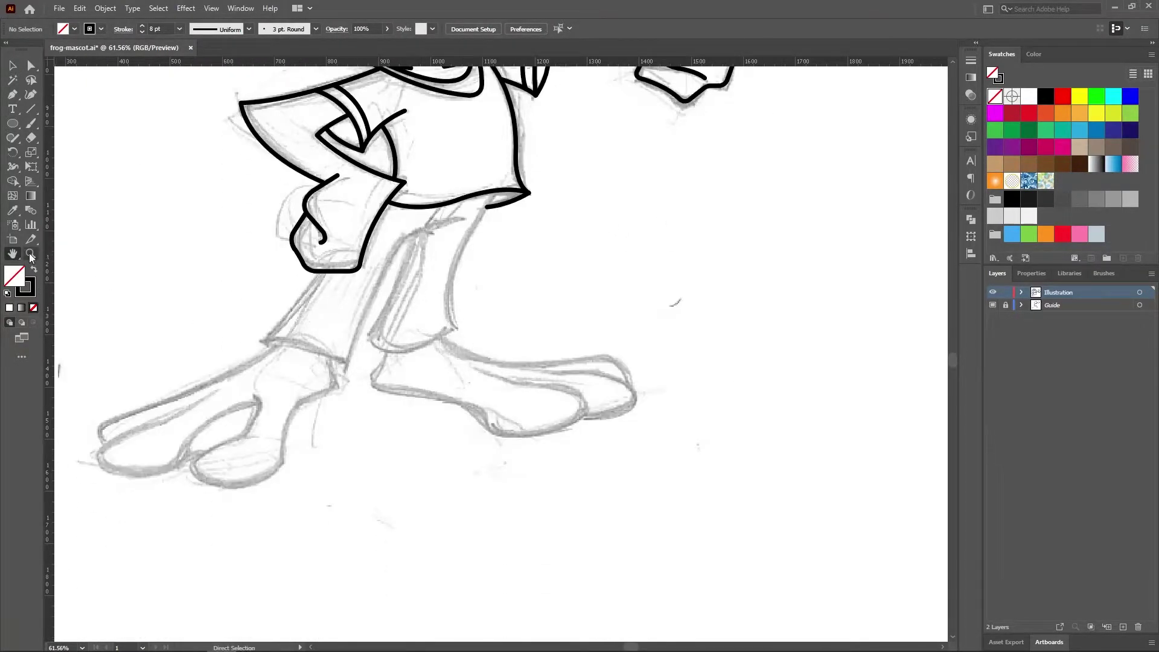
left_click(31, 253)
left_click(386, 306)
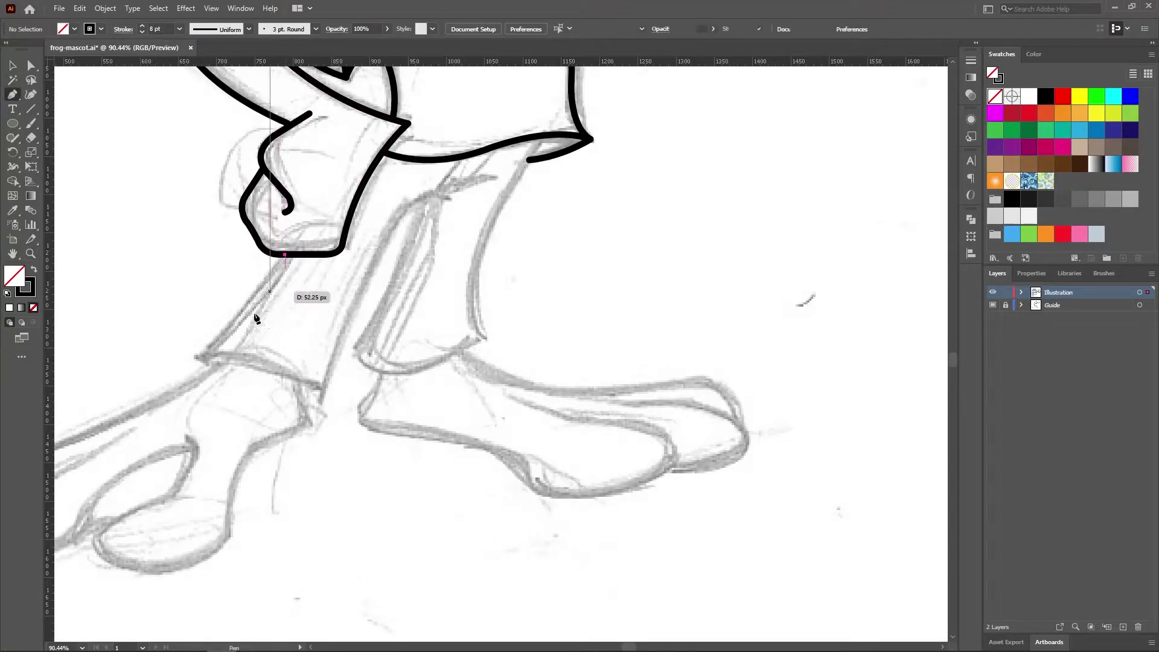
left_click(285, 255)
mouse_move(205, 352)
left_mouse_down()
mouse_move(190, 361)
mouse_move(210, 360)
left_mouse_up()
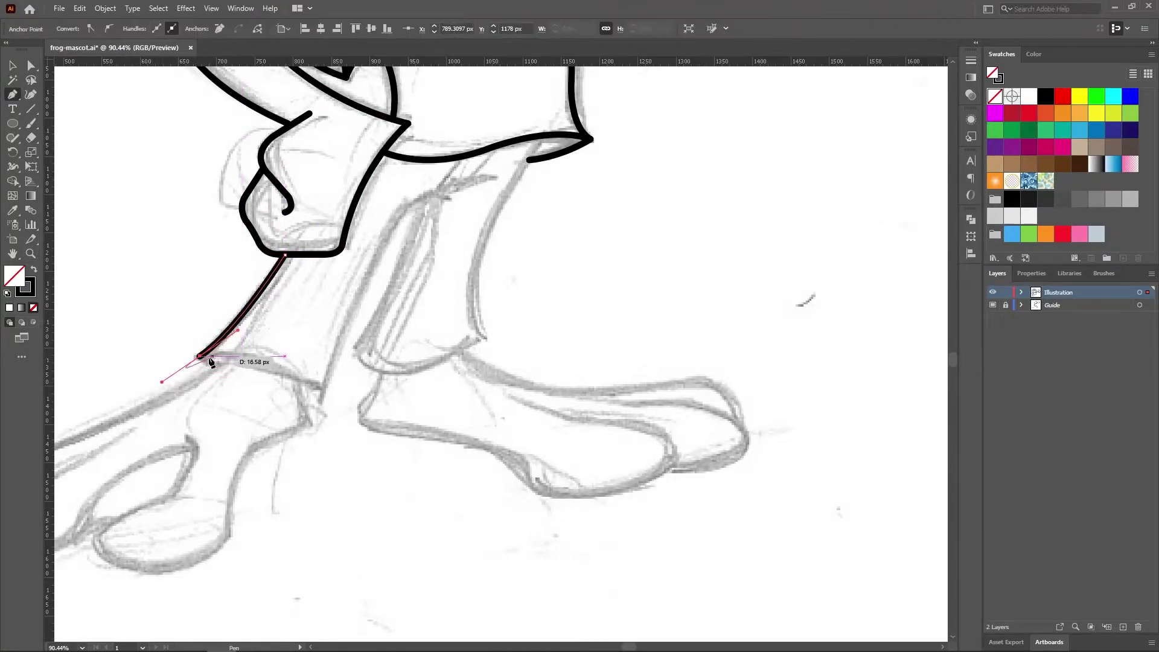
left_click_drag(321, 391, 357, 422)
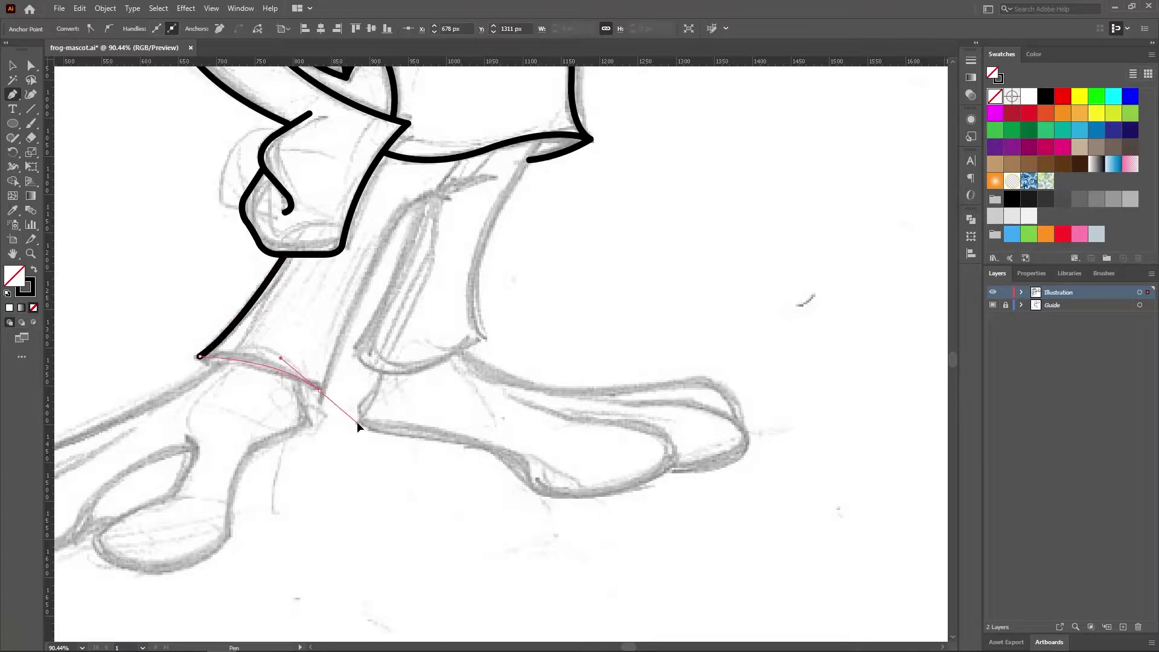
left_click(384, 239)
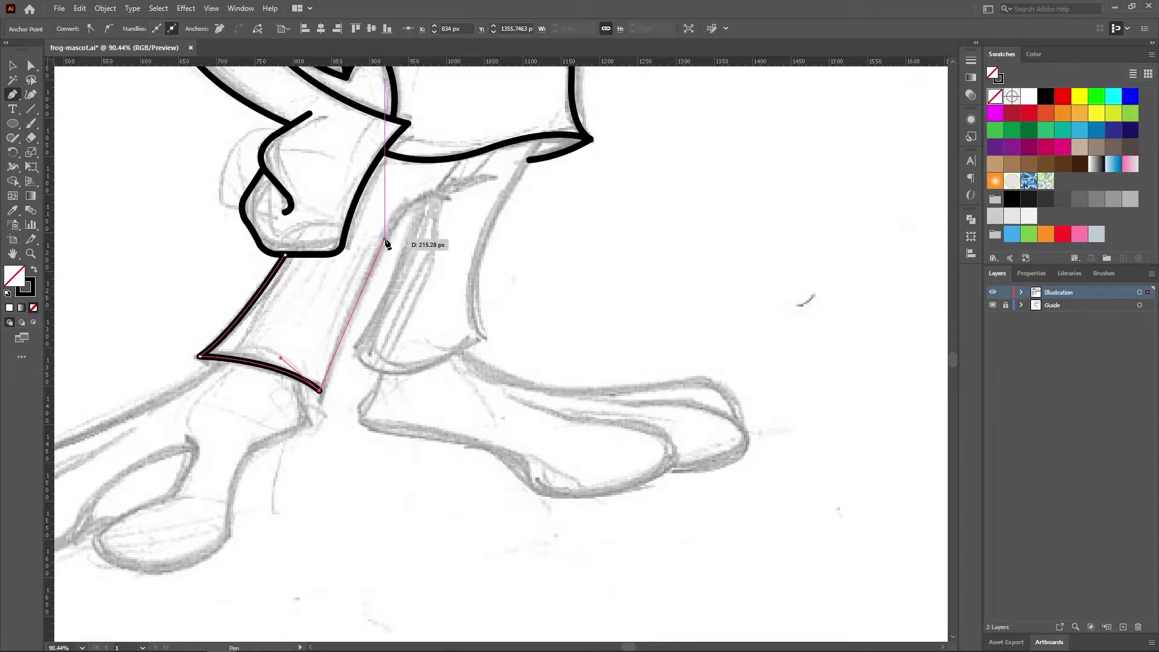
left_click_drag(384, 239, 407, 208)
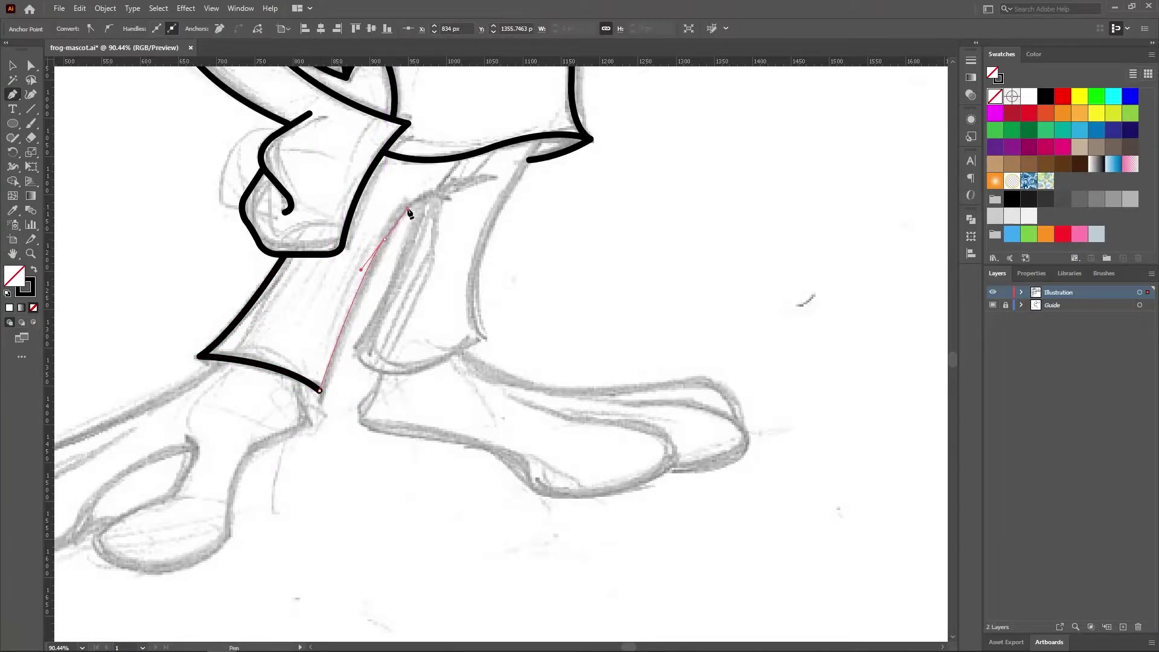
scroll(422, 229, "up", 1)
left_click_drag(494, 205, 574, 205)
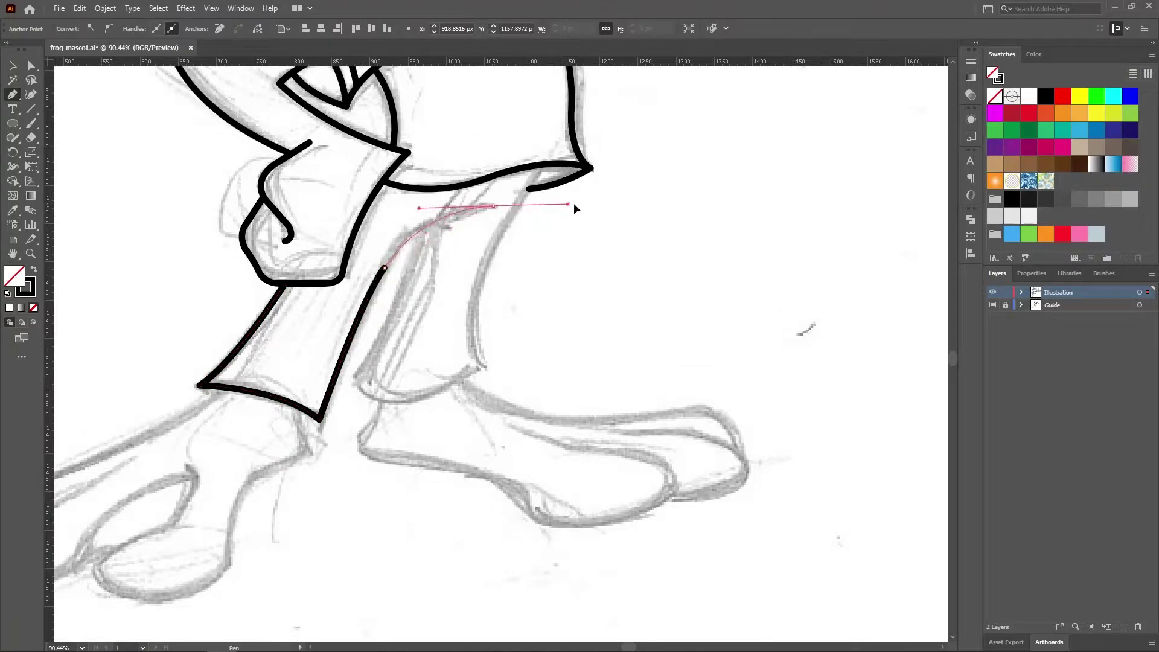
left_click(31, 65)
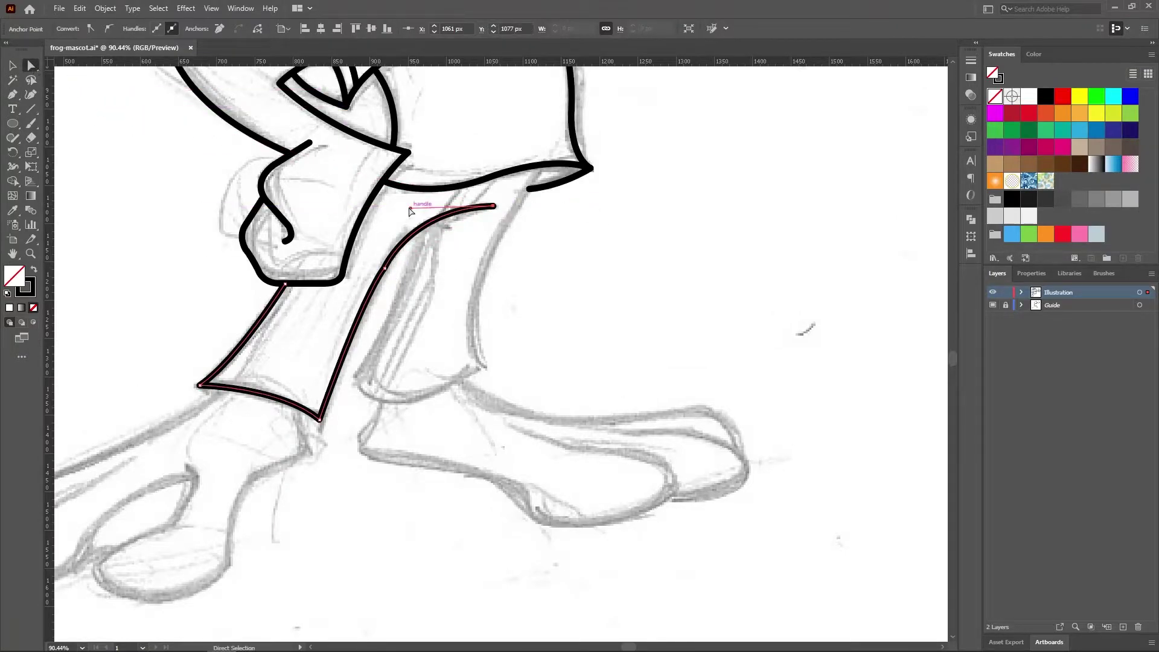
left_click_drag(409, 211, 423, 205)
left_click(584, 269)
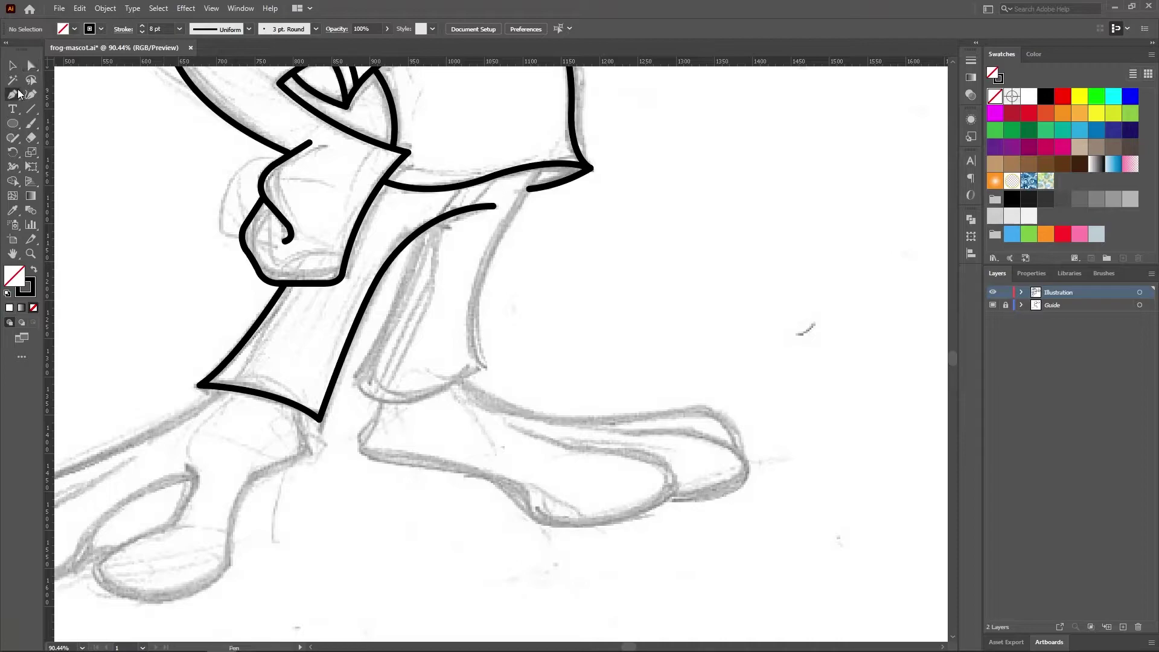
Draw a short diagonal crease line, set its stroke to 5 pt, and move it down-left.
left_click(435, 220)
left_click(465, 187)
left_click(12, 65)
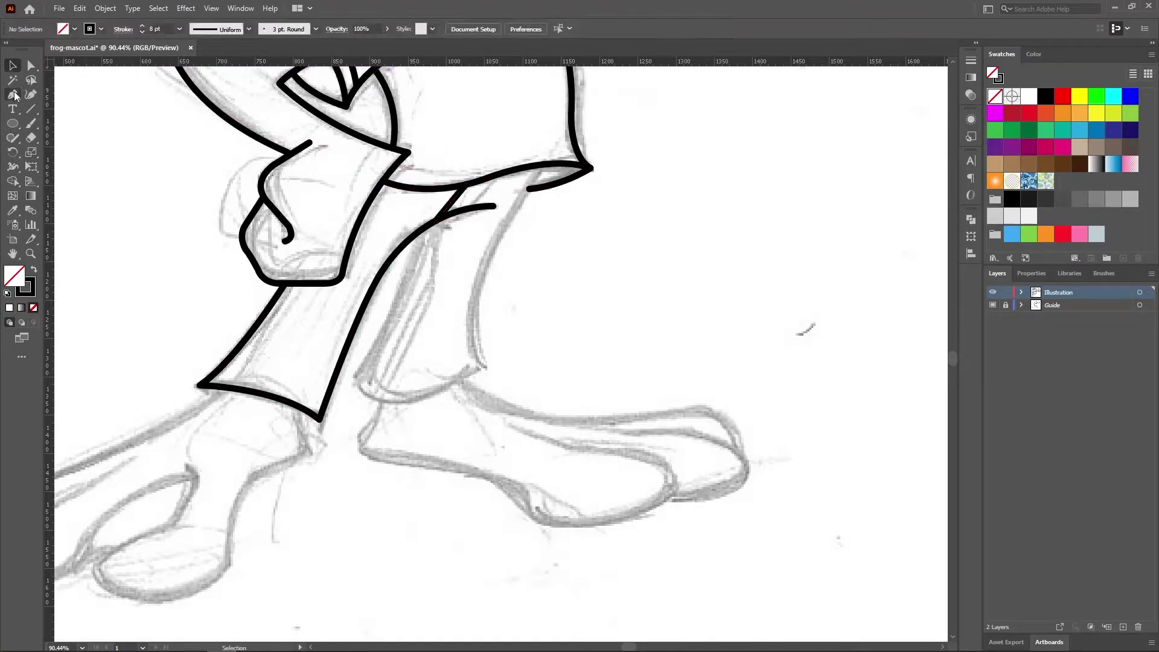
key("a")
left_click(500, 173)
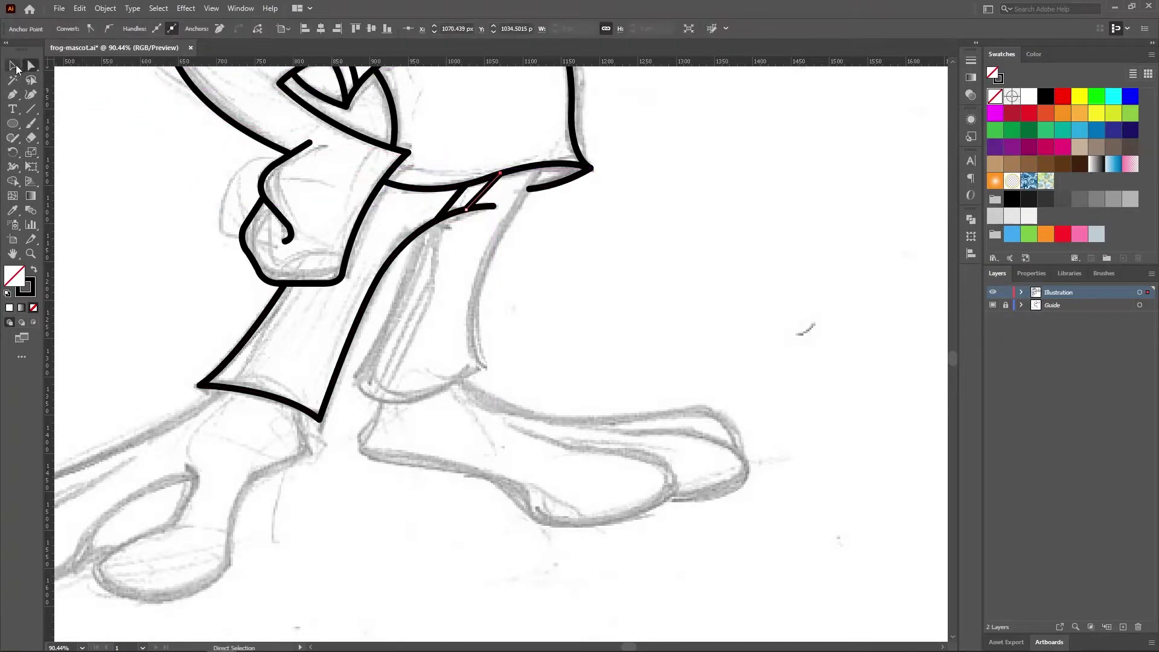
left_click(12, 65)
left_click(451, 203)
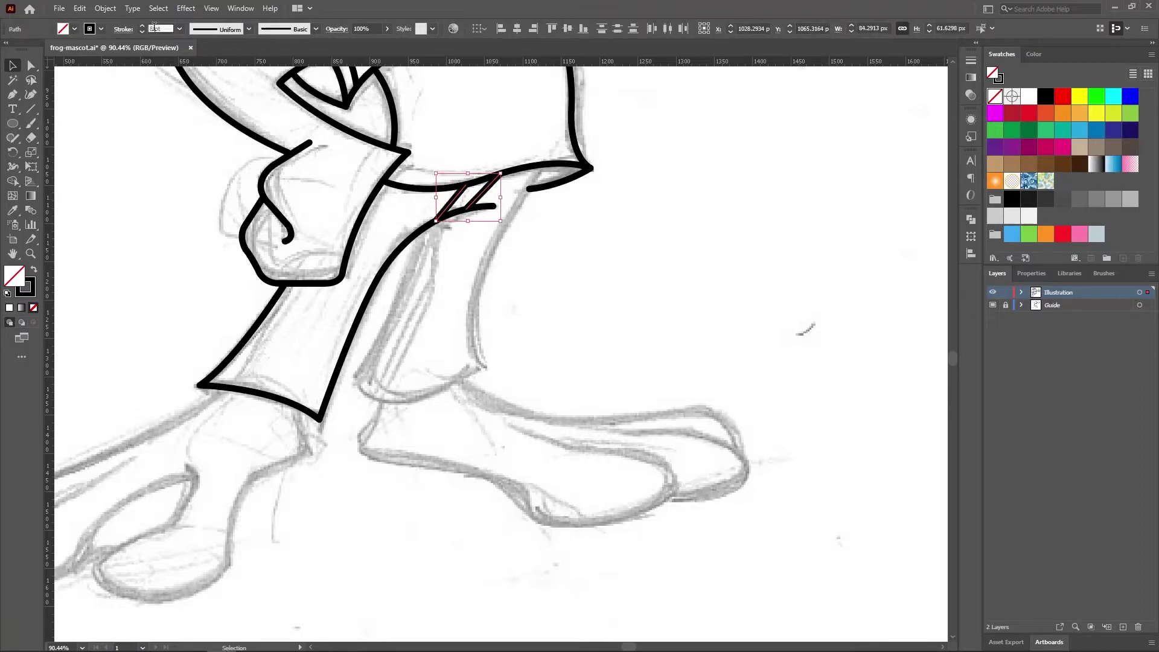
key("Return")
left_click(193, 175)
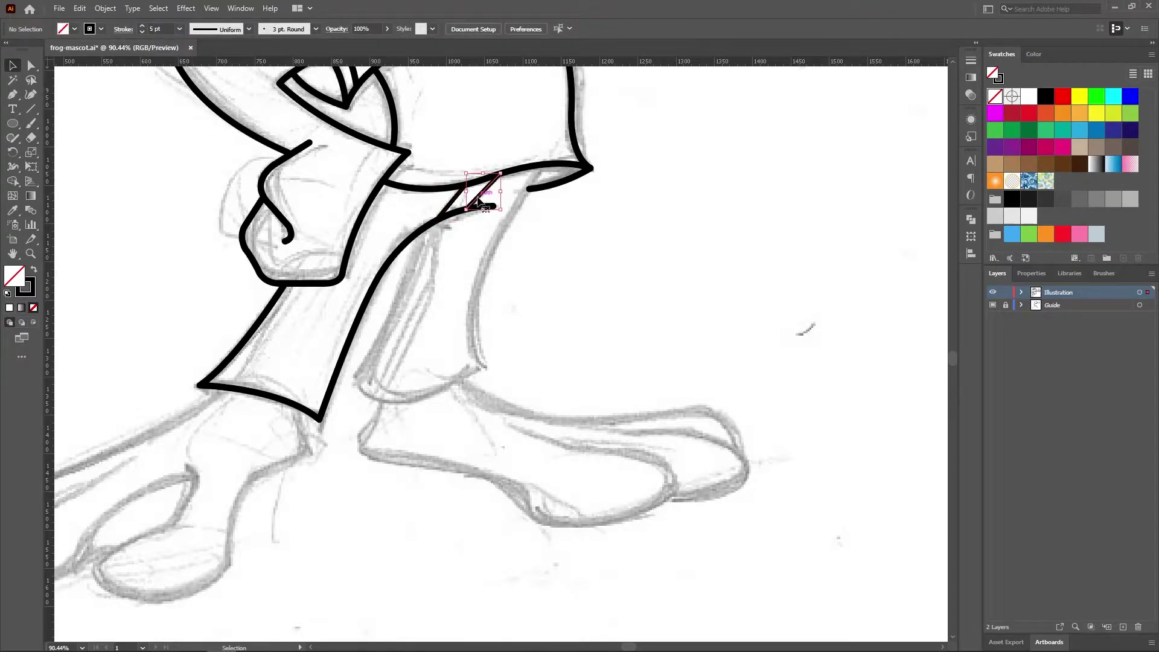
left_click_drag(478, 201, 448, 212)
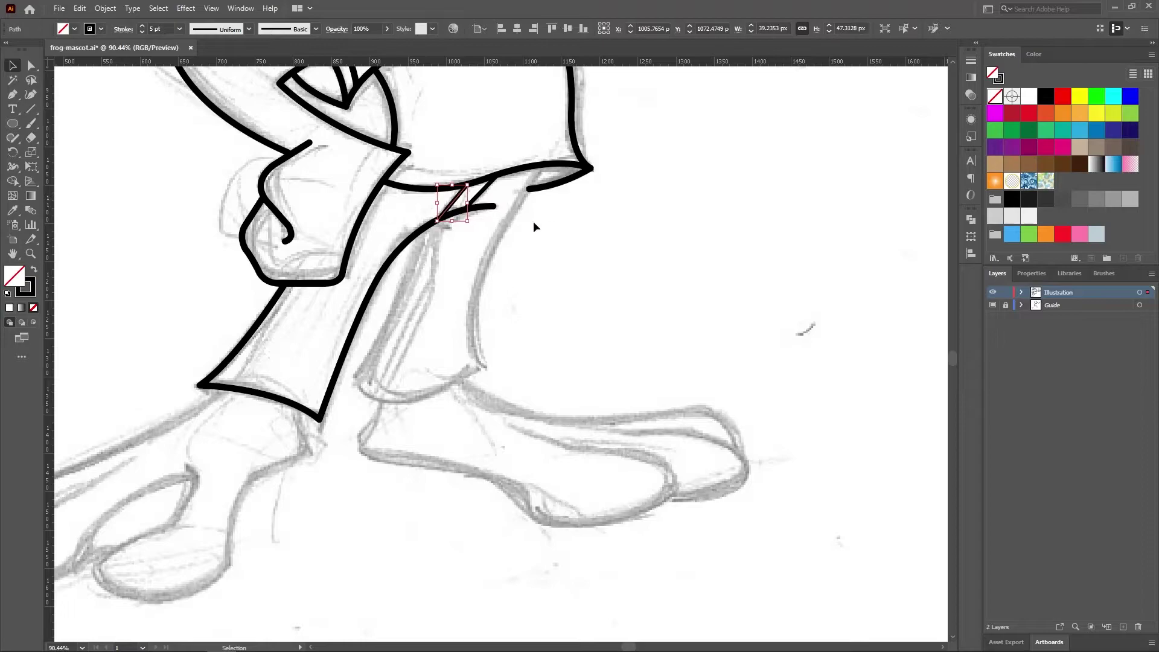
left_click(533, 222)
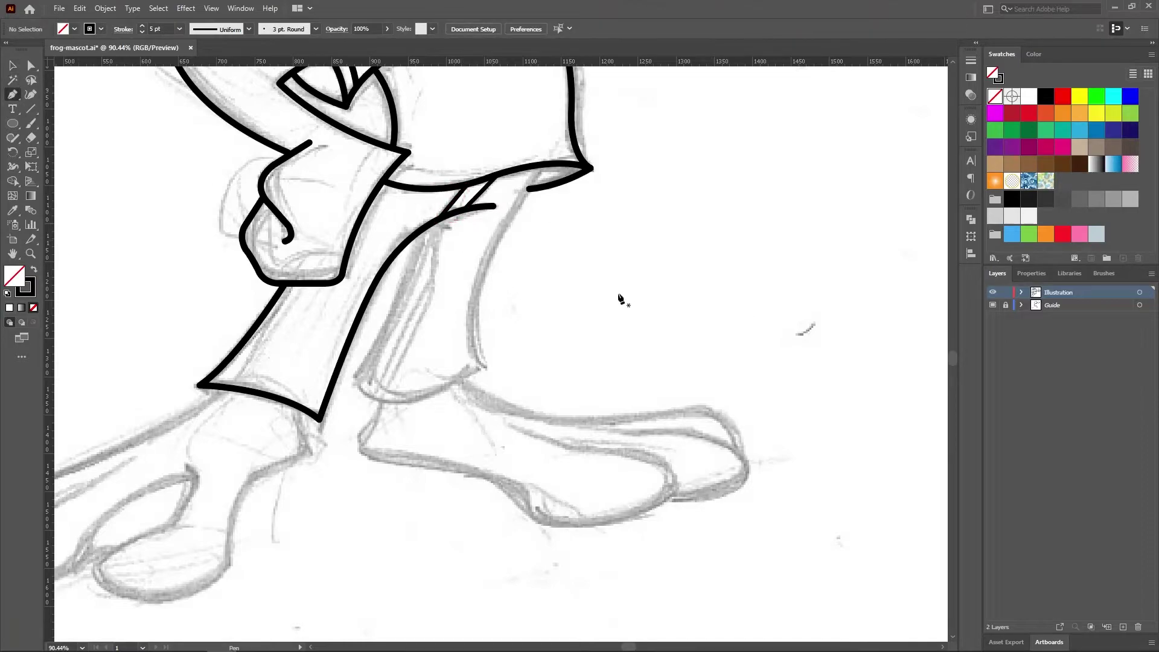
Pen-draw a curve from the belly down the back leg and give it an 8 pt stroke.
left_click(546, 164)
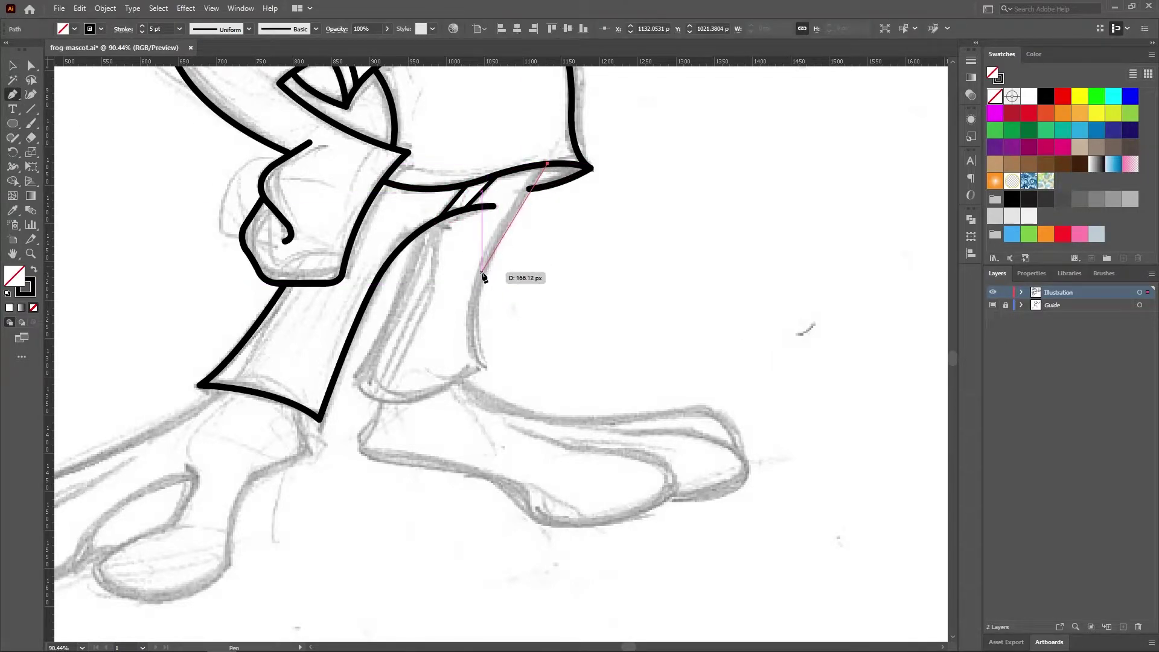
left_click_drag(481, 279, 455, 350)
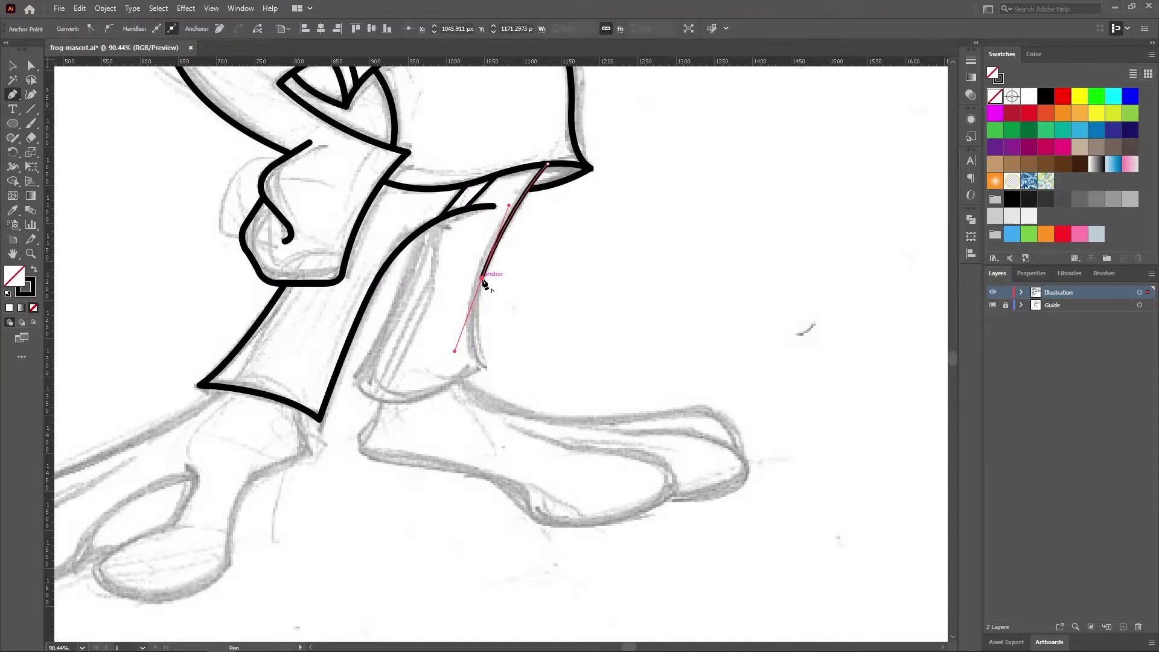
left_click(13, 65)
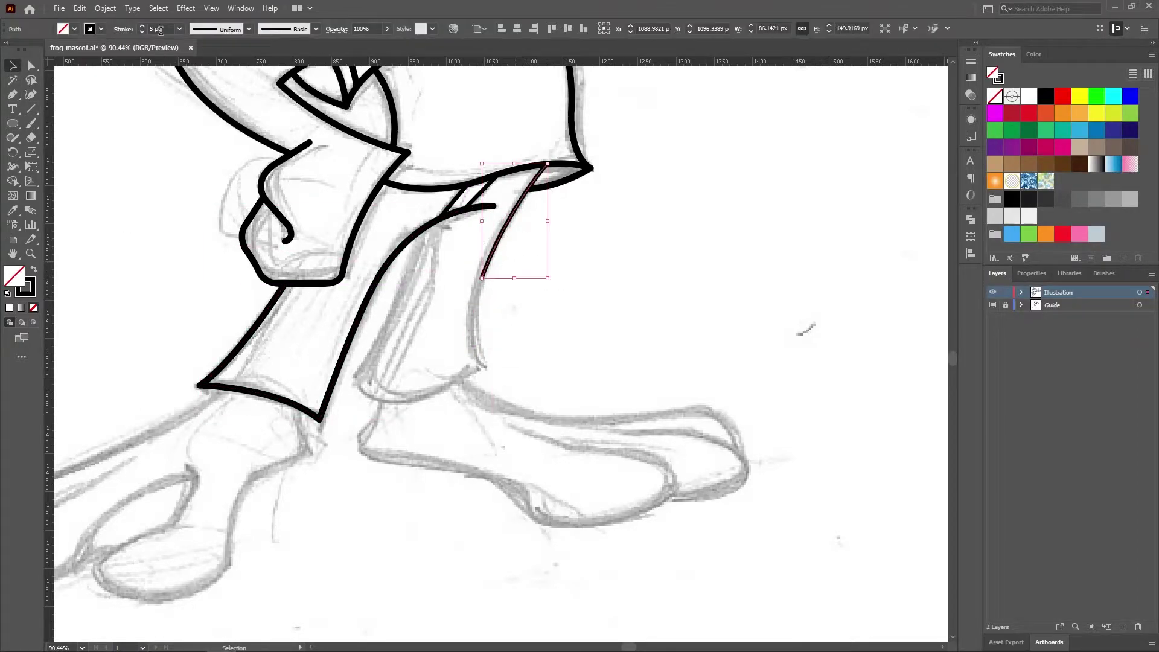
key("Return")
Continue the path down to the ankle, across a sharp bottom corner, and back up the leg.
left_click(17, 97)
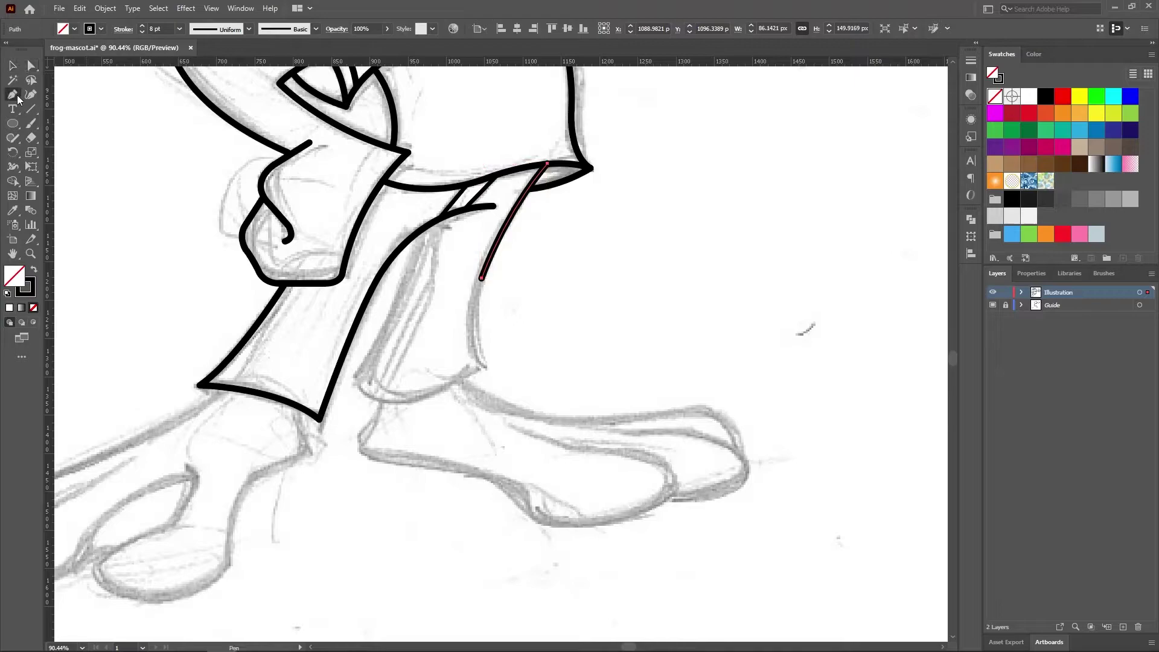
left_click(483, 279)
left_click_drag(481, 362, 506, 389)
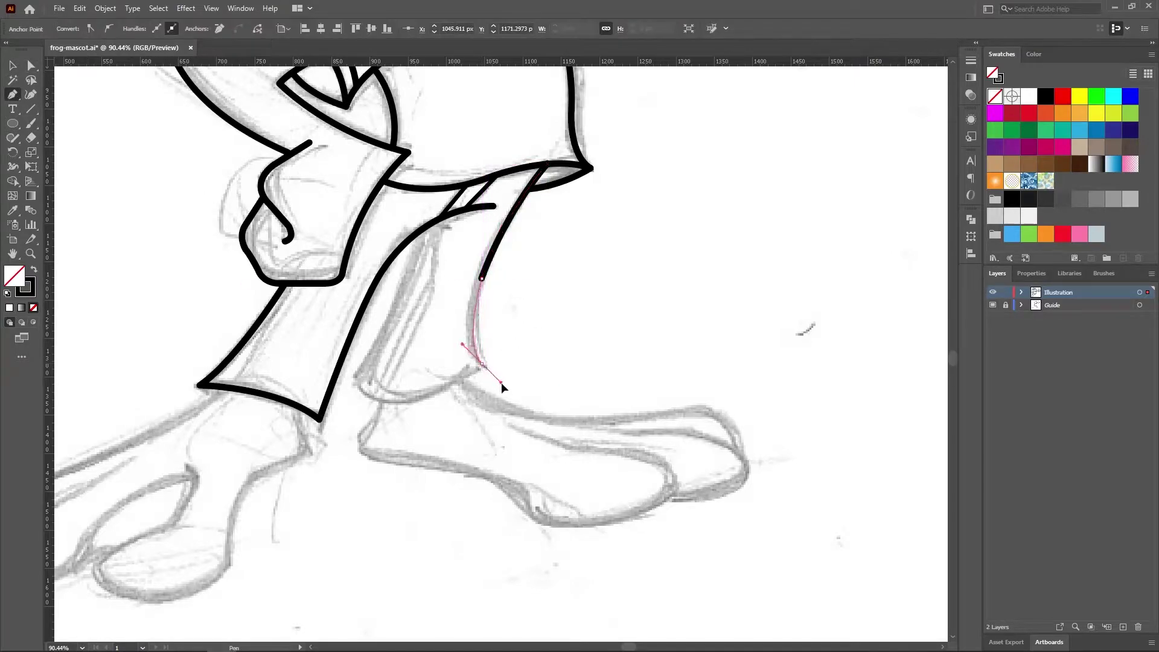
left_click_drag(357, 381, 307, 338)
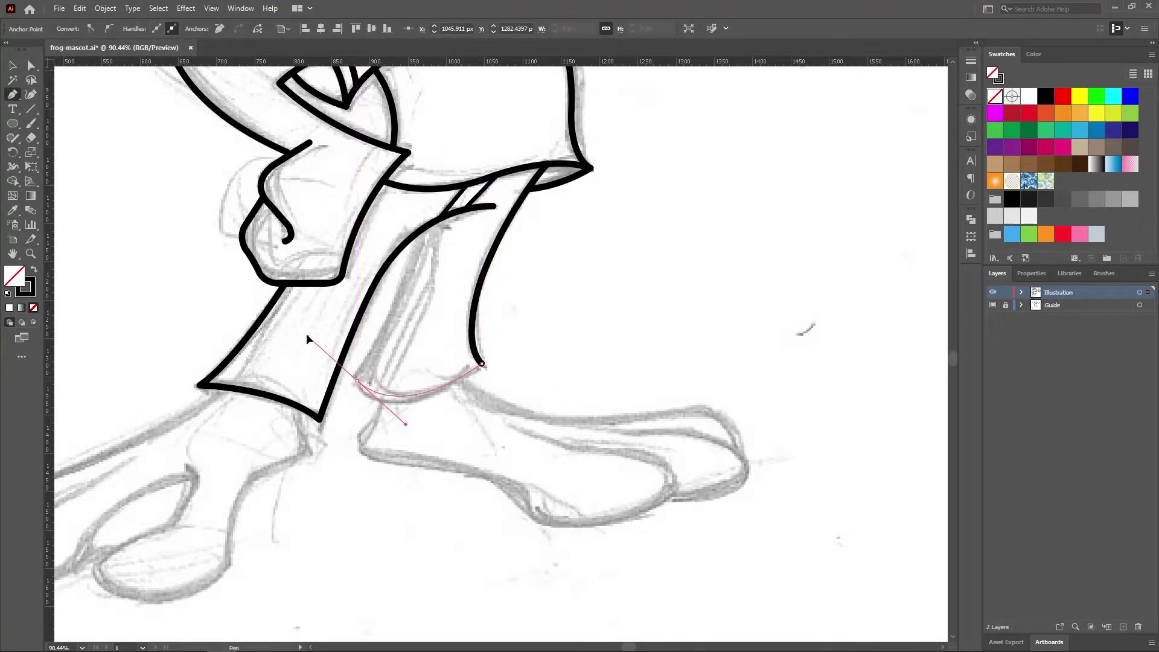
left_click(357, 381)
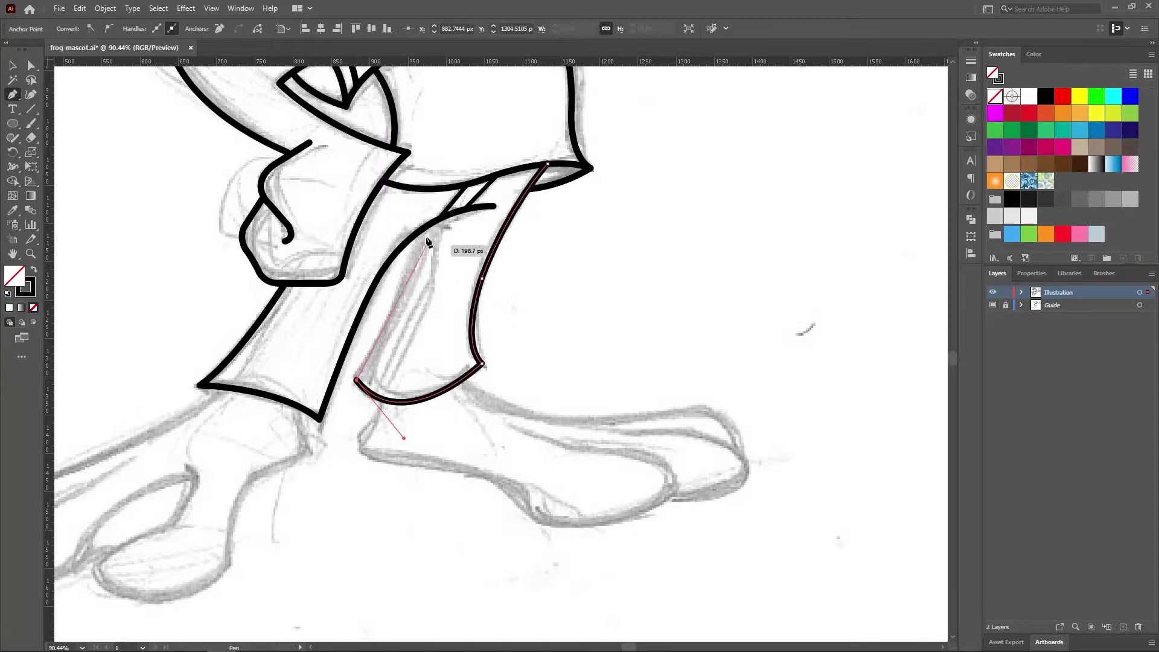
left_click_drag(424, 228, 118, 163)
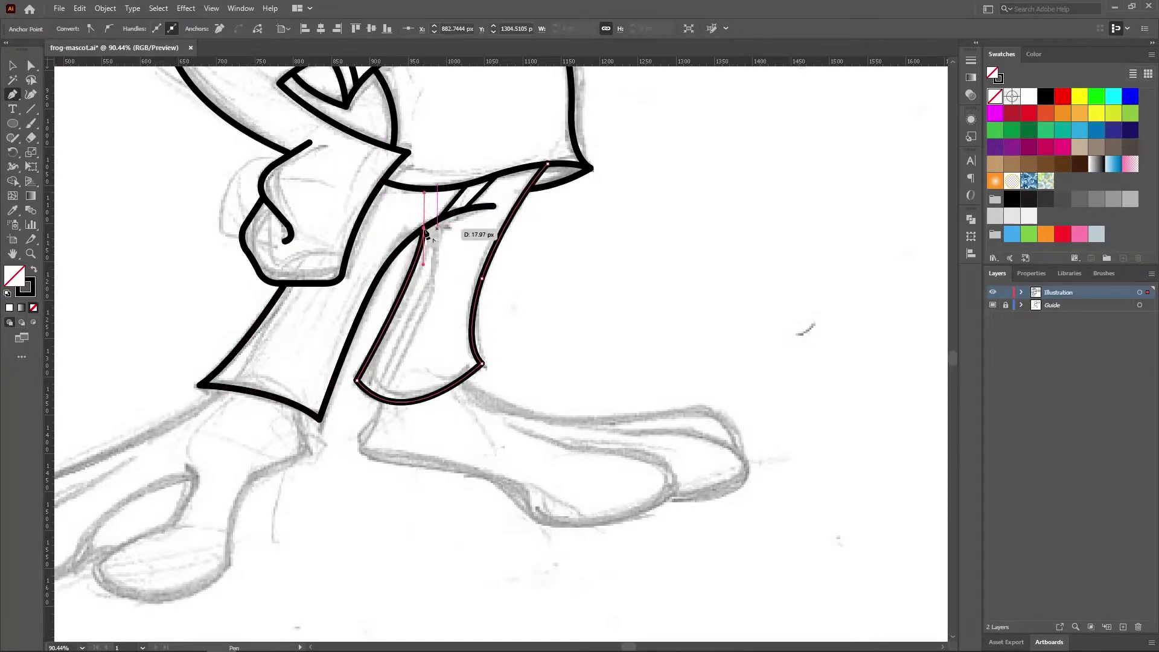
left_click(13, 66)
left_click(132, 195)
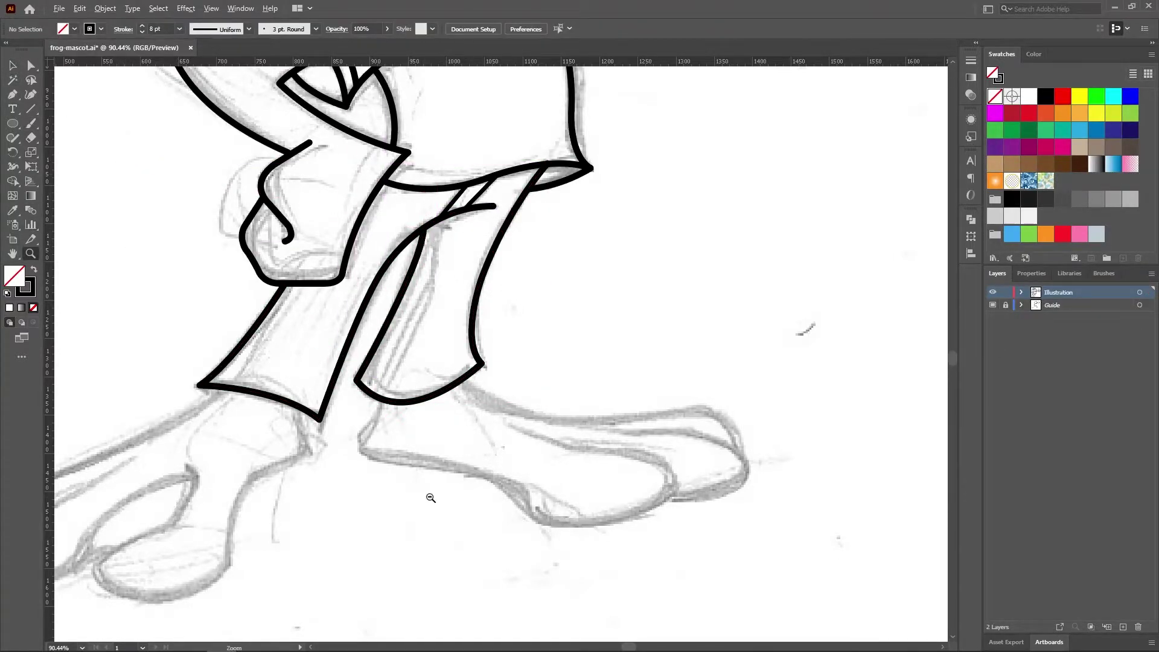
Start the foot outline from the leg's end down toward the heel, undoing two stray anchors.
scroll(430, 497, "down", 2)
scroll(430, 498, "up", 3)
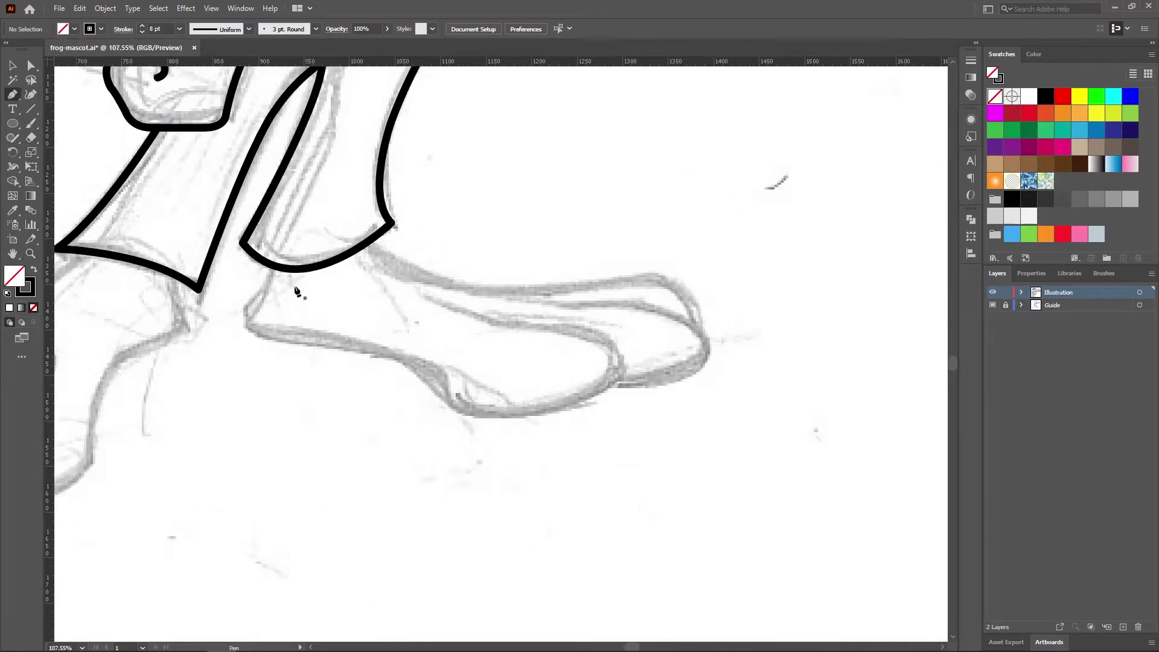
left_click(268, 264)
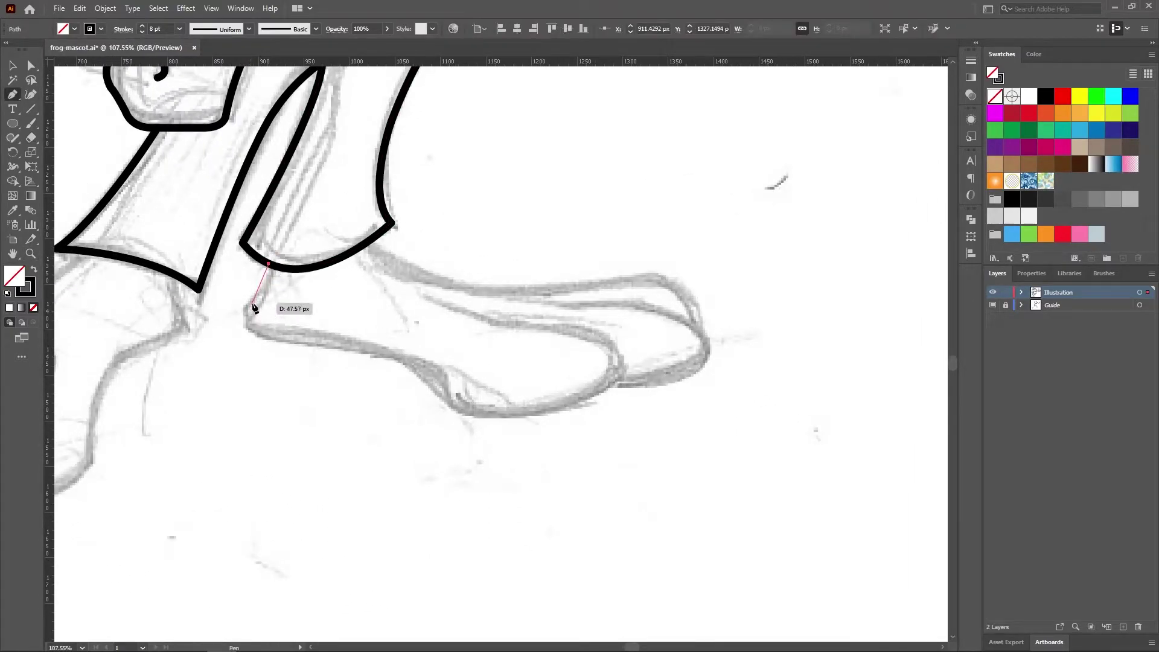
left_click_drag(232, 314, 249, 307)
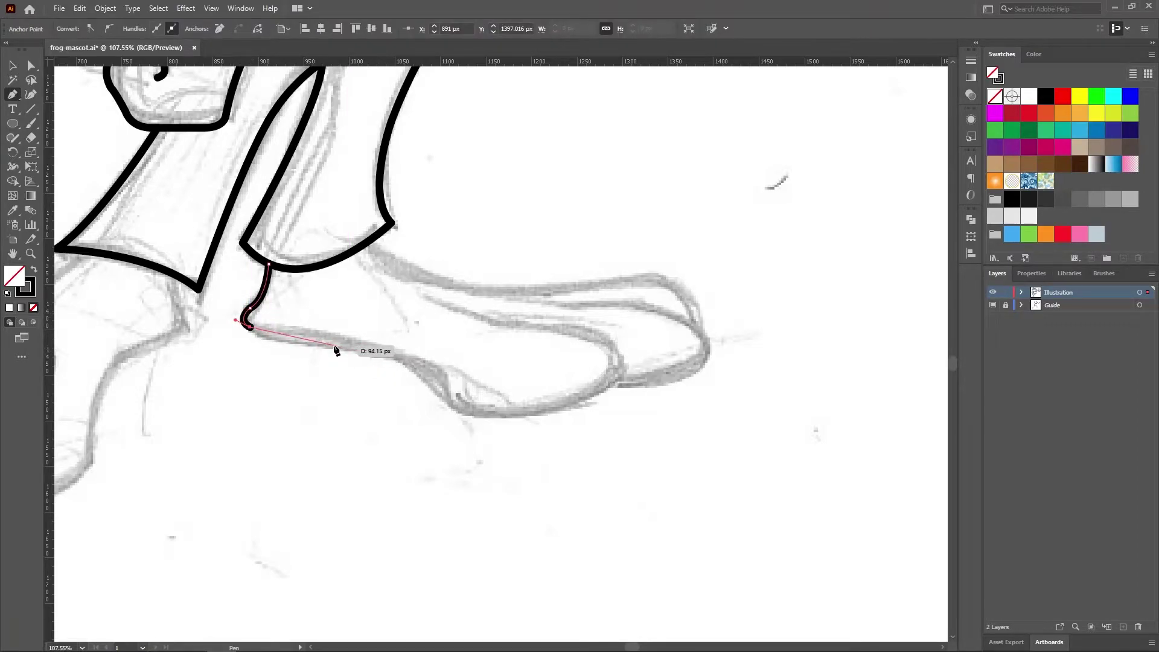
left_click_drag(366, 348, 367, 349)
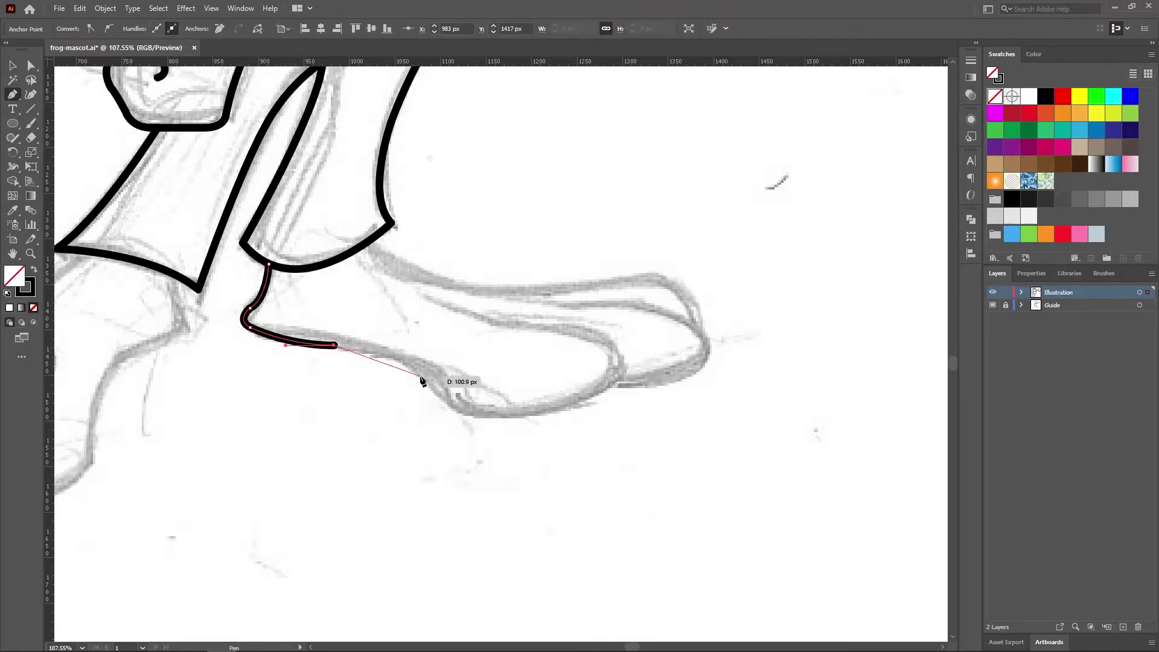
left_click_drag(436, 398, 435, 397)
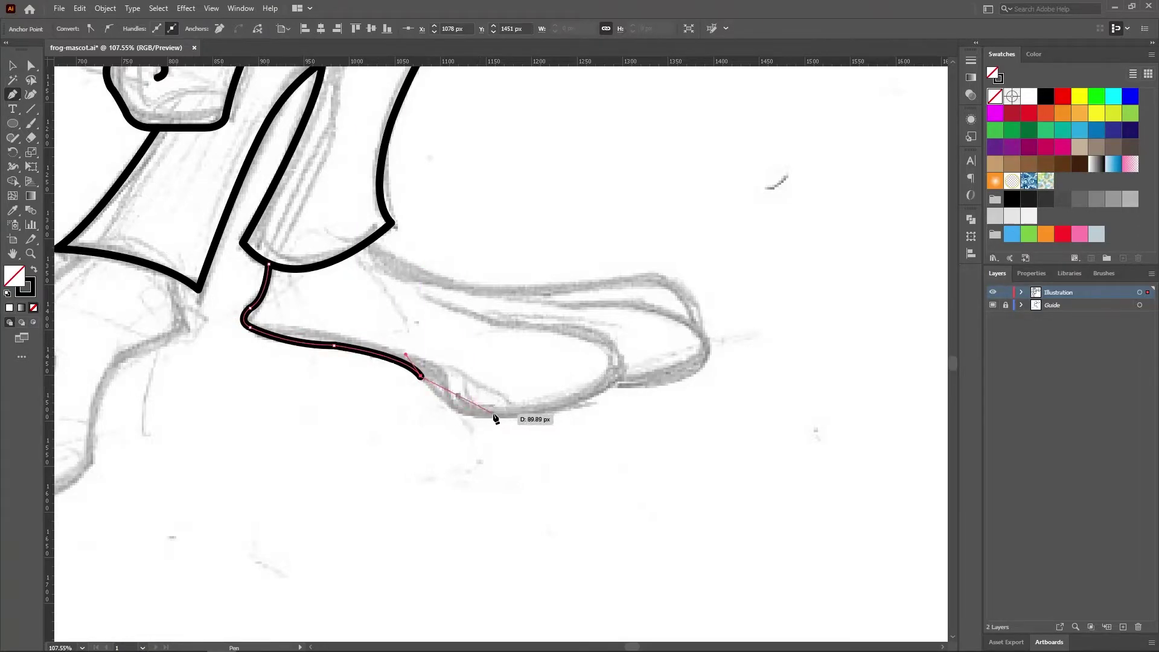
key("ctrl+z")
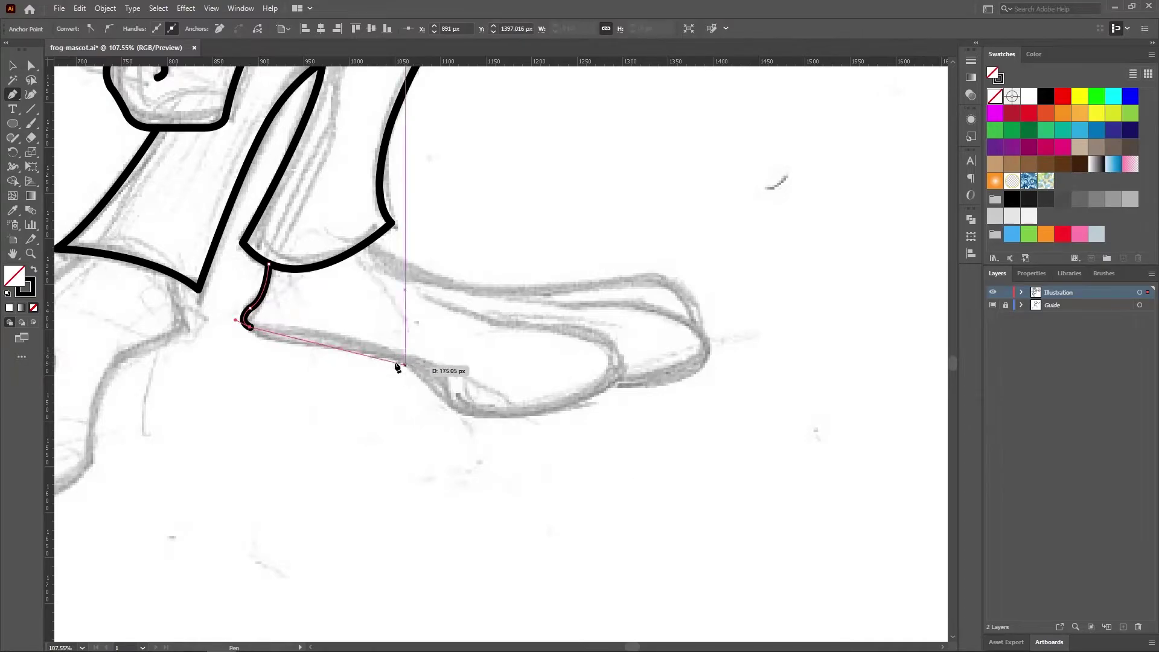
key("ctrl+z")
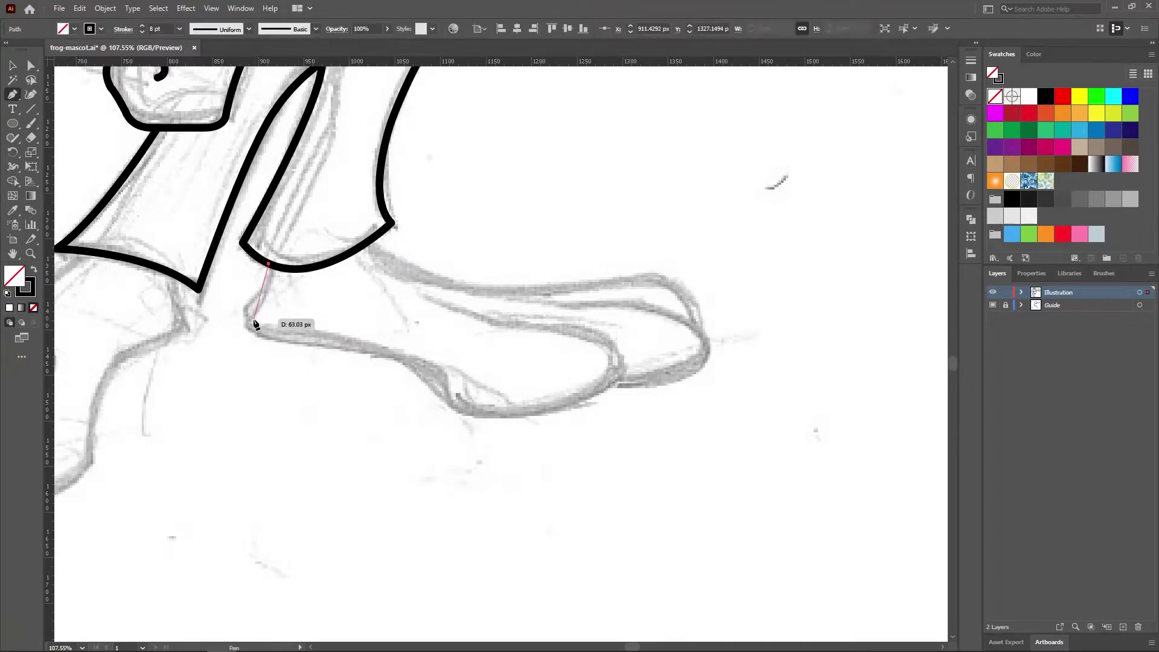
Redraw the heel and trace the sole, around the toe tip and back along the foot's top.
left_click_drag(248, 323, 225, 341)
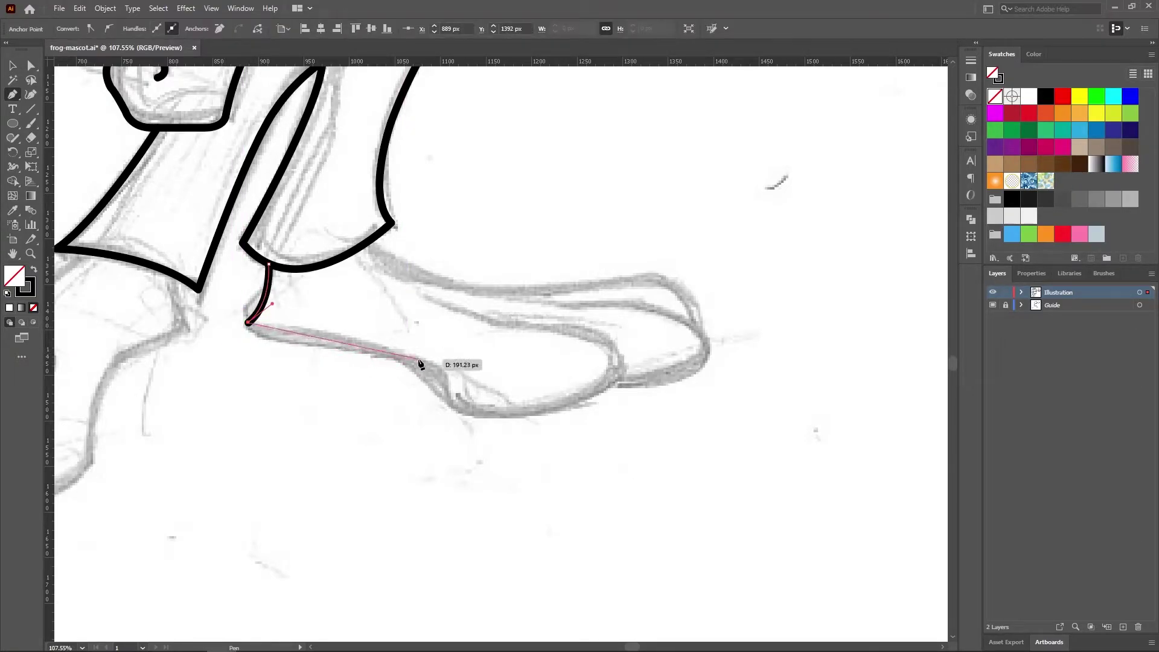
mouse_move(420, 360)
left_mouse_down()
mouse_move(505, 391)
mouse_move(474, 414)
mouse_move(496, 422)
left_mouse_up()
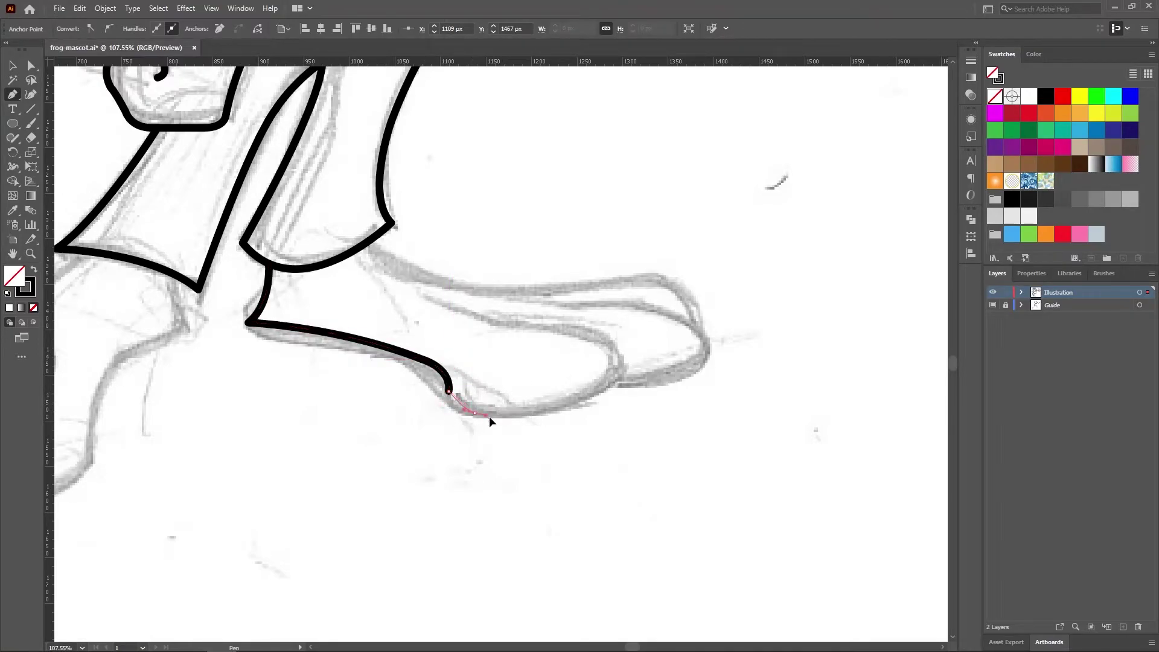
left_click_drag(614, 373, 645, 327)
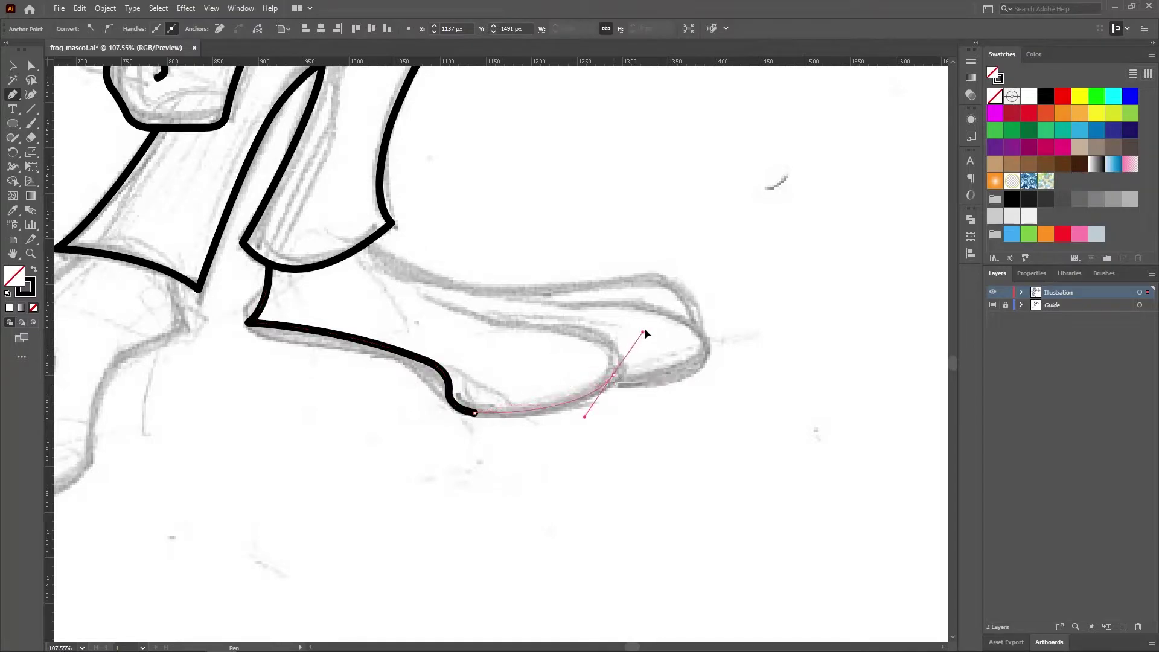
left_click_drag(565, 326, 488, 312)
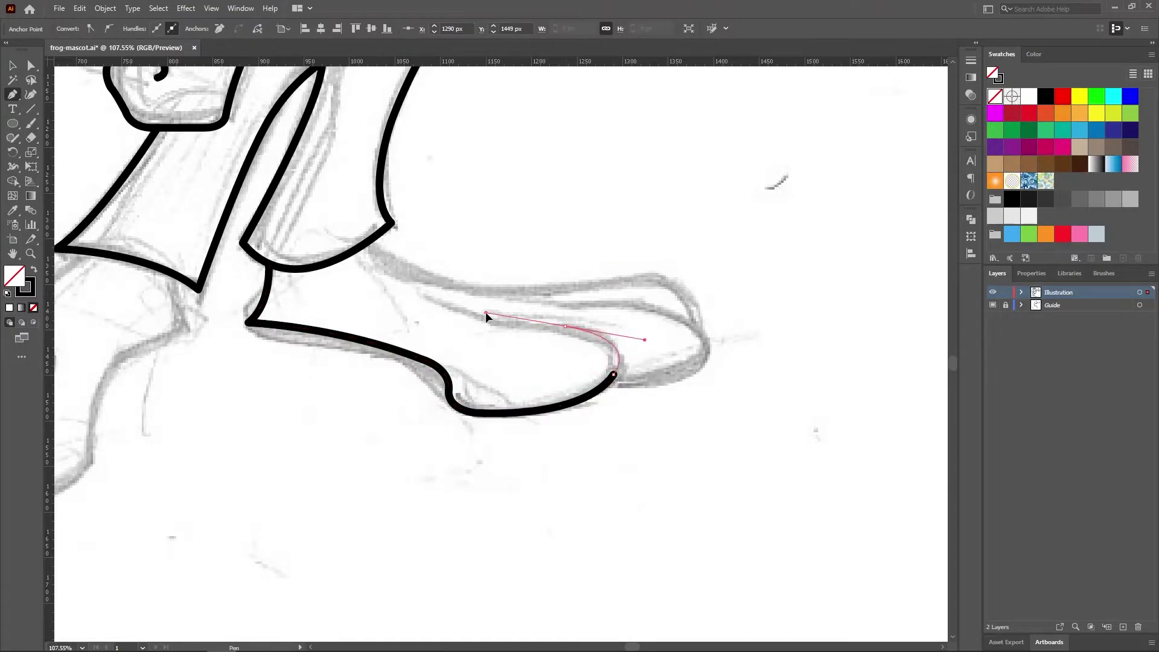
left_click_drag(425, 296, 374, 259)
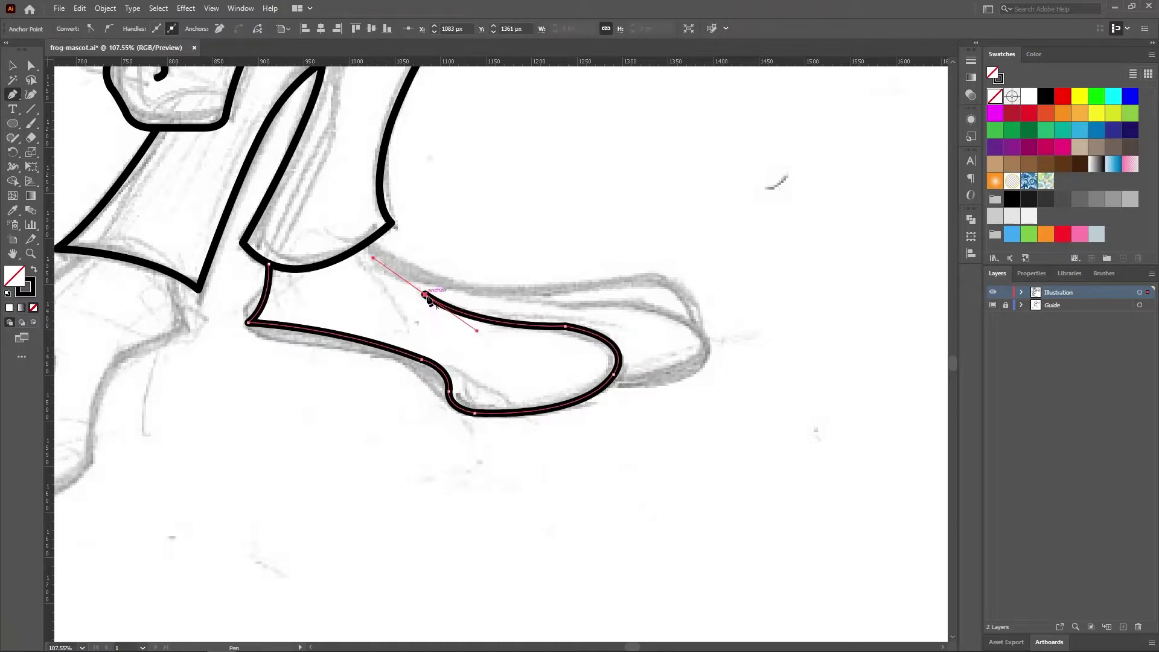
key("a")
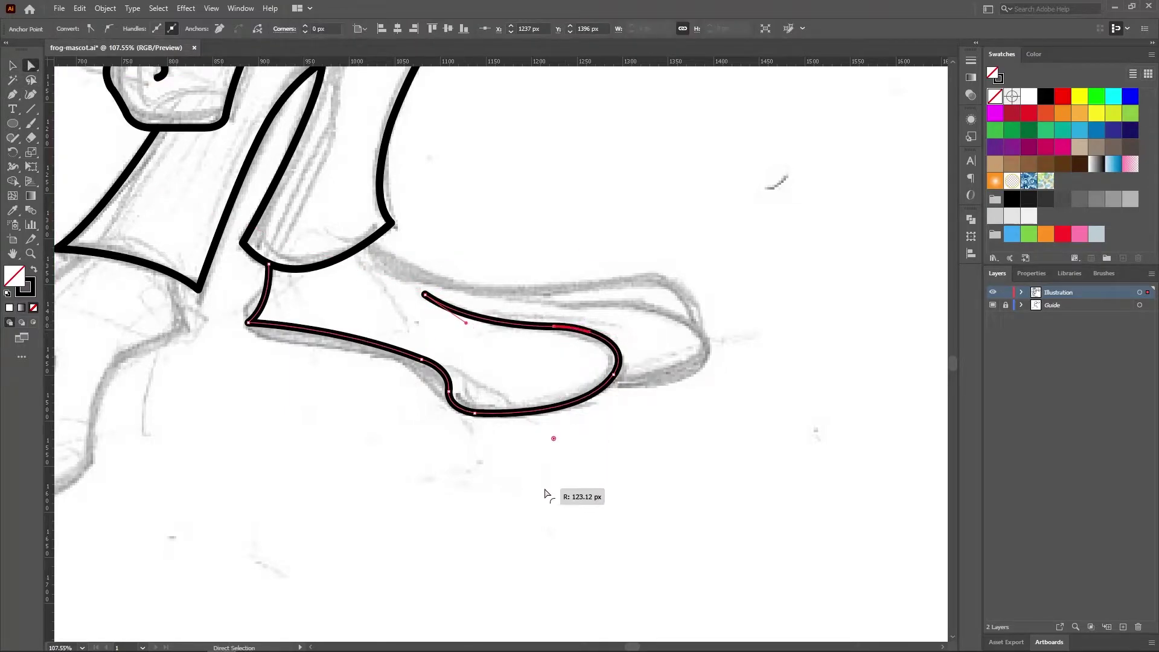
left_click(648, 488)
left_click(15, 97)
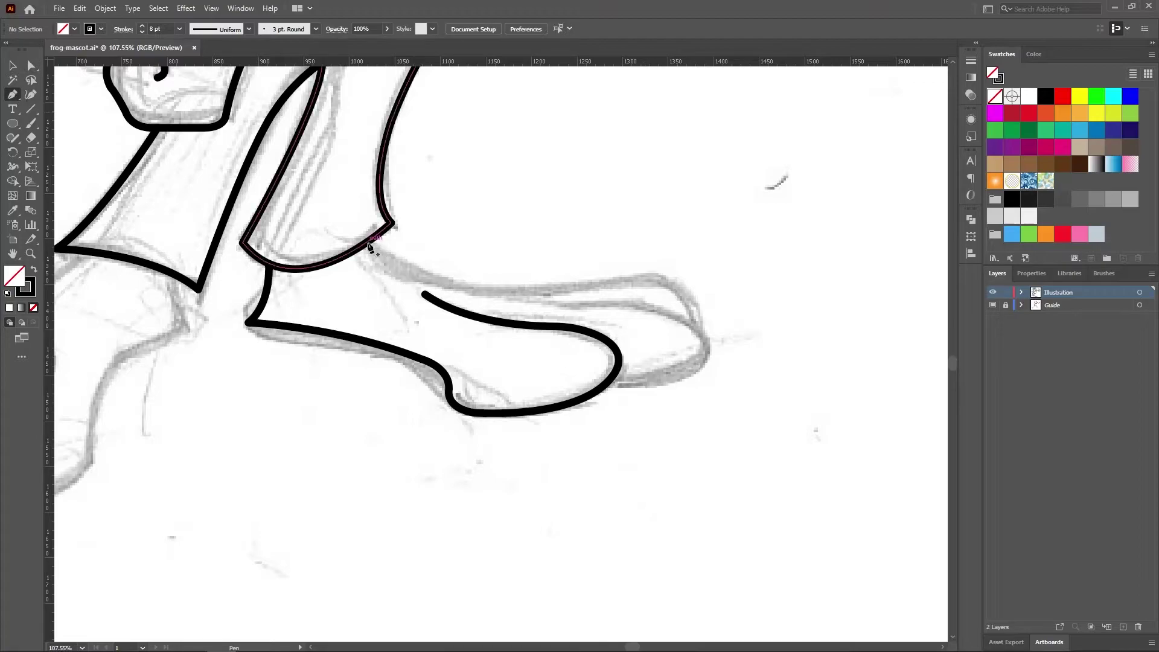
Extend the foot's top edge toward the toe and round off the boot's heel corner.
left_click(367, 243)
left_click(501, 290)
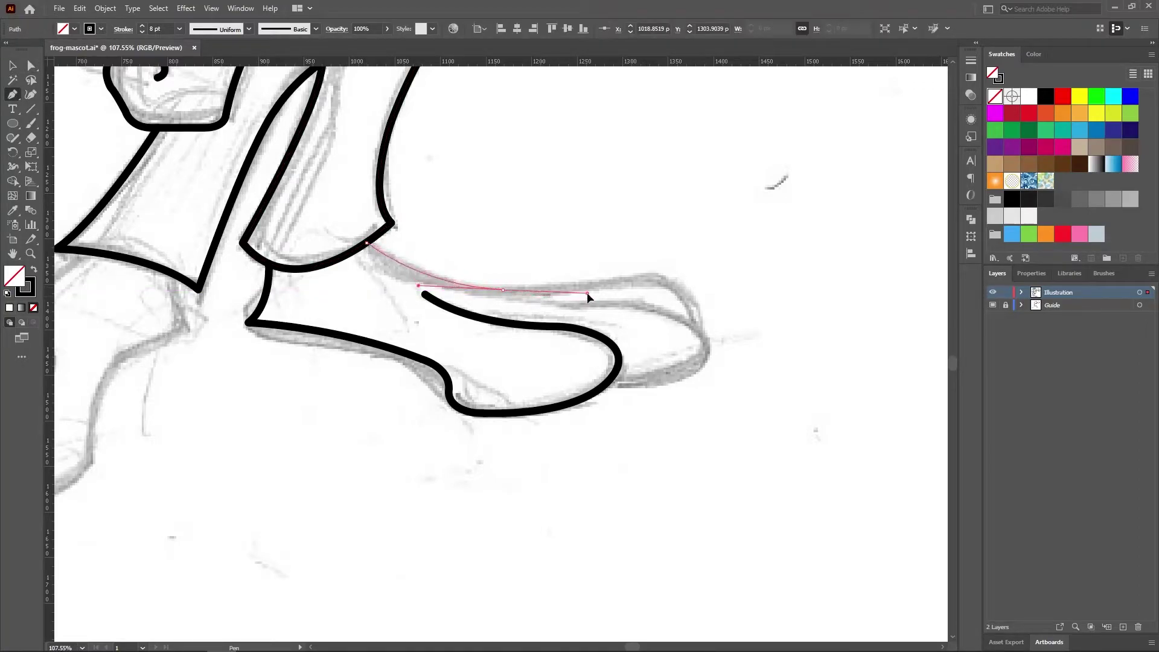
mouse_move(623, 283)
left_mouse_down()
mouse_move(652, 277)
mouse_move(694, 336)
left_mouse_up()
key("v")
left_click(611, 450)
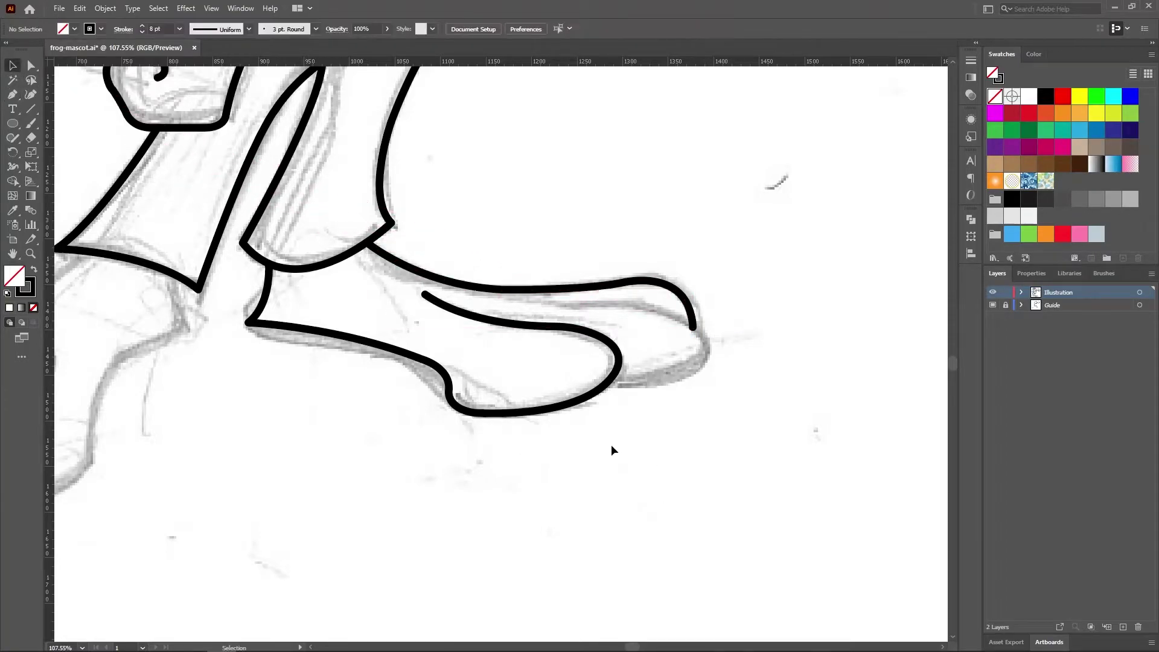
left_click(264, 330)
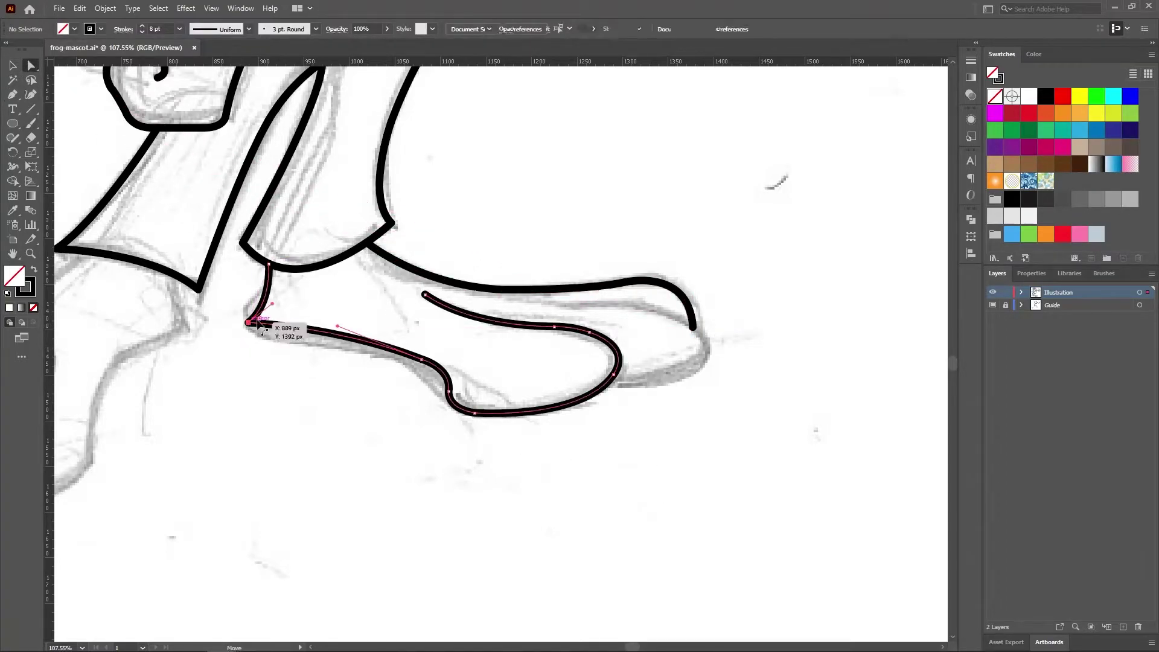
left_click_drag(263, 330, 283, 323)
left_click(354, 293)
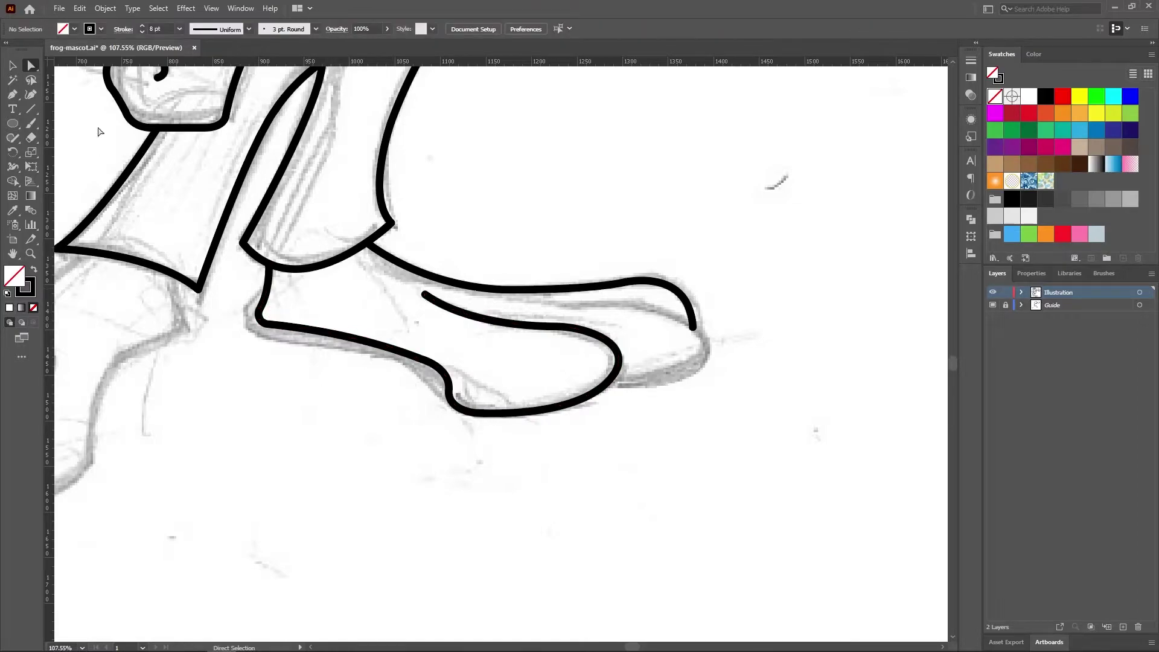
Pen-draw a stroke curving around the right foot's toe tip and adjust its tip point.
left_click(554, 303)
left_click_drag(683, 318, 728, 348)
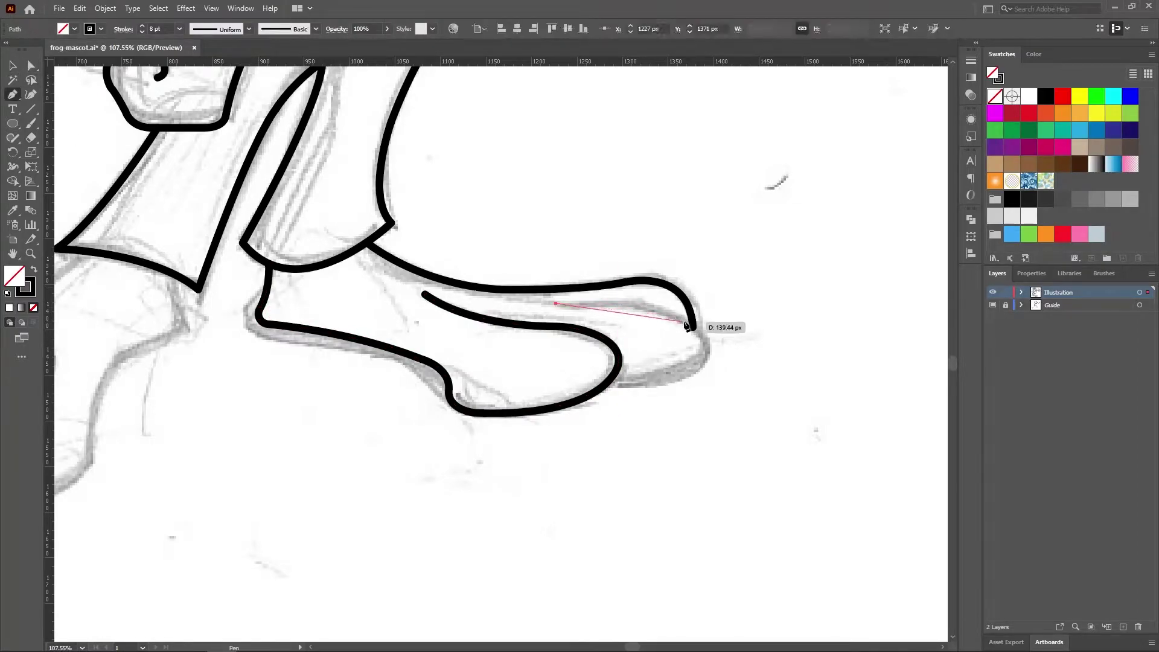
key("ctrl+z")
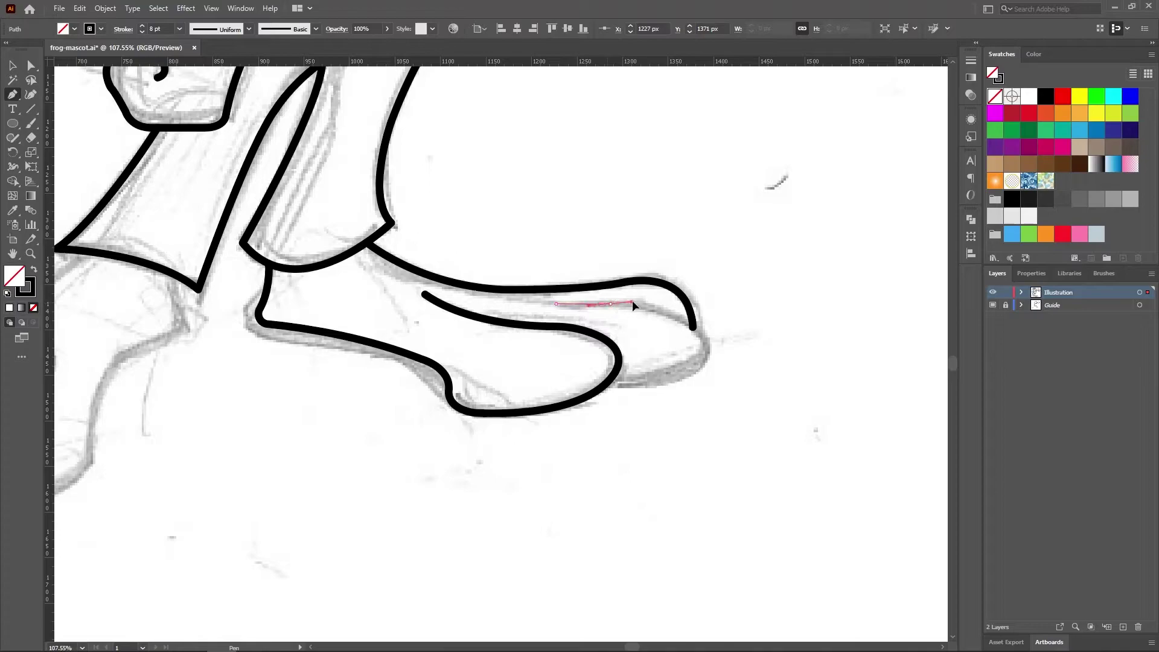
left_click_drag(632, 301, 633, 302)
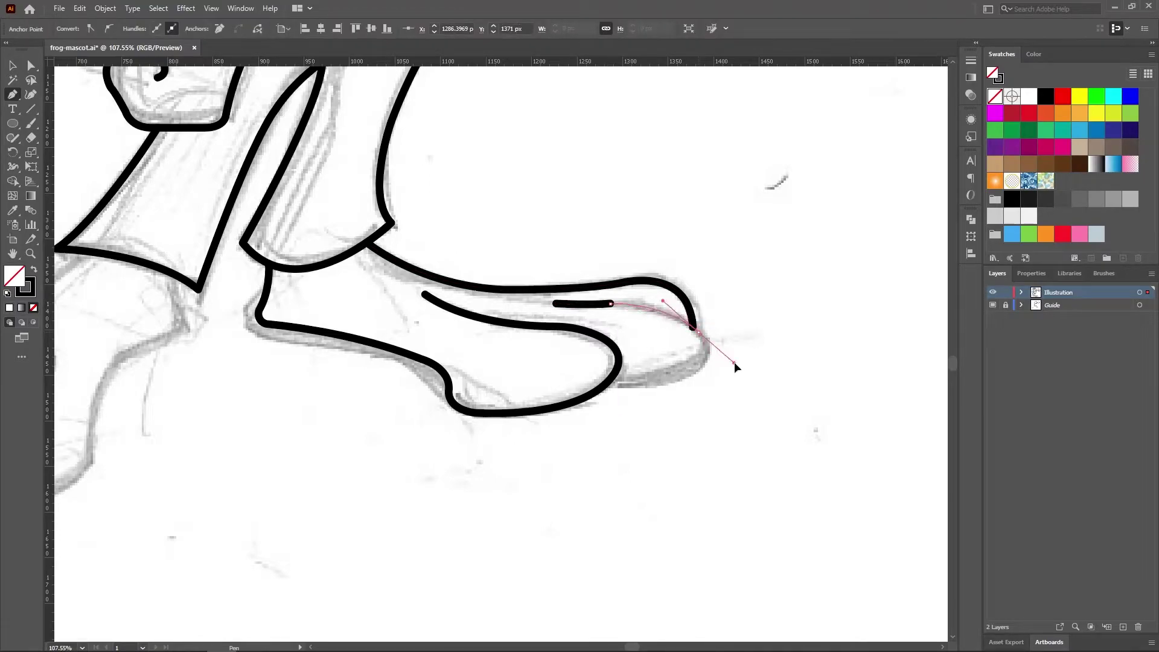
left_click_drag(734, 362, 698, 364)
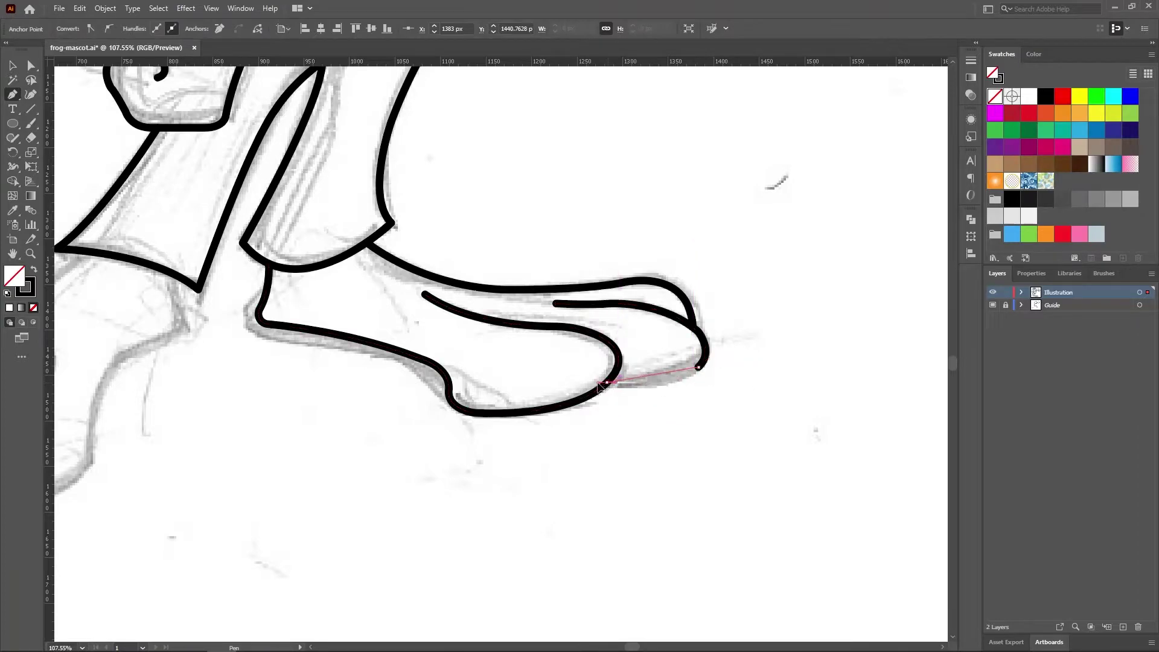
left_click(31, 65)
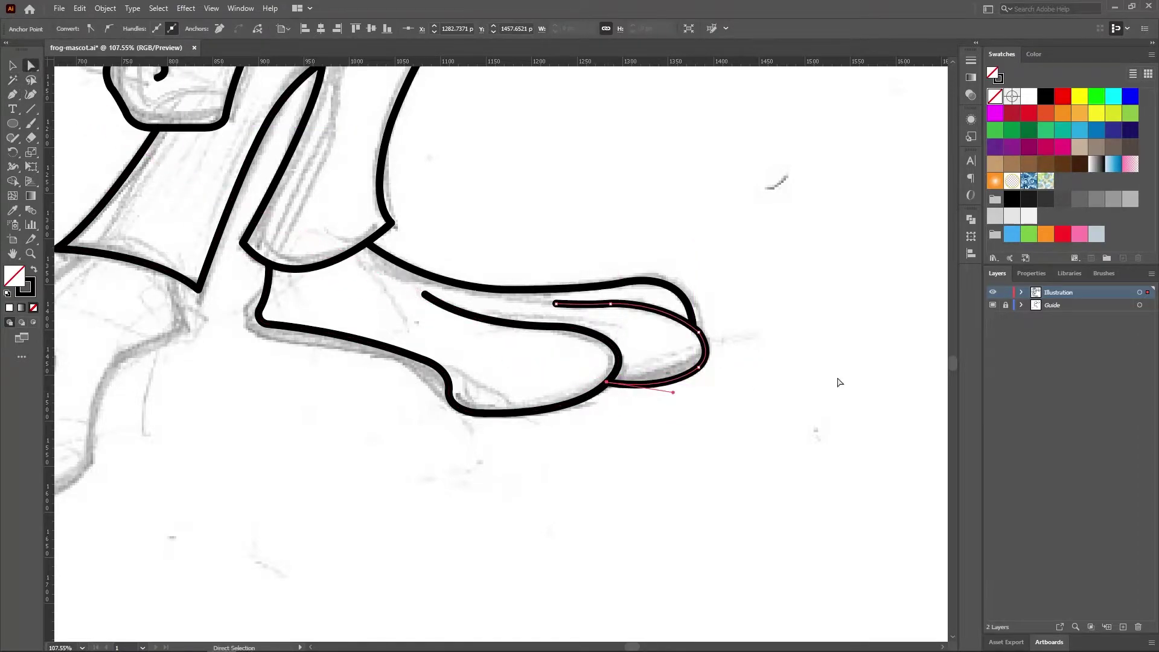
left_click(838, 382)
left_click(699, 332)
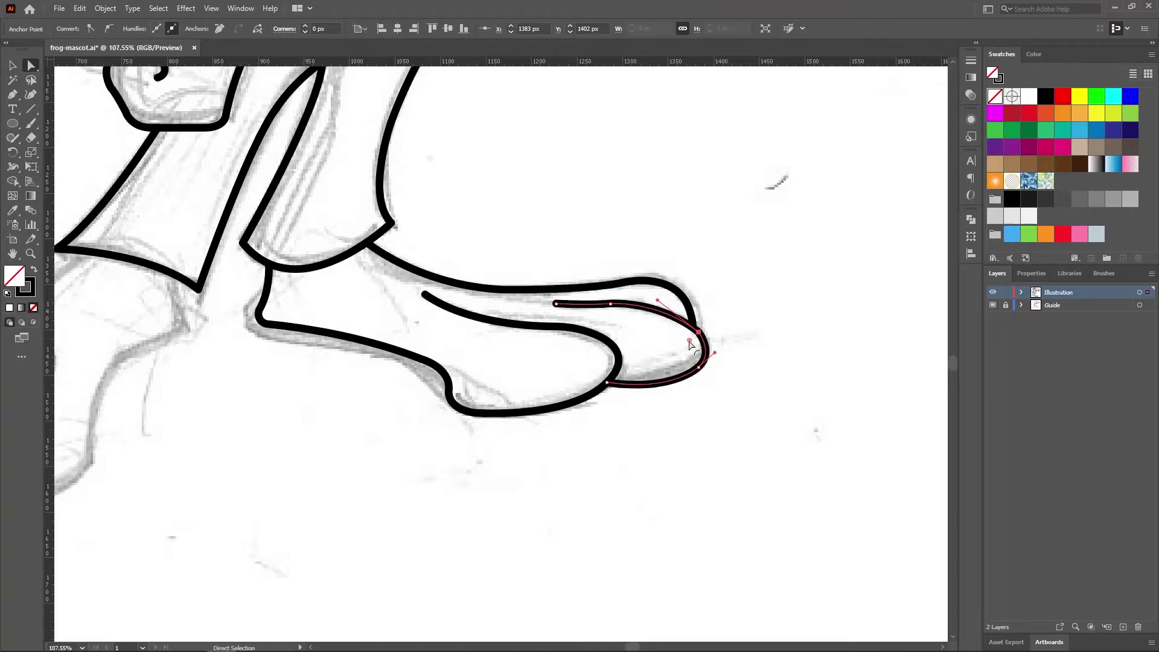
left_click(767, 344)
Zoom in on the left foot and place ankle anchors curving down toward the heel.
left_click(30, 253)
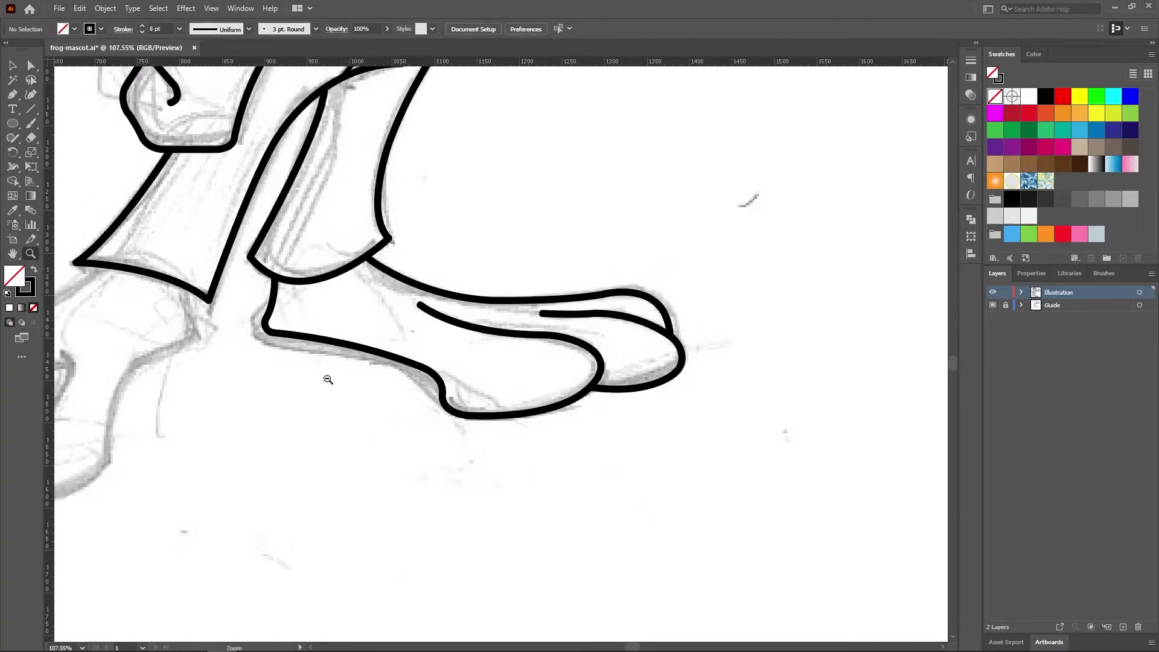
scroll(229, 265, "down", 2)
scroll(324, 298, "down", 1)
left_click_drag(422, 302, 523, 289)
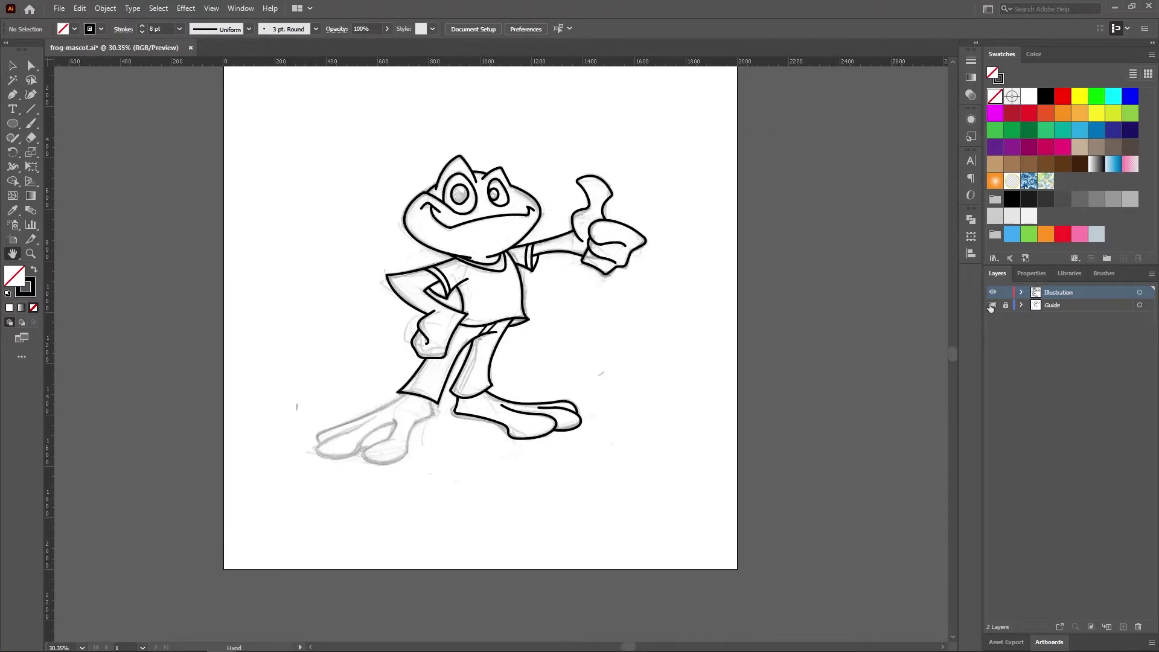
left_click(992, 305)
left_click(31, 254)
scroll(500, 512, "up", 2)
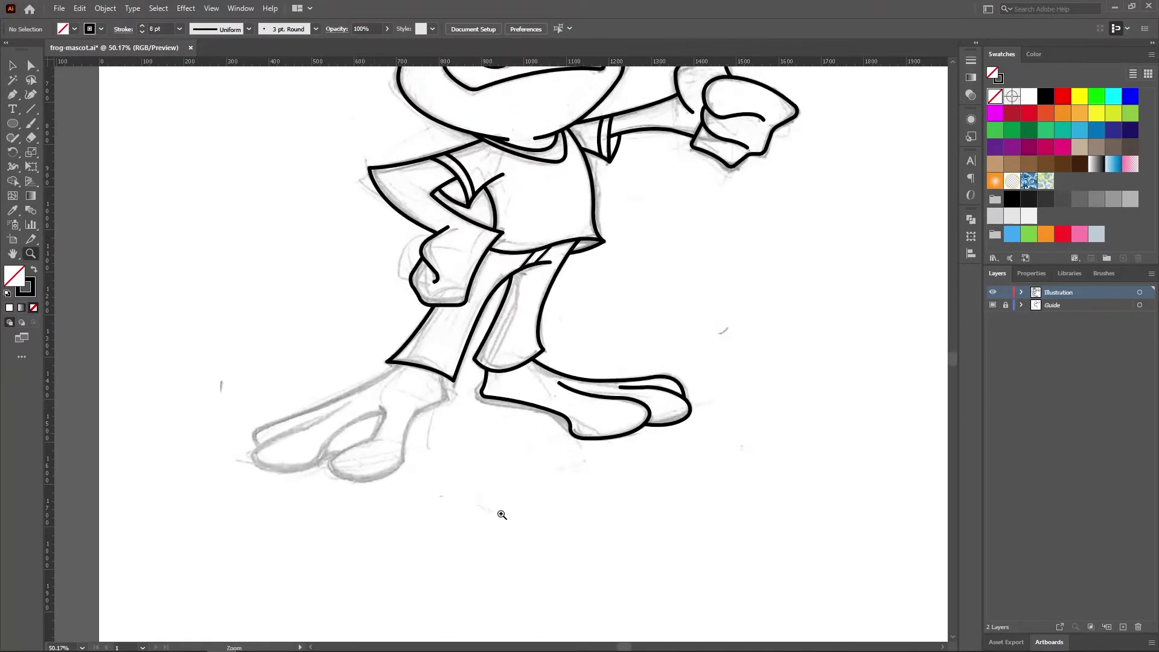
scroll(460, 508, "up", 1)
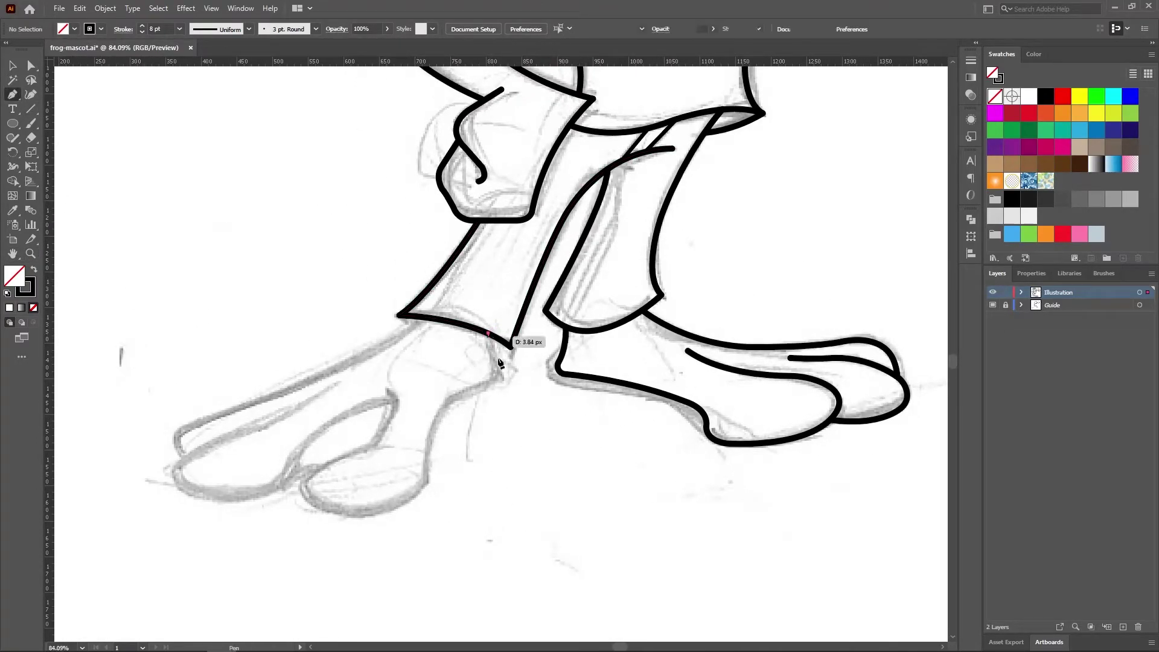
left_click(488, 333)
left_click(500, 379)
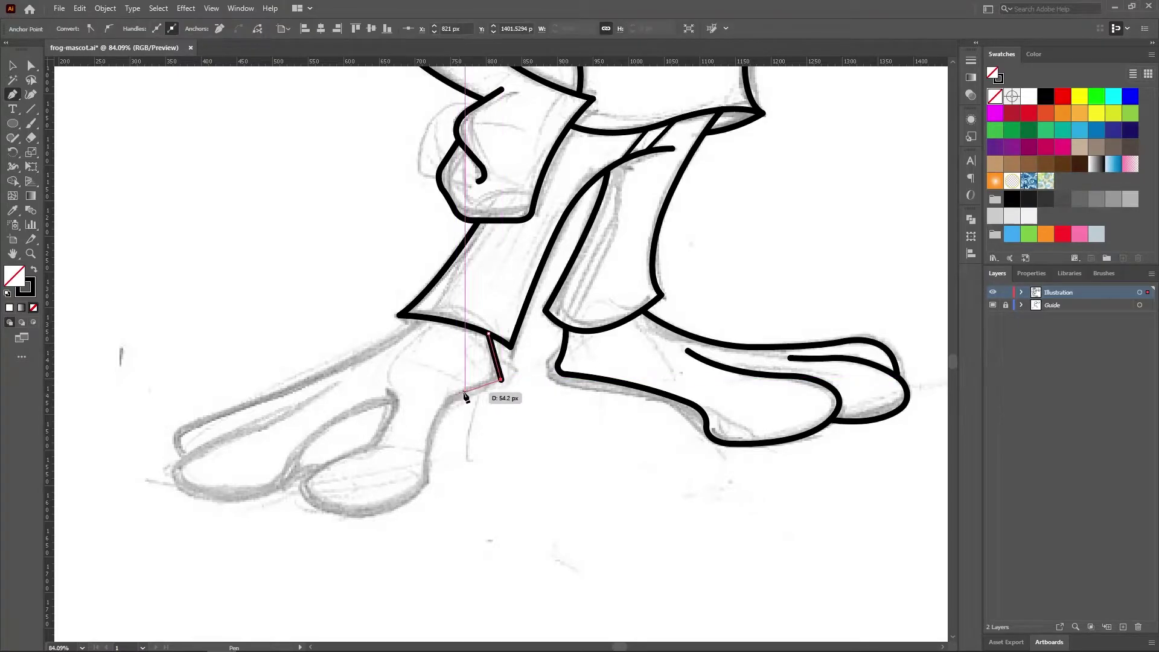
left_click(464, 392)
left_click_drag(435, 421, 431, 446)
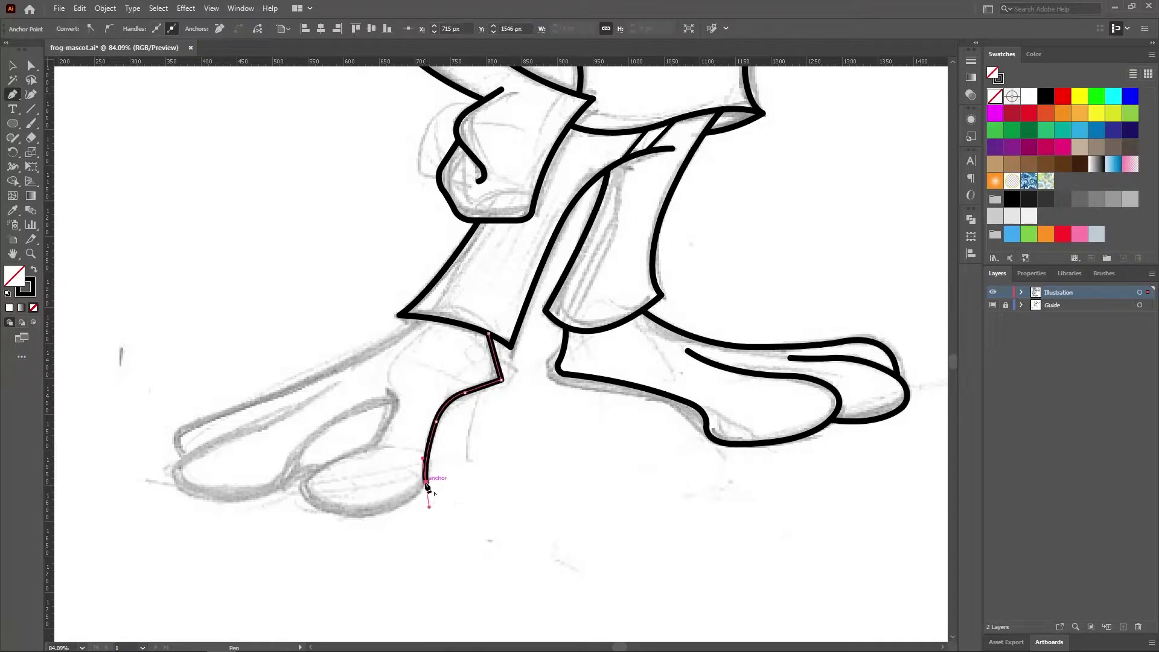
Trace the foot's underside and around the toe, ending in an upward curl, undoing stray points.
mouse_move(329, 509)
left_mouse_down()
mouse_move(269, 483)
mouse_move(304, 470)
left_mouse_up()
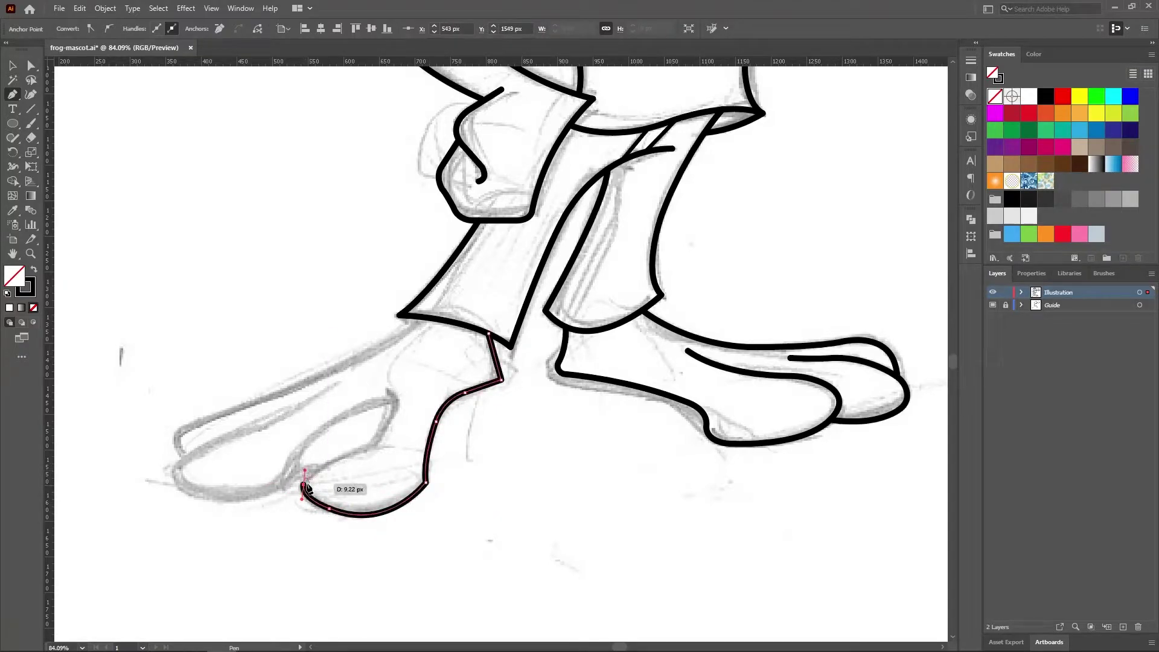
key("ctrl+z")
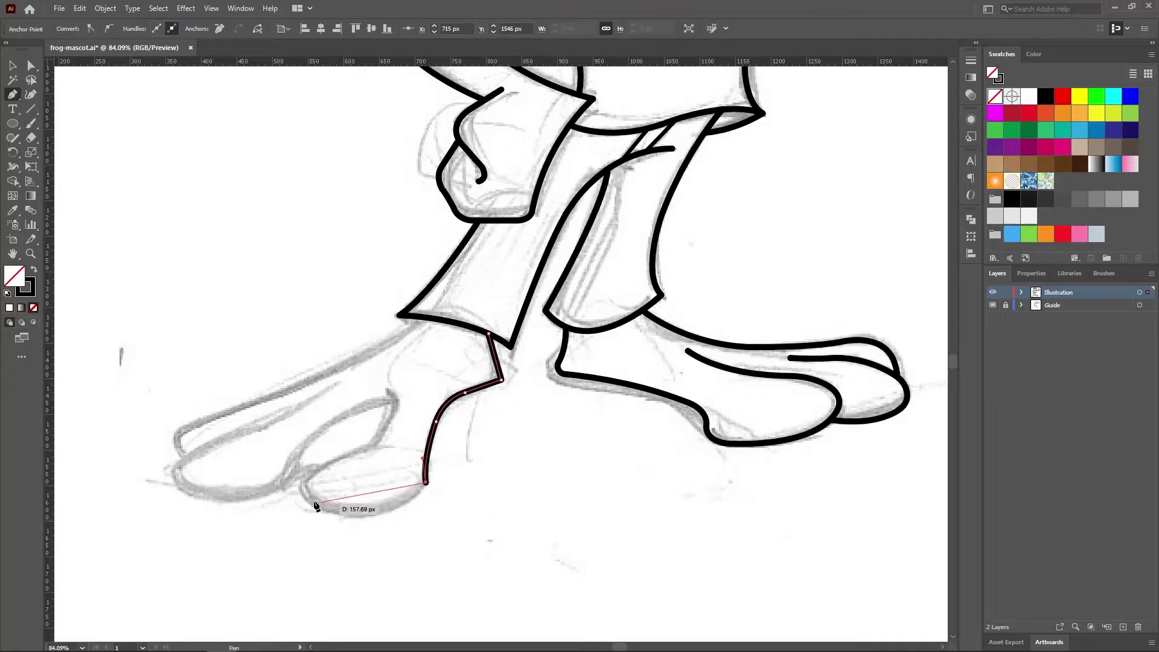
key("ctrl+z")
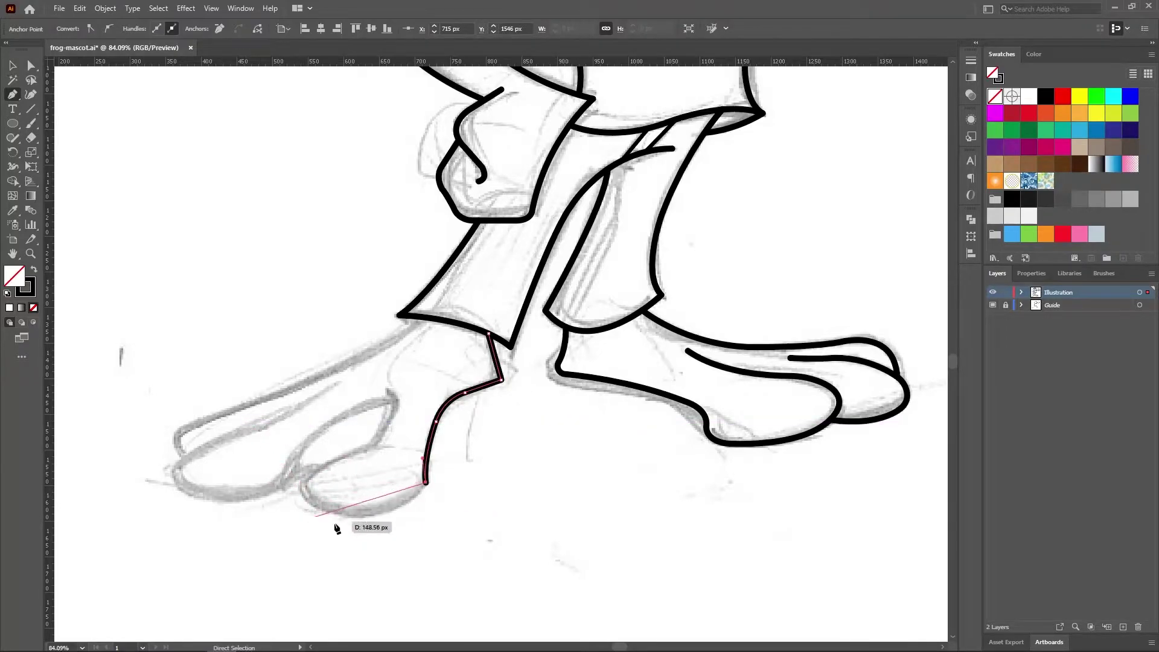
left_click_drag(313, 501, 240, 463)
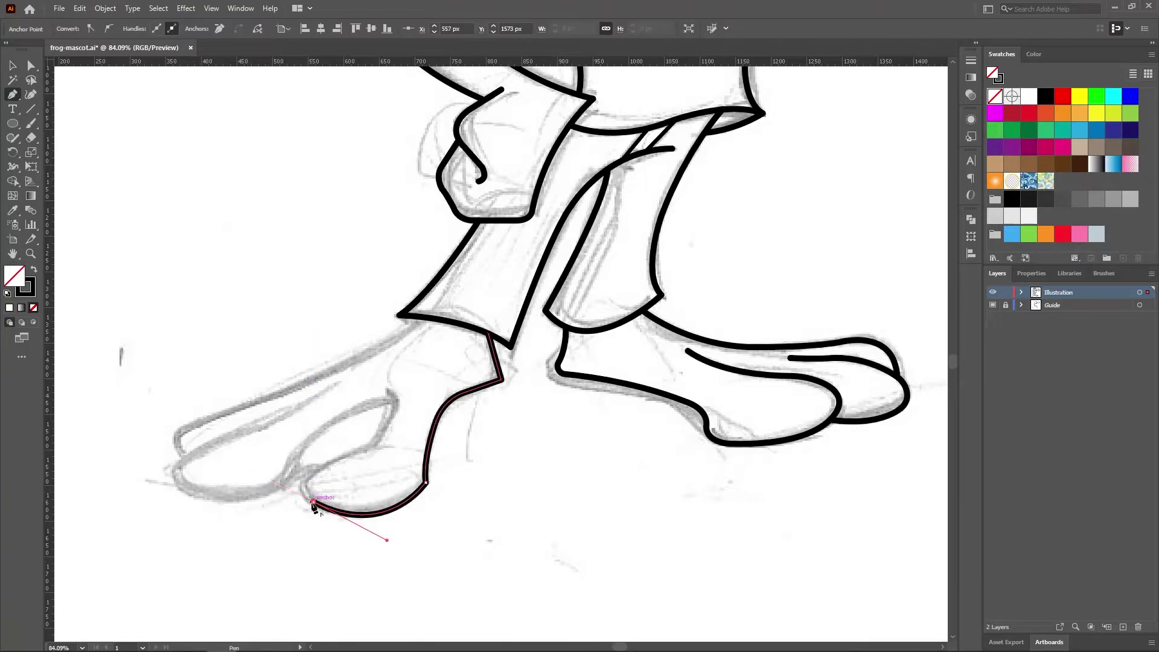
left_click_drag(303, 489, 300, 486)
mouse_move(358, 451)
left_mouse_down()
mouse_move(392, 451)
mouse_move(385, 418)
left_mouse_up()
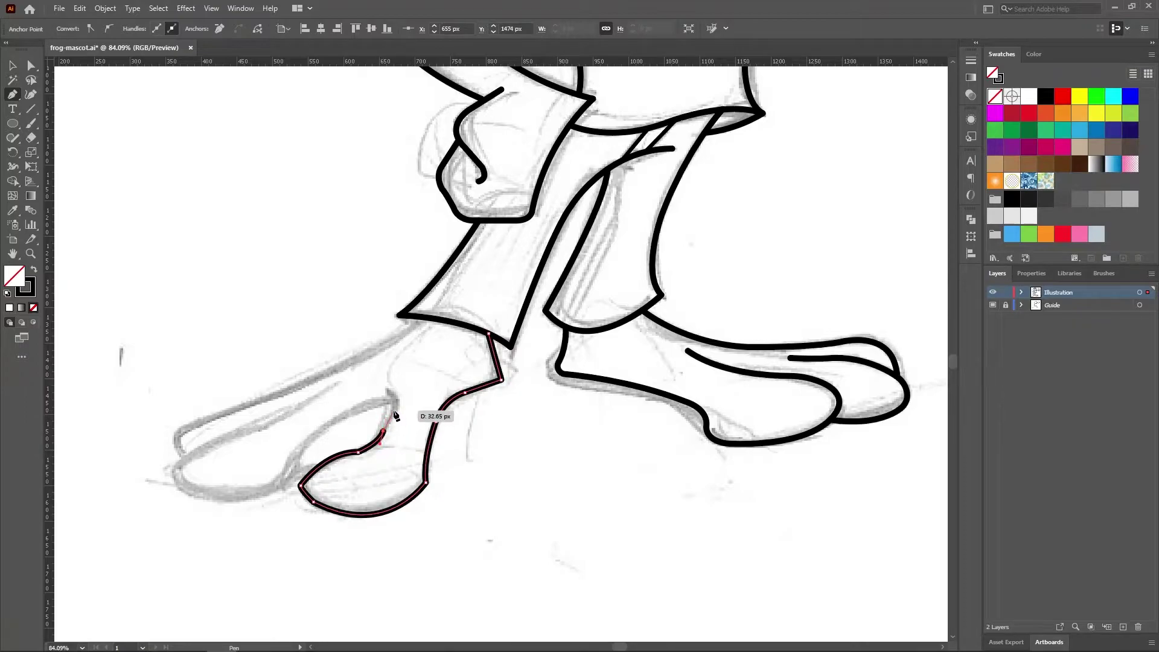
left_click(394, 411)
key("ctrl+z")
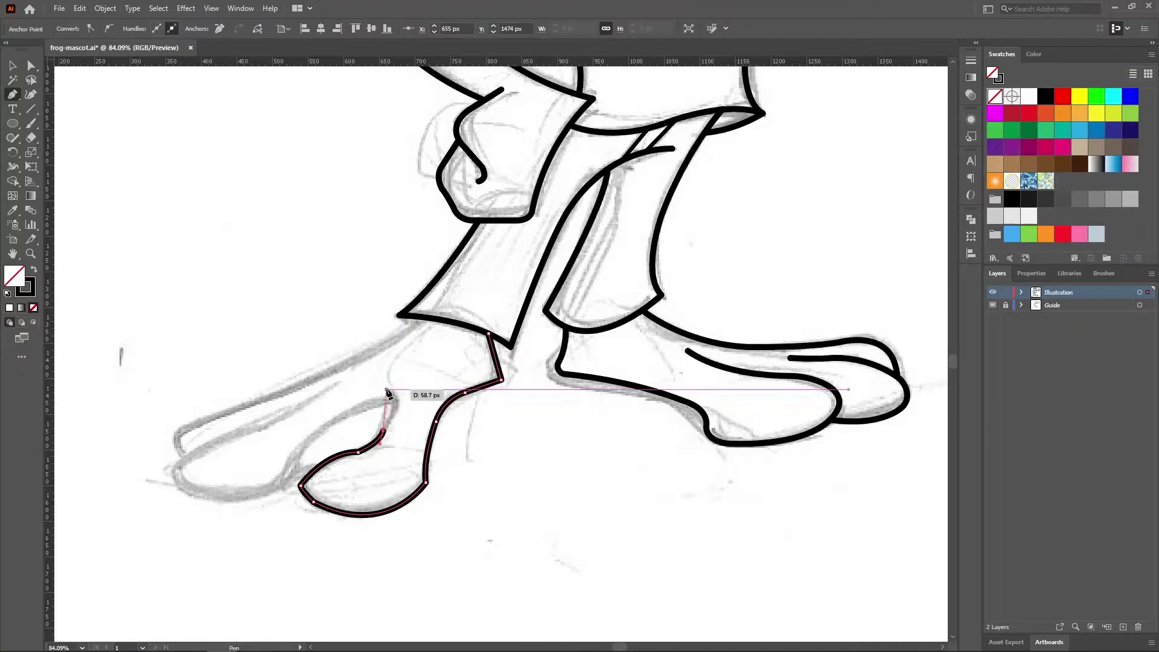
left_click_drag(387, 391, 367, 377)
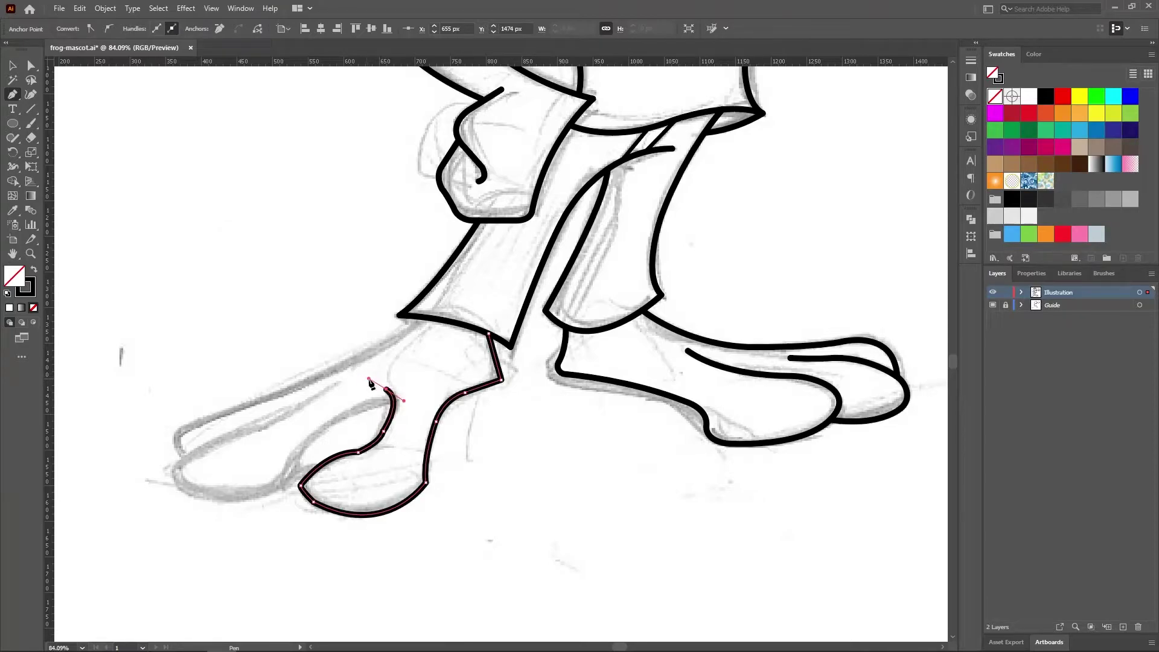
Round the toe's top bend and reshape the end curl with Direct Selection.
left_click_drag(367, 460, 457, 548)
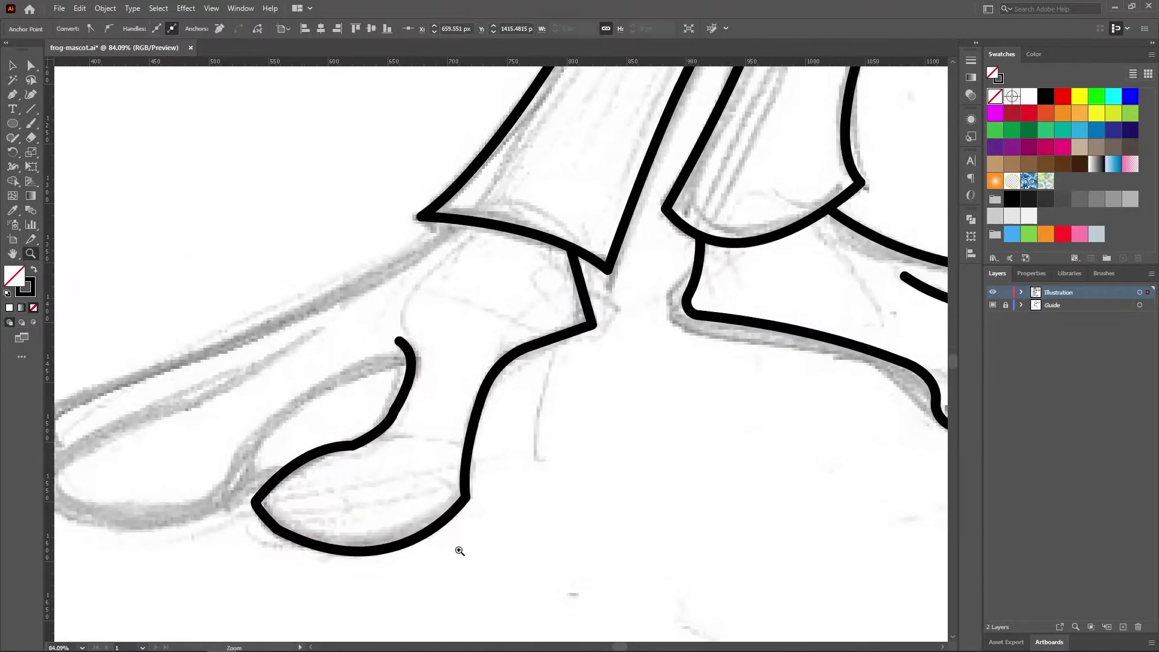
left_click(322, 550)
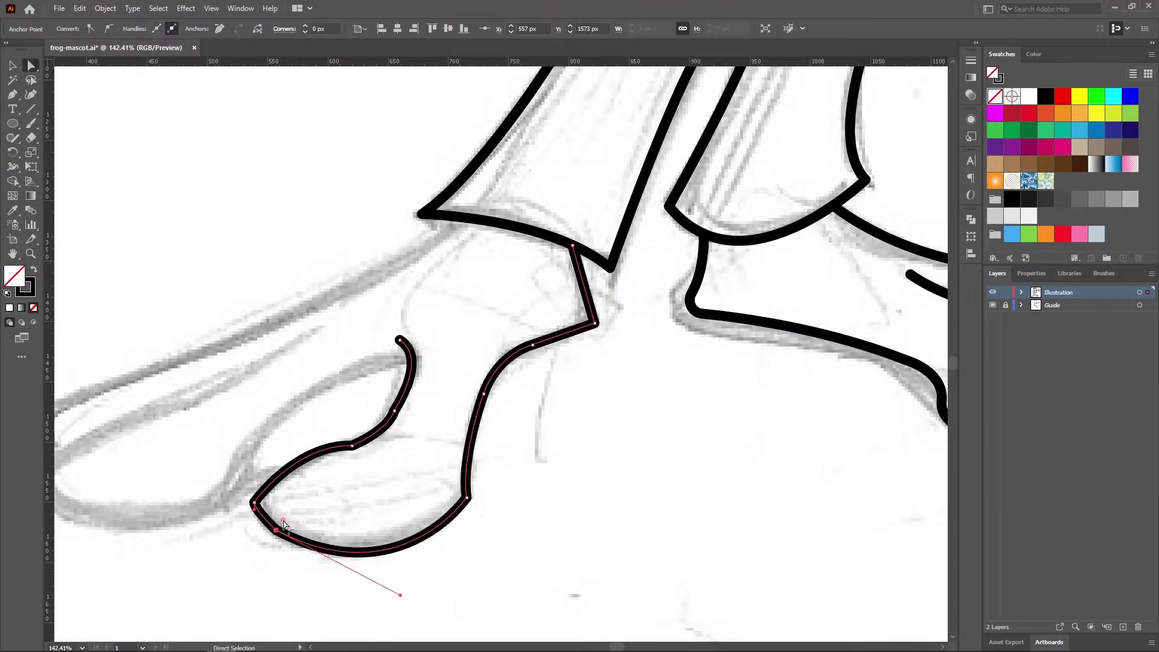
left_click(352, 446)
left_click_drag(362, 417, 329, 335)
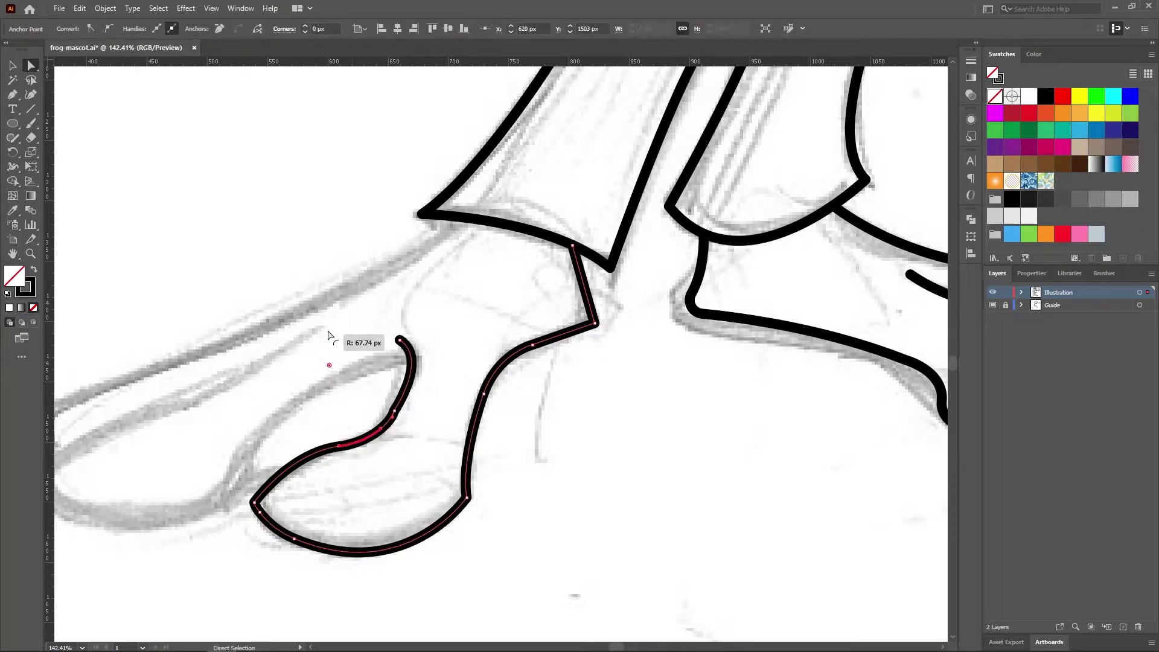
left_click(394, 412)
left_click_drag(428, 359, 432, 355)
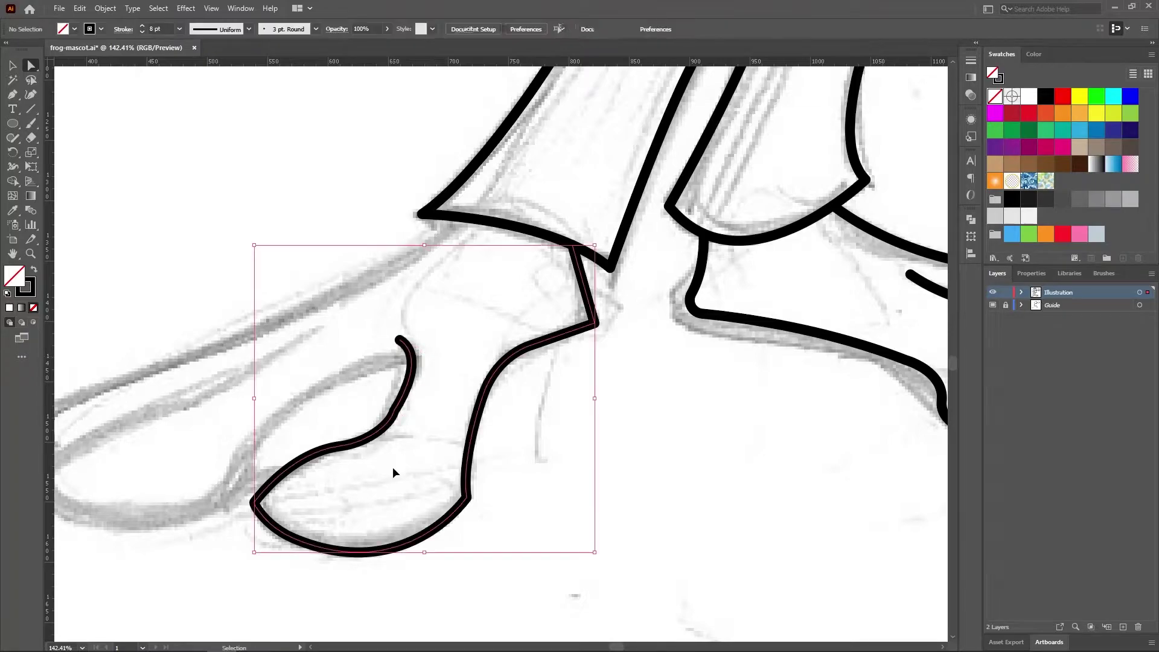
key("a")
left_click(387, 437)
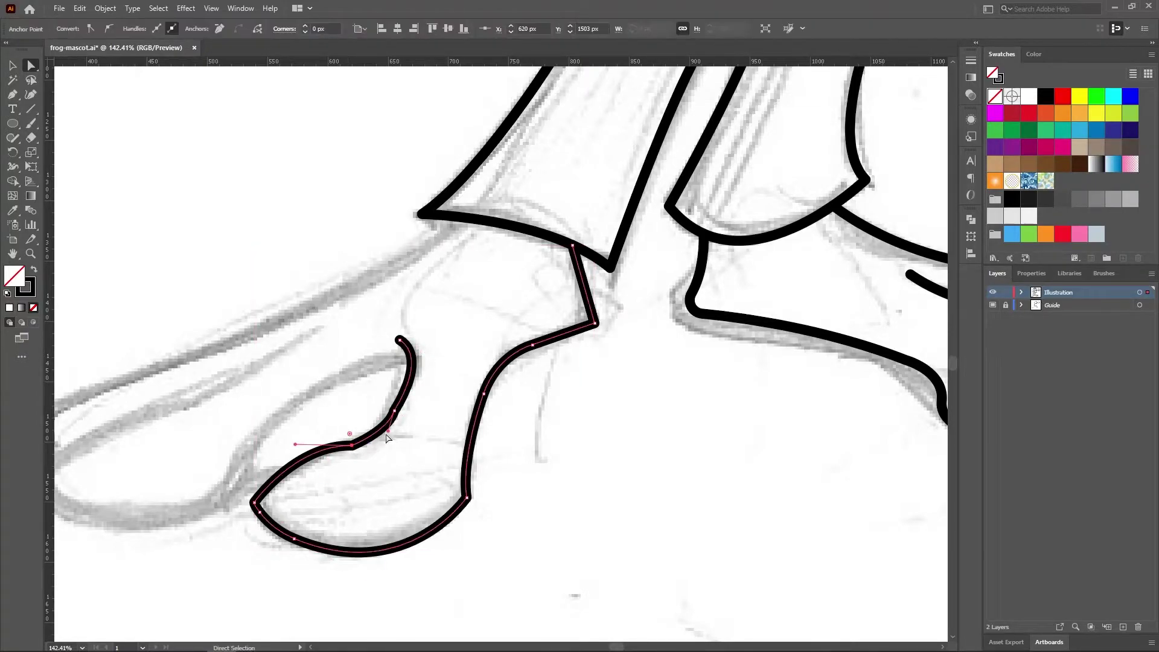
left_click_drag(387, 436, 382, 434)
left_click(144, 303)
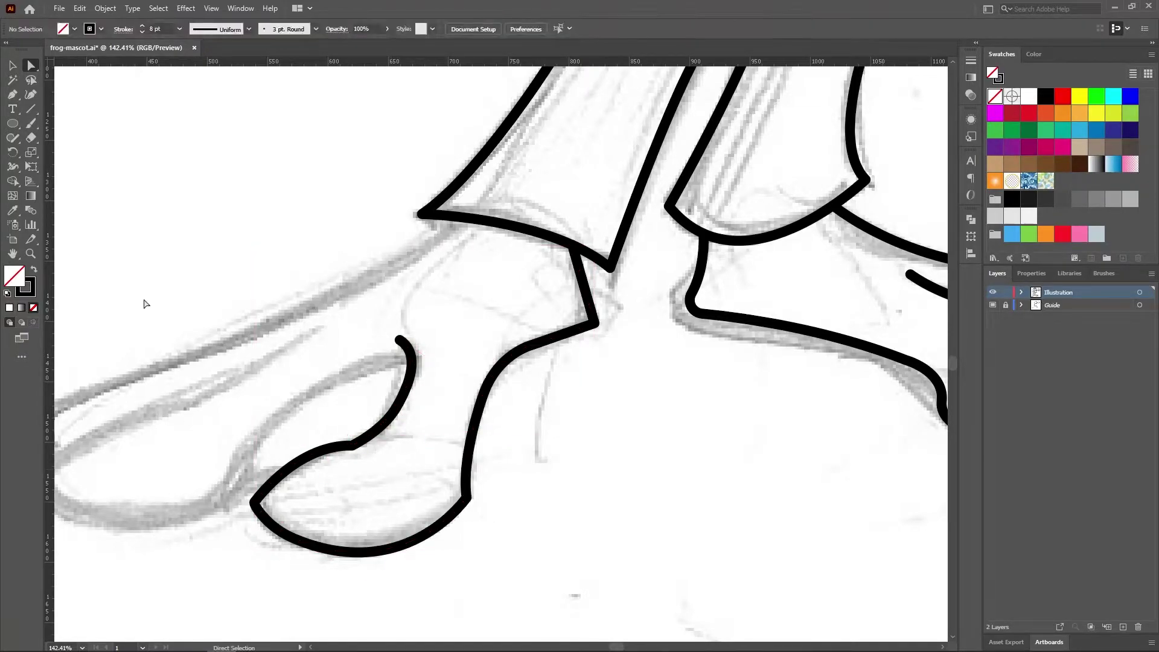
left_click_drag(228, 378, 410, 323)
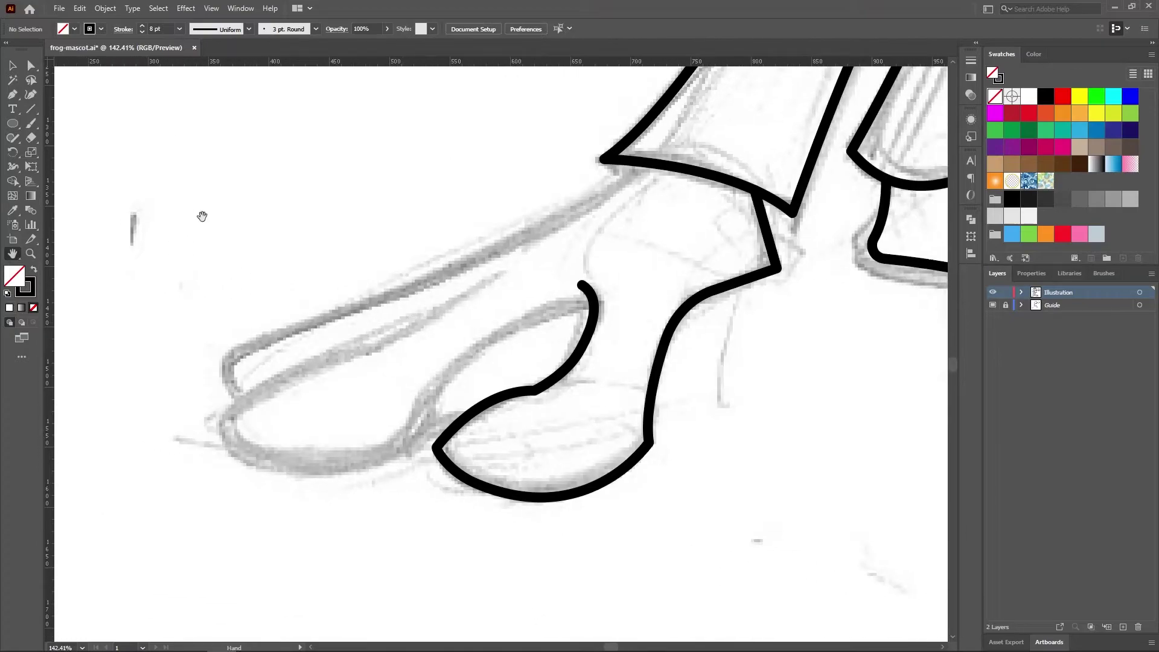
Draw the second toe's outline from the curl's end around its underside to the tip.
left_click(592, 301)
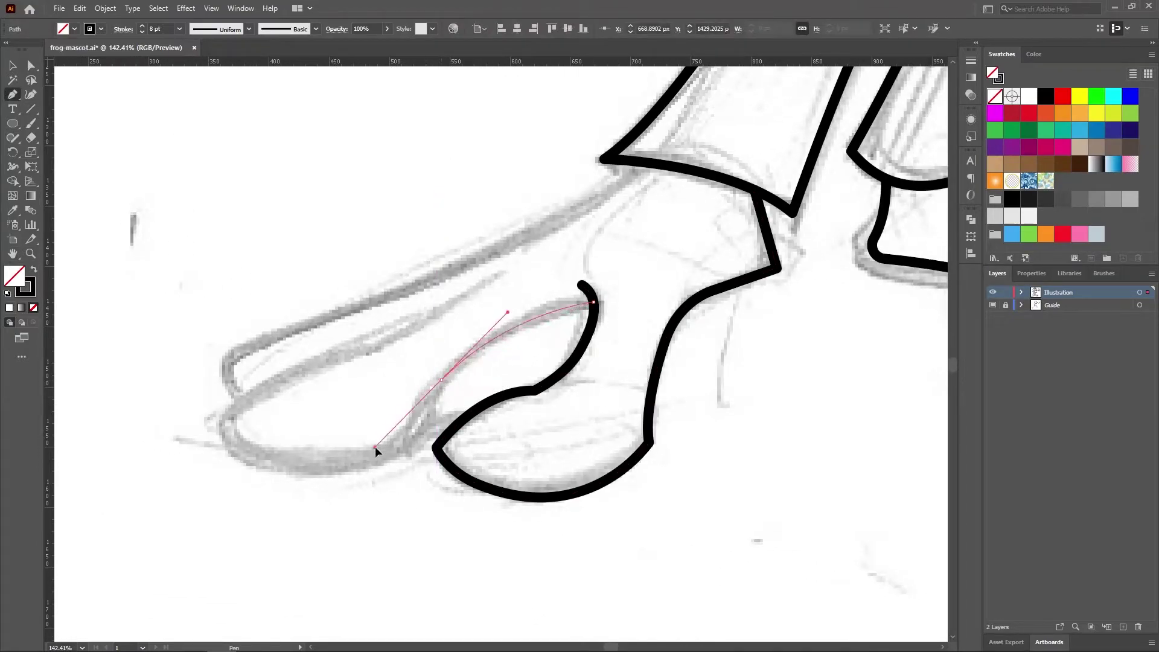
left_click_drag(375, 446, 376, 450)
left_click(440, 380)
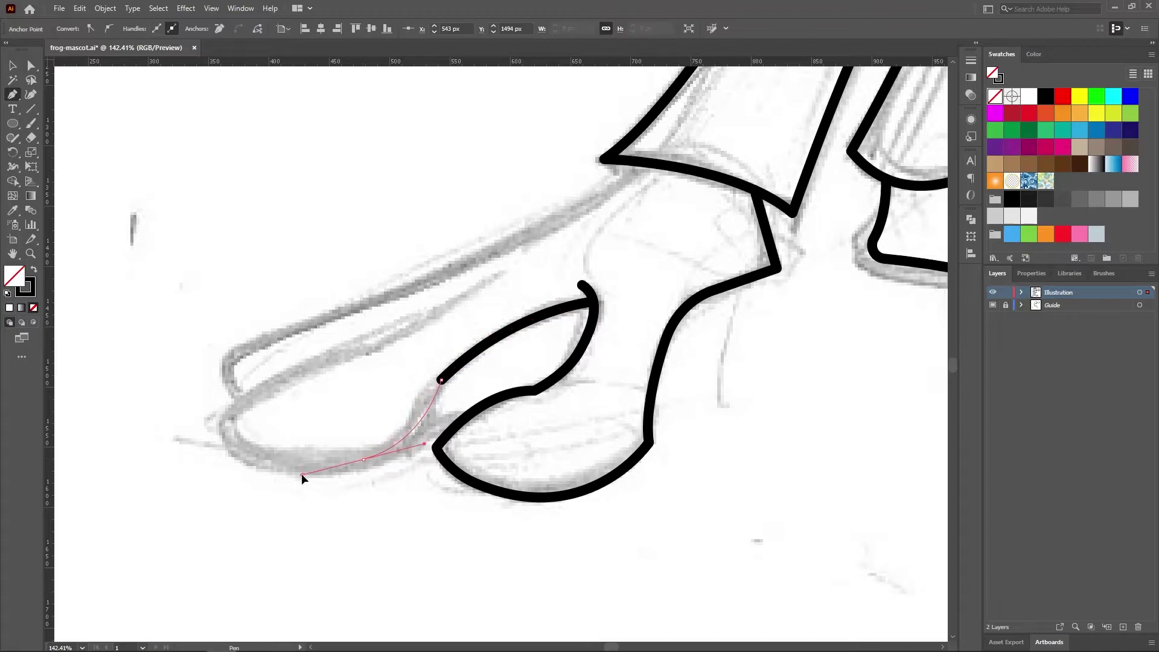
mouse_move(302, 473)
left_mouse_down()
mouse_move(205, 448)
mouse_move(222, 395)
left_mouse_up()
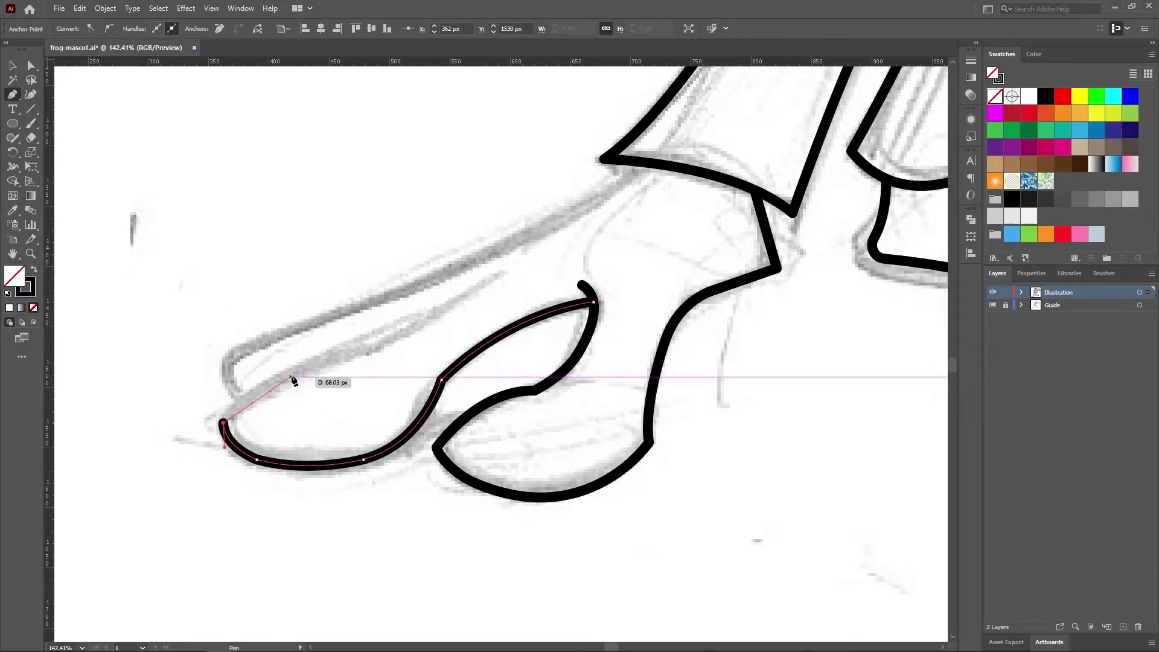
left_click_drag(295, 370, 342, 356)
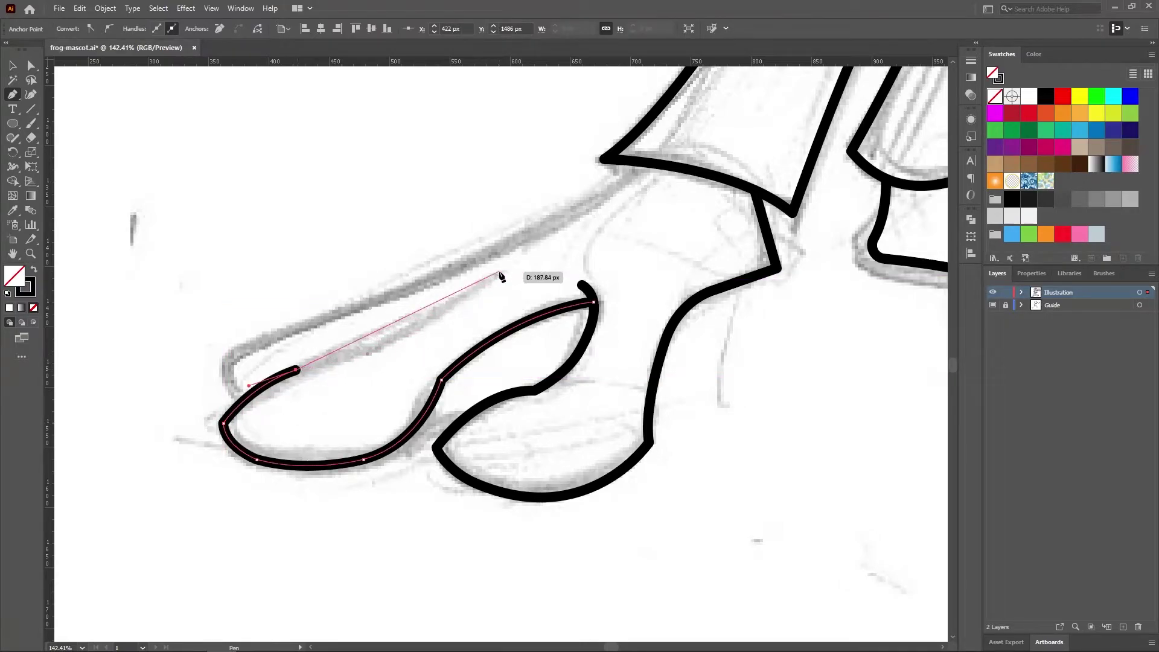
left_click_drag(501, 269, 548, 226)
left_click(31, 65)
Reshape the toe outline's anchors and curves to match the sketch, then deselect.
left_click(299, 317)
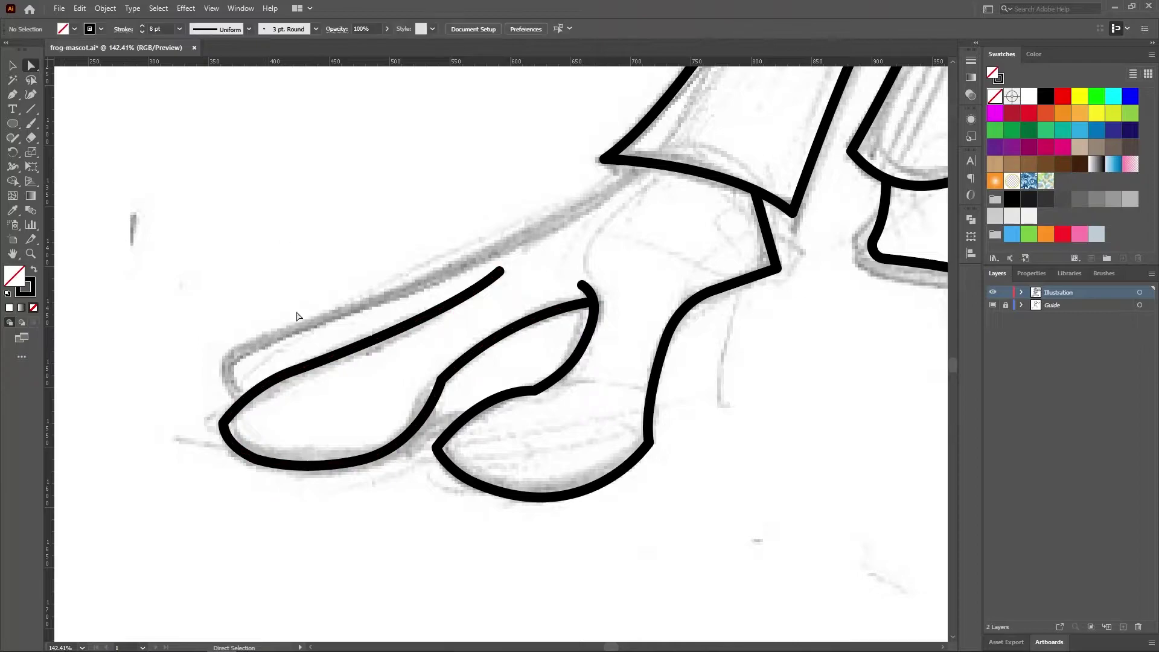
left_click(452, 387)
left_click_drag(452, 387, 536, 448)
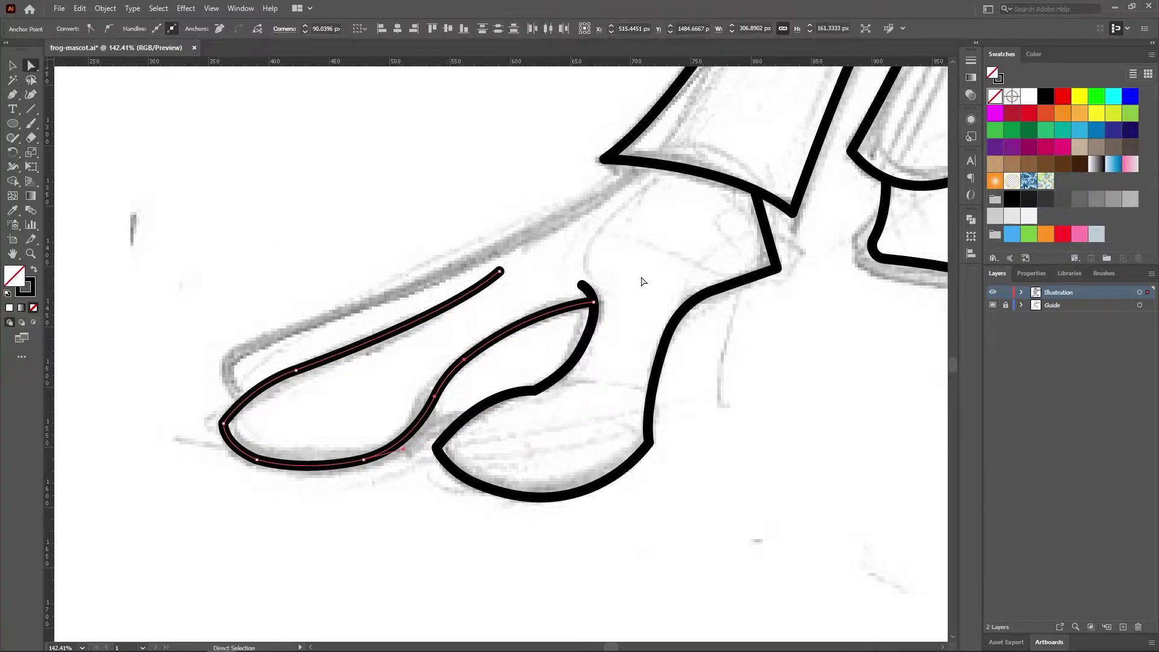
left_click(225, 424)
left_click(362, 417)
left_click(441, 449)
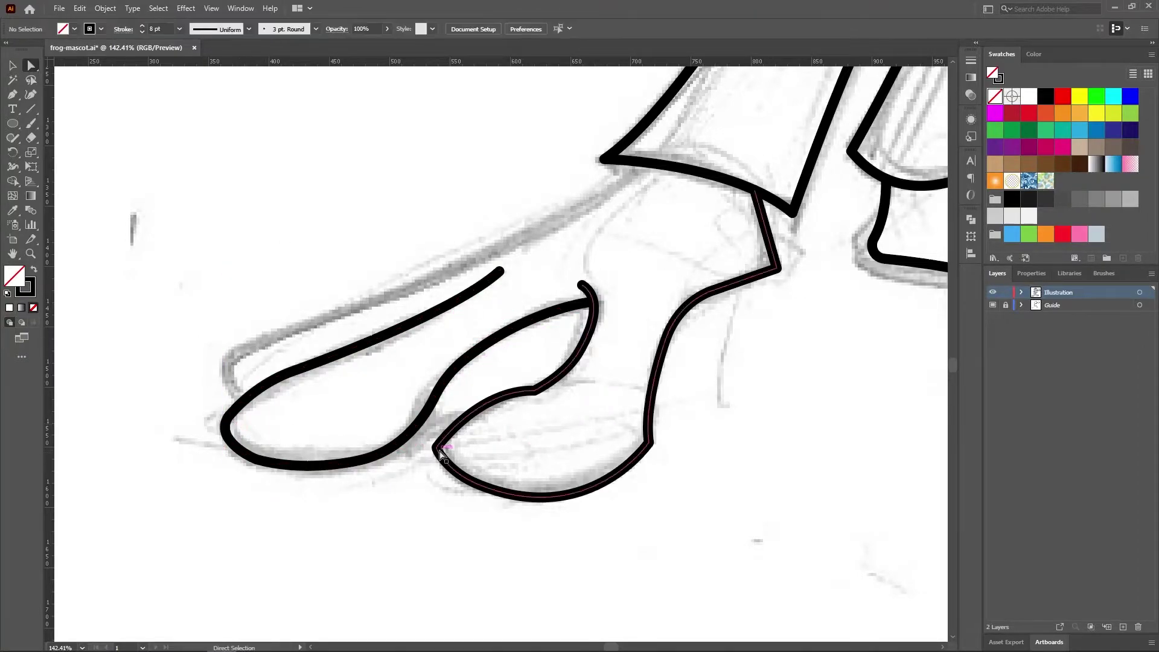
left_click(516, 452)
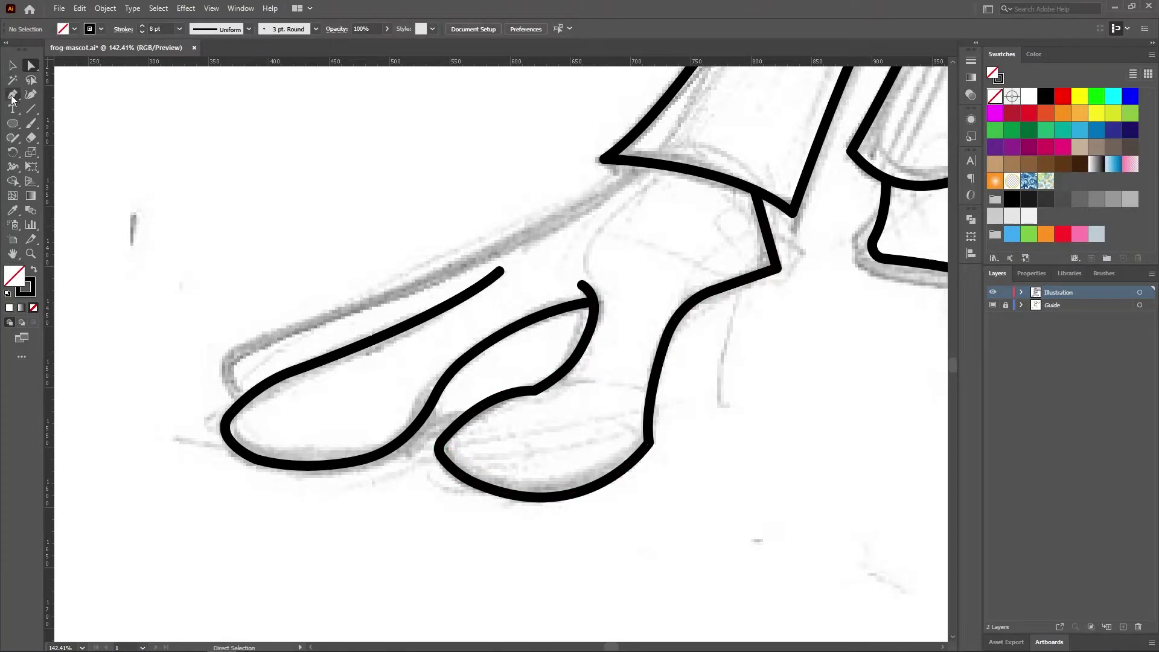
Draw a short curved stroke joining the two toes.
left_click(392, 445)
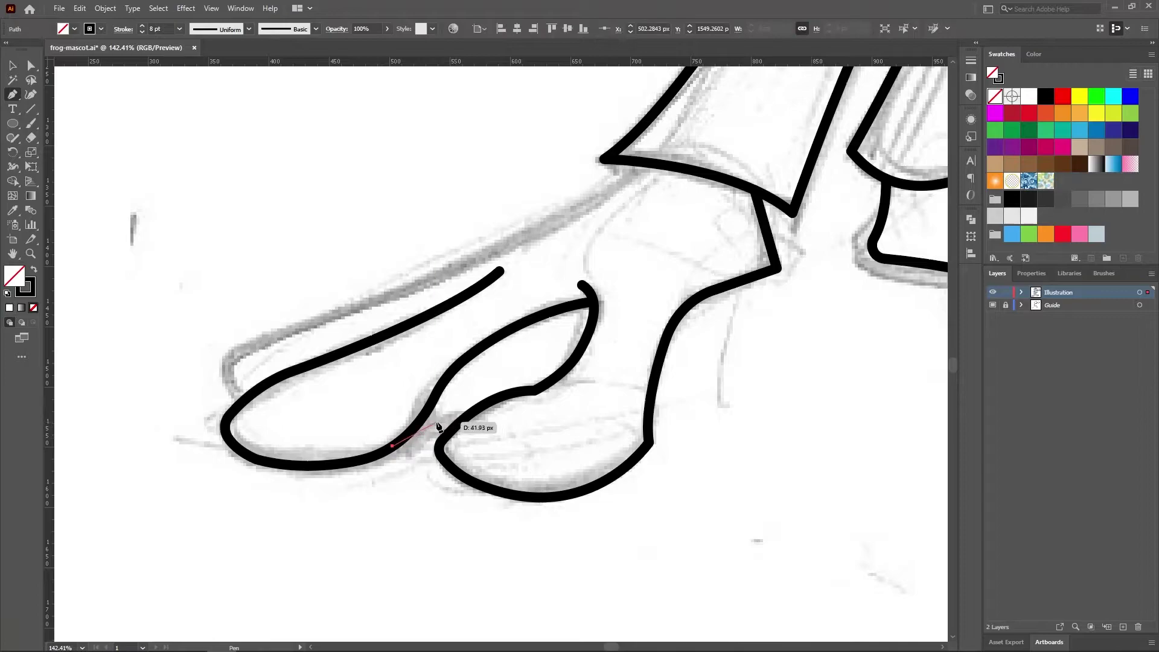
left_click_drag(454, 412, 453, 412)
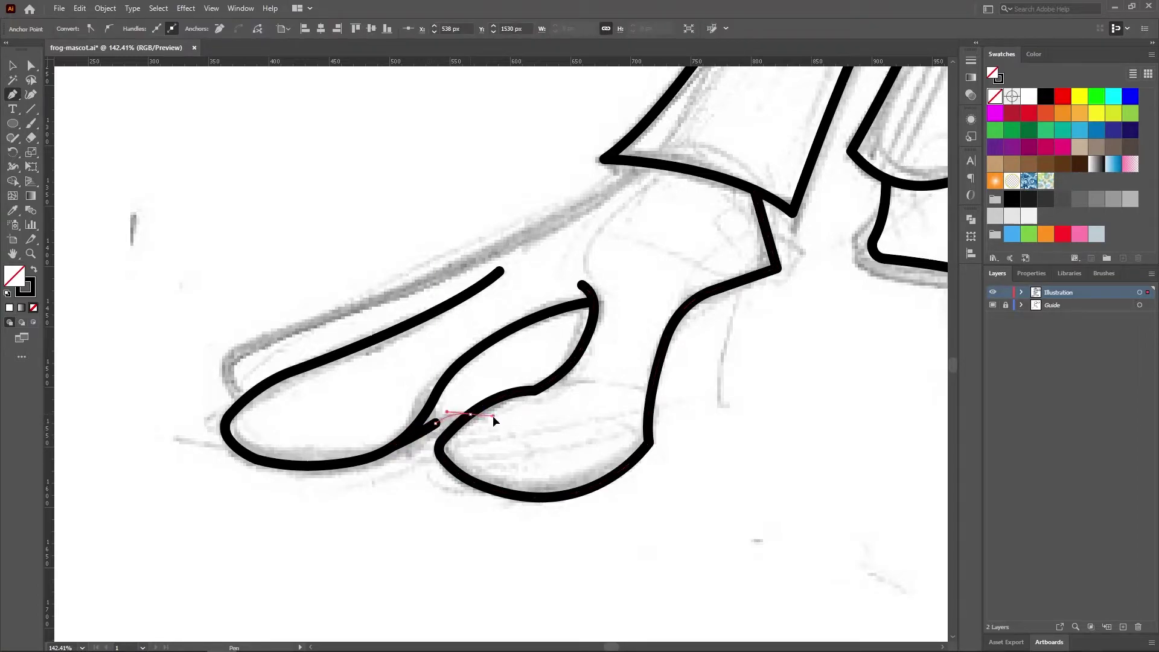
left_click(33, 65)
left_click(440, 421)
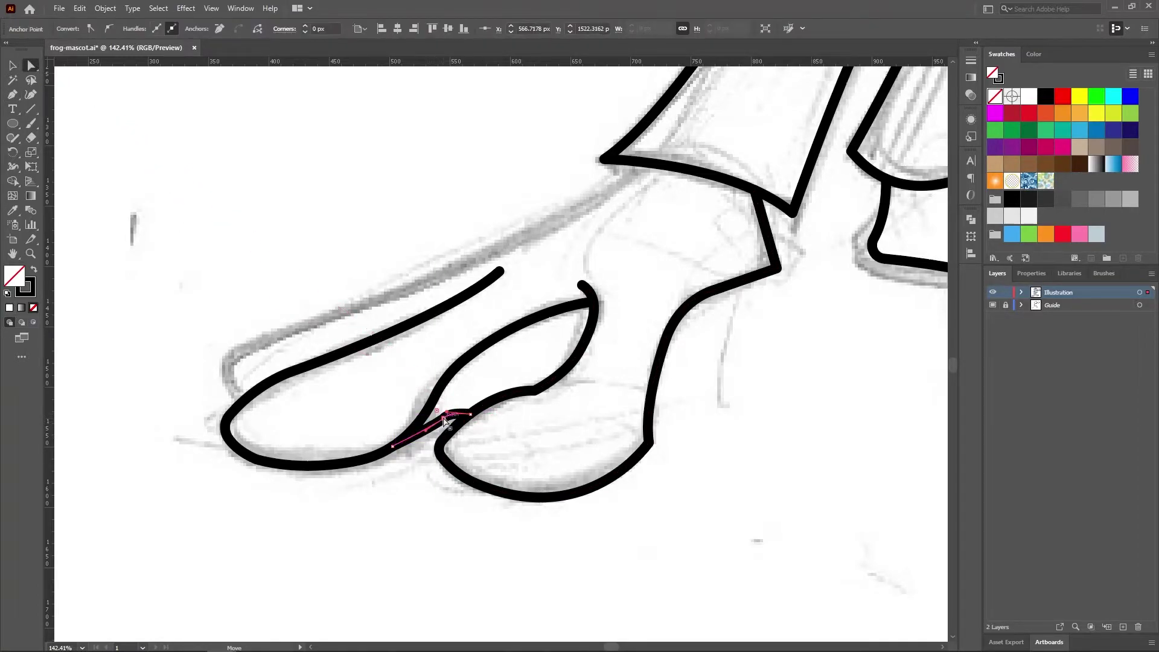
left_click(491, 380)
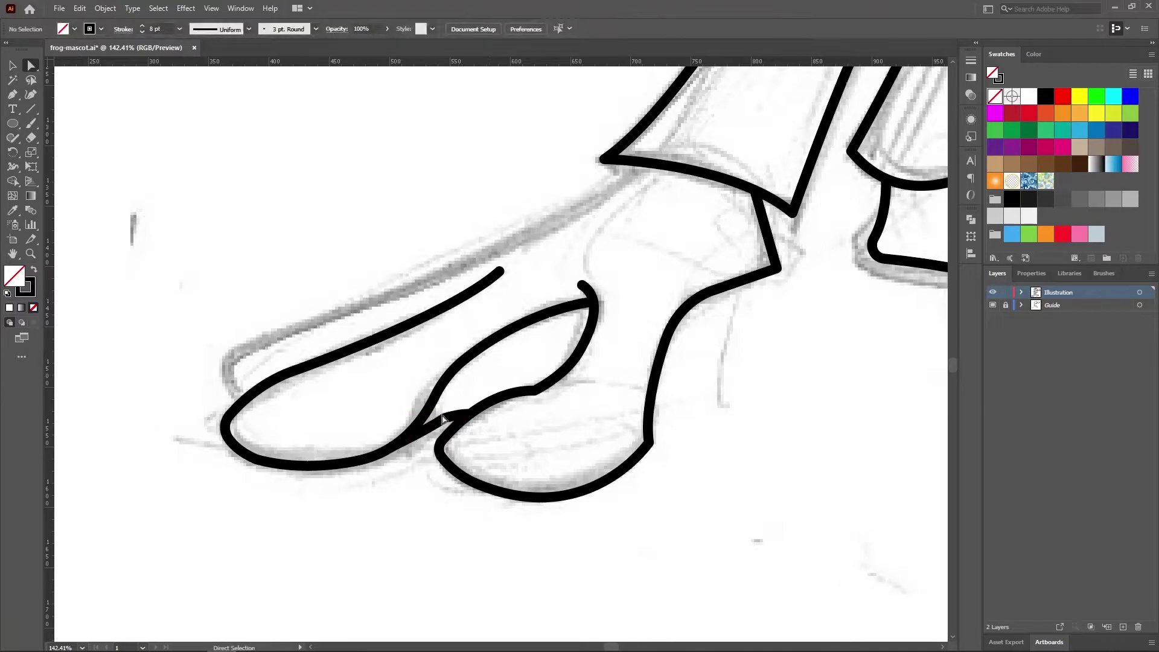
left_click(504, 370)
Trace the foot's top edge from the leg to the toe tip and refine its curved end.
left_click(640, 161)
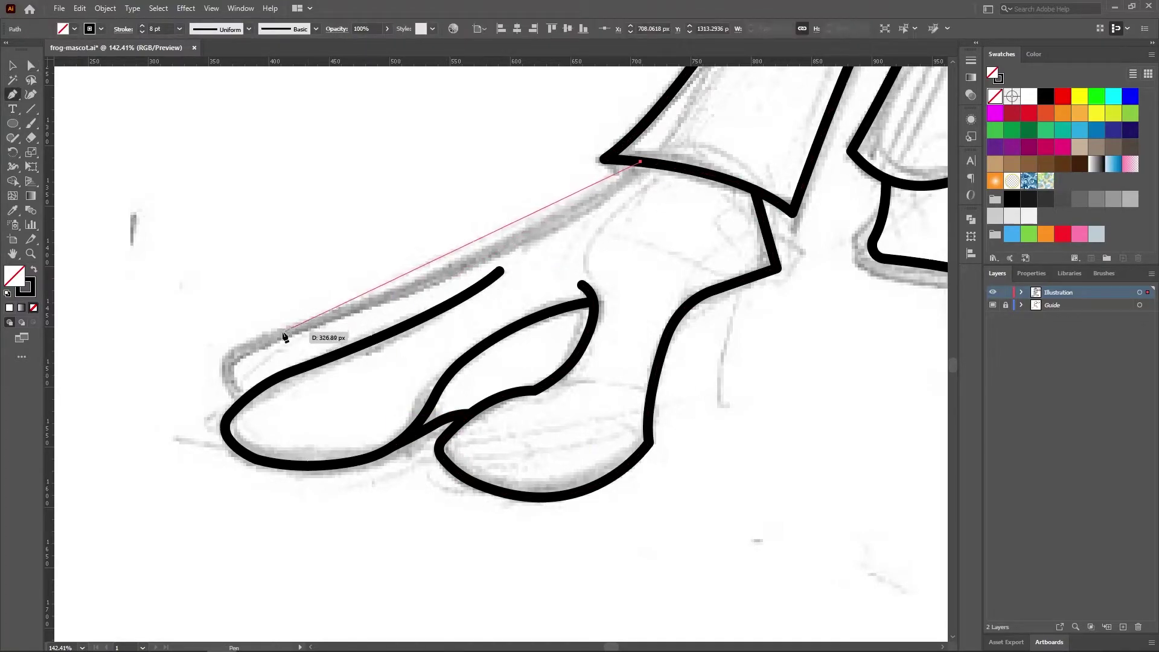
mouse_move(259, 343)
left_mouse_down()
mouse_move(203, 366)
mouse_move(121, 429)
left_mouse_up()
scroll(183, 378, "left", 5)
mouse_move(403, 343)
left_mouse_down()
mouse_move(385, 370)
mouse_move(386, 399)
left_mouse_up()
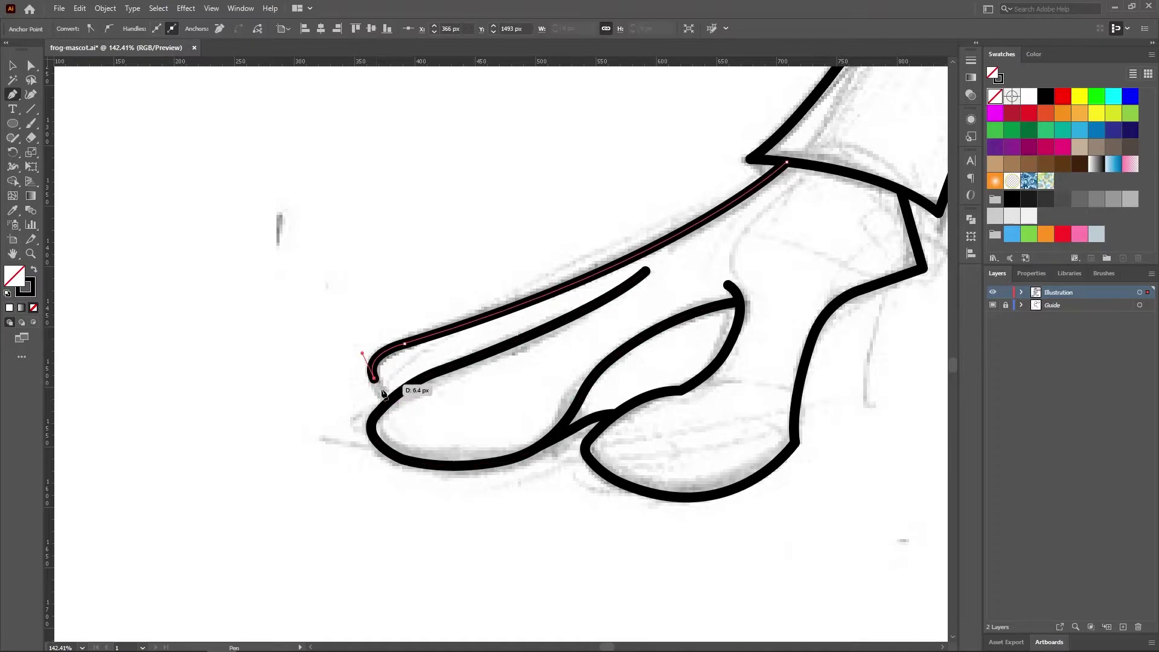
left_click(31, 65)
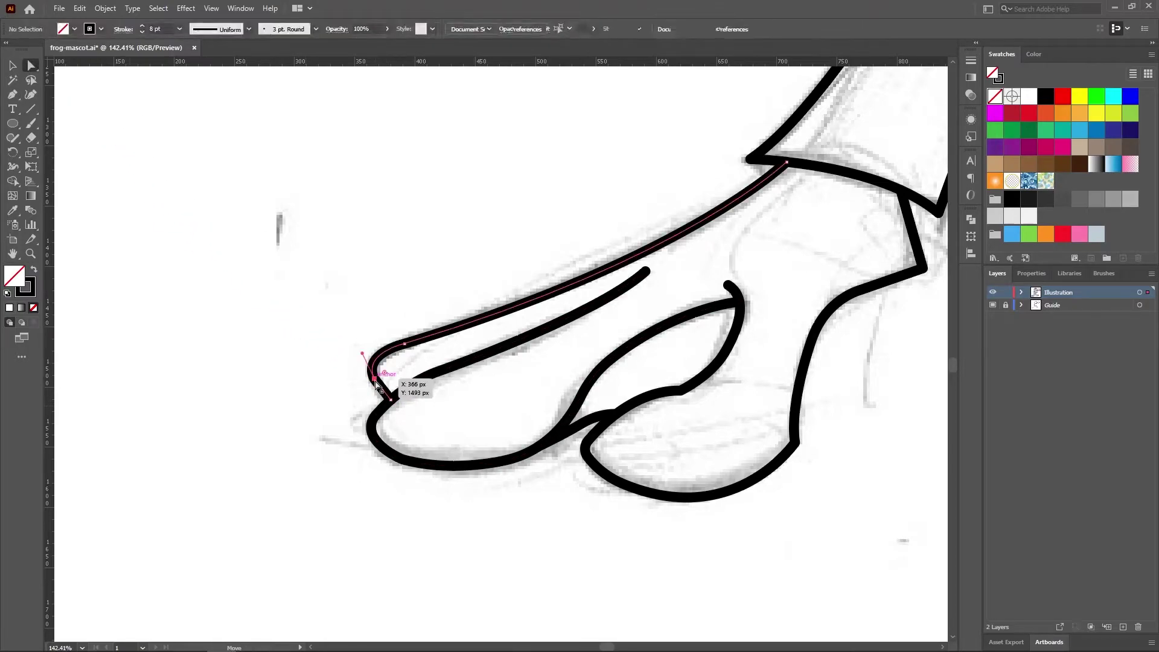
left_click_drag(375, 380, 384, 391)
left_click(329, 406)
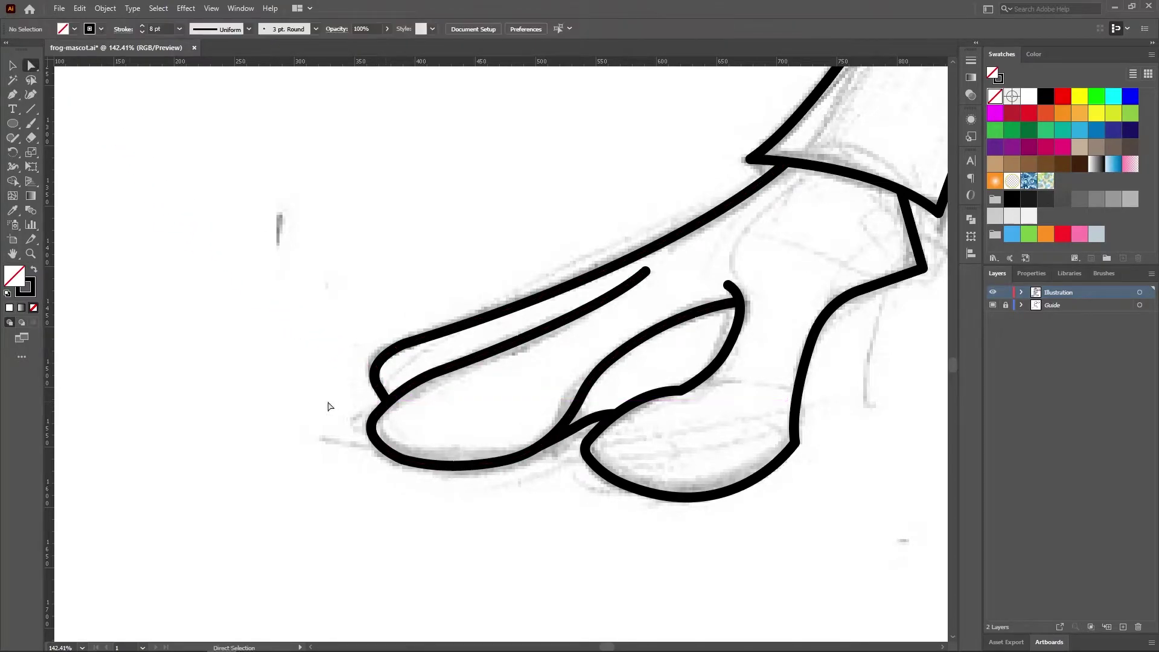
left_click(408, 349)
Fit the artboard, hide the Guide layer's sketch, and zoom in on the frog's eyes.
left_click(393, 261)
left_click(31, 254)
left_click(563, 238, "alt")
key("ctrl+0")
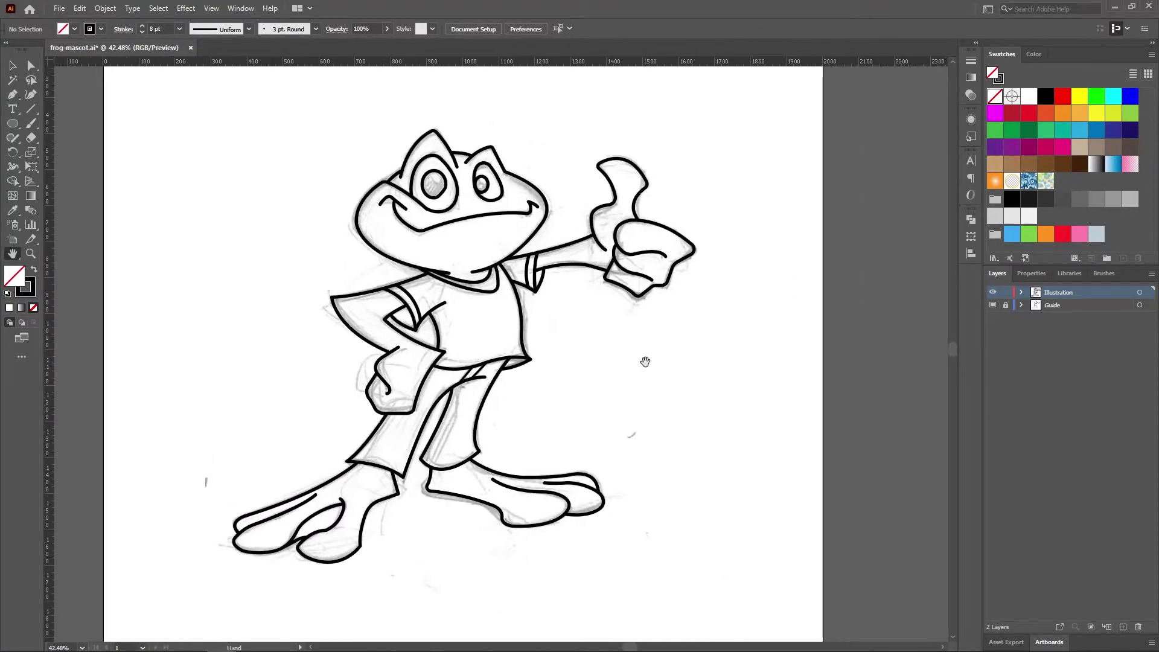
left_click(992, 305)
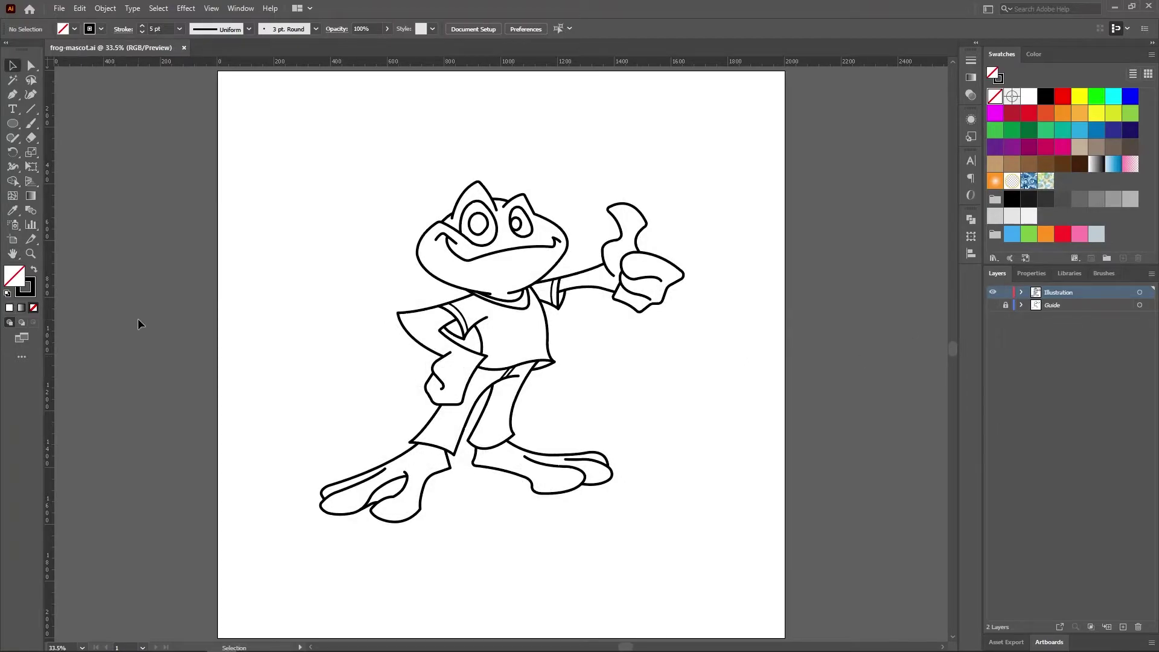
left_click(30, 253)
left_click_drag(508, 257, 82, 200)
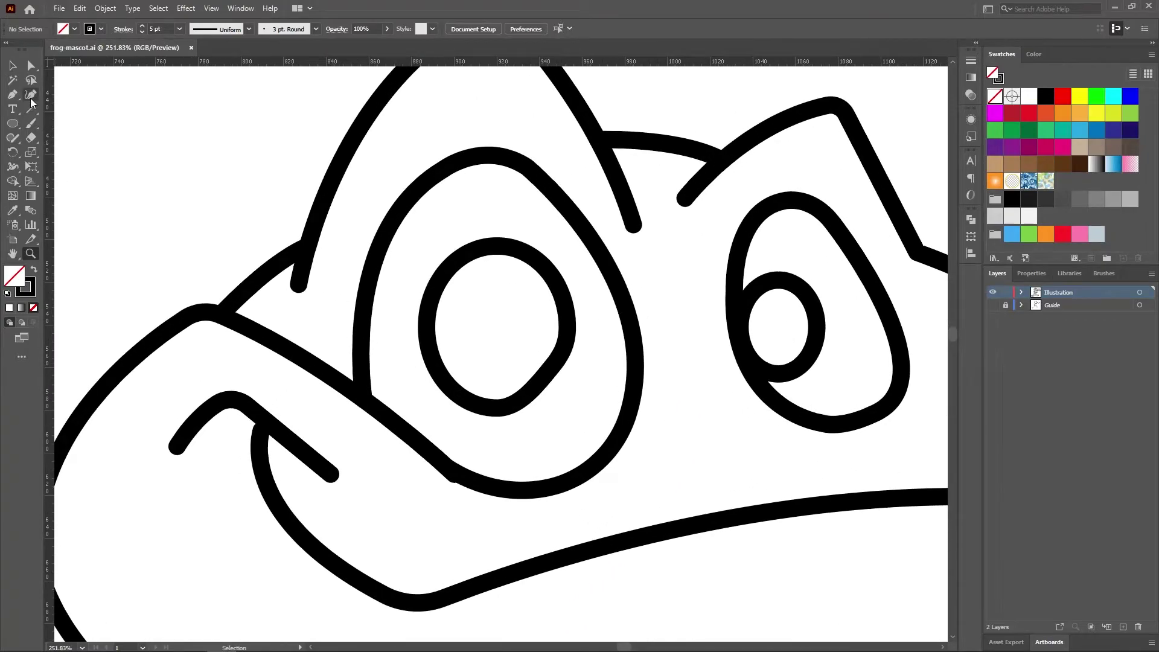
Taper the lower end of the stroke over the left eye with the Width tool.
left_click(31, 153)
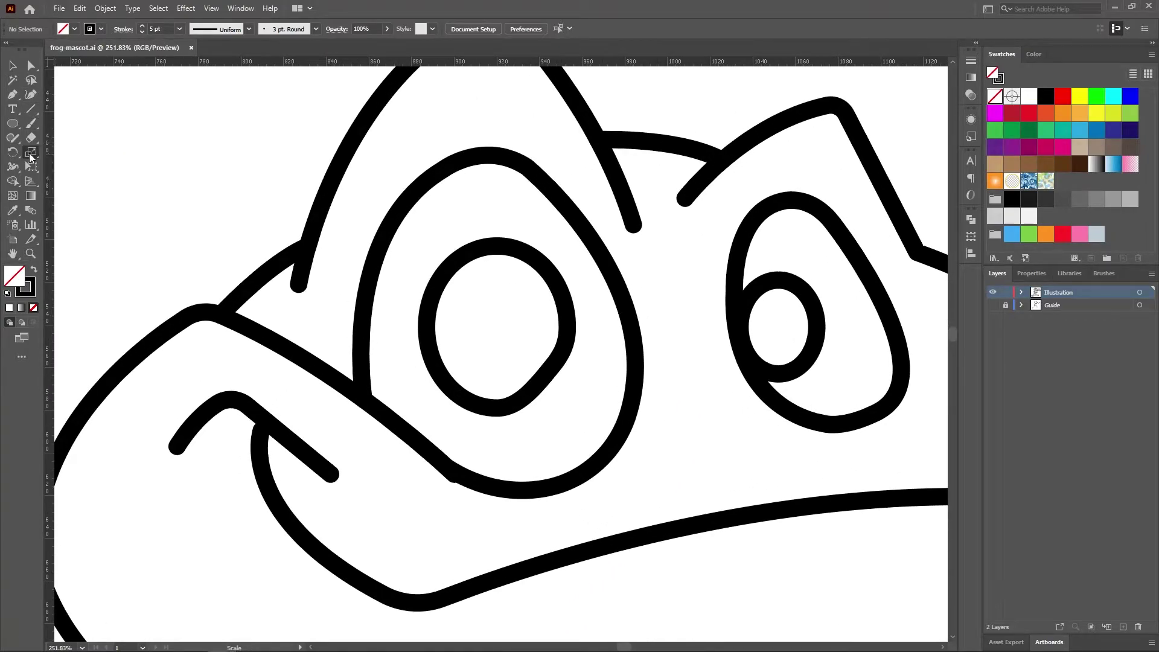
left_click(13, 168)
left_click_drag(299, 284, 303, 284)
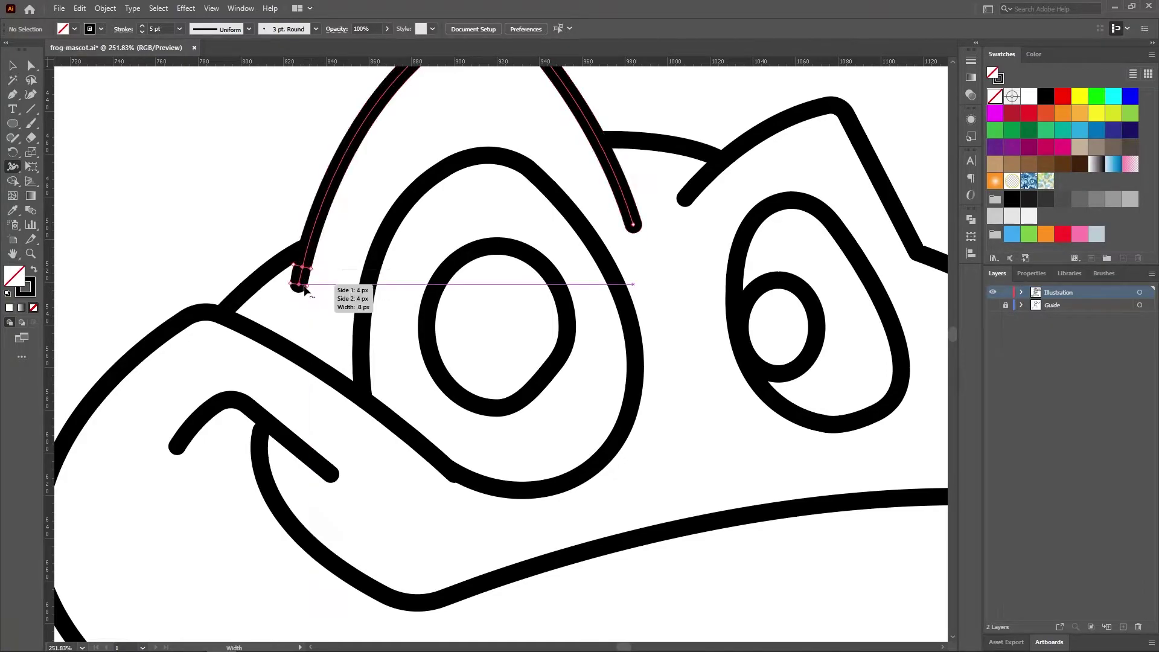
mouse_move(305, 273)
left_mouse_down()
mouse_move(300, 290)
mouse_move(311, 273)
left_mouse_up()
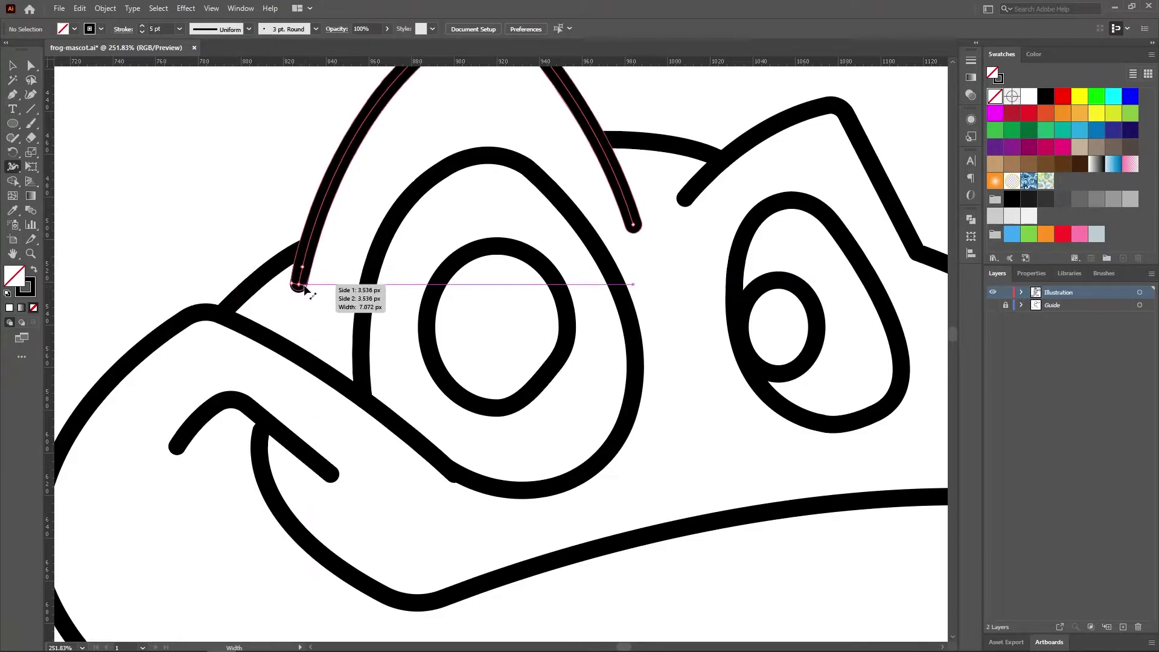
left_click_drag(309, 274, 315, 226)
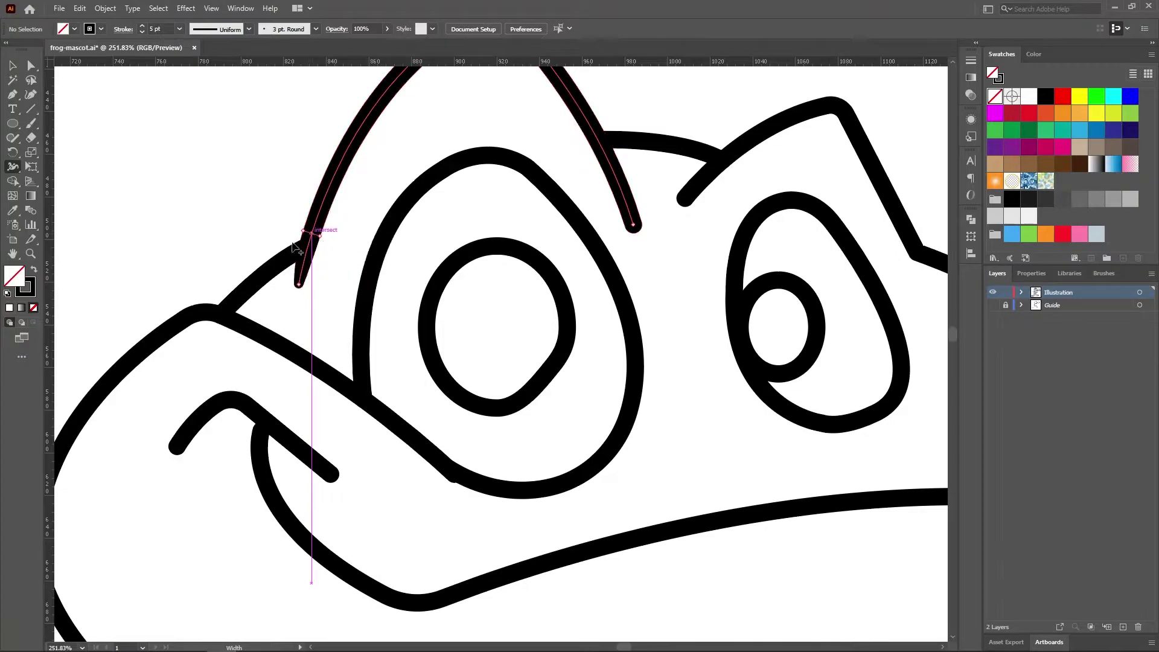
key("v")
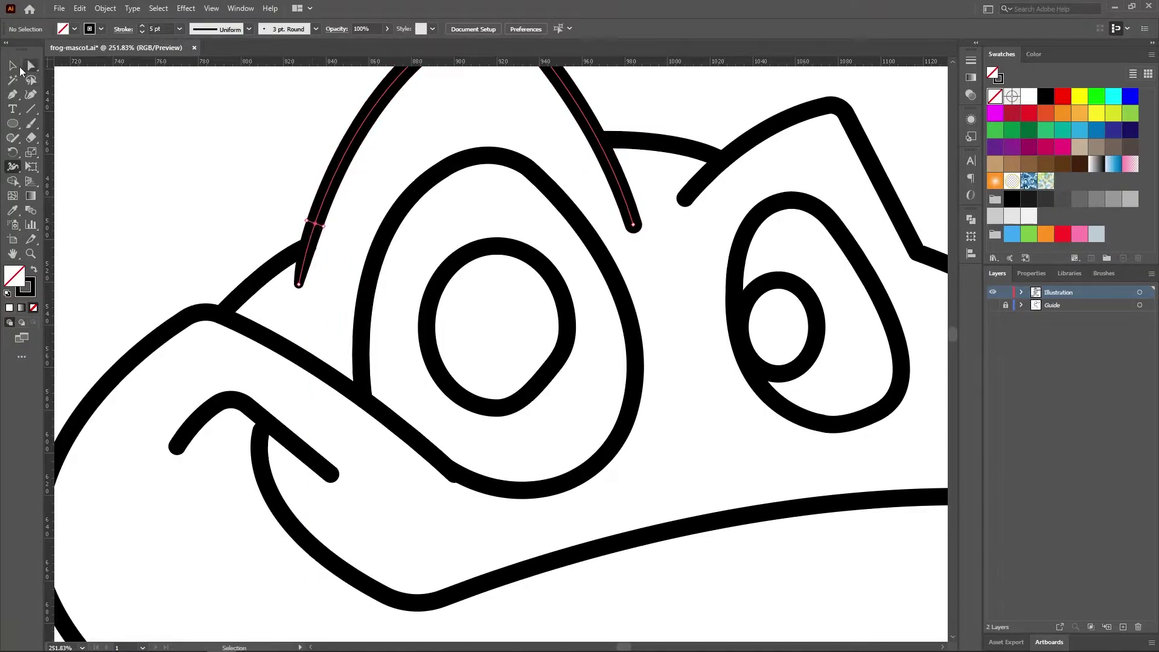
left_click(129, 143)
Nudge the line's base anchor slightly left and down with Direct Selection.
key("h")
left_click_drag(330, 261, 165, 367)
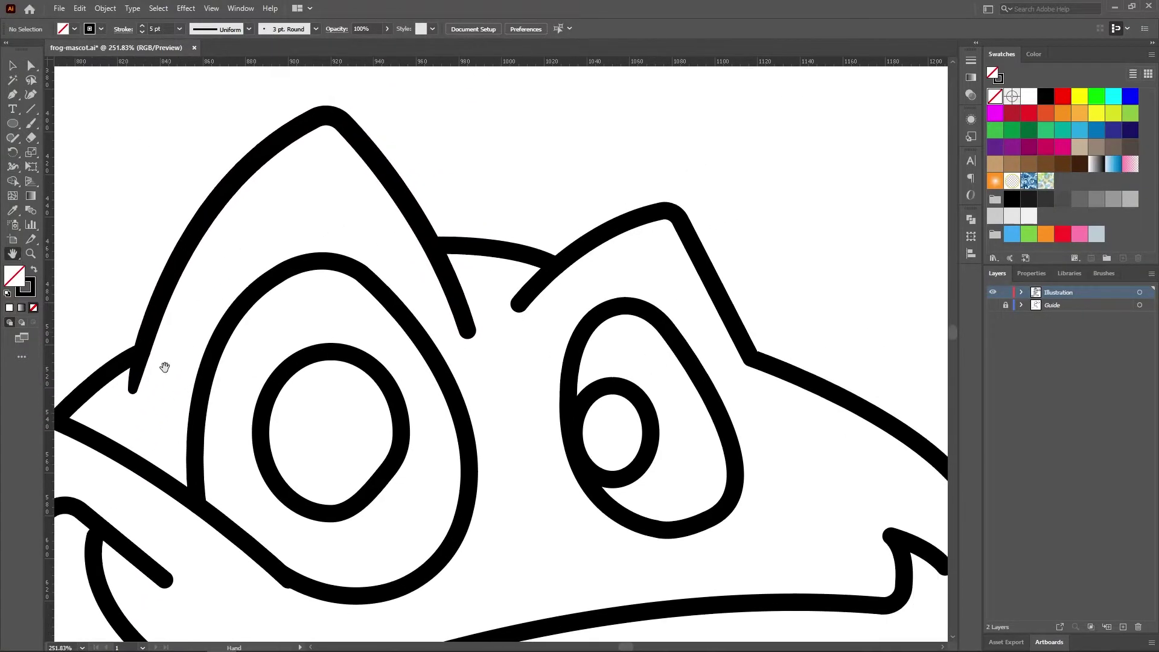
left_click(32, 67)
left_click(141, 351)
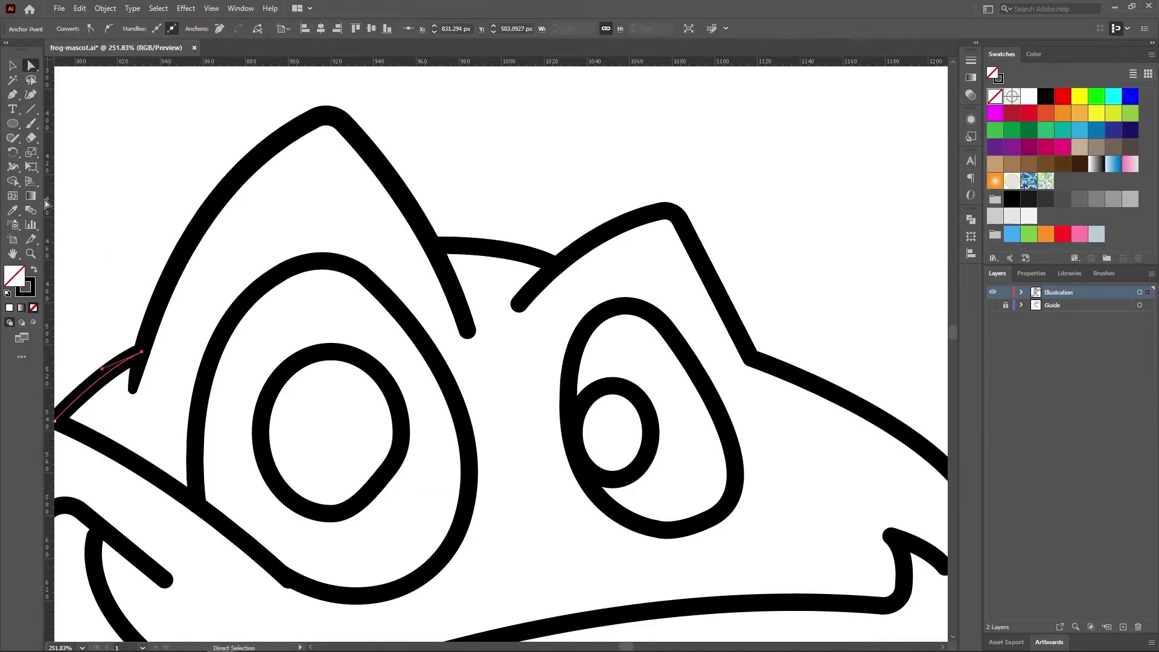
left_click(12, 168)
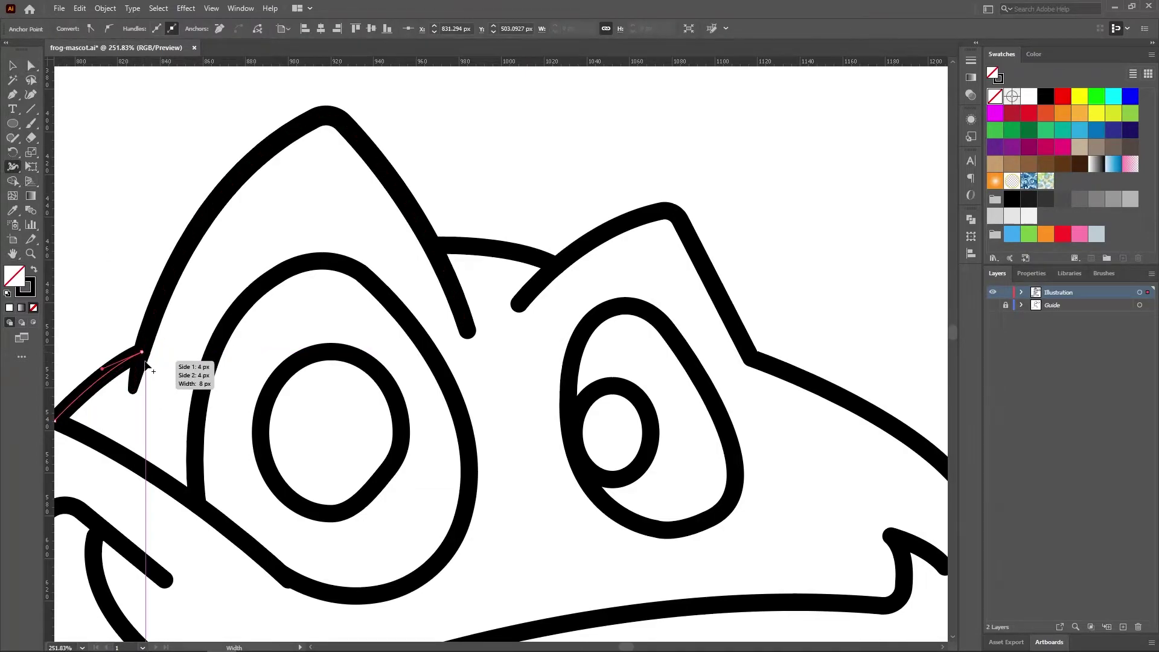
left_click(30, 66)
left_click_drag(143, 354, 138, 353)
left_click(103, 324)
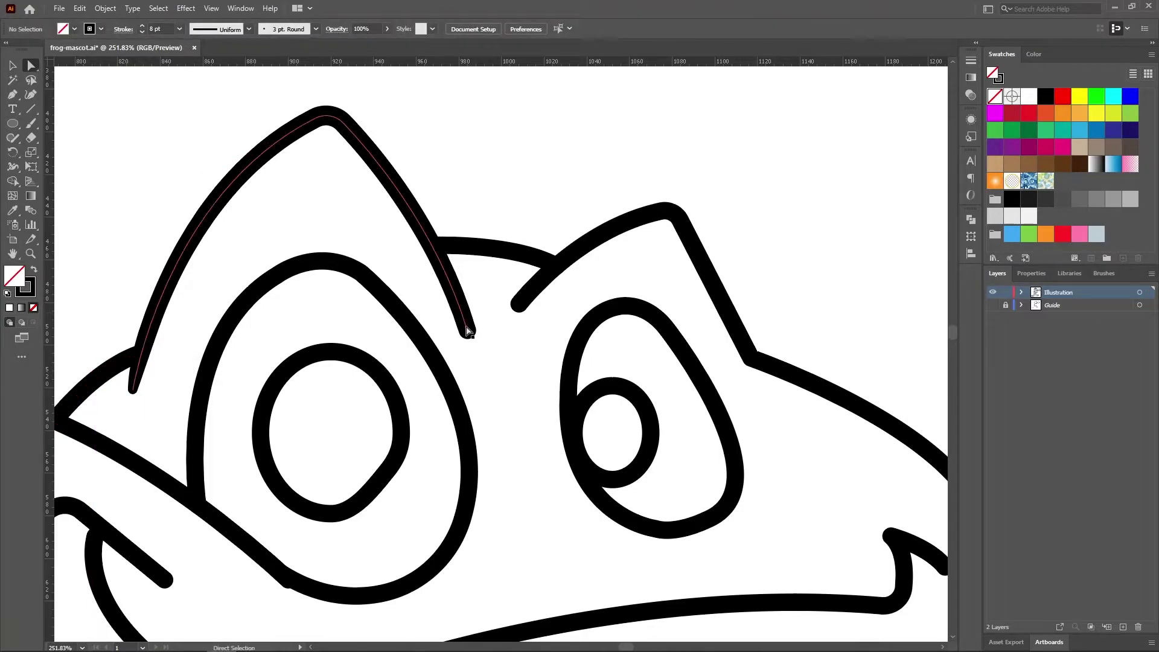
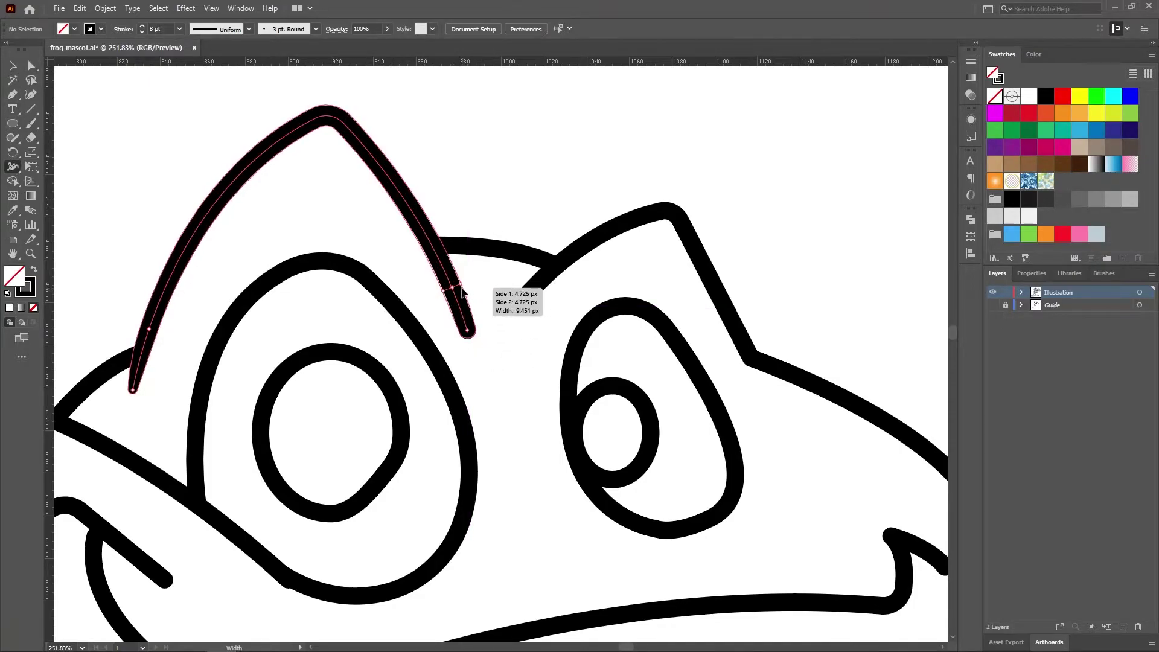
Taper the left crest stroke's tip and narrow it near the apex with width points.
left_click_drag(475, 330, 477, 340)
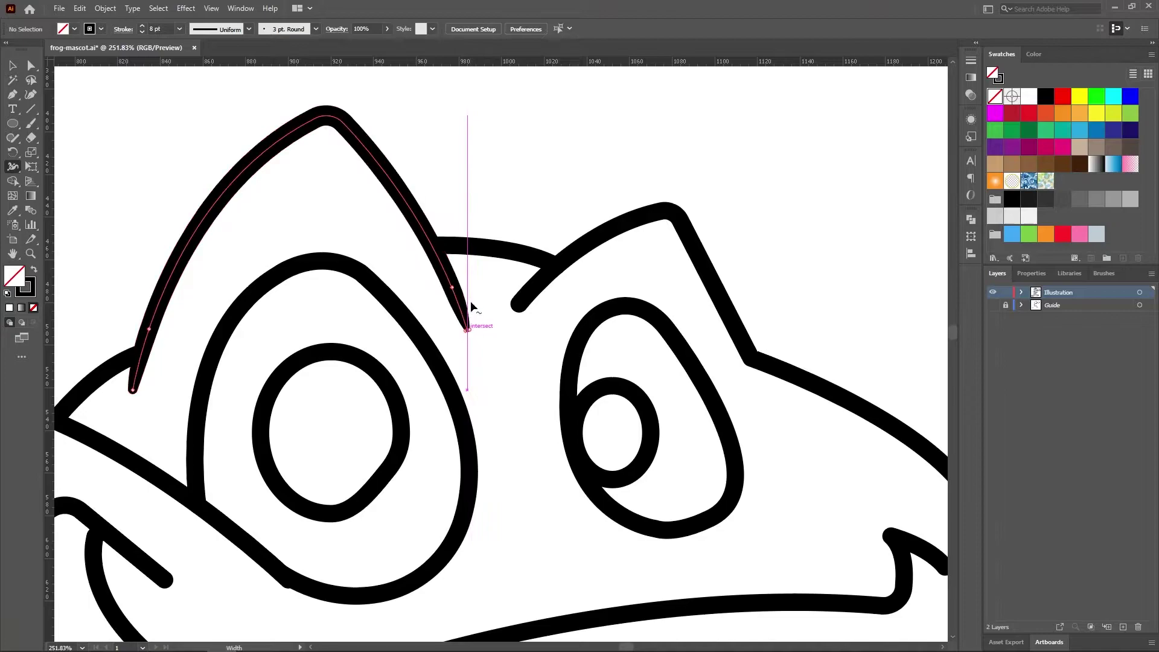
left_click_drag(461, 287, 457, 291)
left_click(12, 65)
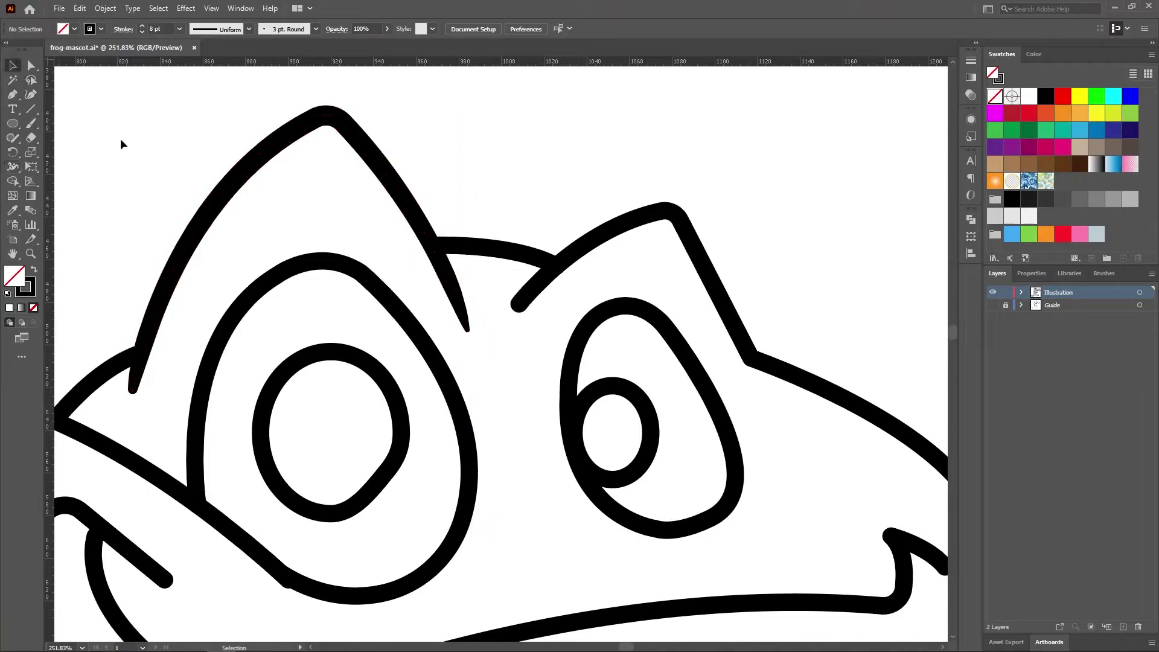
left_click(13, 166)
left_click_drag(327, 124, 329, 134)
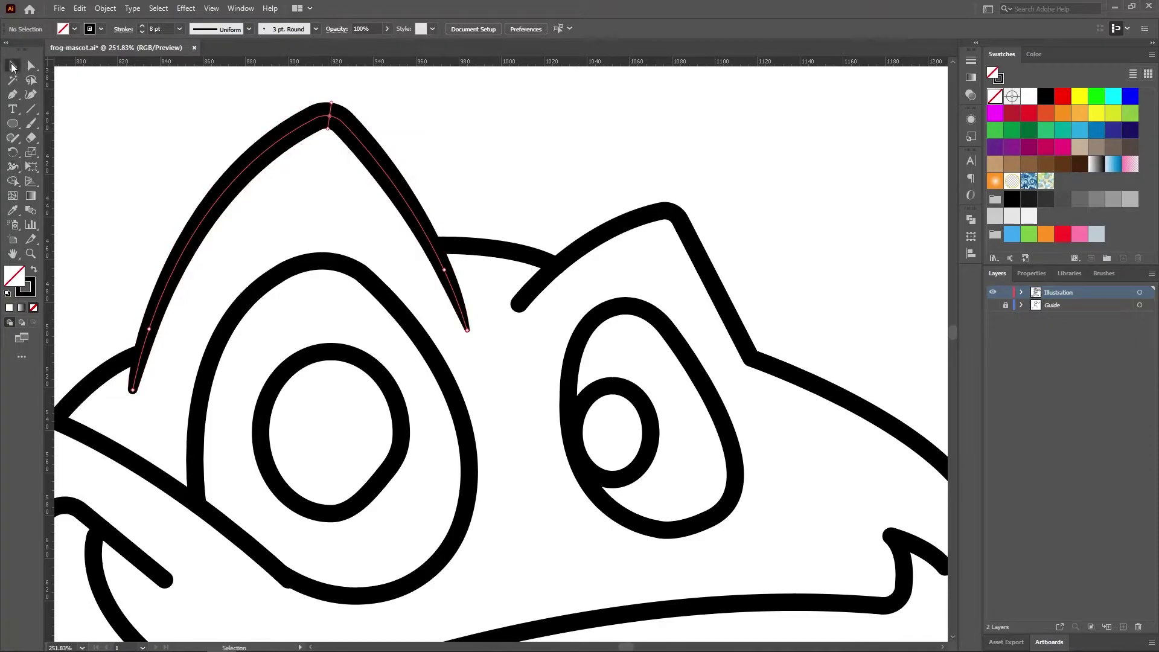
left_click(12, 64)
Pan to the right crest stroke and taper its end to a thin point.
left_click(13, 253)
left_click_drag(313, 268, 56, 257)
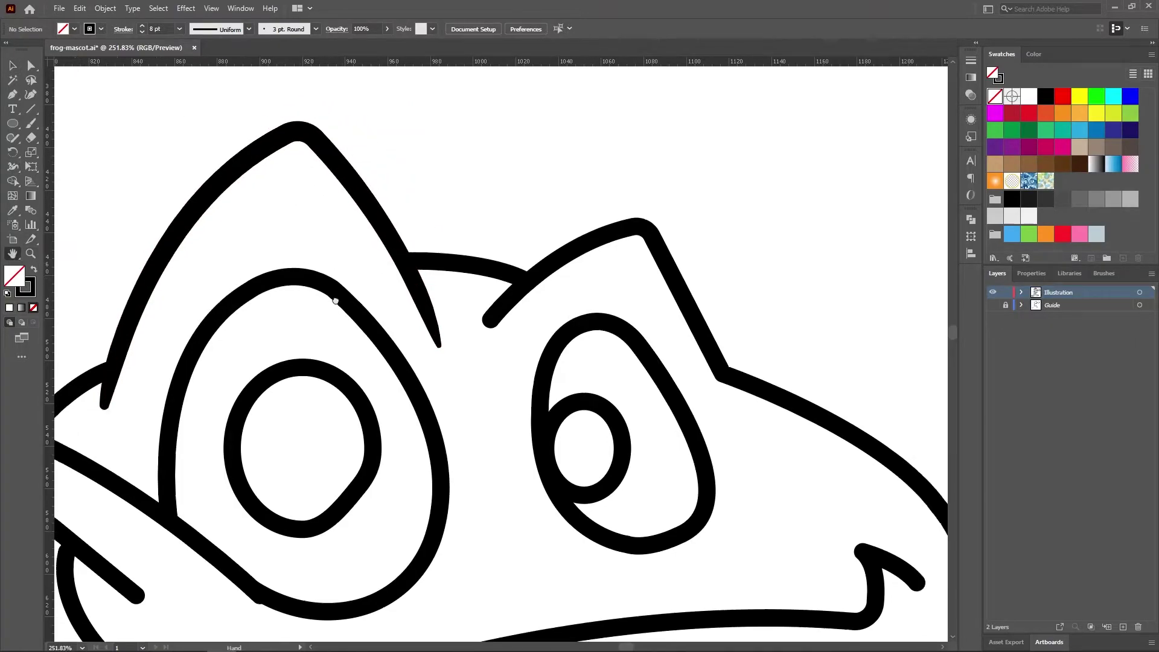
left_click(307, 277)
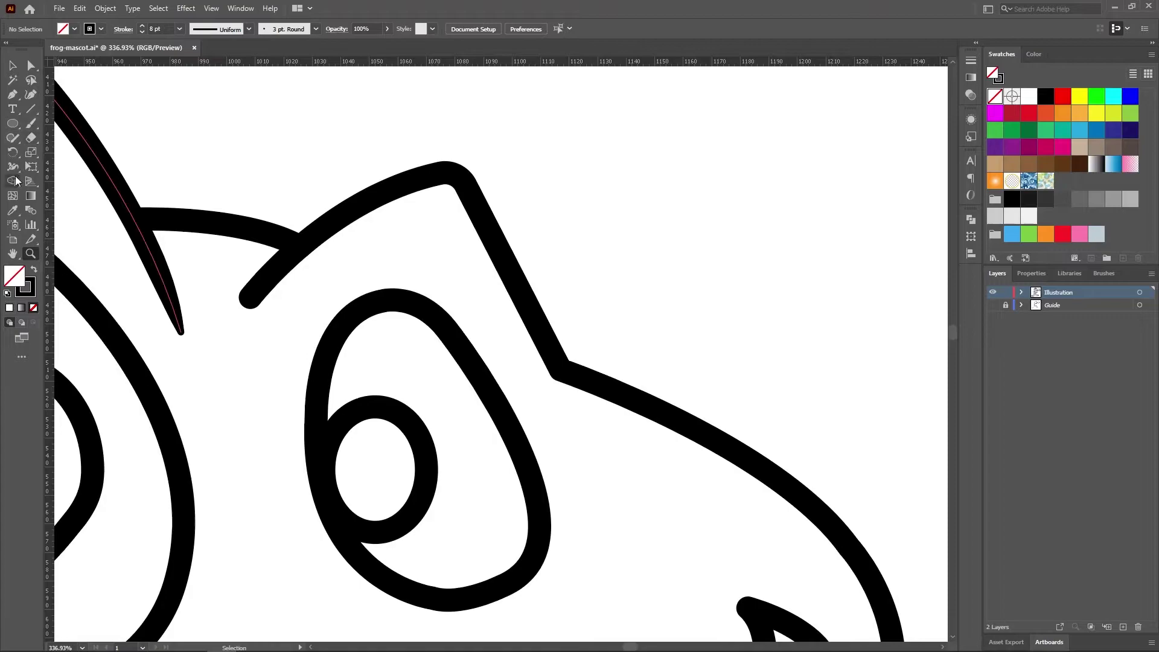
left_click(285, 274)
left_click_drag(254, 304, 252, 300)
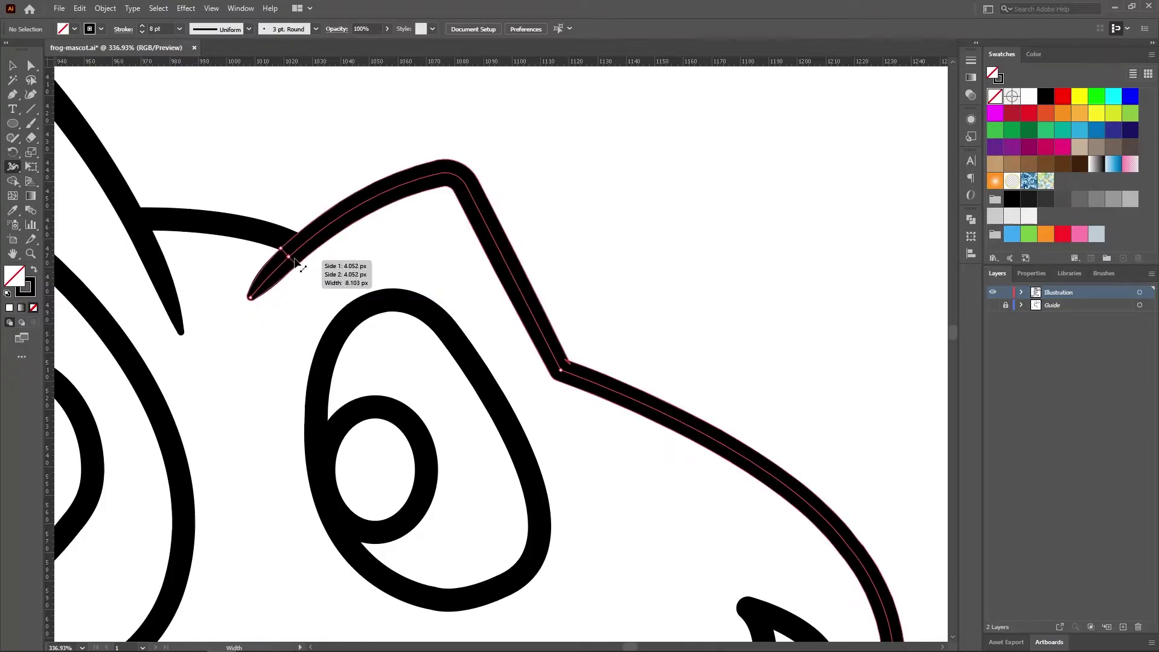
left_click(30, 254)
Taper the end of the right mouth-corner curl to a thin point.
left_click(12, 253)
left_click_drag(704, 409, 408, 248)
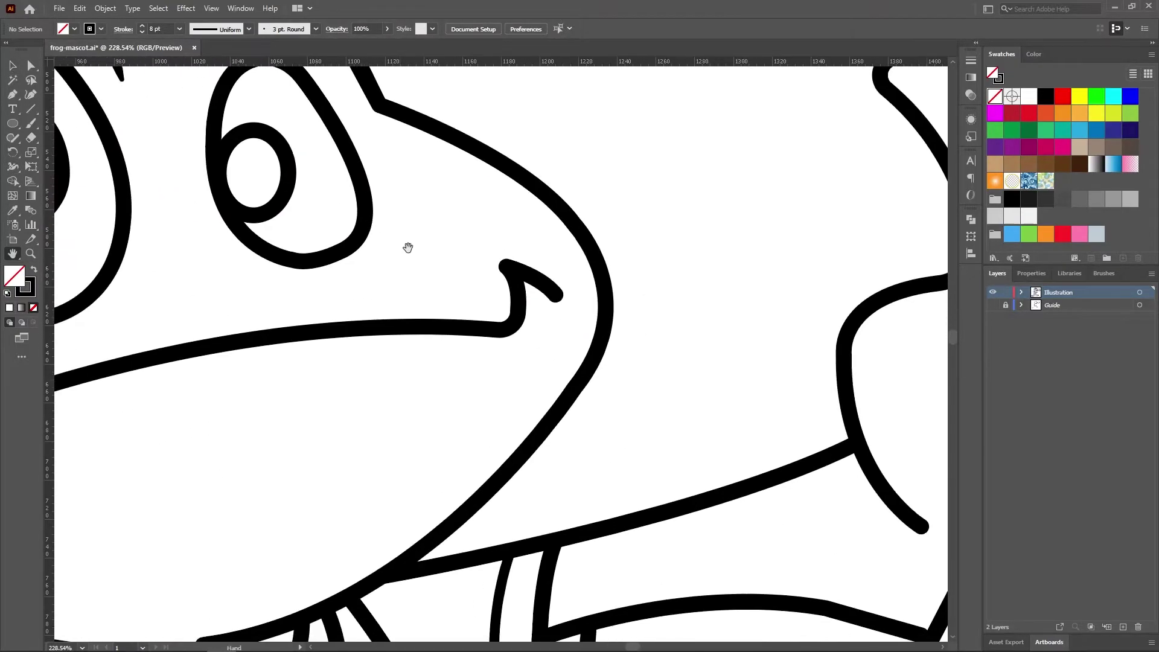
left_click(633, 318)
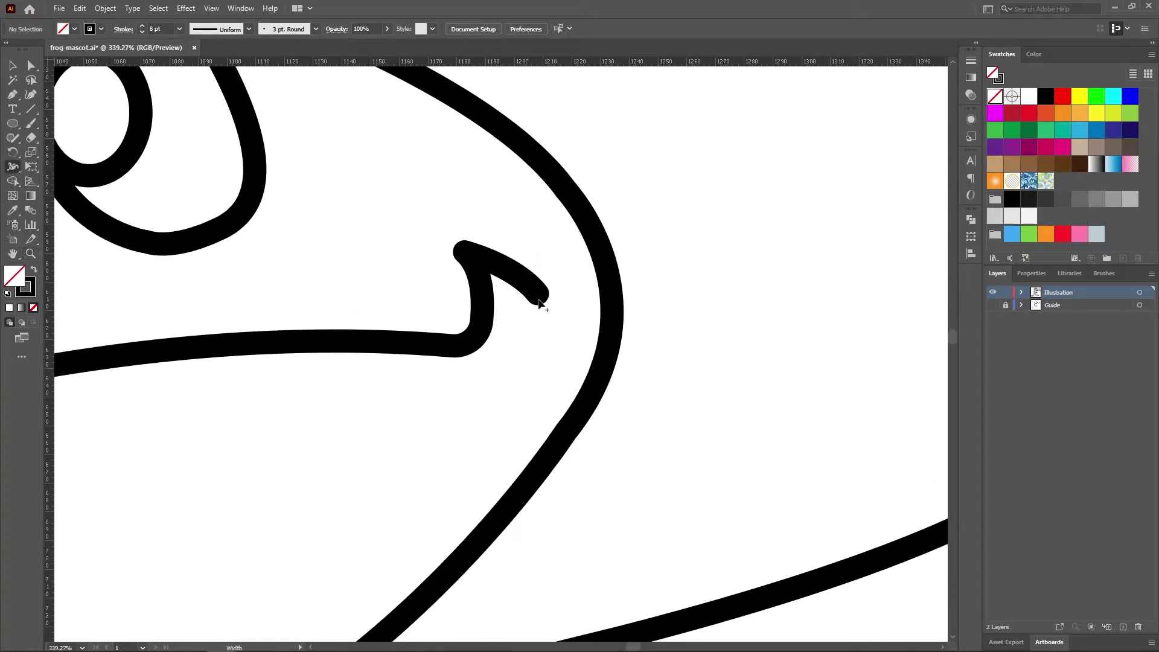
left_click_drag(540, 302, 537, 295)
key("v")
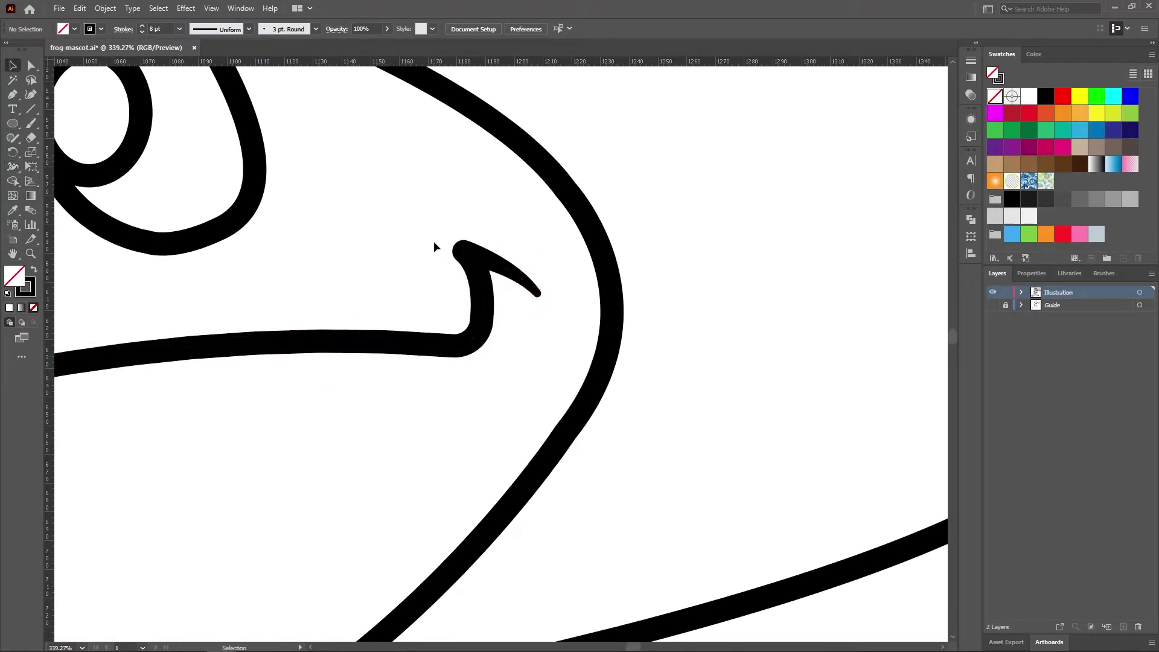
Widen the left mouth-corner hook at its bend and taper both its ends to points.
left_click(31, 253)
left_click(290, 415, "alt")
left_click_drag(272, 323, 863, 337)
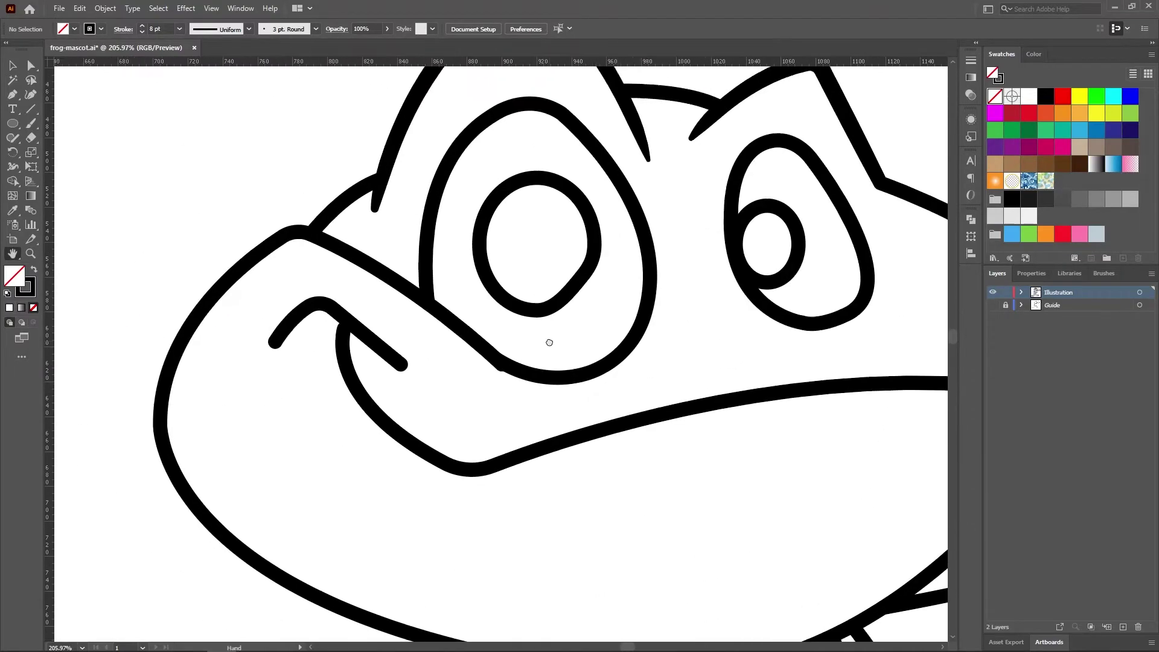
left_click(30, 253)
left_click_drag(346, 326, 410, 369)
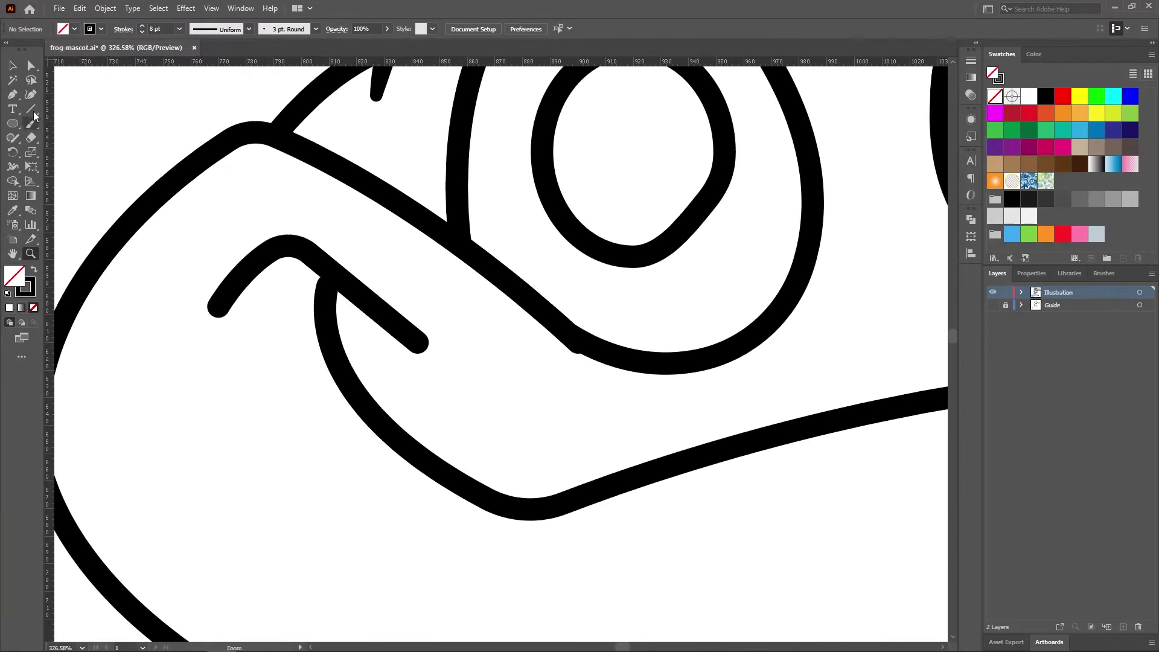
left_click(12, 166)
left_click_drag(294, 252, 292, 262)
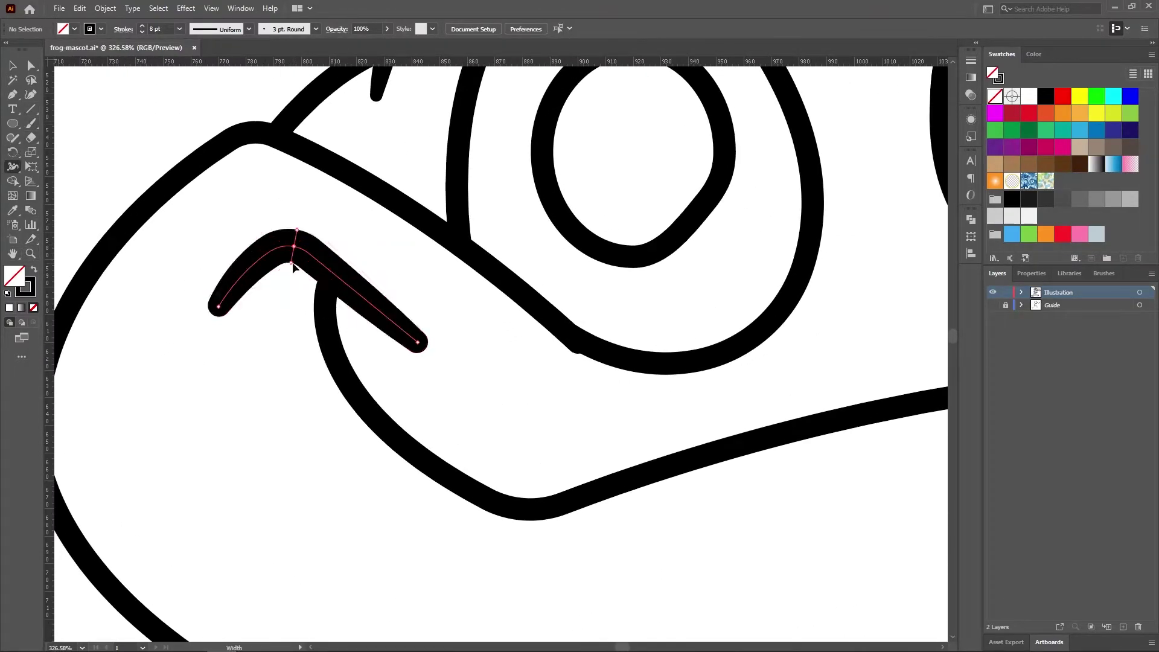
left_click_drag(423, 348, 418, 342)
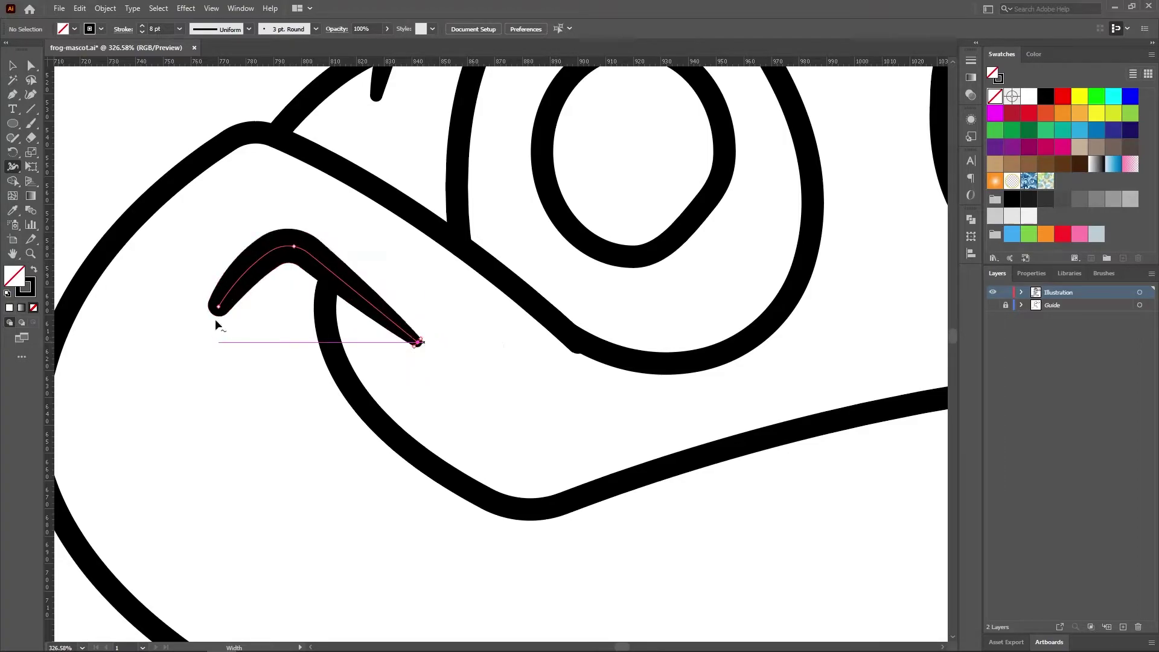
left_click_drag(226, 315, 220, 308)
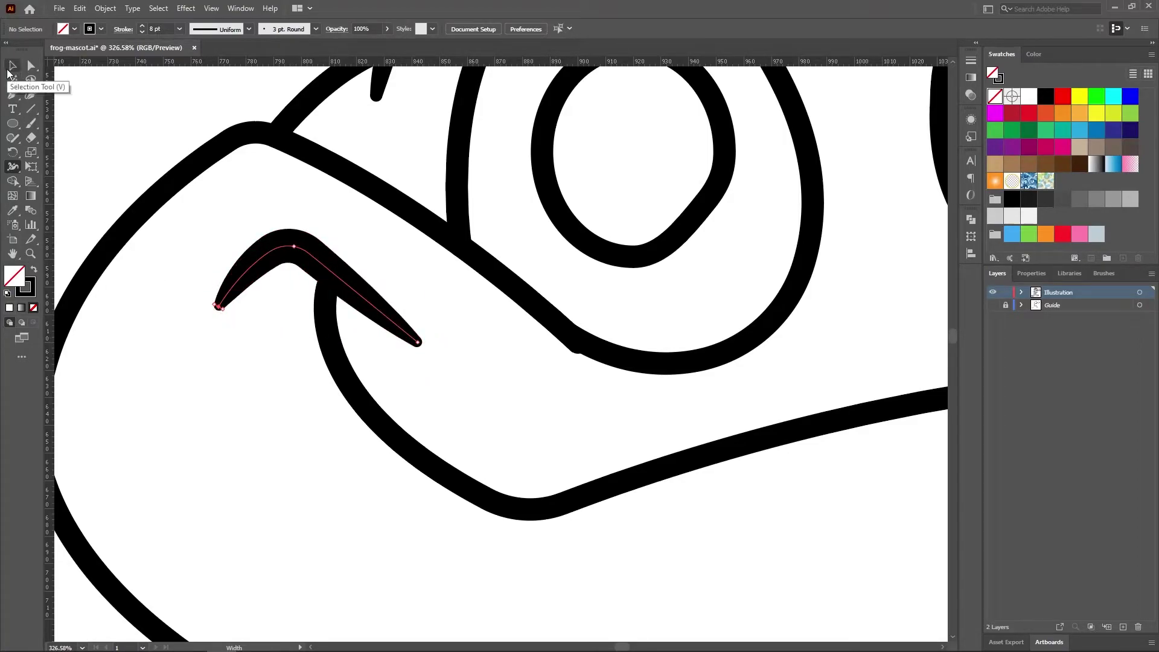
Thicken the middle of the smile line with a width point.
scroll(626, 402, "down", 3)
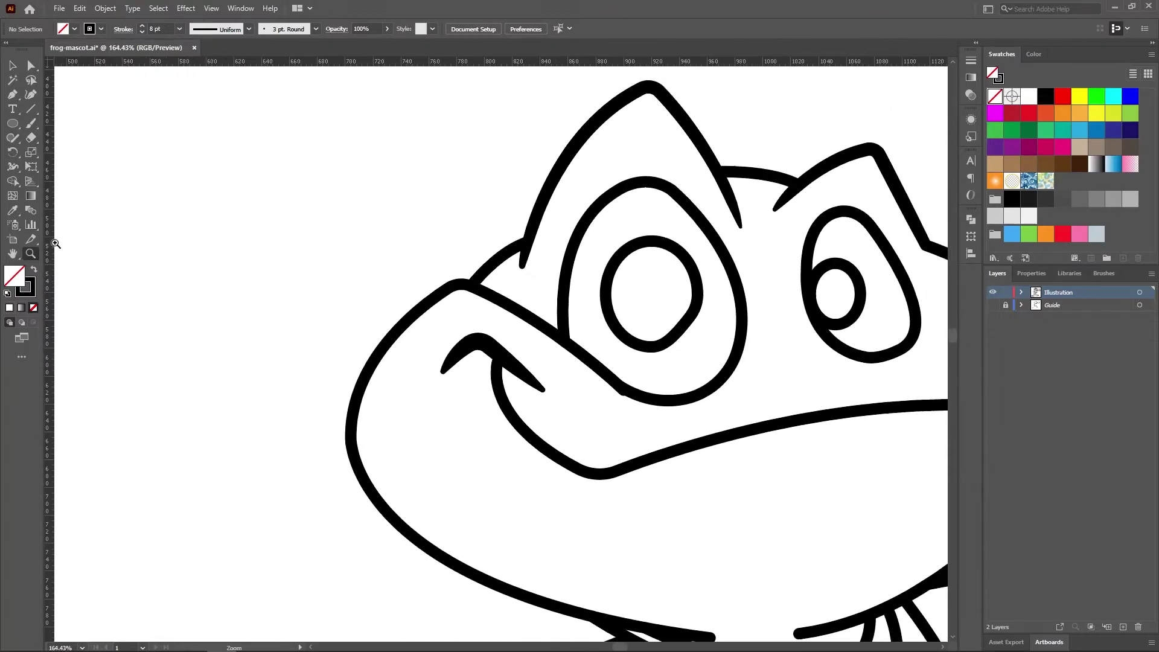
scroll(362, 410, "up", 2)
scroll(362, 411, "up", 2)
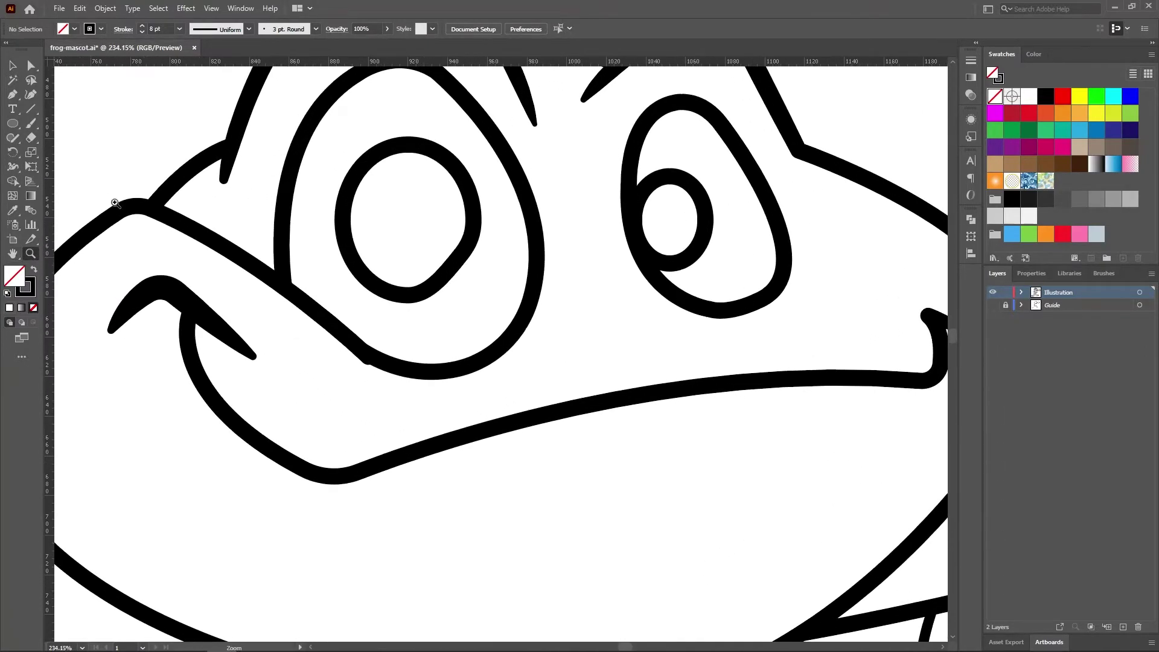
left_click(12, 168)
left_click_drag(328, 477, 328, 488)
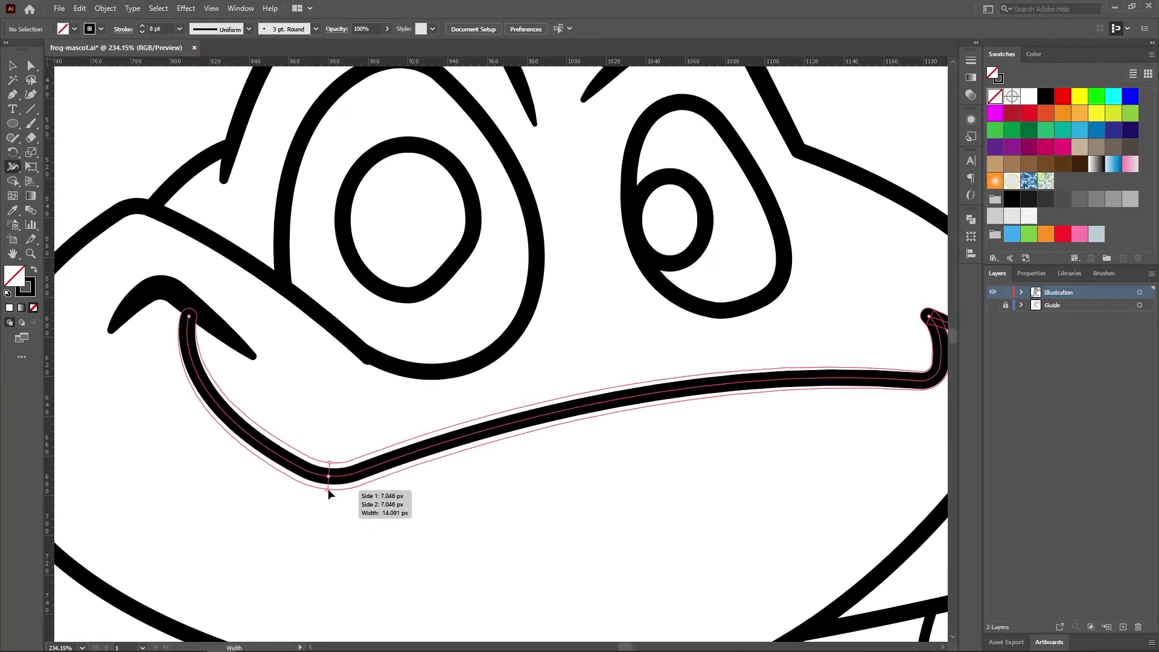
key("ctrl+z")
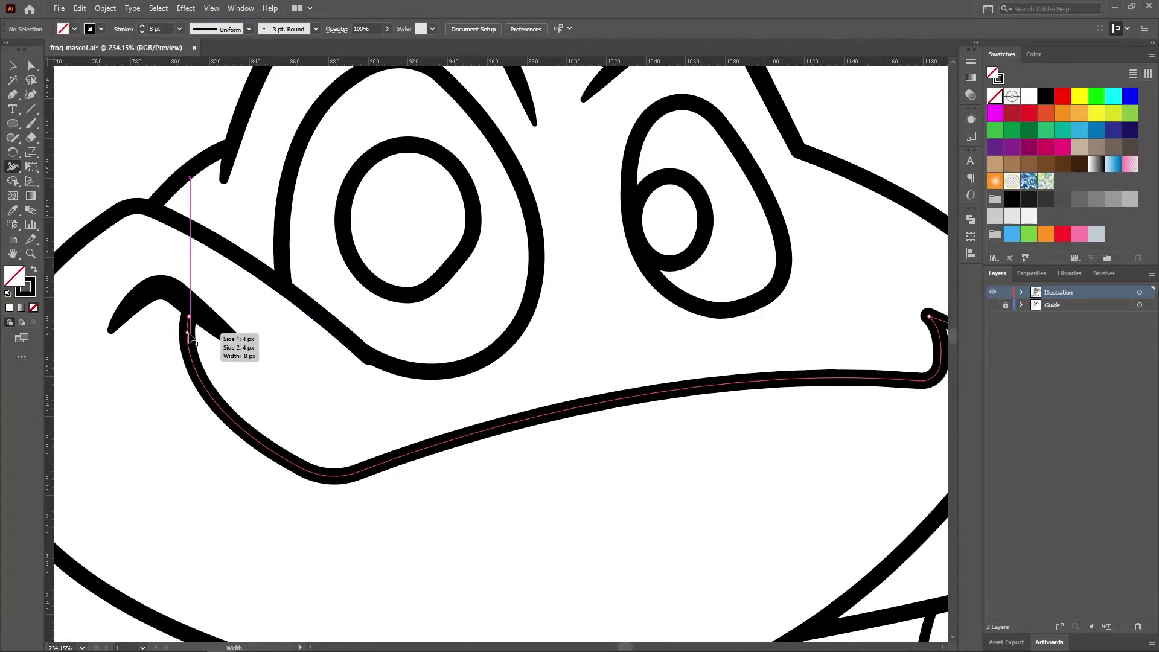
left_click_drag(331, 482, 332, 487)
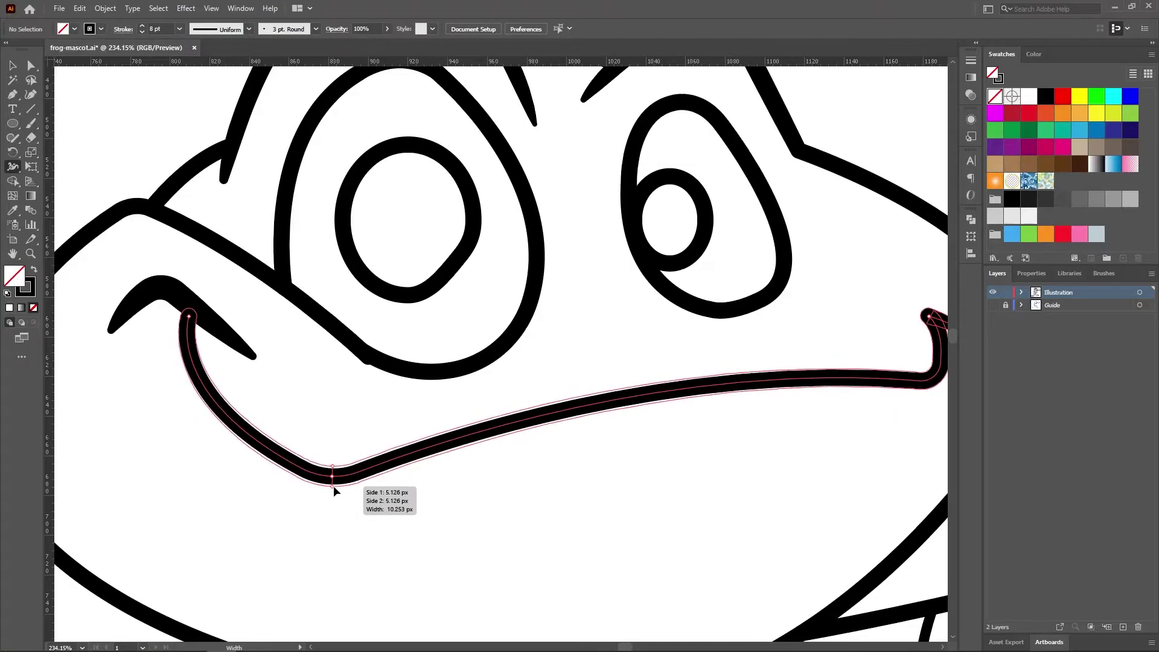
key("z")
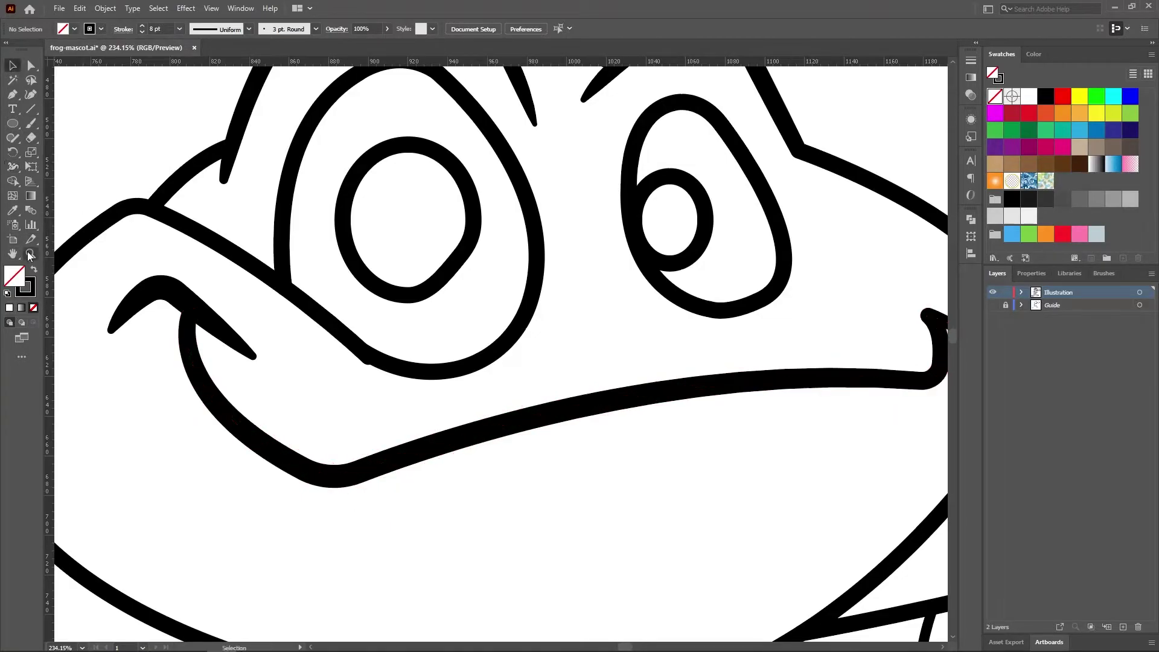
Zoom out and pan down to bring the frog's torso and shirt into view.
left_click(474, 288, "alt")
left_click(12, 254)
left_click_drag(646, 437, 448, 408)
left_click_drag(569, 460, 539, 431)
left_click(31, 253)
Taper the end of the shirt-collar stroke to a thin point.
scroll(375, 405, "down", 3)
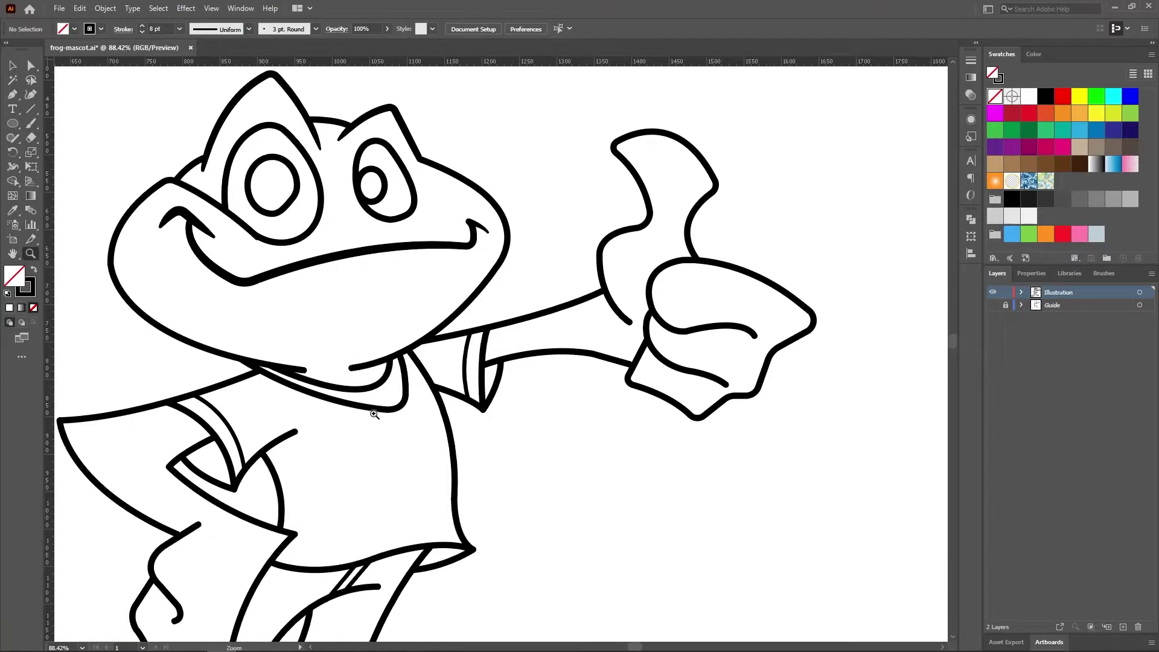
scroll(375, 406, "down", 3)
left_click_drag(380, 393, 431, 404)
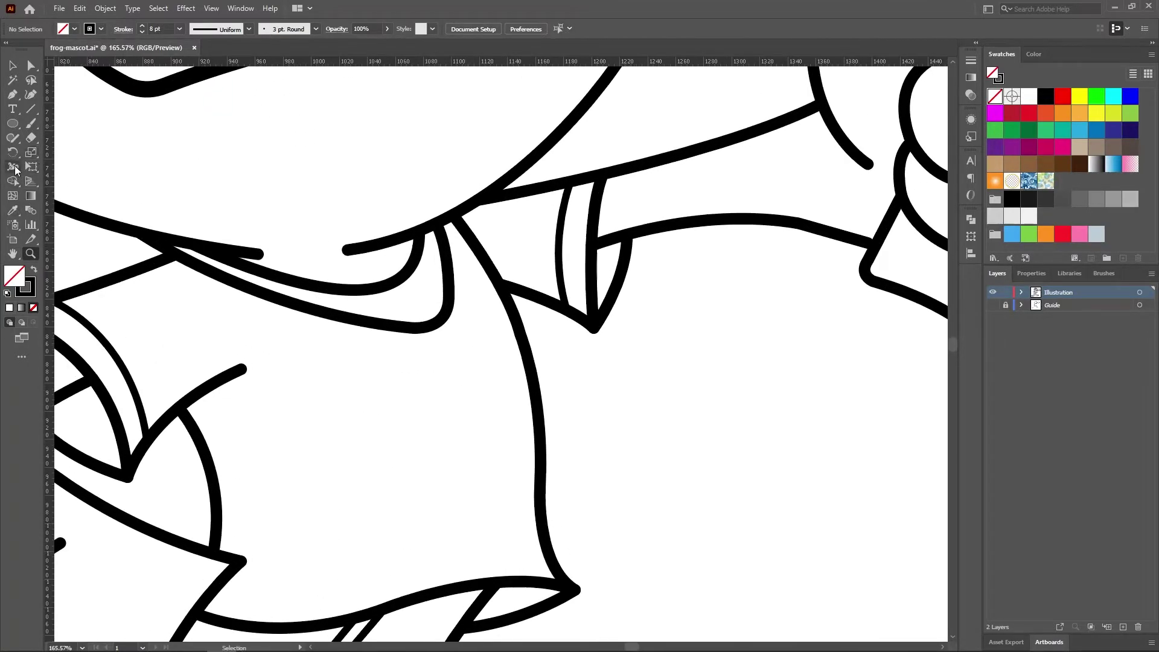
left_click(13, 167)
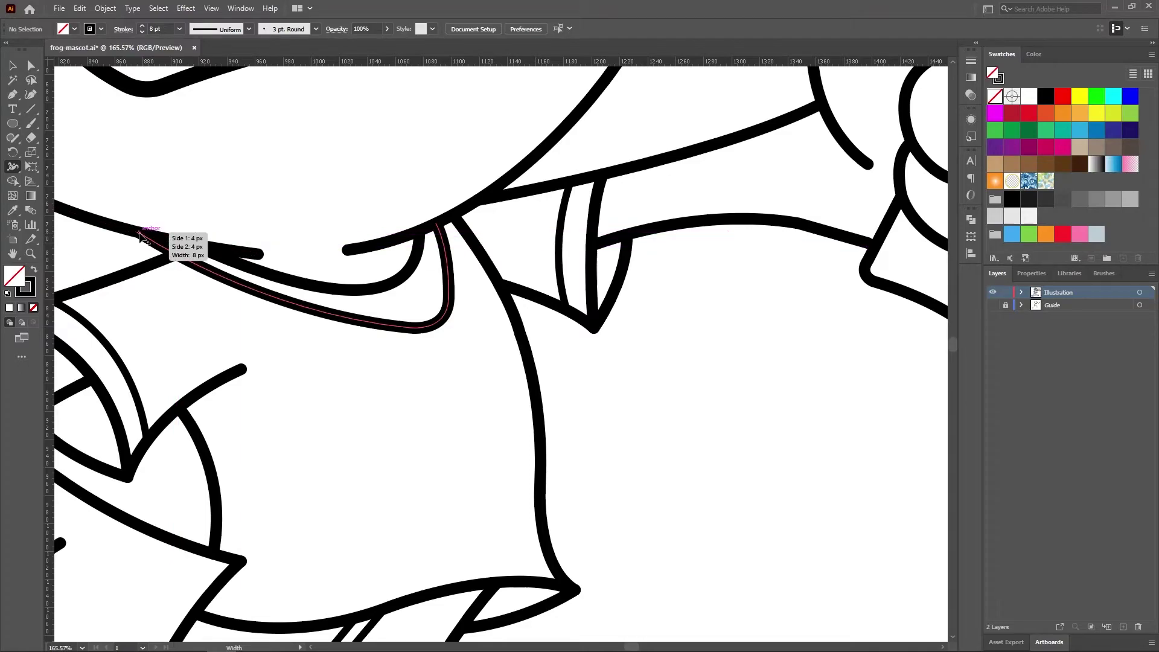
left_click_drag(435, 320, 400, 288)
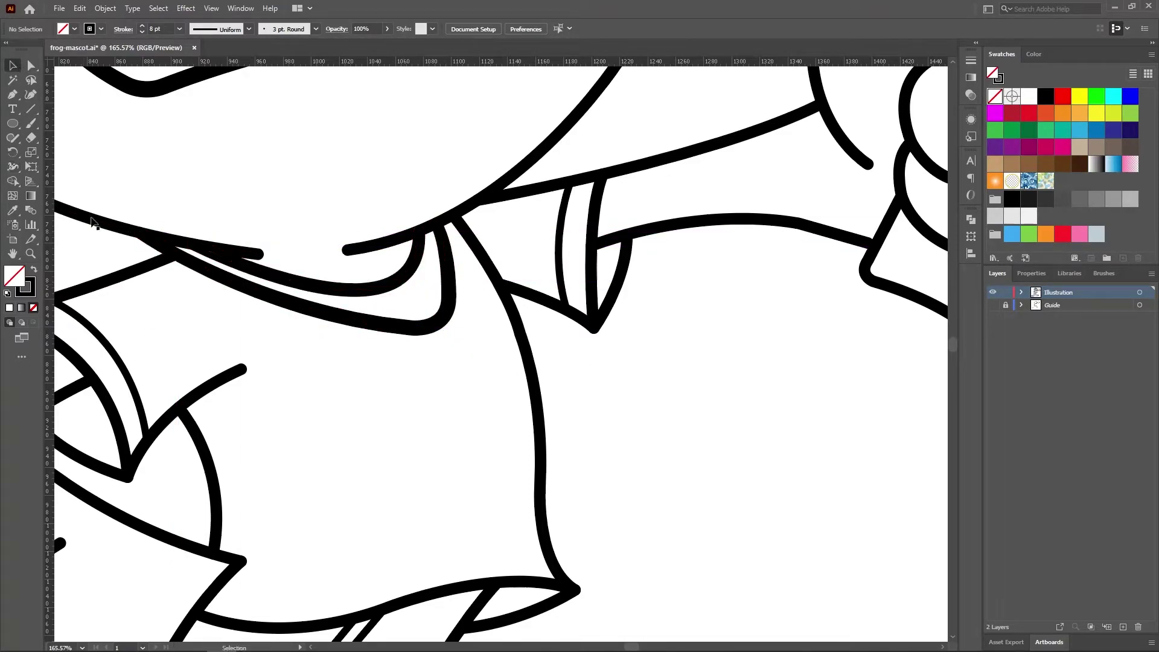
left_click(469, 376, "alt")
Taper the sleeve crease stroke to a thin point.
scroll(404, 292, "down", 2)
scroll(403, 292, "down", 2)
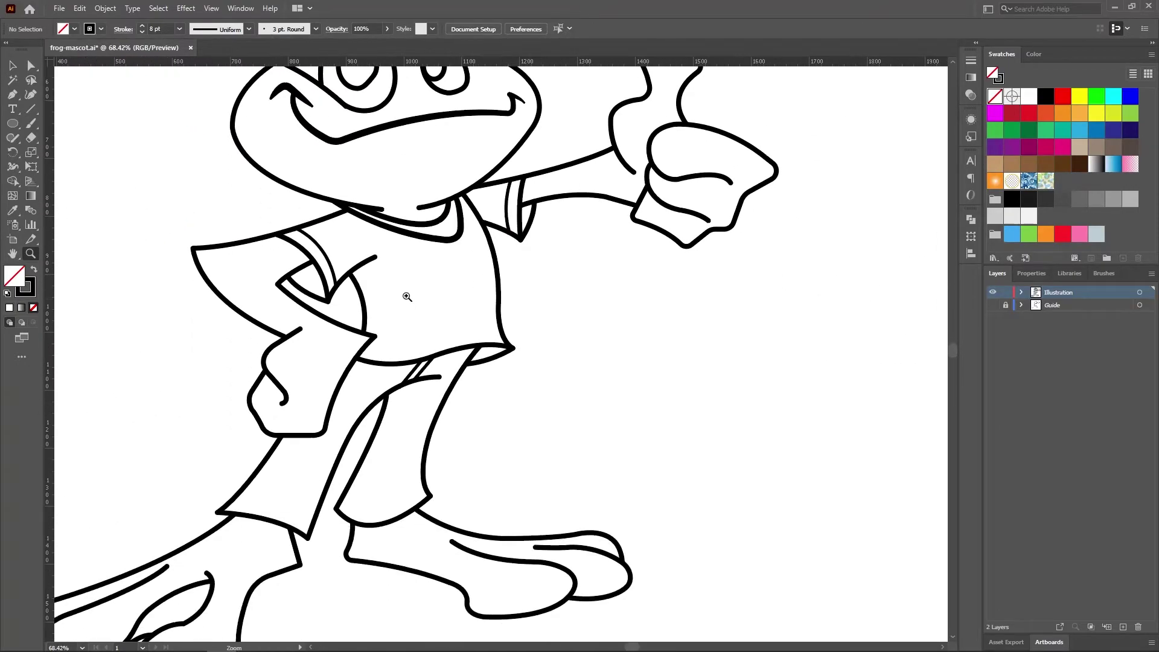
mouse_move(404, 292)
left_mouse_down()
mouse_move(525, 407)
mouse_move(92, 198)
left_mouse_up()
left_click_drag(367, 239, 368, 242)
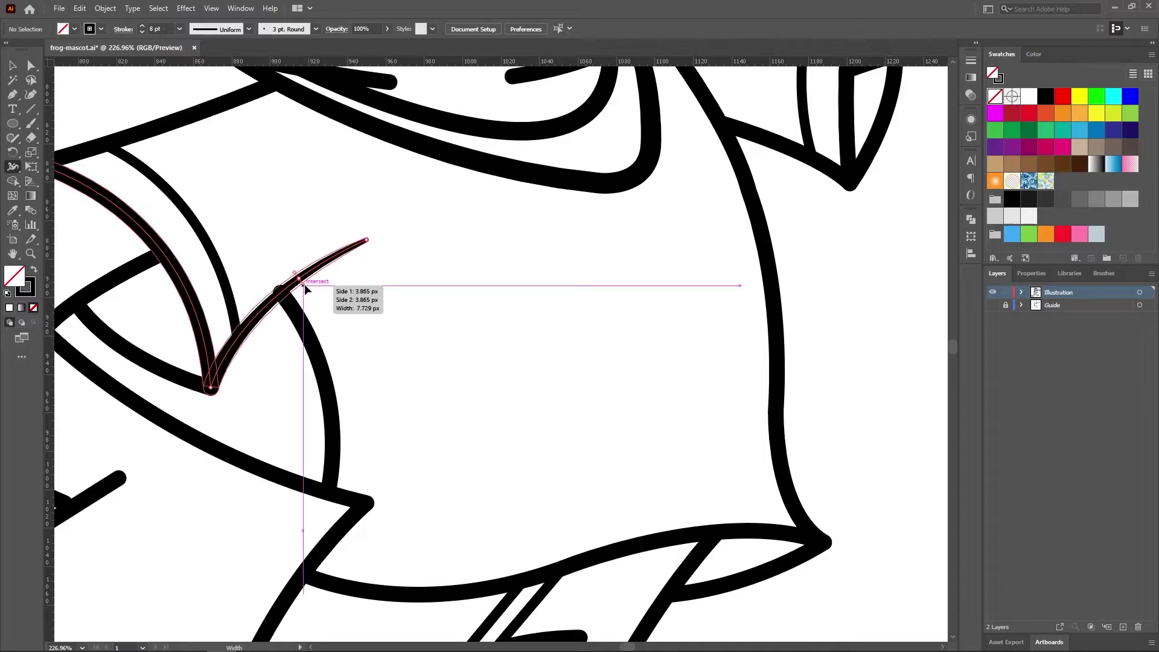
left_click_drag(368, 241, 313, 283)
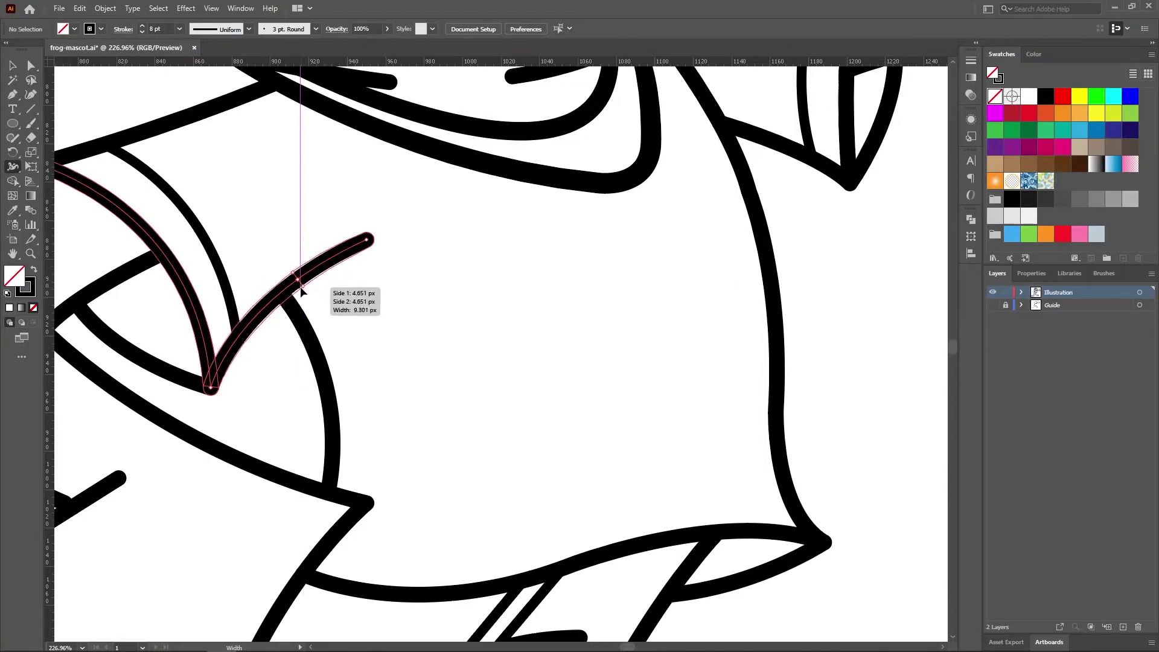
left_click_drag(370, 236, 366, 240)
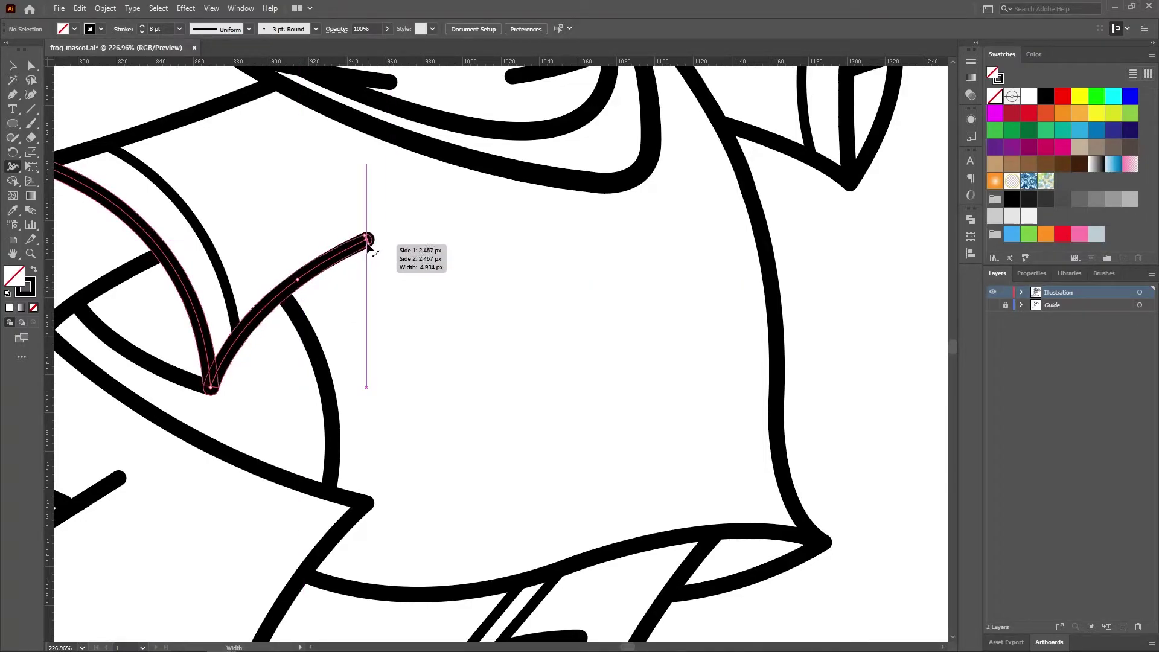
key("a")
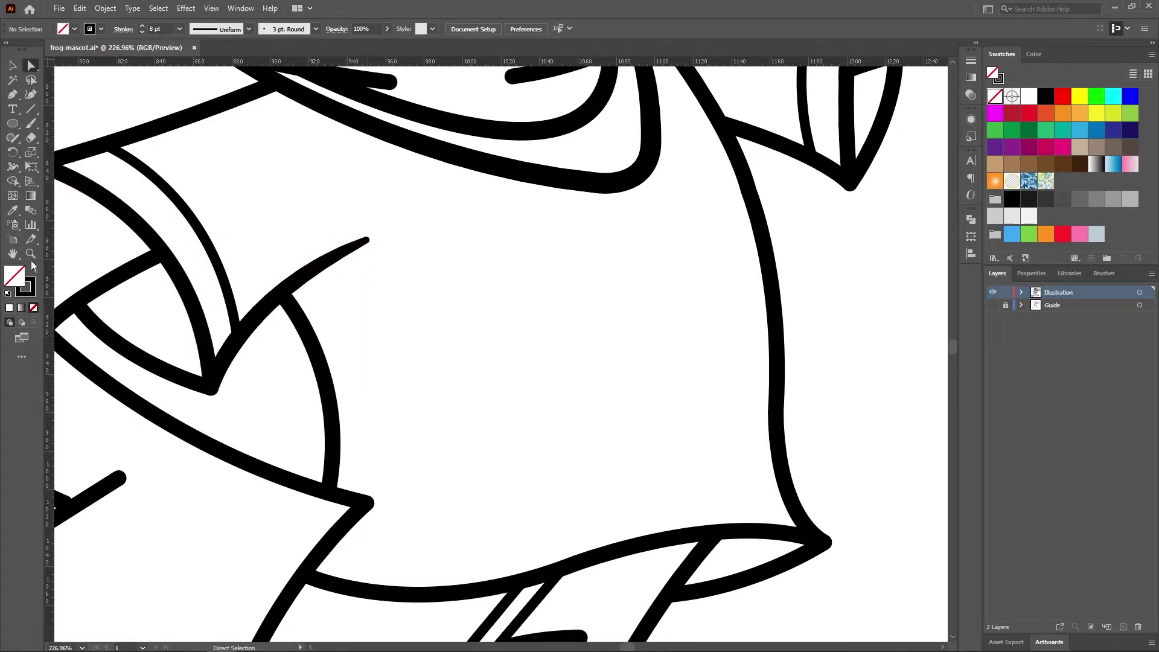
Zoom out to the whole frog, then zoom back in closely on the shirt collar.
left_click(30, 254)
scroll(594, 569, "down", 3)
scroll(708, 242, "up", 3)
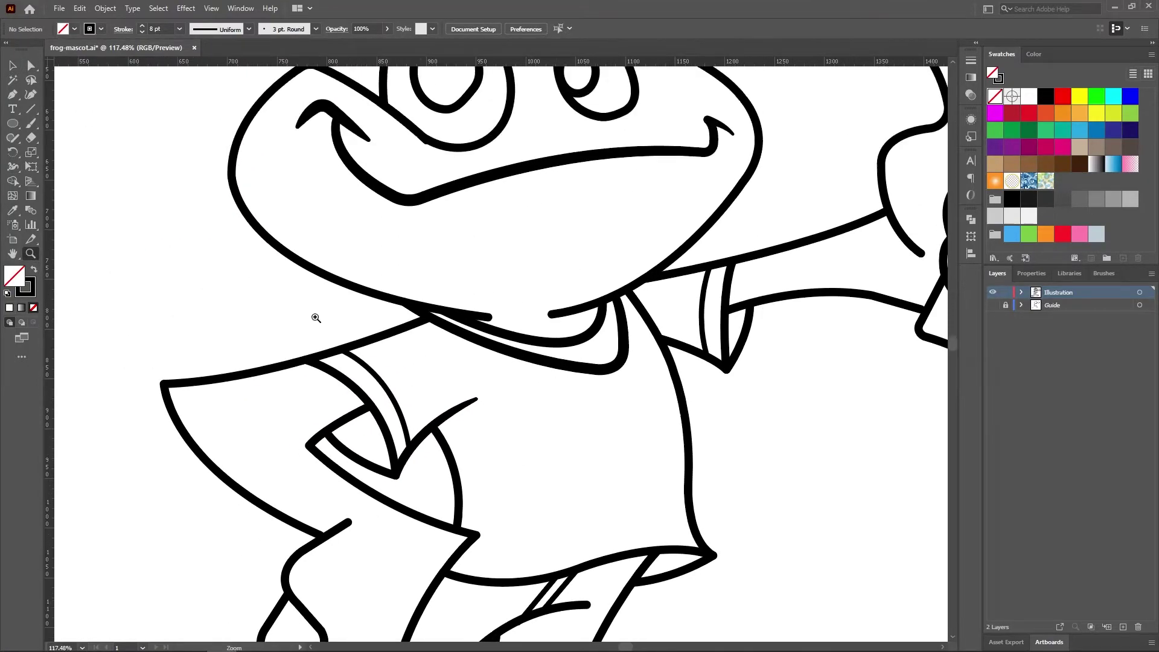
key("ctrl+minus")
mouse_move(725, 389)
left_mouse_down()
mouse_move(484, 280)
mouse_move(452, 306)
left_mouse_up()
key("z")
left_click(537, 393)
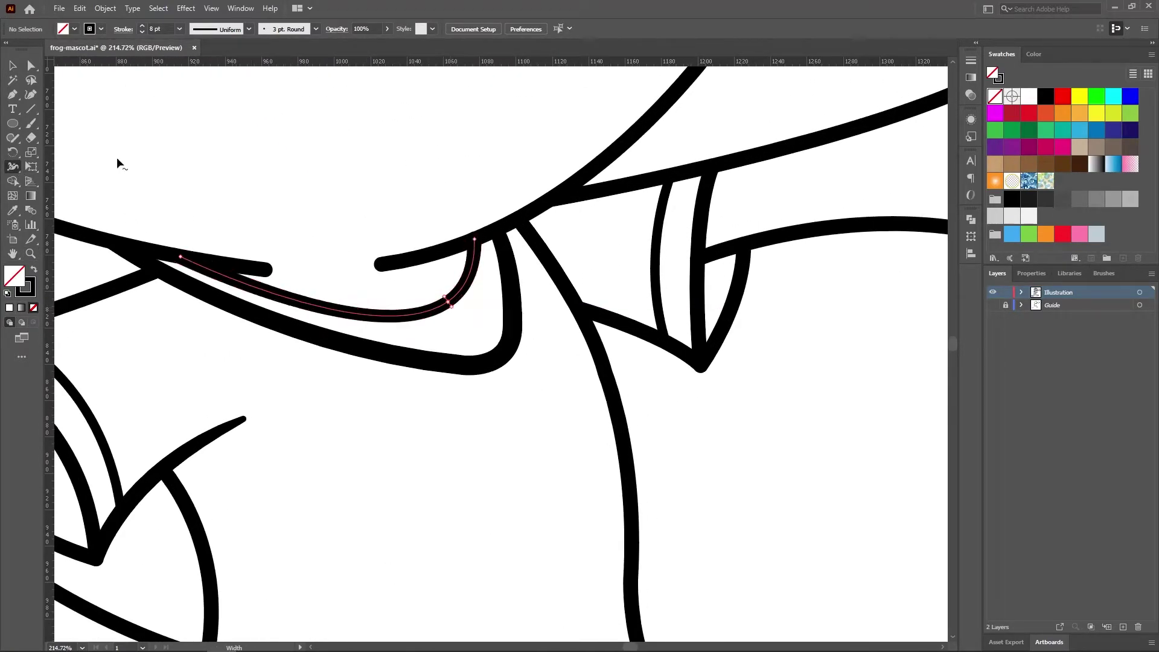
Thicken part of the collar line and taper its end to a fine tip.
left_click(13, 167)
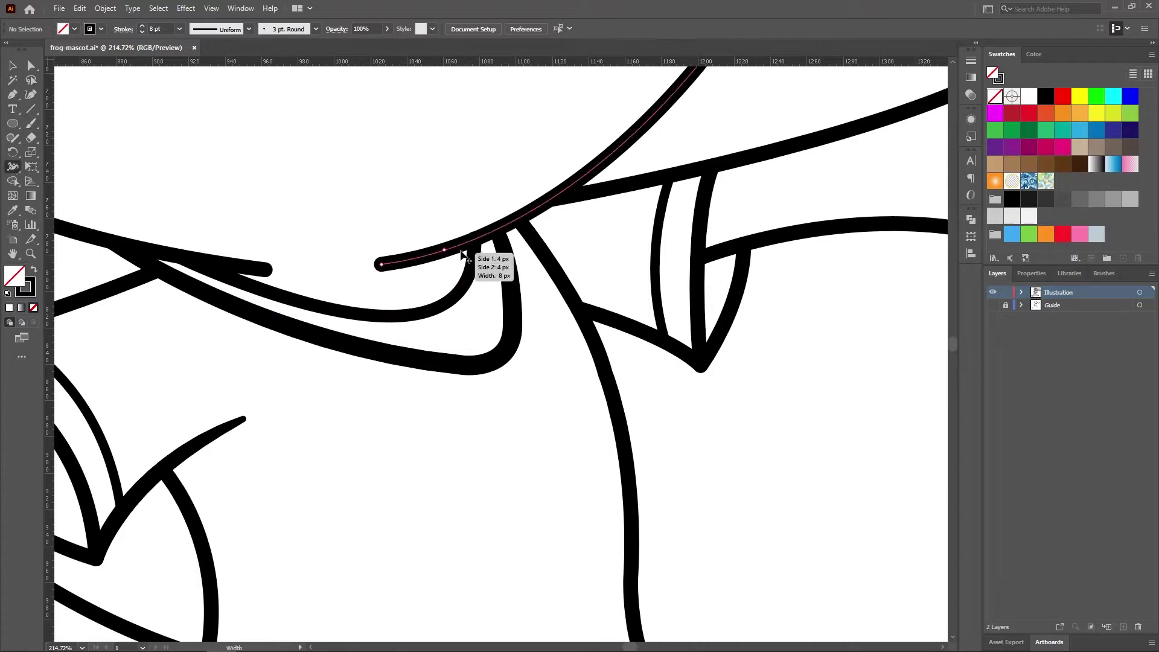
left_click_drag(461, 243, 465, 257)
left_click_drag(382, 265, 382, 266)
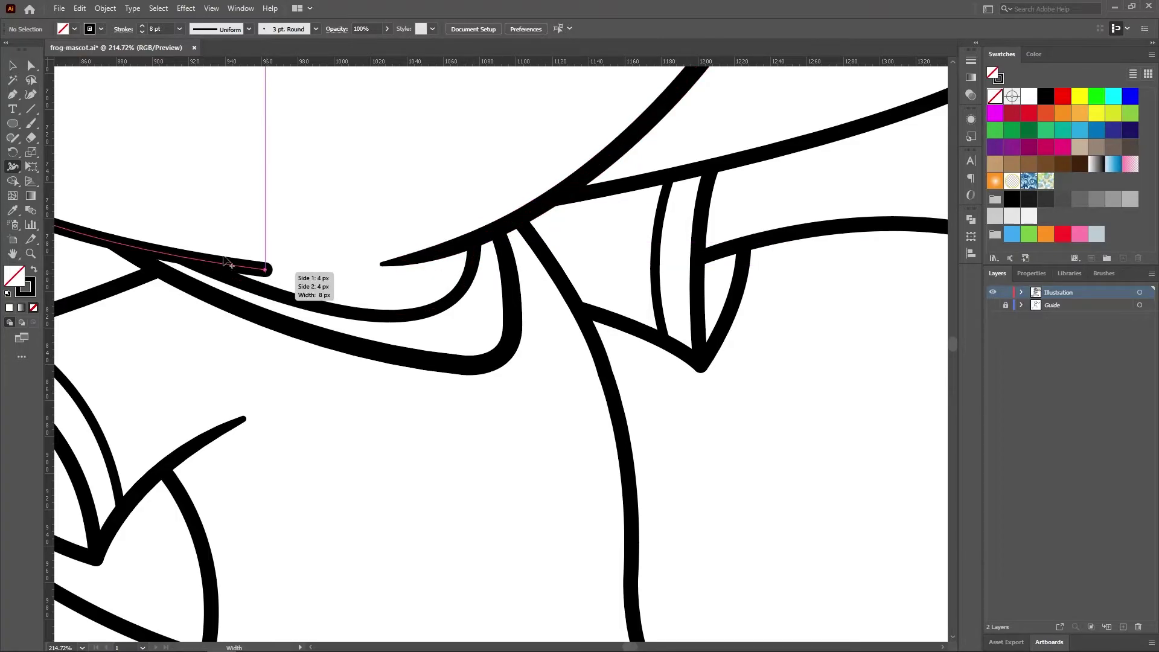
left_click_drag(266, 270, 233, 273)
left_click_drag(267, 271, 267, 276)
left_click_drag(233, 270, 212, 258)
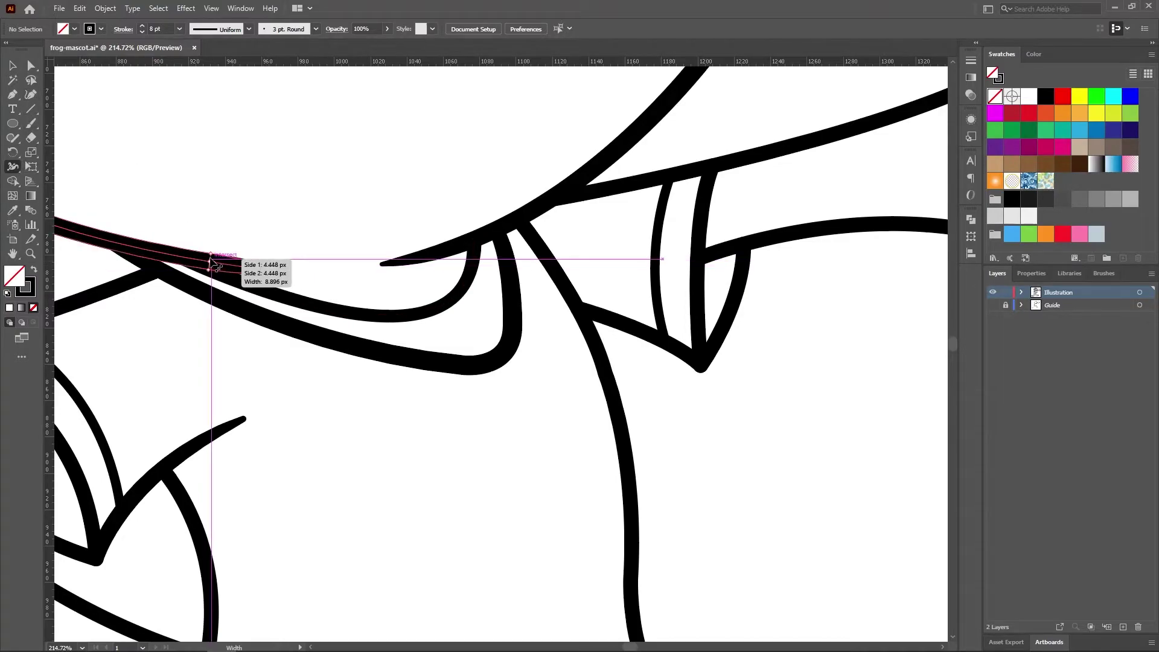
Taper the end of the thumb stroke to a point.
key("v")
left_click(31, 254)
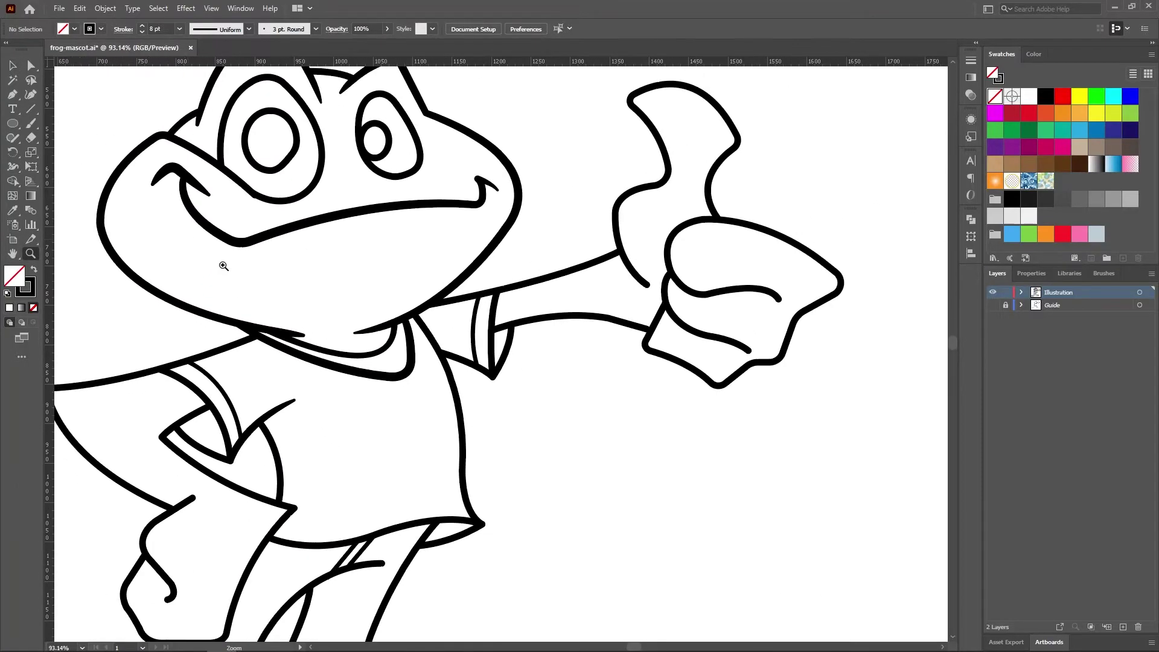
scroll(383, 323, "down", 2)
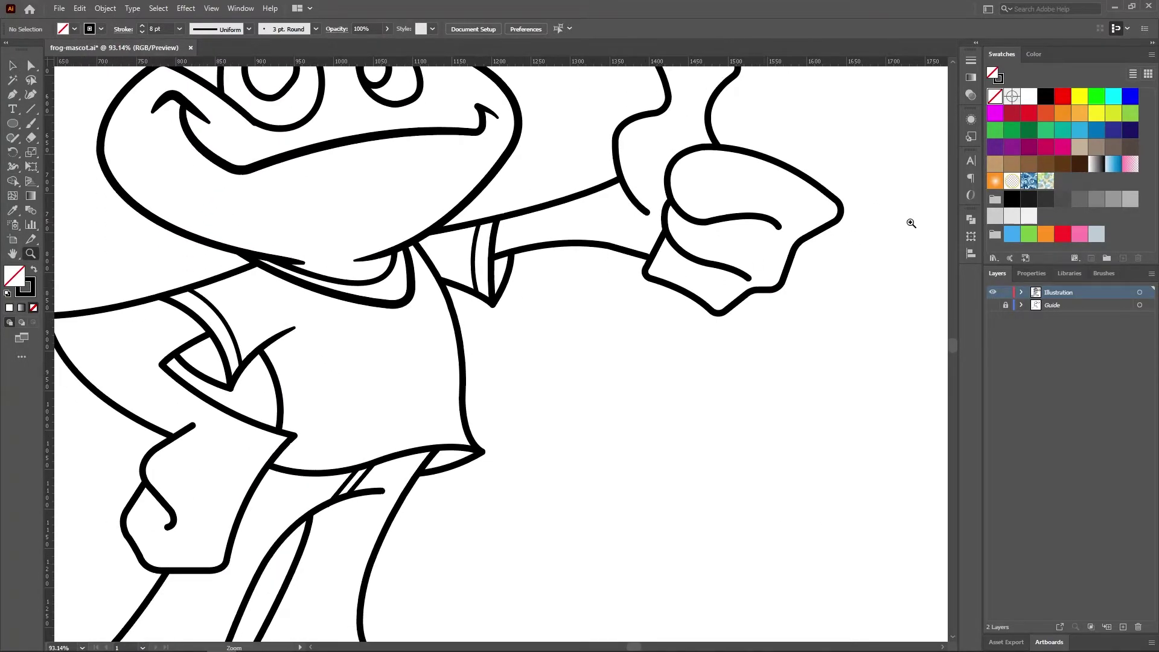
scroll(912, 223, "up", 1)
scroll(815, 323, "up", 2)
scroll(677, 360, "up", 2)
scroll(243, 218, "up", 2)
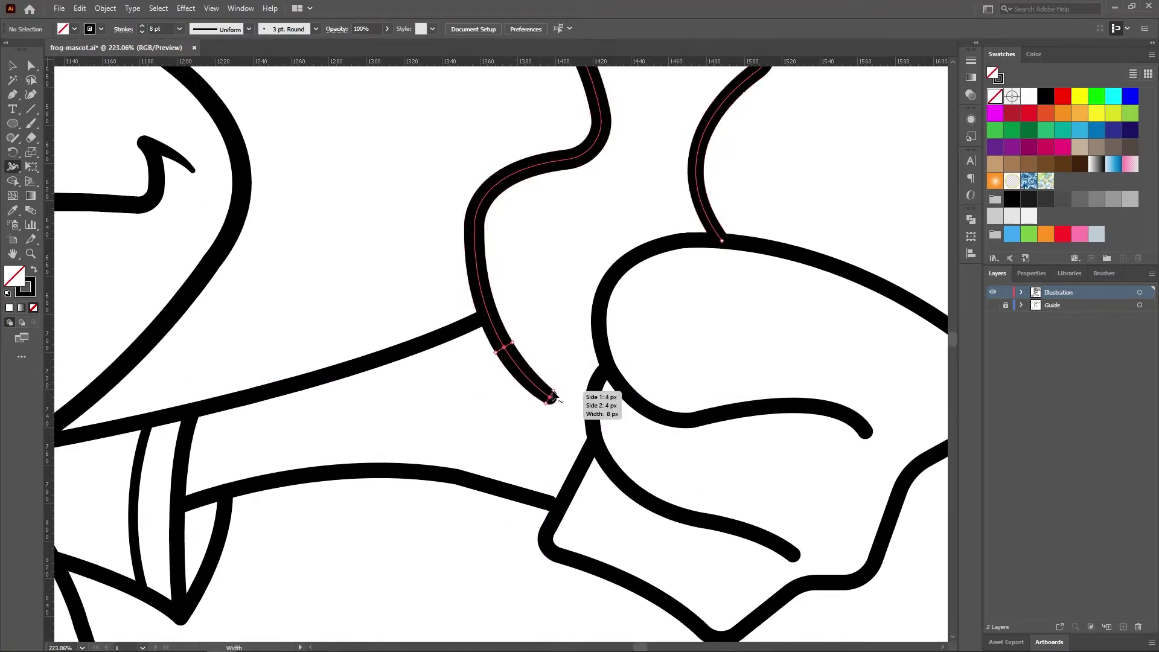
left_click_drag(554, 398, 550, 400)
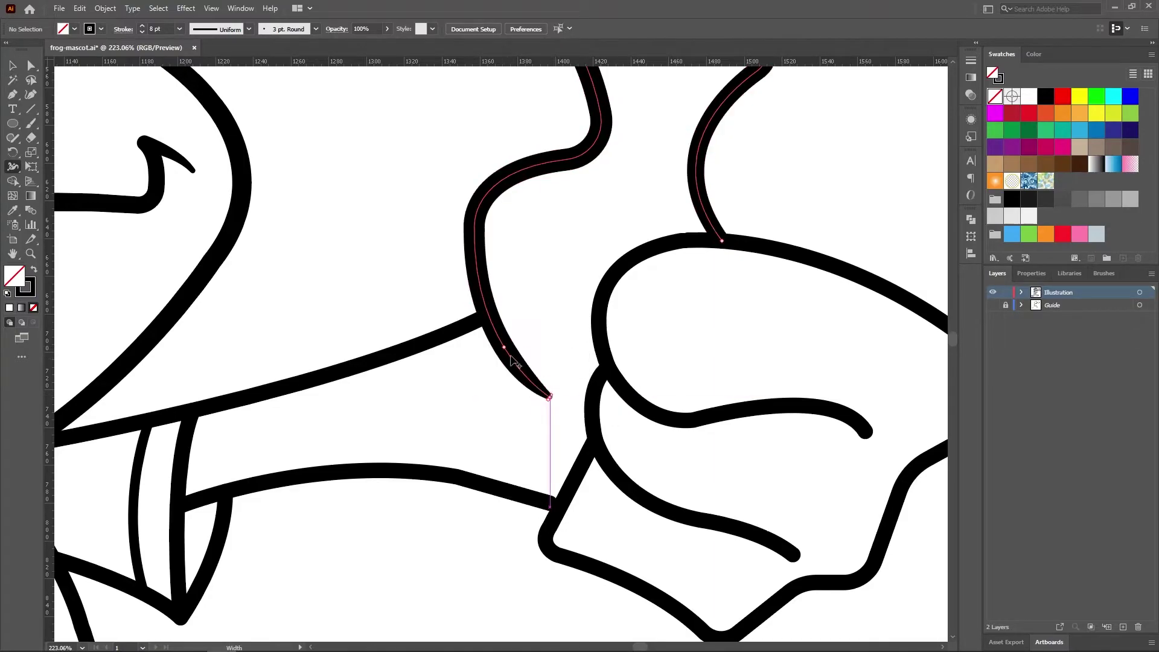
Zoom in on the fist, vary the upper finger crease's width and taper its end.
key("v")
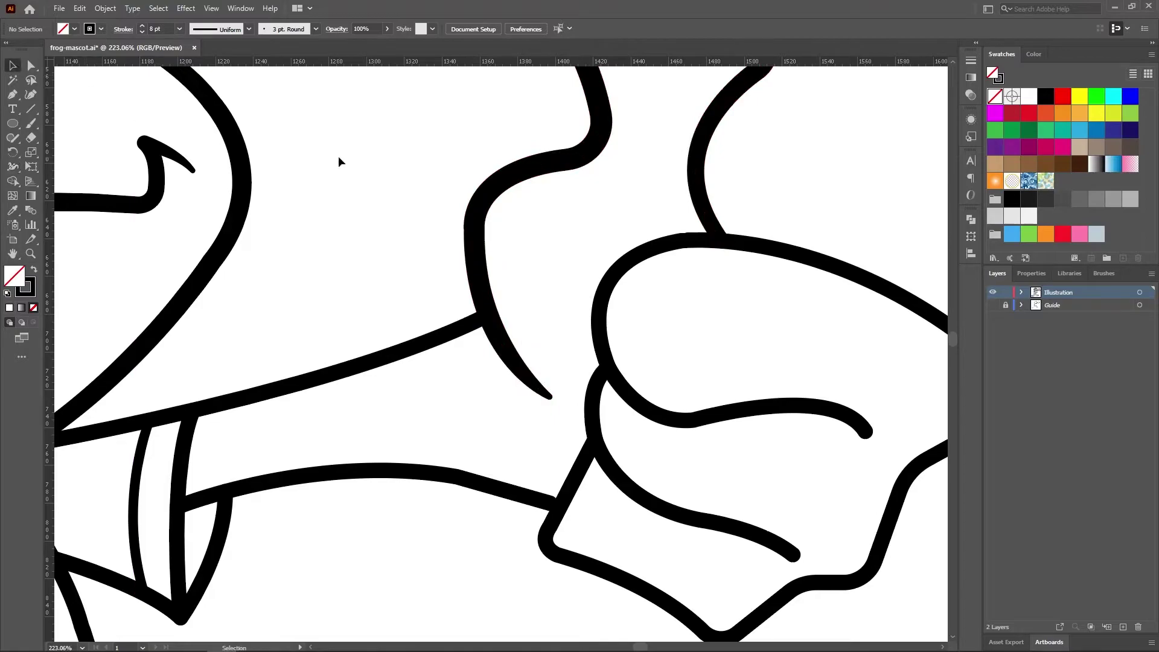
left_click(28, 252)
left_click(641, 370, "alt")
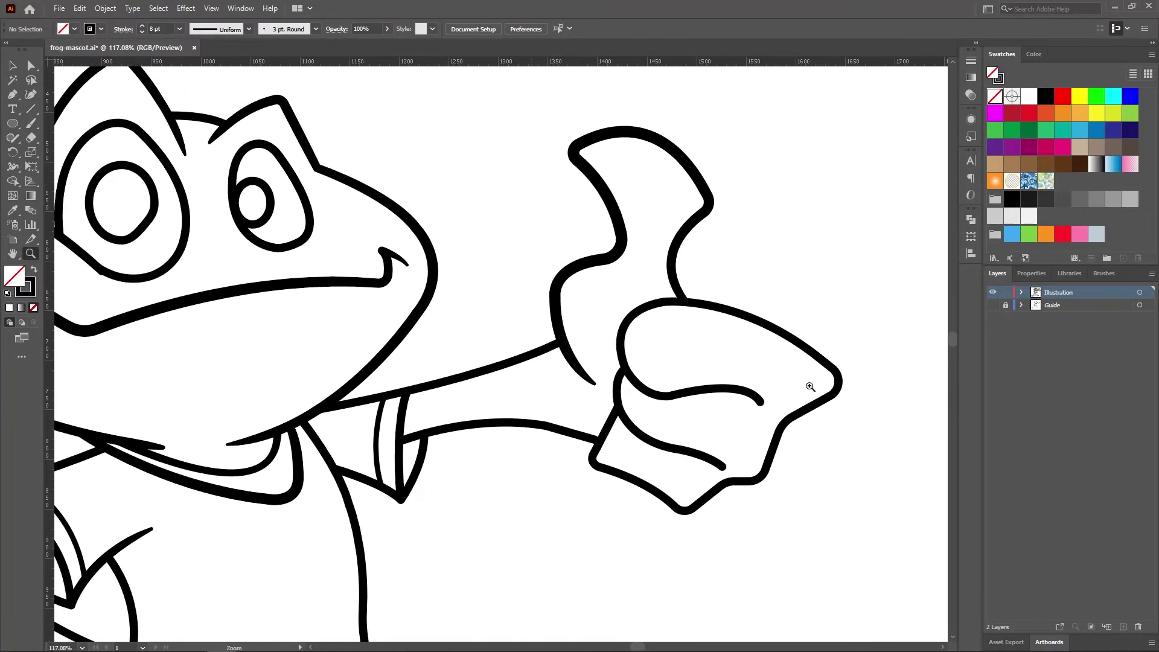
left_click_drag(683, 387, 541, 378)
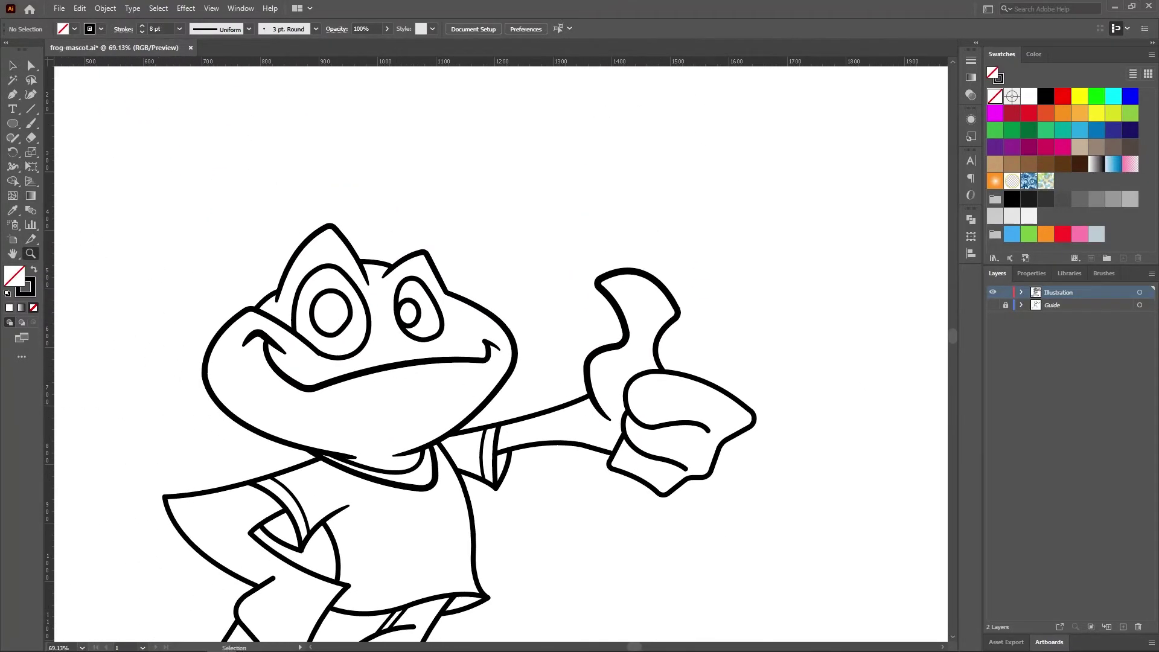
left_click_drag(225, 427, 119, 290)
left_click(30, 253)
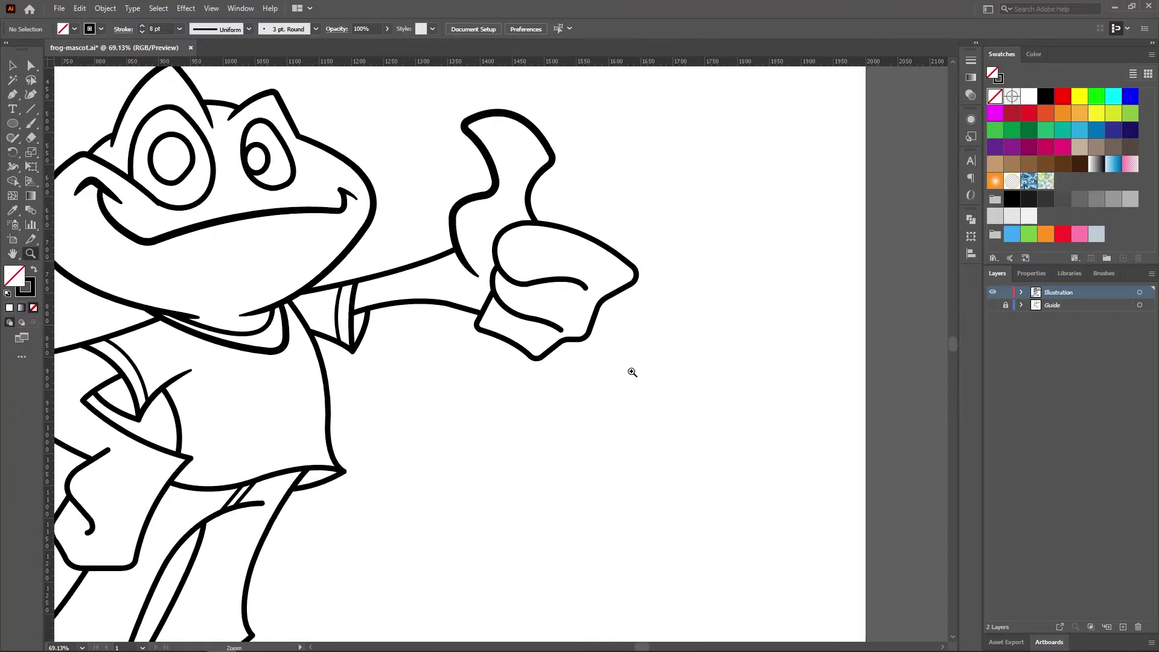
left_click_drag(631, 372, 626, 330)
left_click(15, 168)
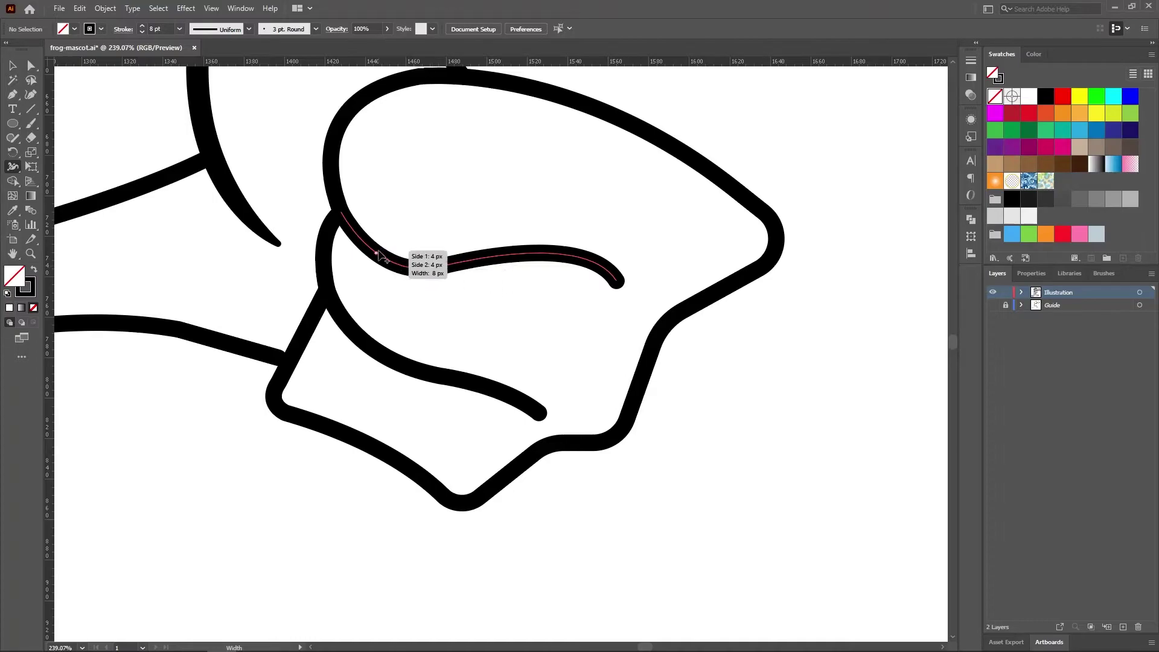
left_click_drag(409, 267, 416, 263)
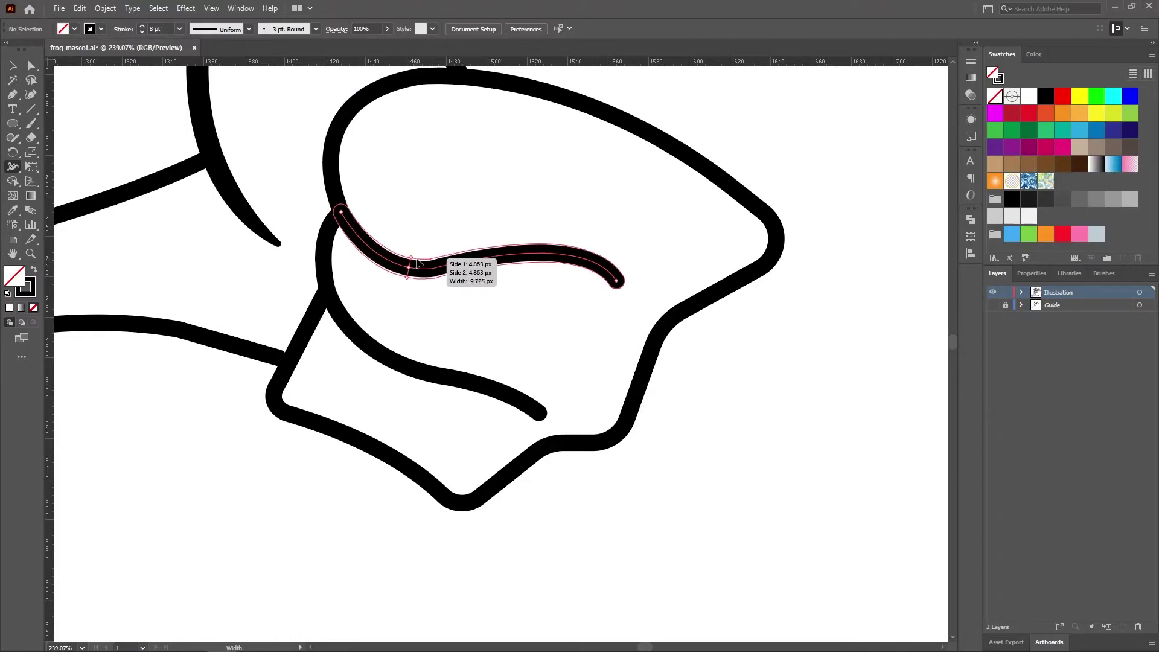
left_click_drag(616, 281, 624, 288)
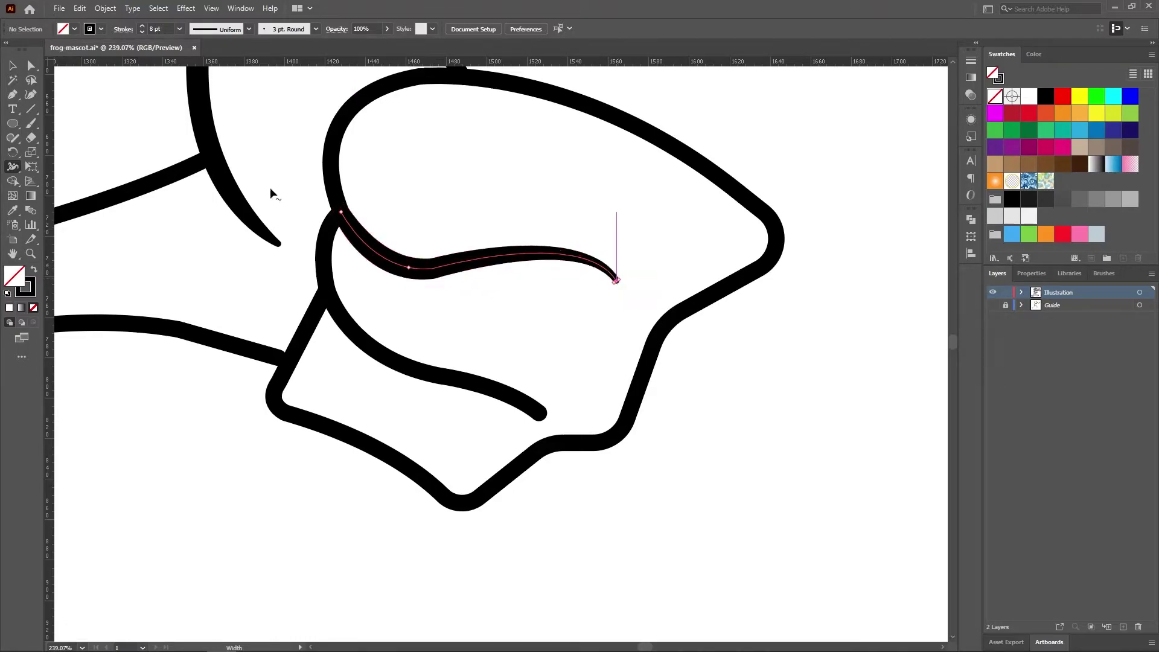
Round the corner anchor point on the tapered finger crease.
key("v")
left_click(252, 142)
left_click(457, 256)
left_click(30, 65)
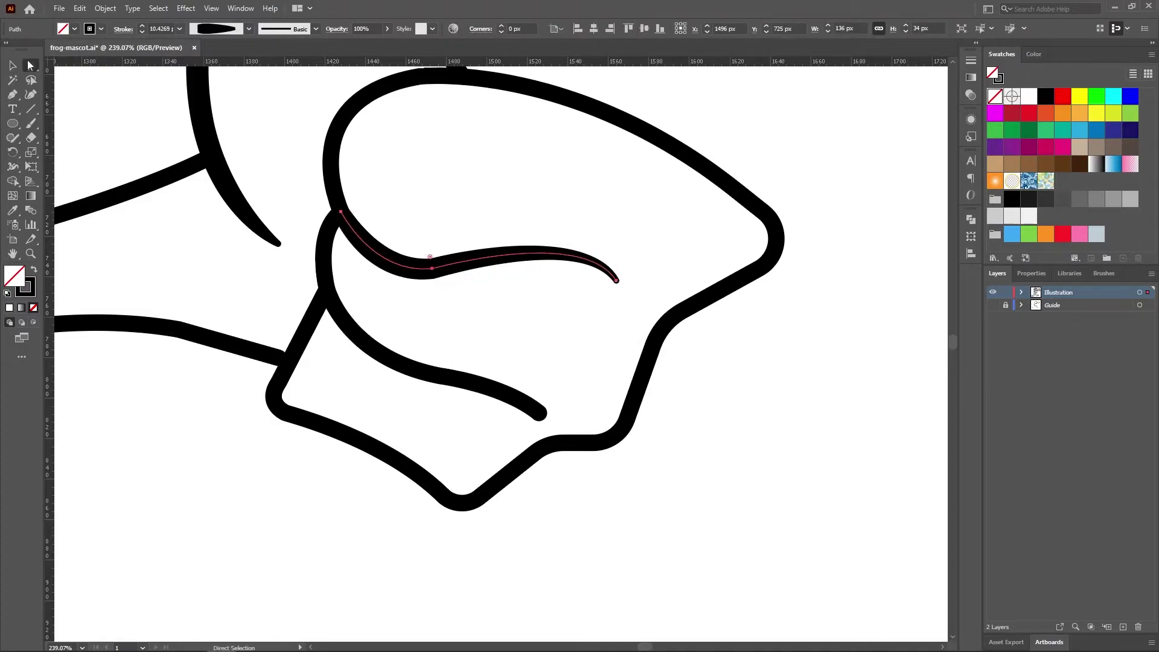
left_click_drag(432, 260, 423, 147)
left_click(529, 227)
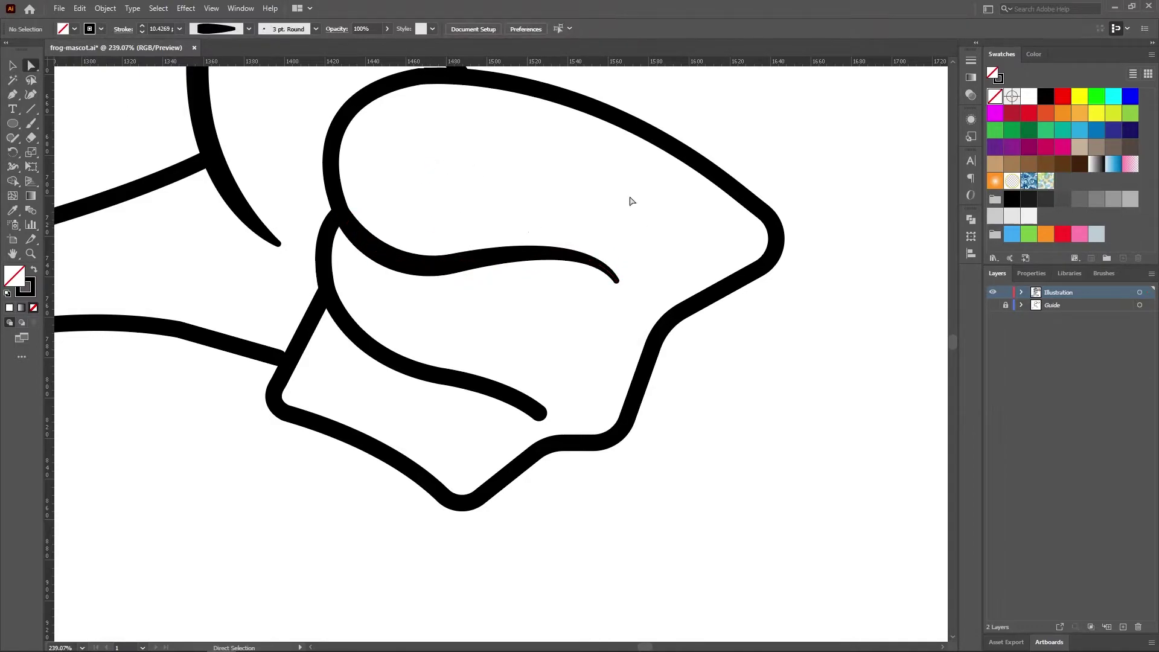
Taper the end of the lower finger crease.
left_click(13, 166)
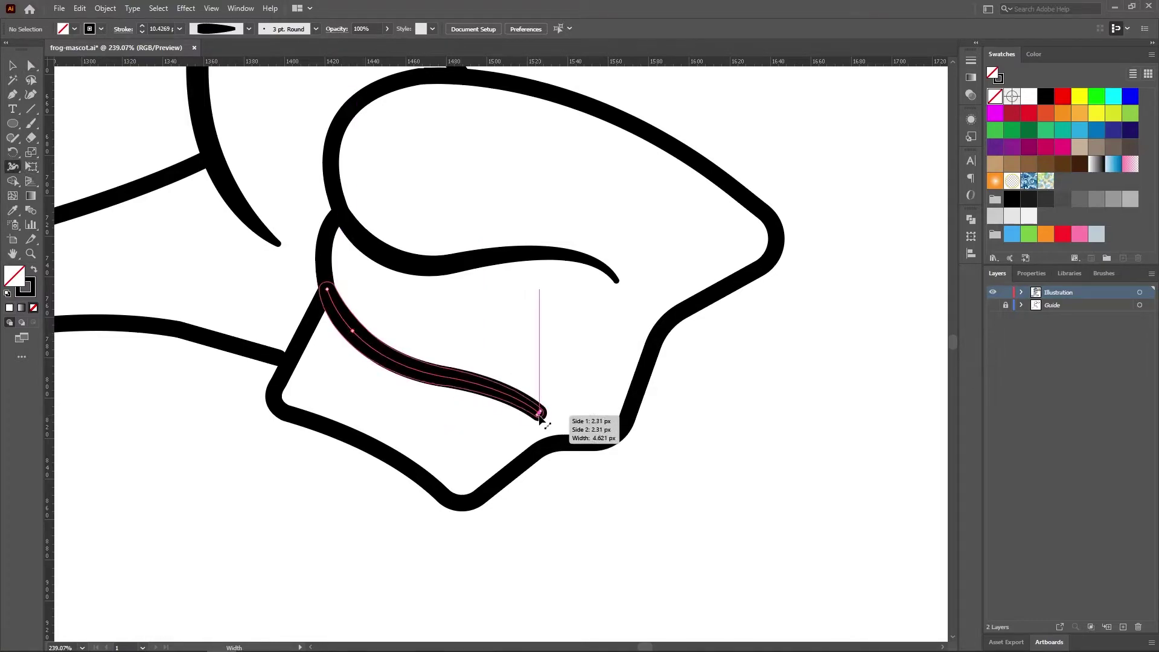
left_click_drag(540, 416, 539, 414)
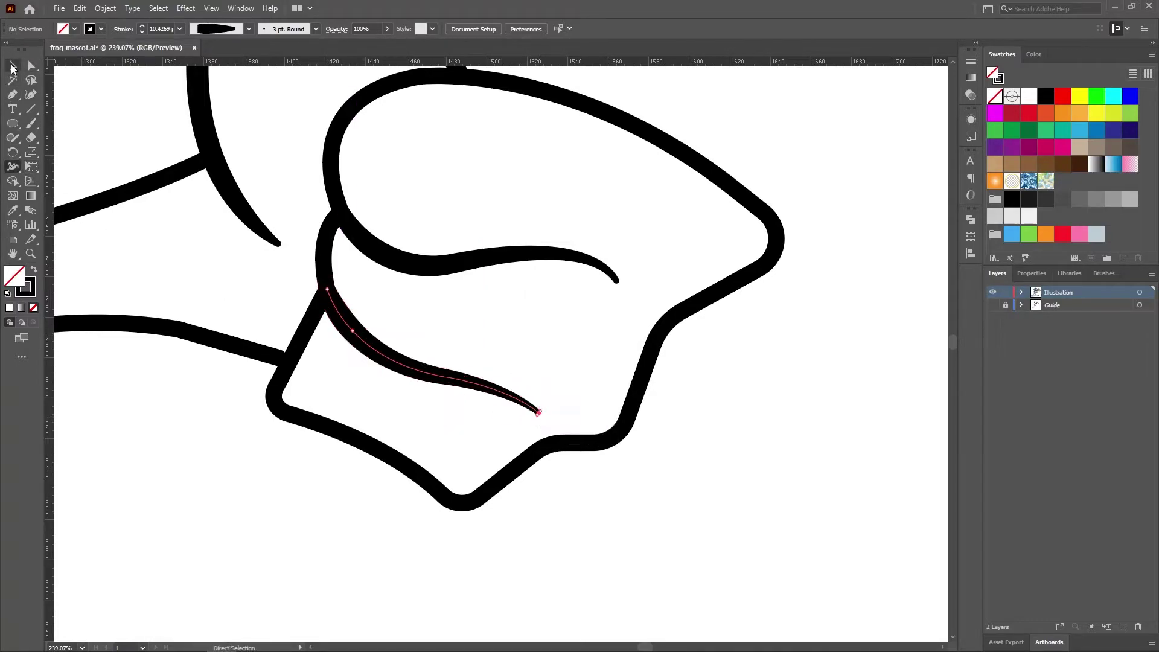
key("z")
left_click(72, 176, "alt")
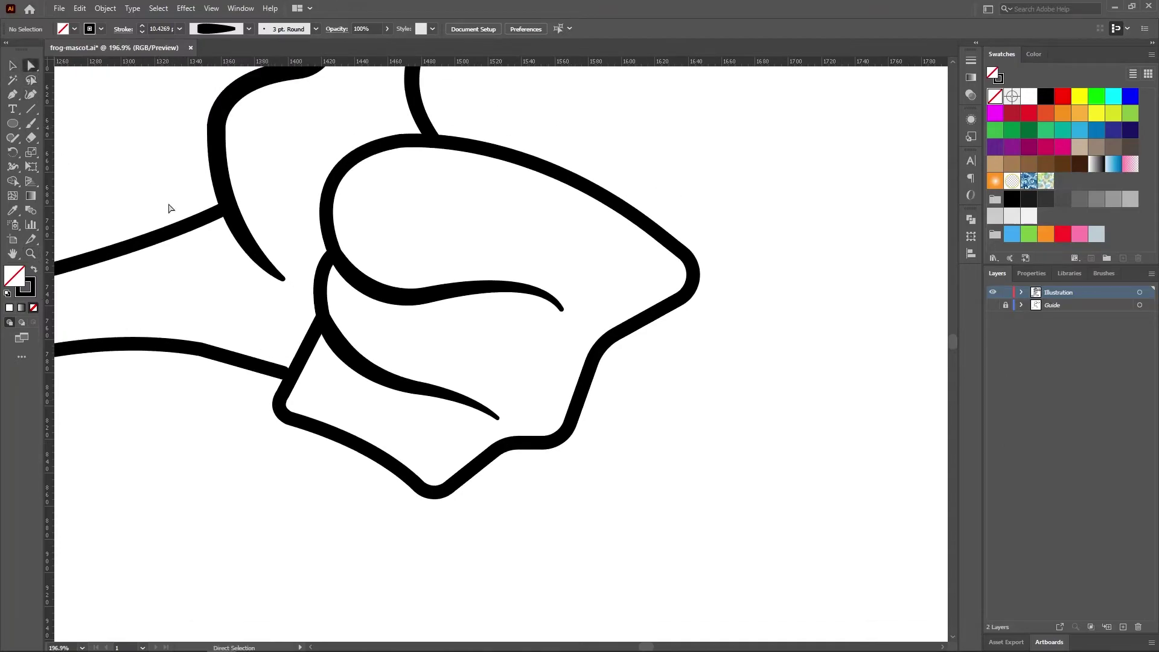
Select the outer fist outline to inspect its points, then pan to the fist and arm.
left_click(323, 326)
left_click(325, 299)
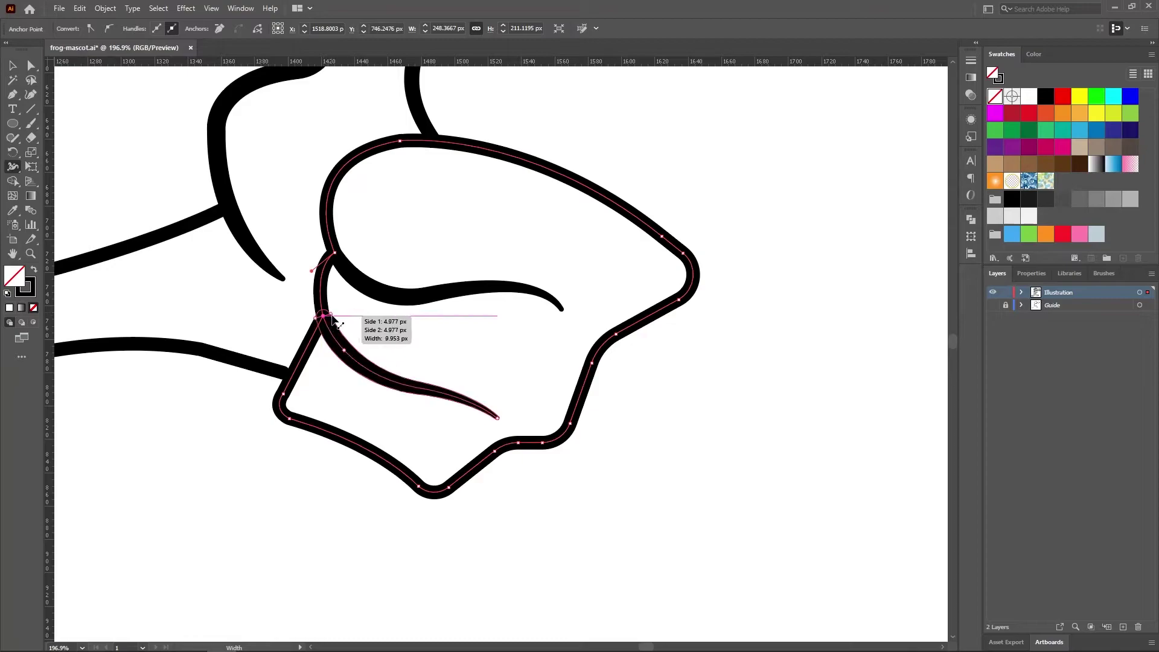
left_click(13, 65)
left_click(110, 196)
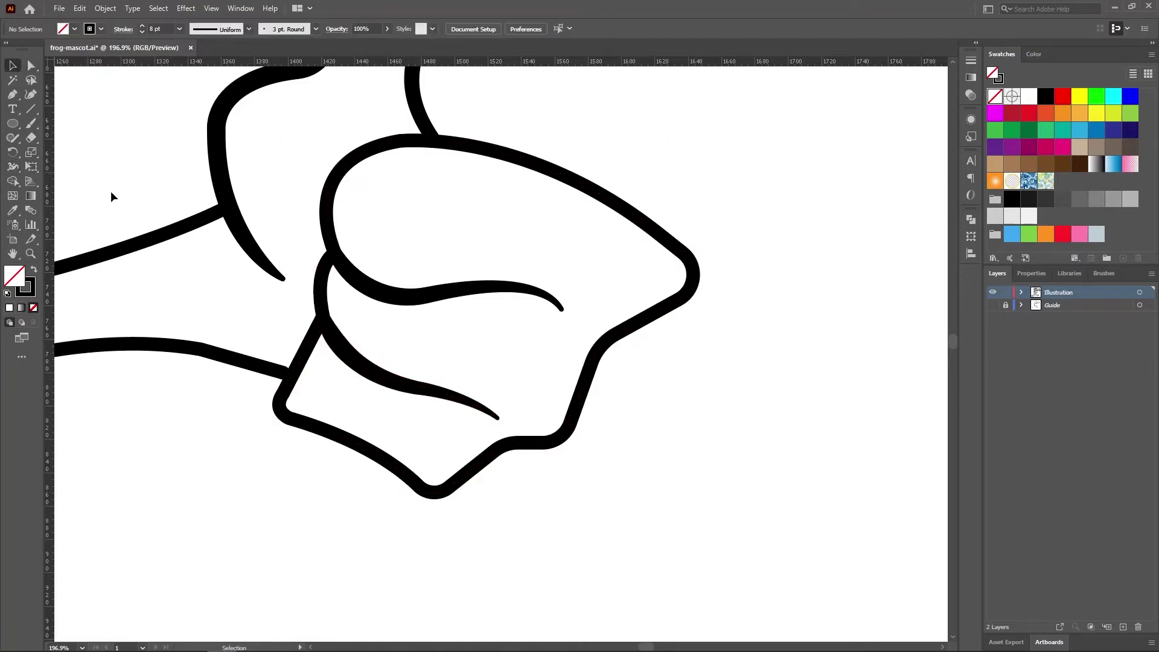
scroll(238, 346, "down", 3)
left_click_drag(247, 391, 344, 343)
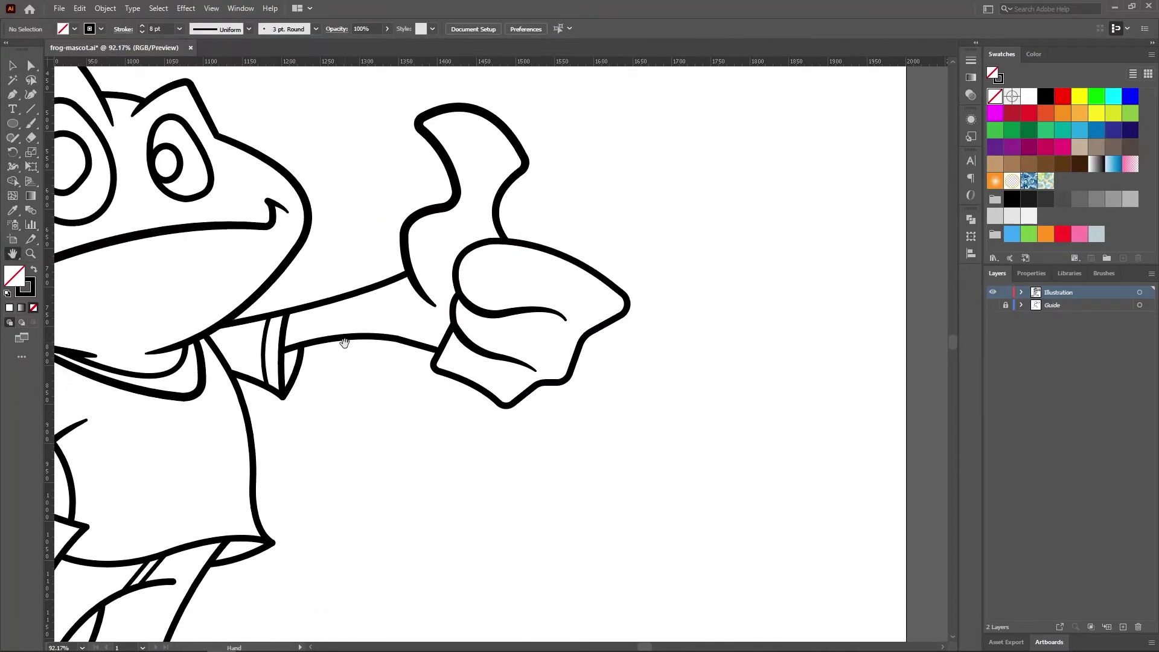
scroll(519, 392, "up", 3)
scroll(512, 414, "up", 1)
Thicken the fist outline's stroke, reverting a trial change to the lower-left outline.
key("shift+w")
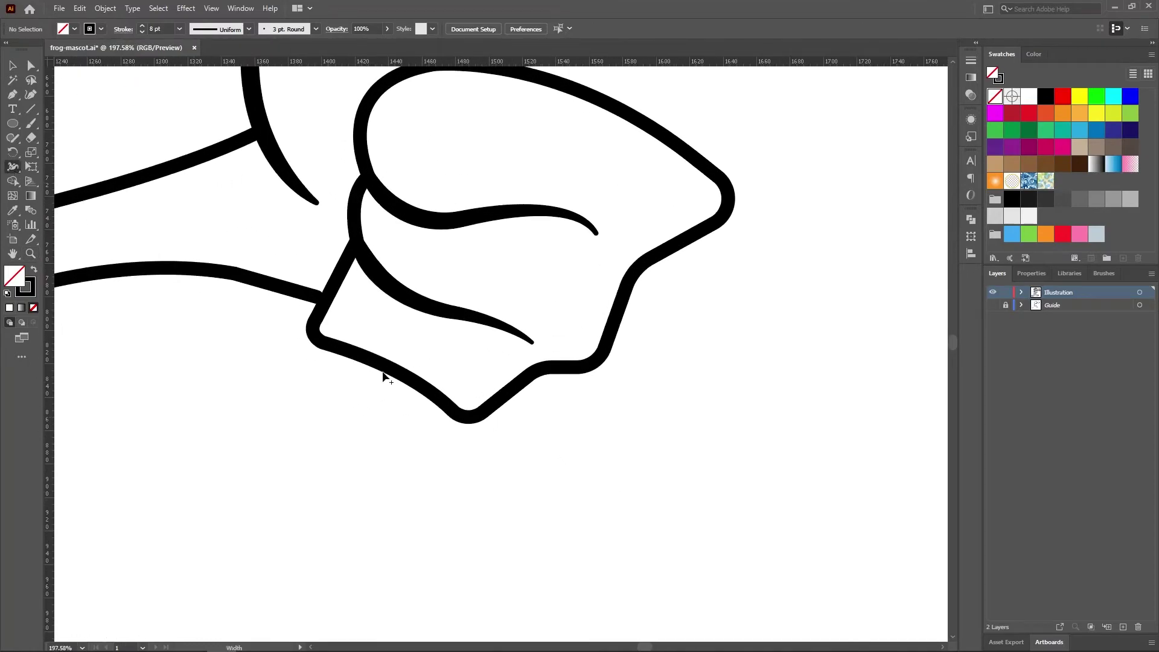
left_click_drag(469, 421, 467, 426)
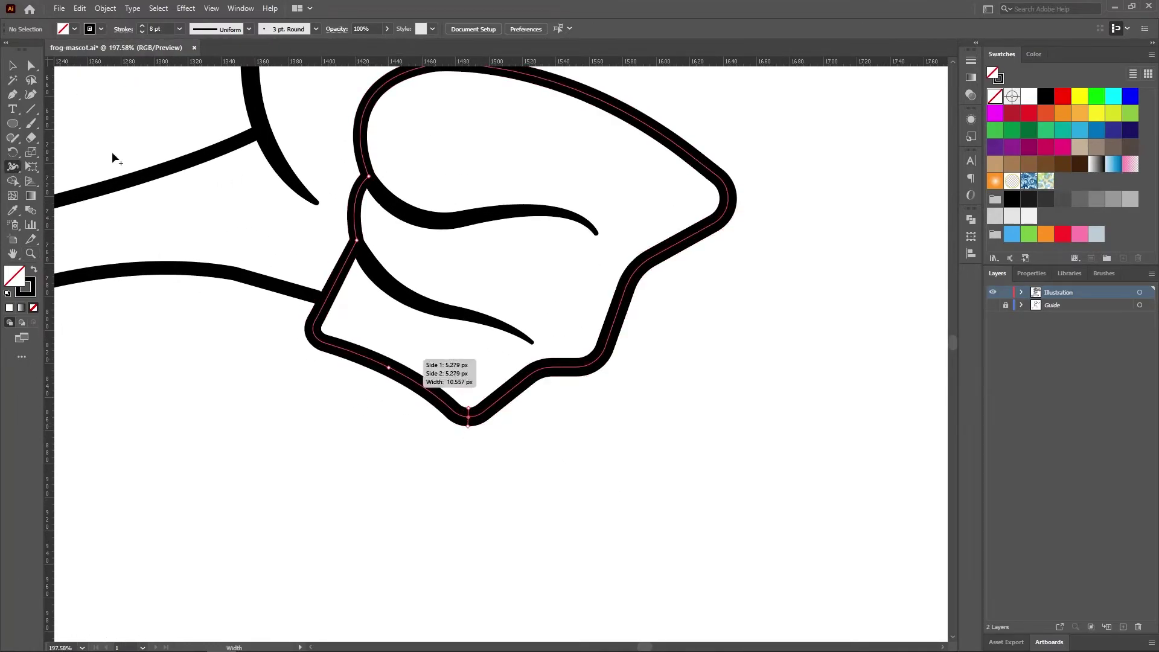
key("v")
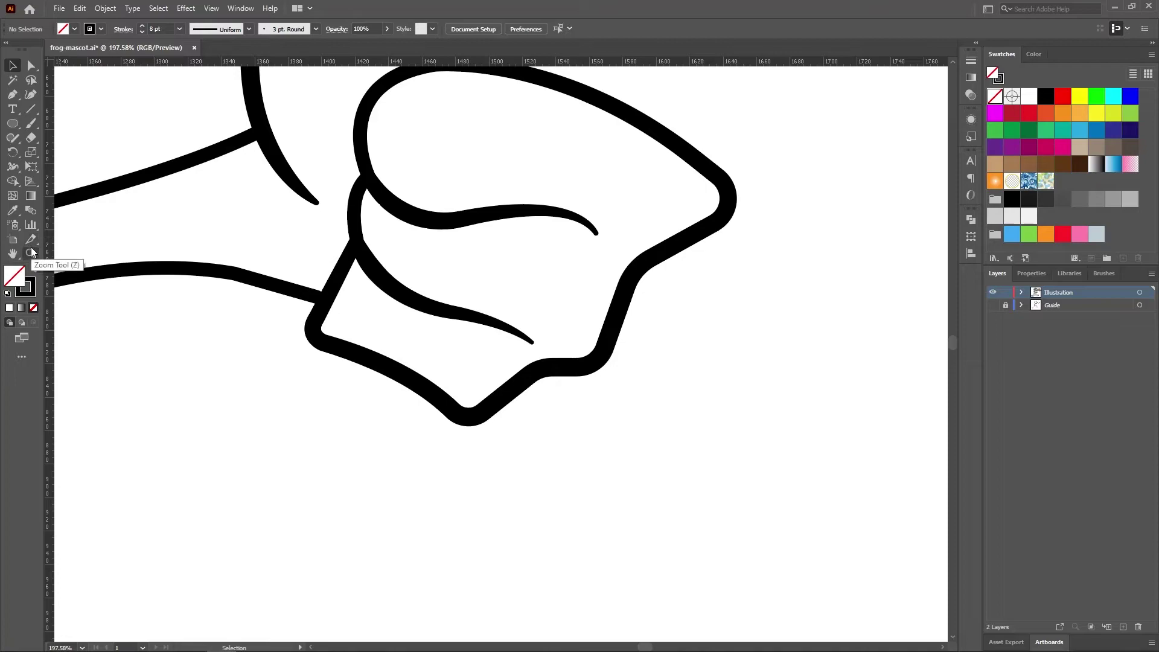
key("shift+w")
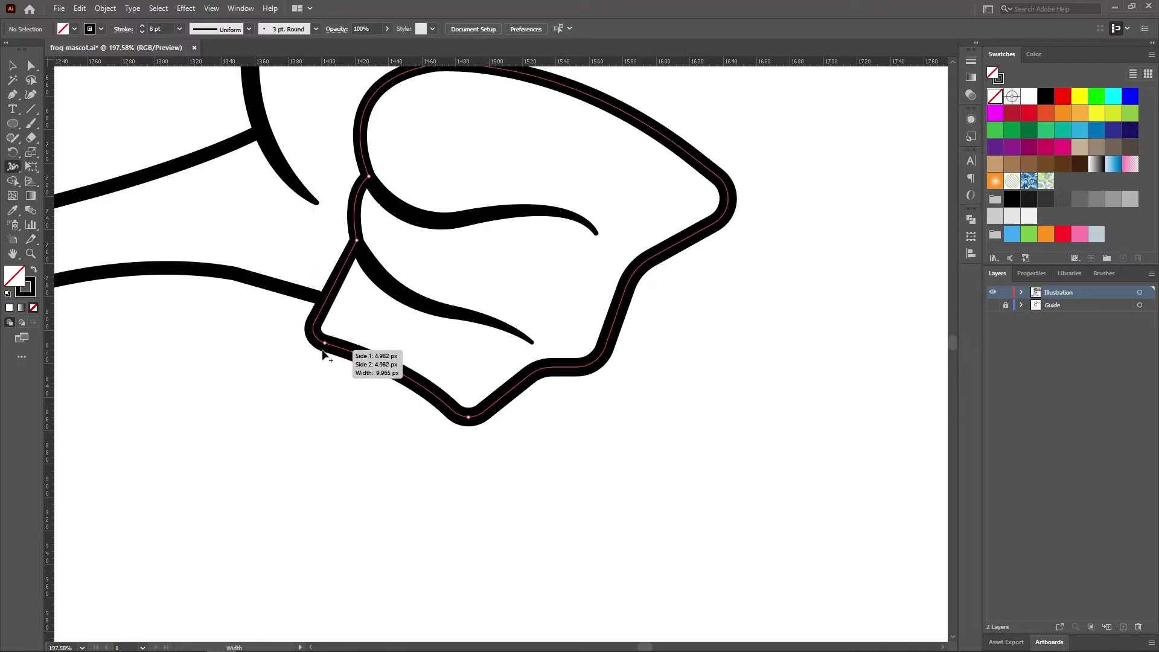
left_click_drag(324, 352, 326, 348)
key("ctrl+z")
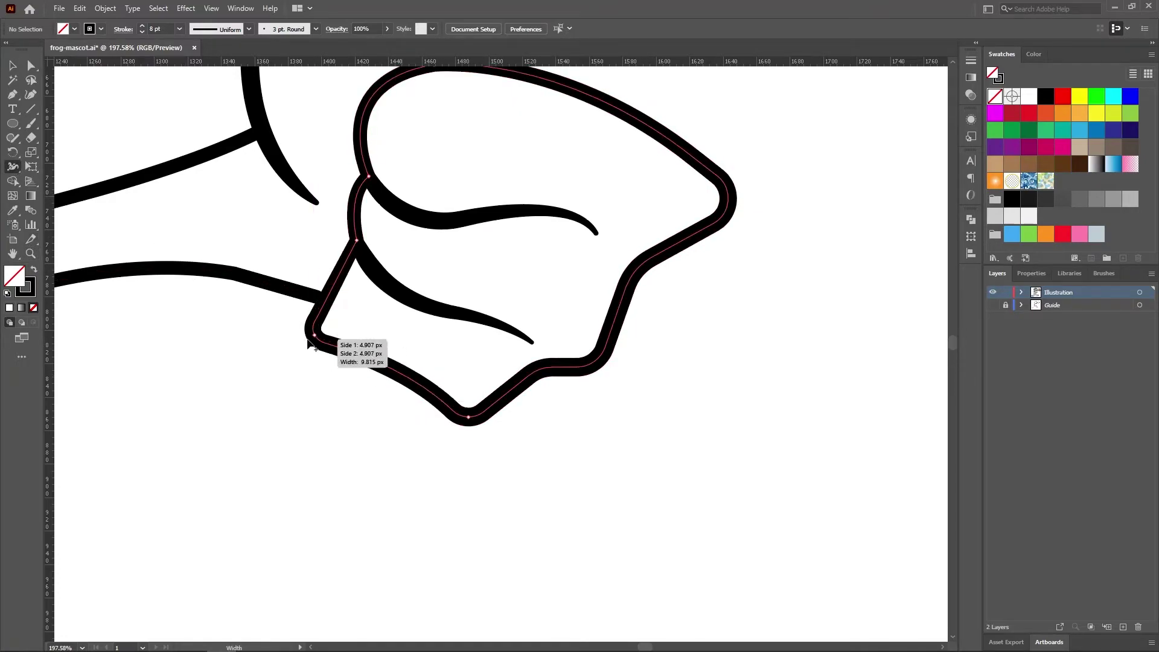
Zoom in on the hip hand and taper the knuckle line's upper end to a point.
key("v")
left_click(374, 469, "alt")
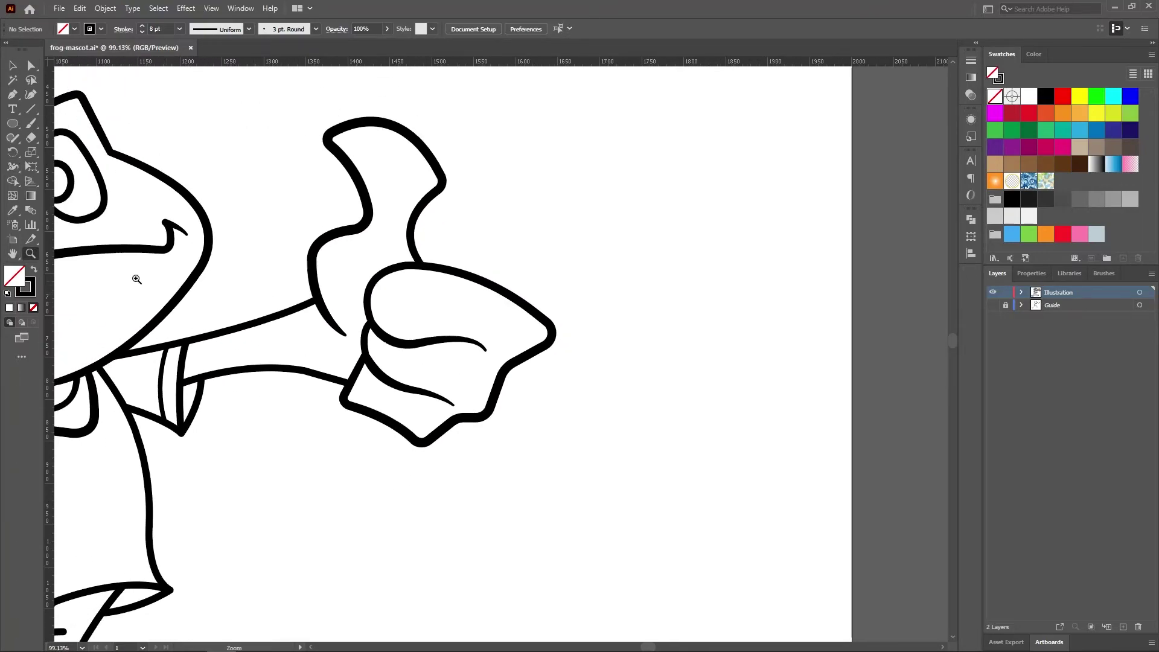
scroll(63, 295, "down", 3)
scroll(290, 455, "down", 5)
left_click(30, 253)
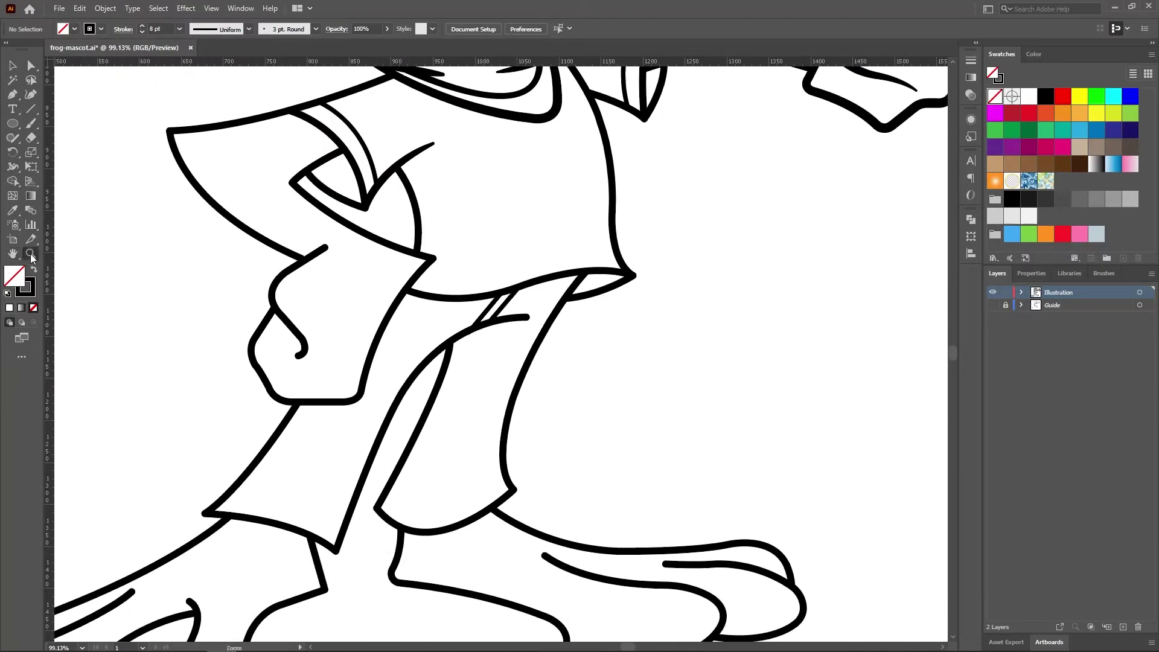
left_click(355, 405)
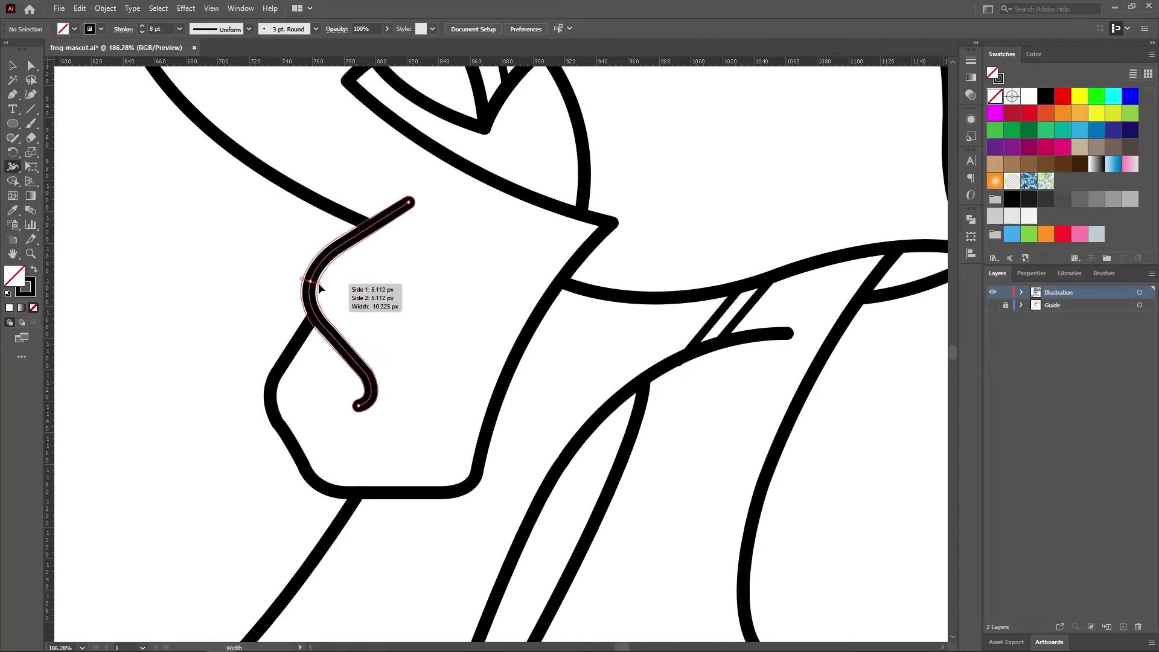
mouse_move(408, 206)
left_mouse_down()
mouse_move(369, 226)
mouse_move(410, 193)
left_mouse_up()
Nudge the knuckle hook's upper endpoint and taper its lower end.
key("a")
left_click(409, 253)
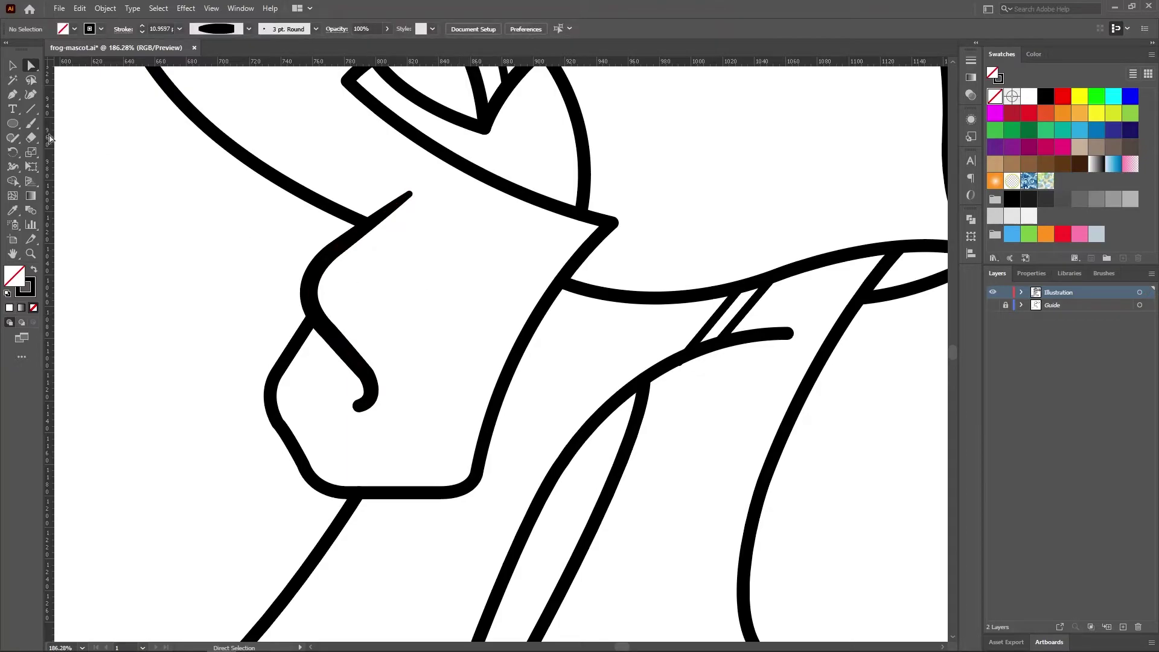
left_click_drag(359, 406, 356, 403)
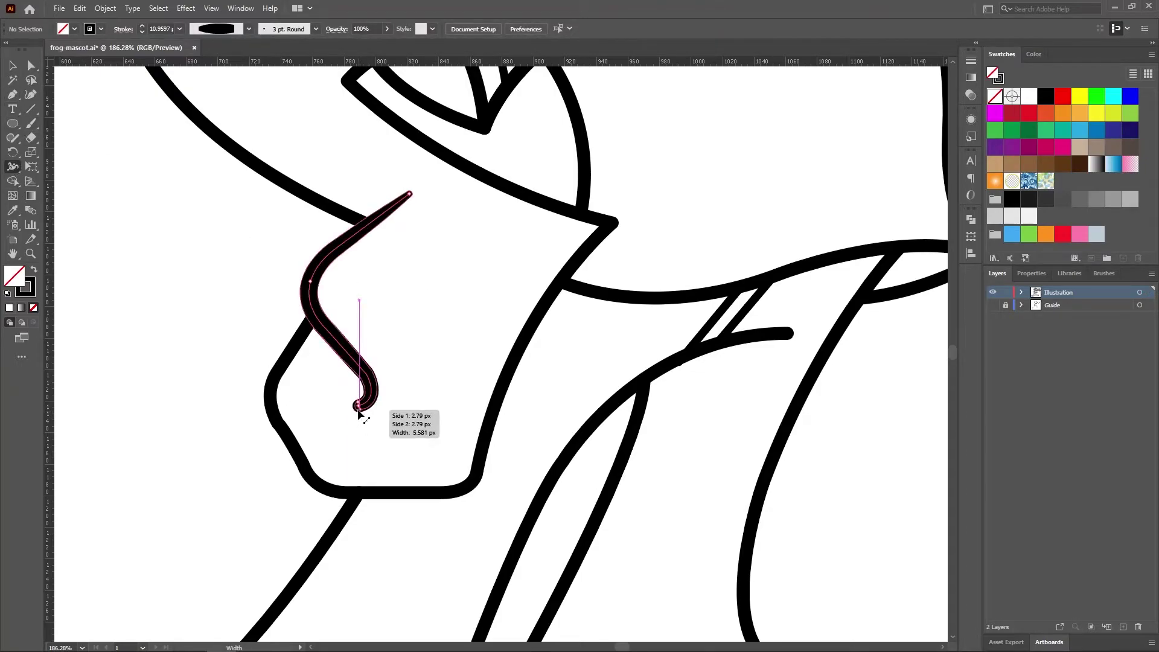
left_click(28, 66)
left_click(359, 405)
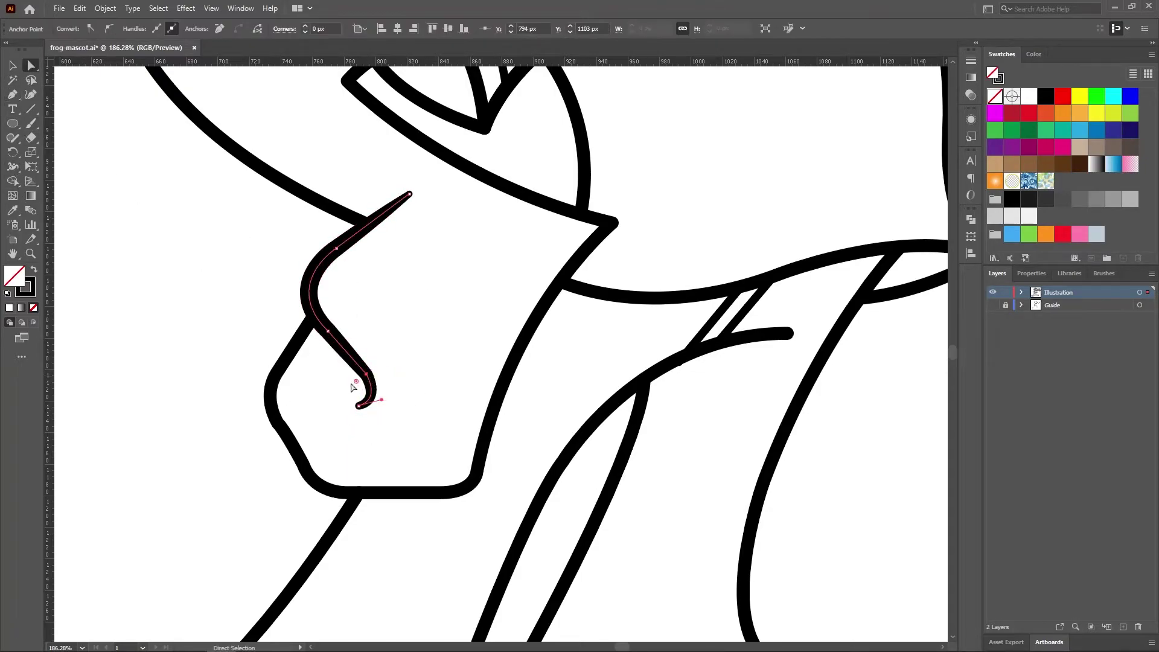
left_click(321, 404)
Widen the shirt outline at its left corner to vary its thickness.
scroll(633, 375, "down", 3)
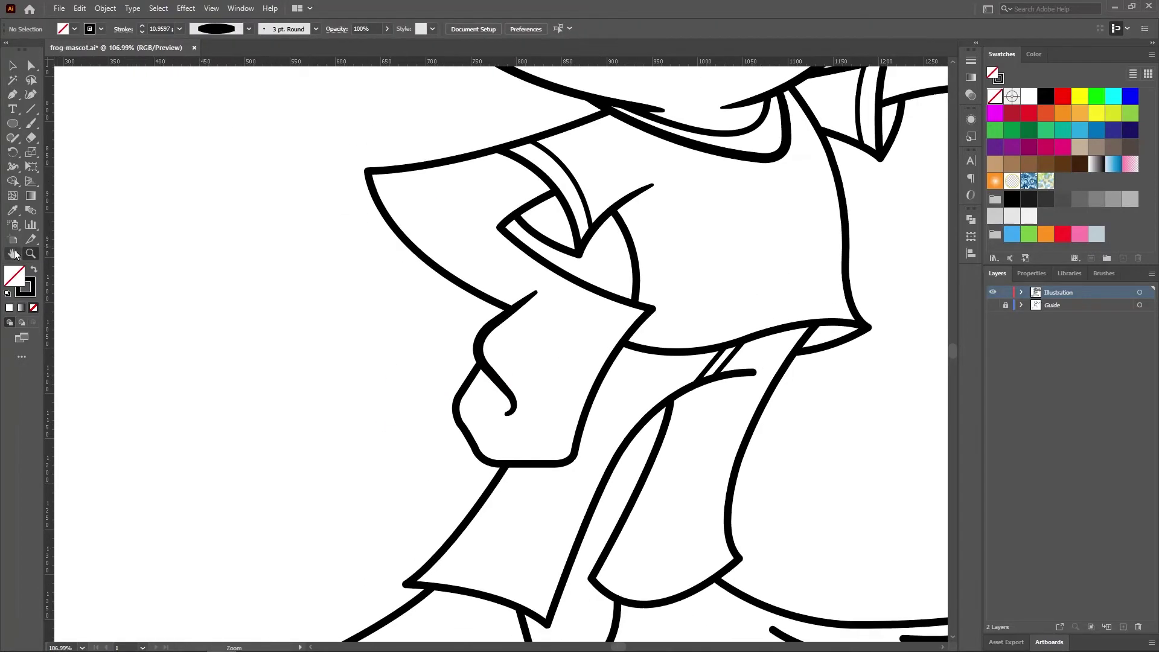
left_click_drag(399, 324, 235, 316)
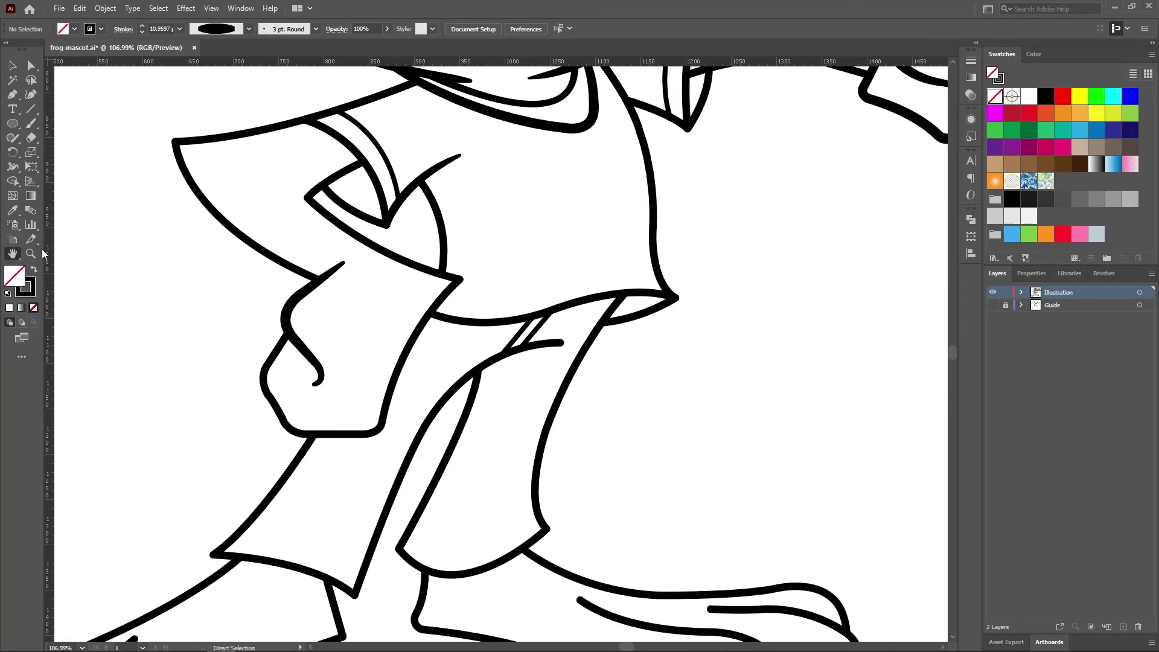
scroll(283, 163, "up", 1)
scroll(290, 163, "up", 2)
key("shift+w")
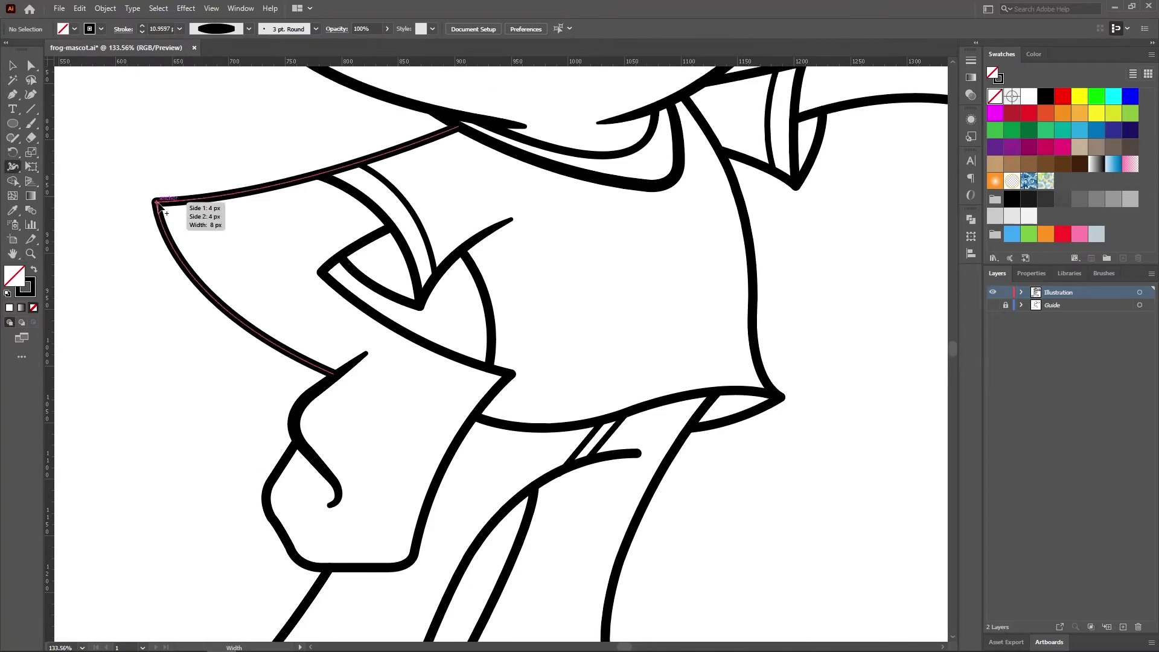
left_click_drag(162, 207, 171, 211)
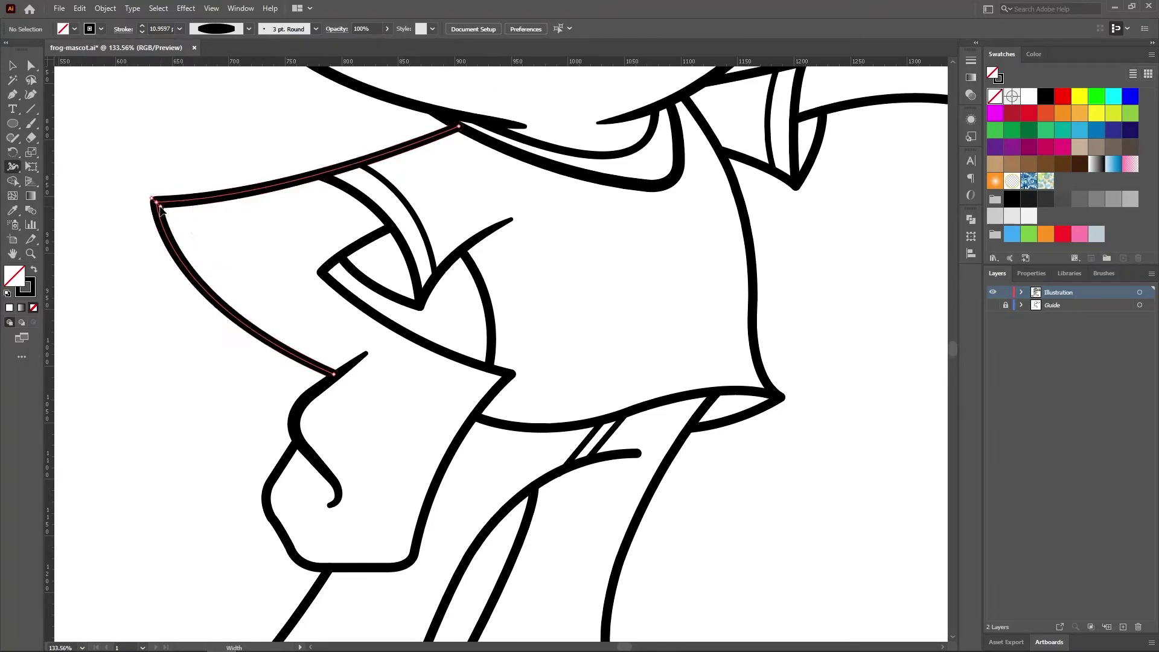
key("v")
left_click(108, 199)
scroll(349, 323, "down", 3)
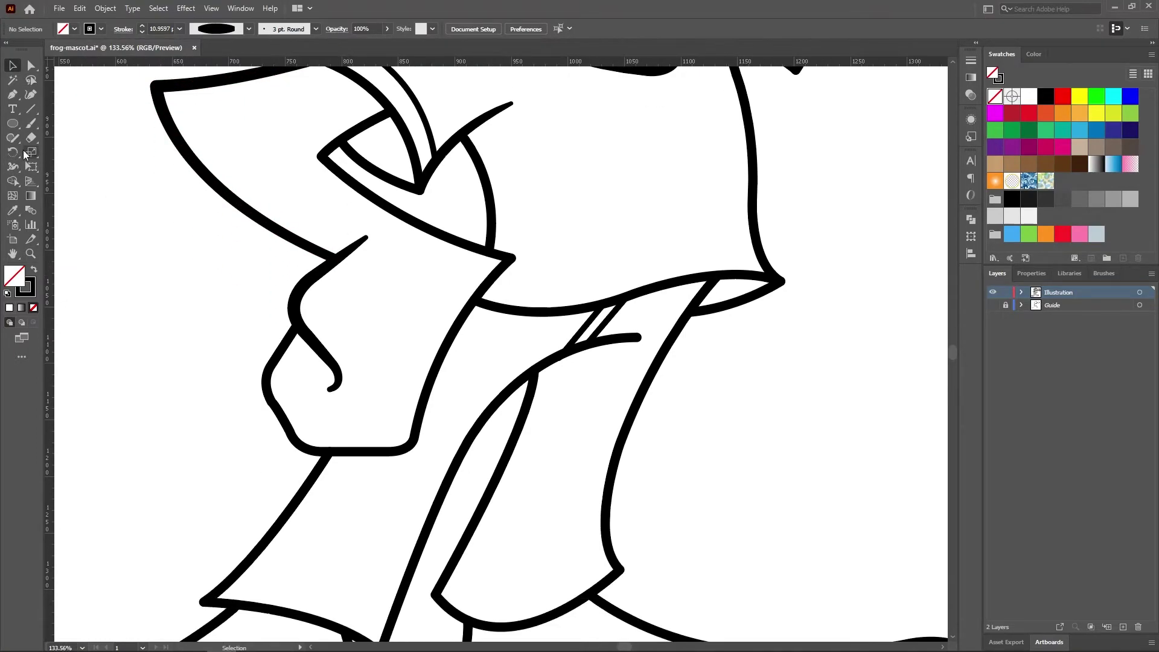
left_click(13, 167)
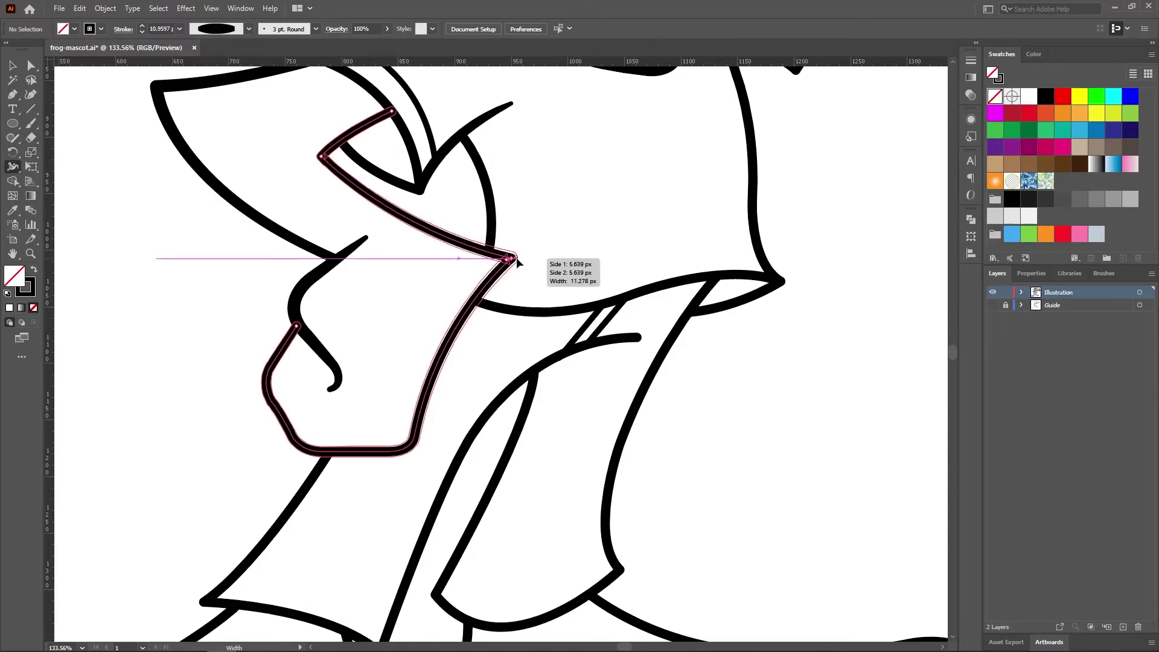
key("v")
scroll(361, 381, "down", 2)
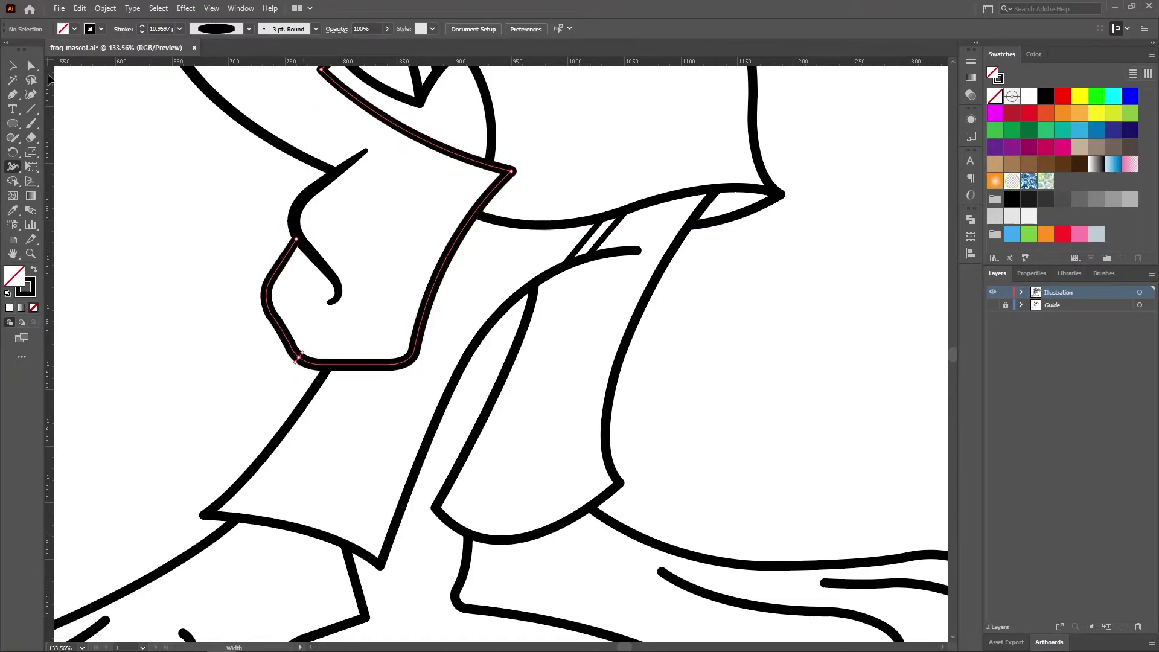
Thicken the thin curved crease on the frog's leg, tapering it to a point at the right end.
key("v")
scroll(615, 412, "down", 3)
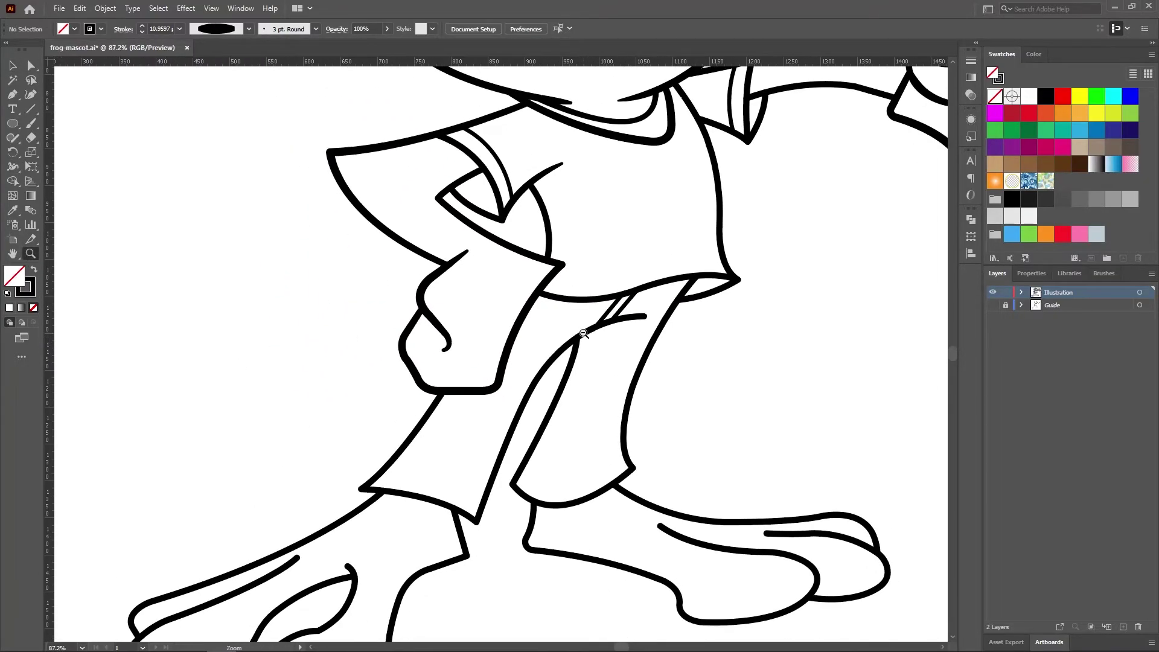
scroll(691, 454, "up", 5)
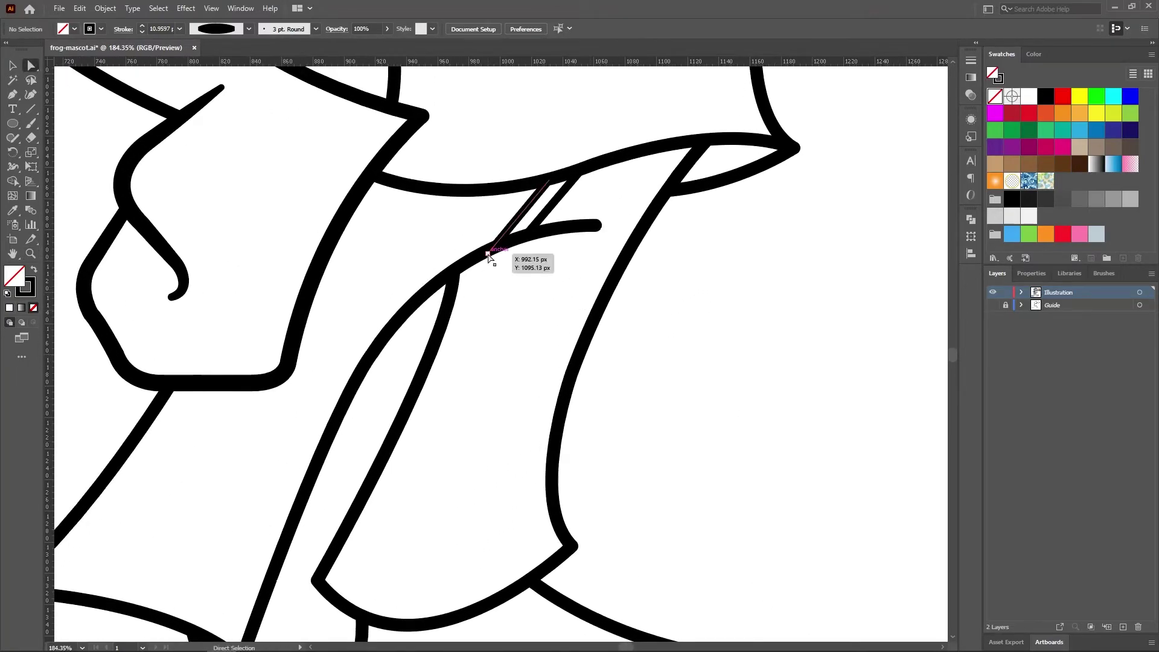
left_click(488, 256)
left_click(431, 252)
left_click(13, 166)
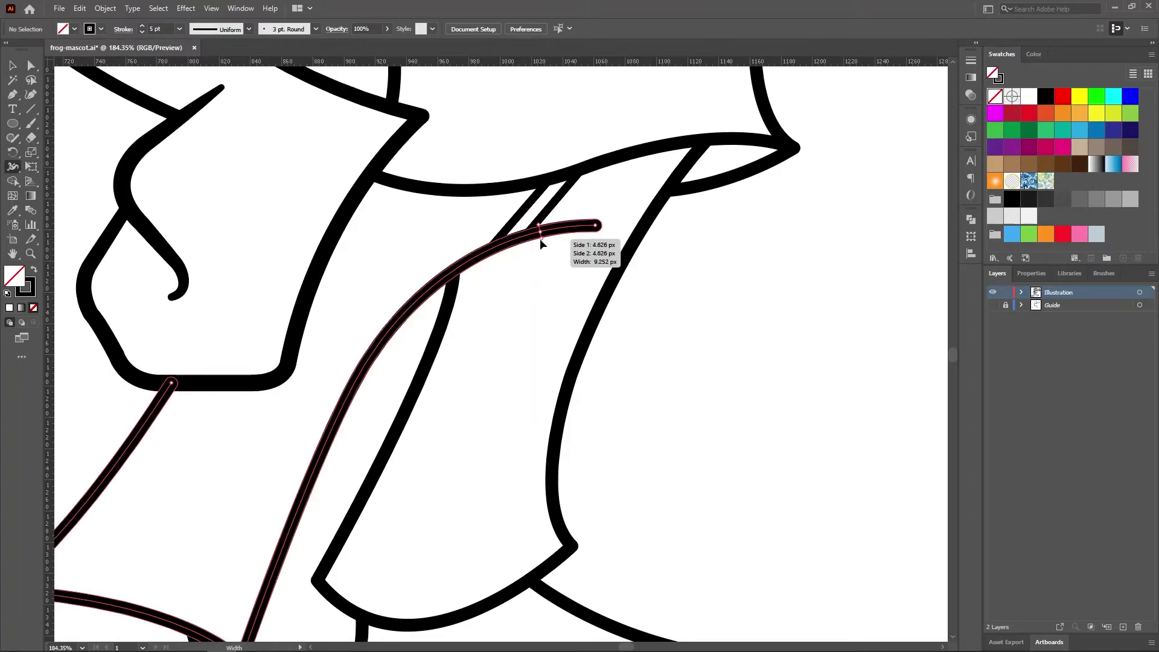
left_click_drag(540, 238, 596, 230)
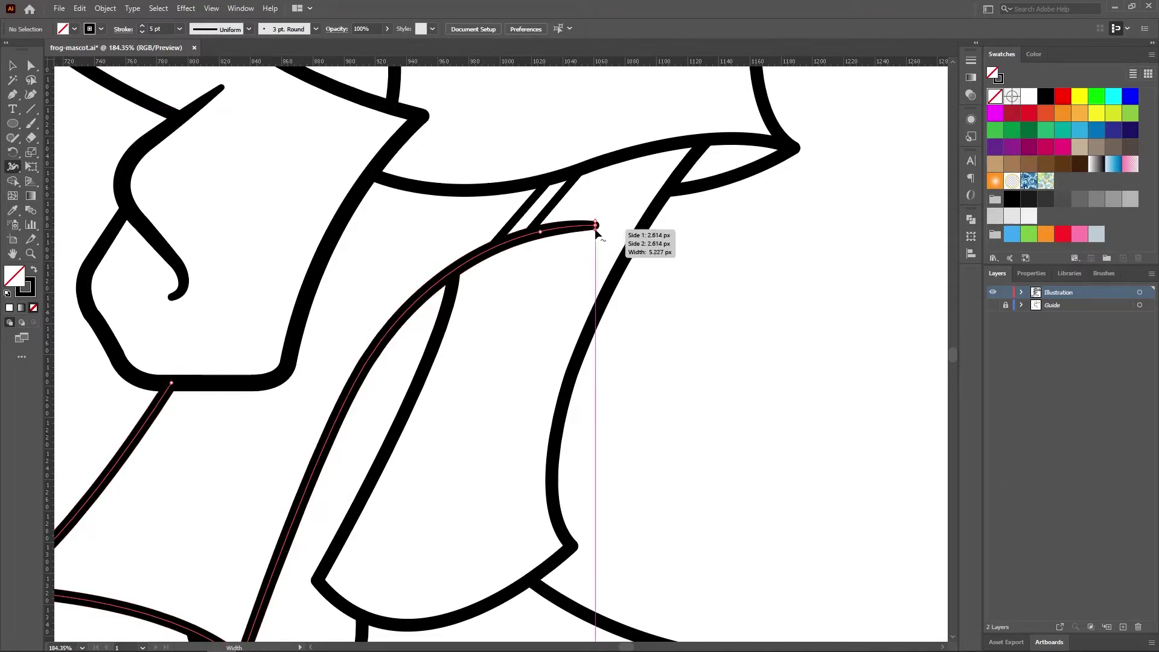
key("a")
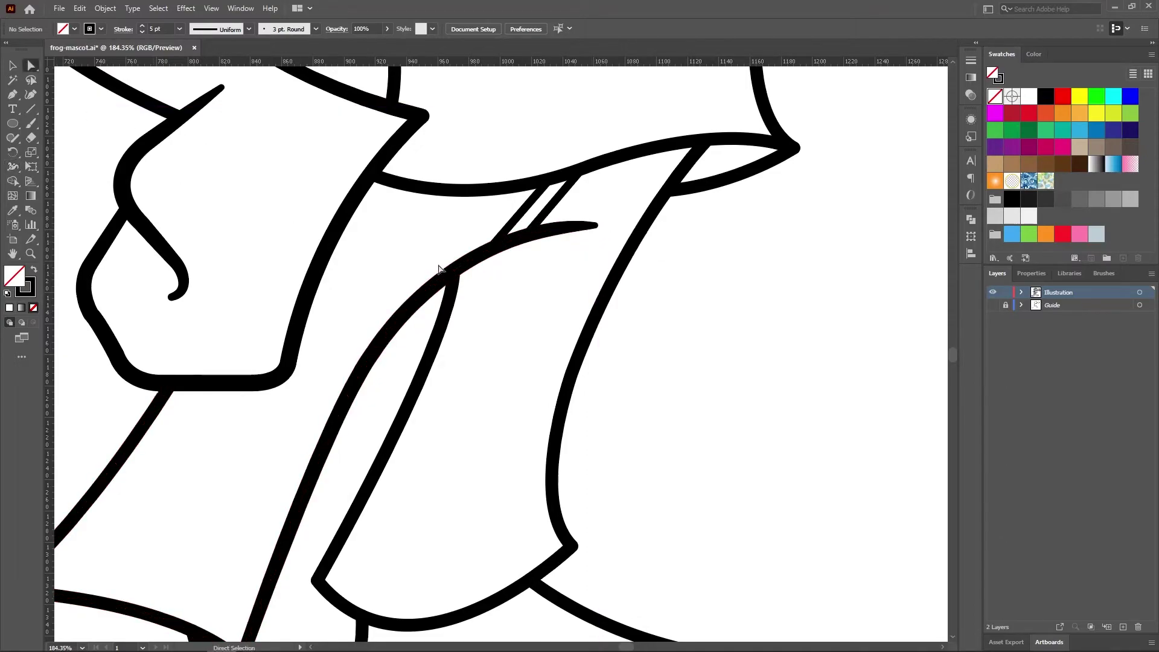
scroll(507, 338, "down", 5)
Vary the stroke widths along the right foot's sole, short foot line and toe outlines.
left_click(427, 439, "alt")
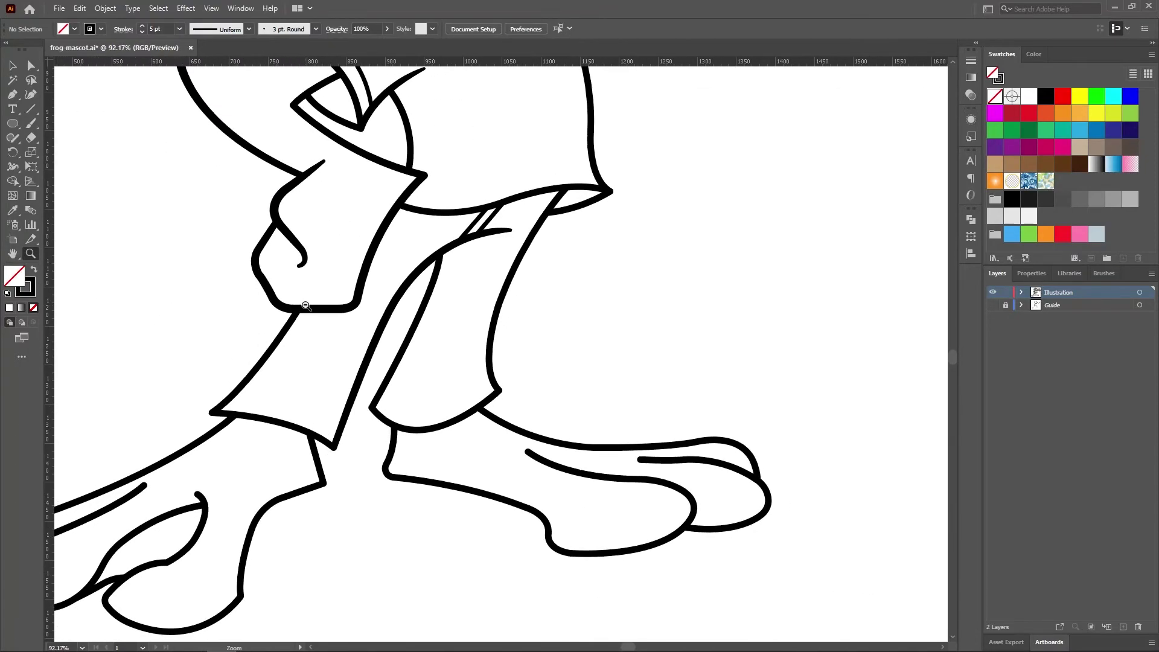
left_click(381, 384, "alt")
left_click(652, 519)
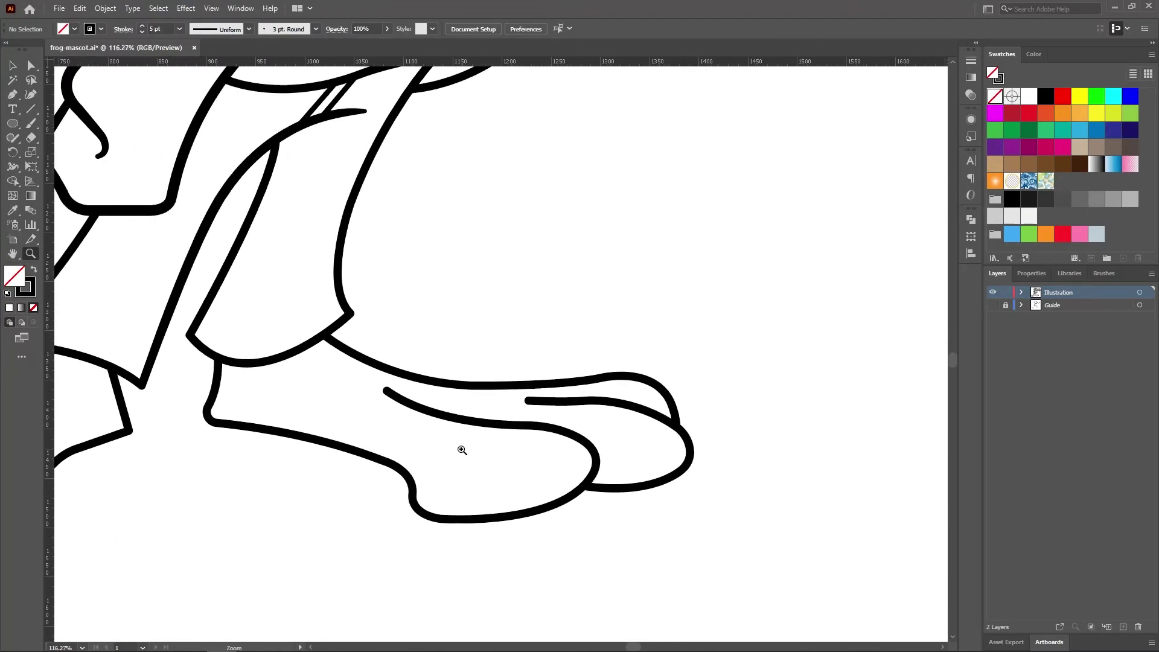
left_click(13, 168)
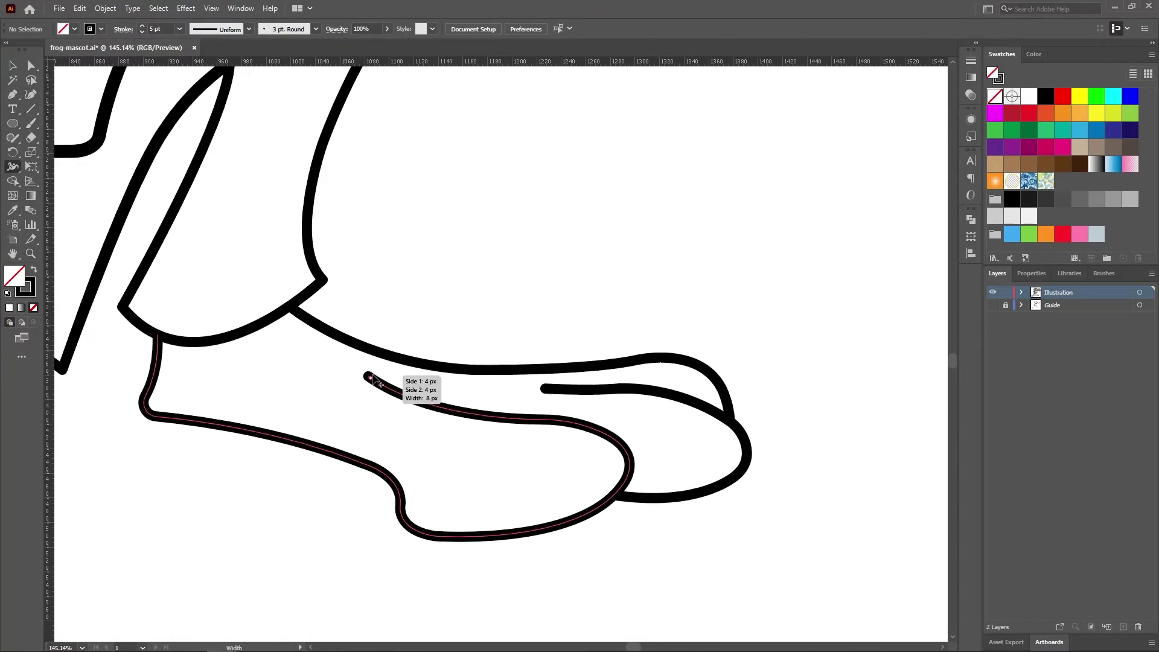
left_click_drag(585, 516, 628, 524)
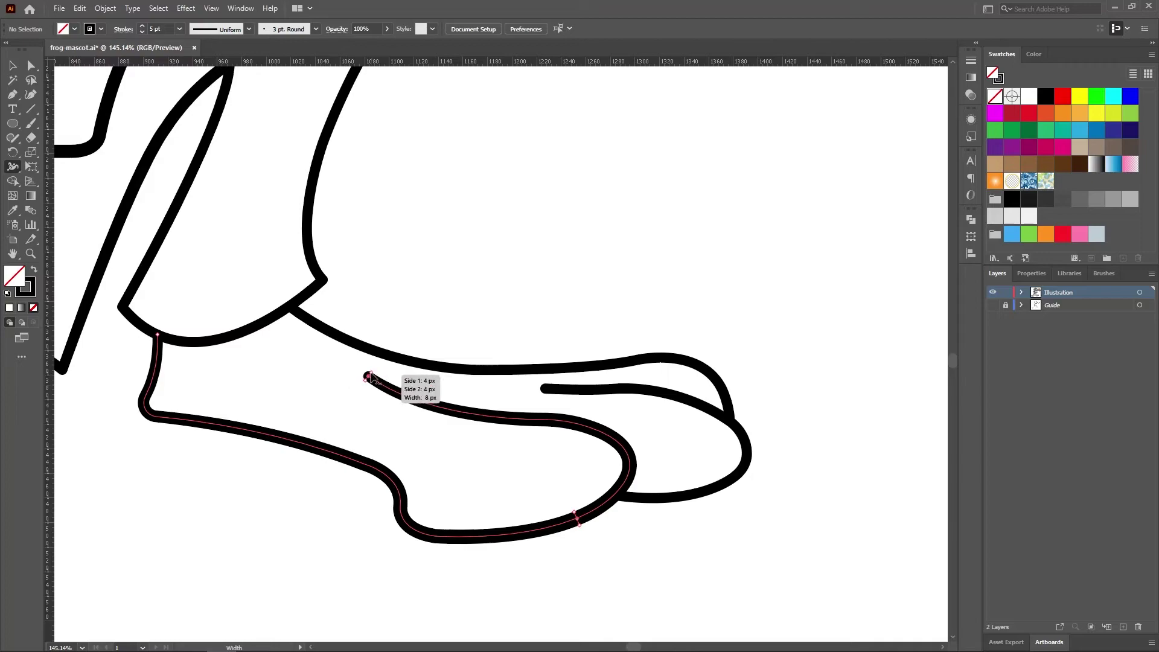
left_click_drag(368, 376, 371, 380)
key("v")
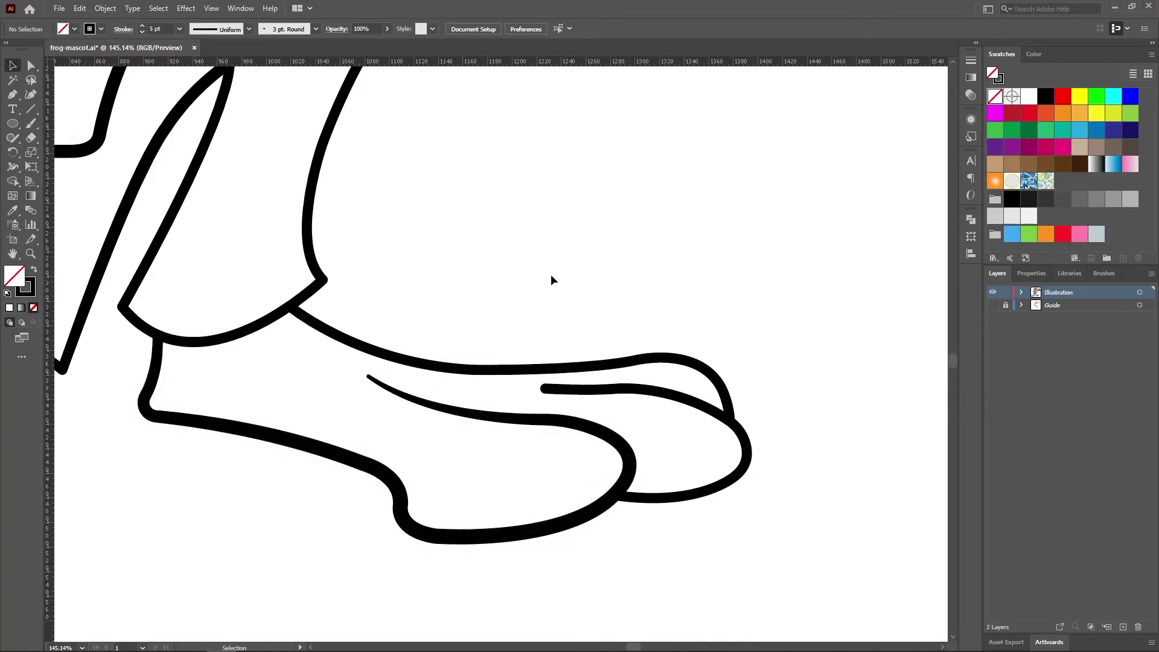
left_click_drag(746, 473, 746, 477)
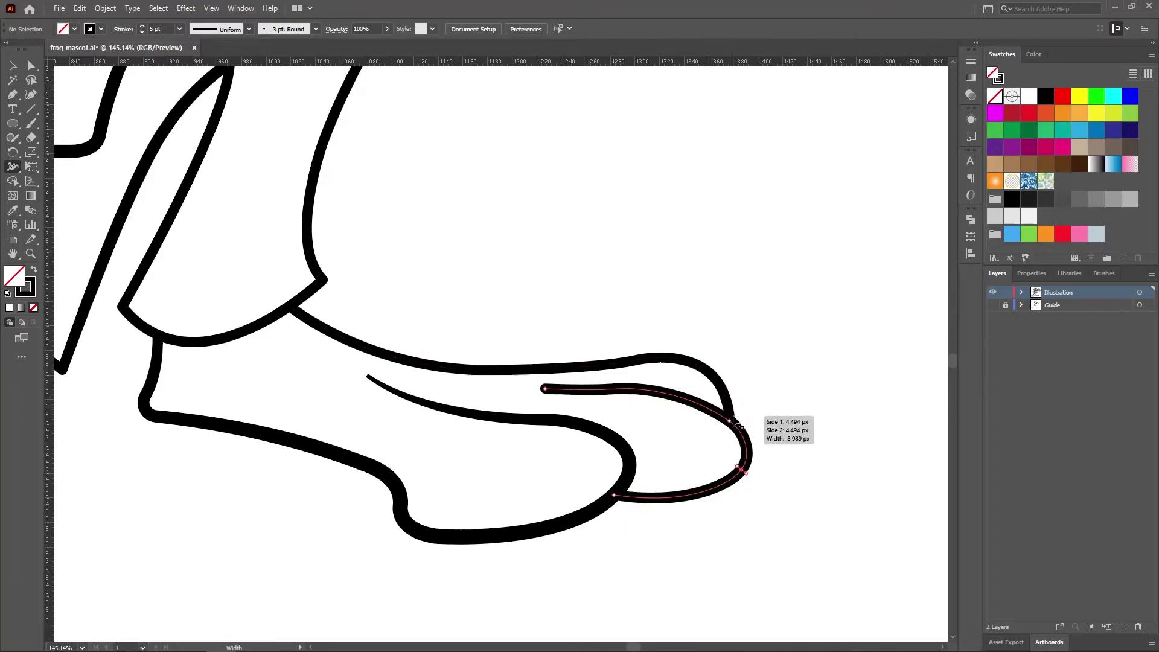
left_click_drag(732, 405, 734, 407)
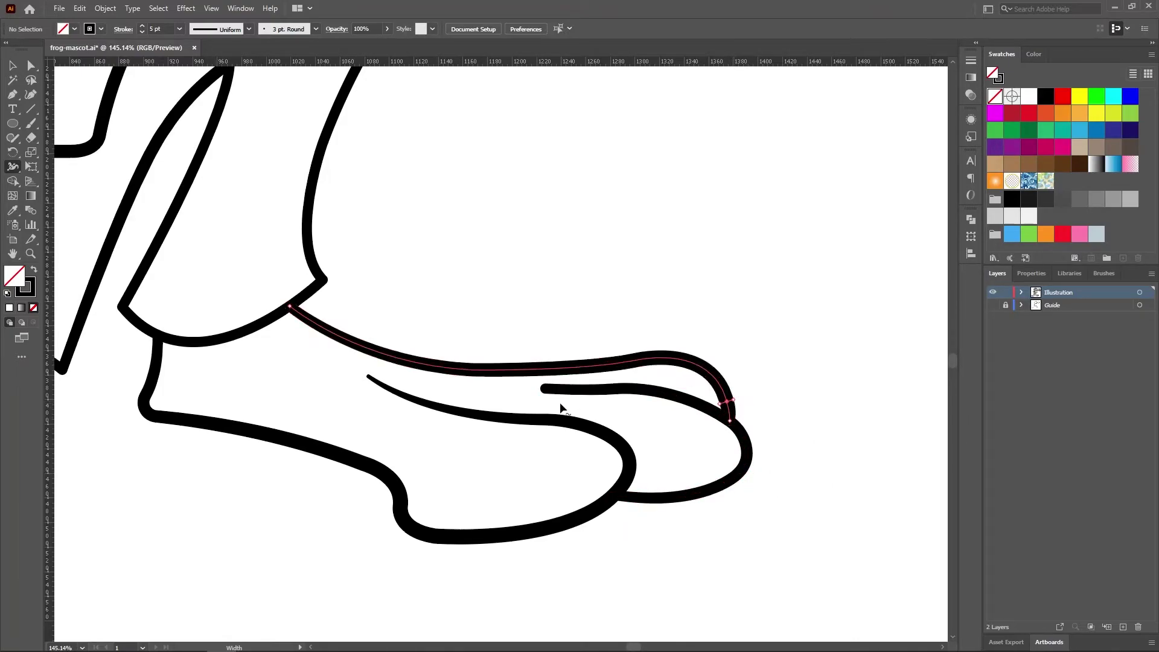
key("a")
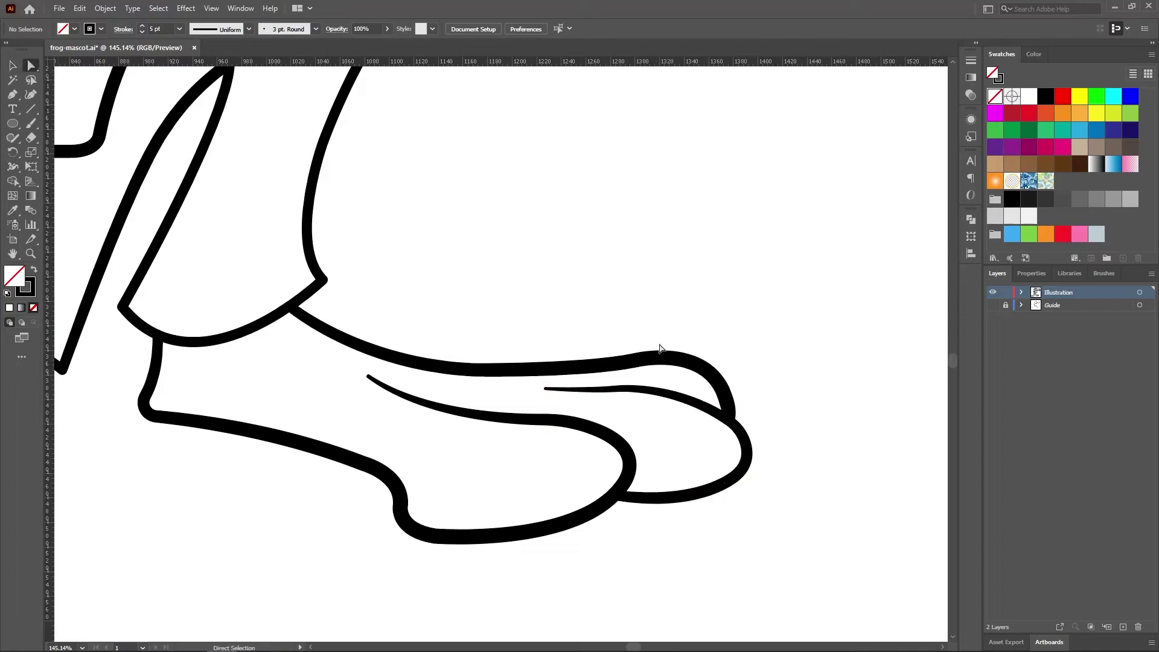
Round the sharp ankle corner of the left foot outline with its corner widget.
left_click(31, 253)
left_click(149, 327, "alt")
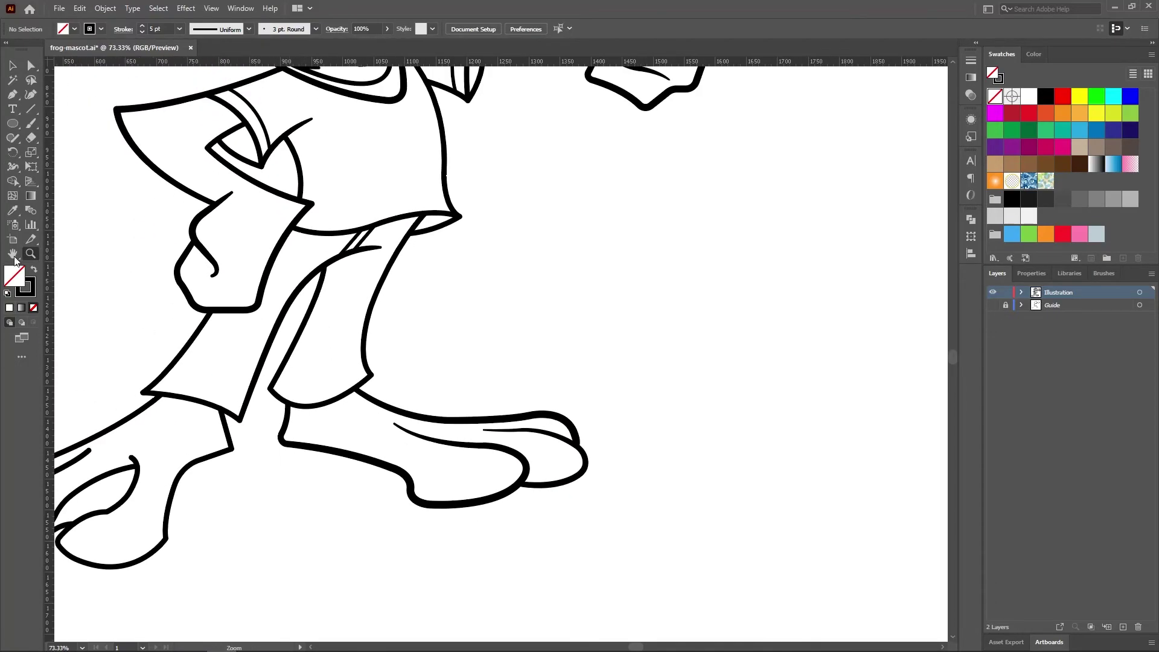
left_click_drag(149, 327, 151, 349)
left_click_drag(388, 446, 409, 472)
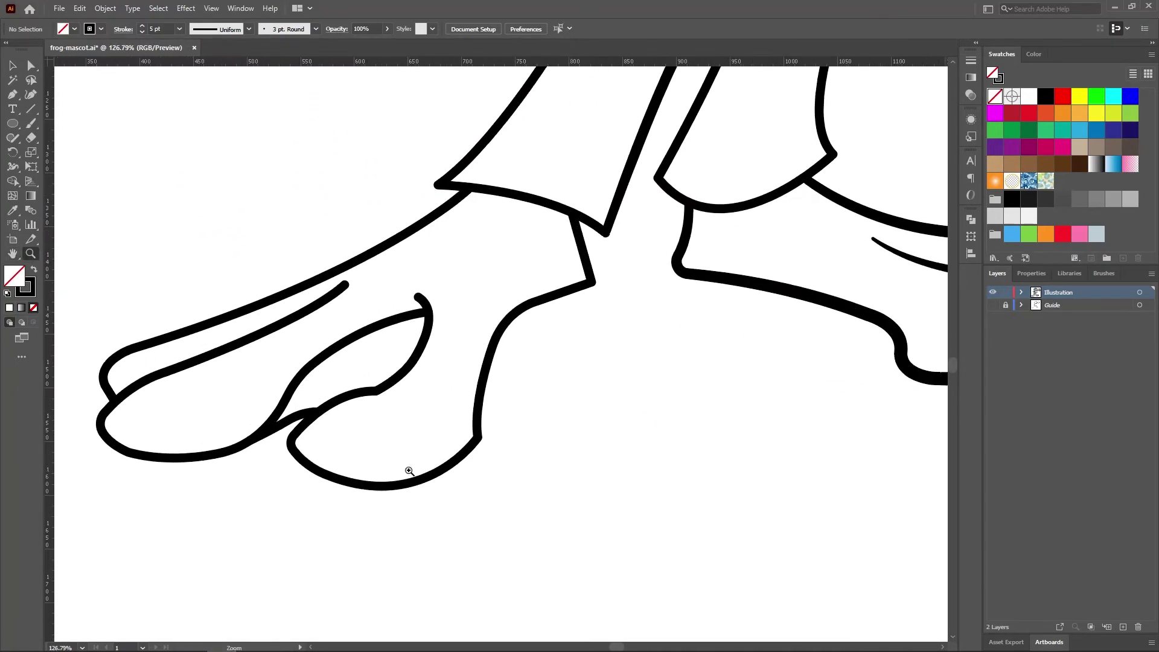
left_click_drag(415, 336, 457, 341)
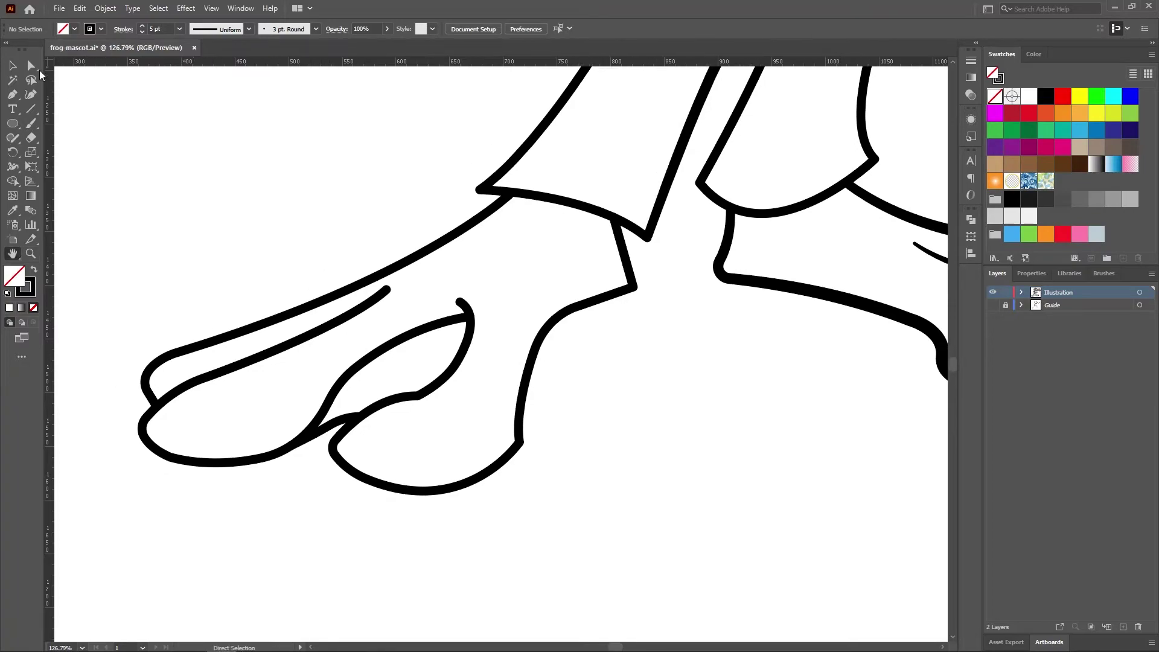
left_click(629, 292)
left_click_drag(624, 285, 639, 295)
left_click(650, 353)
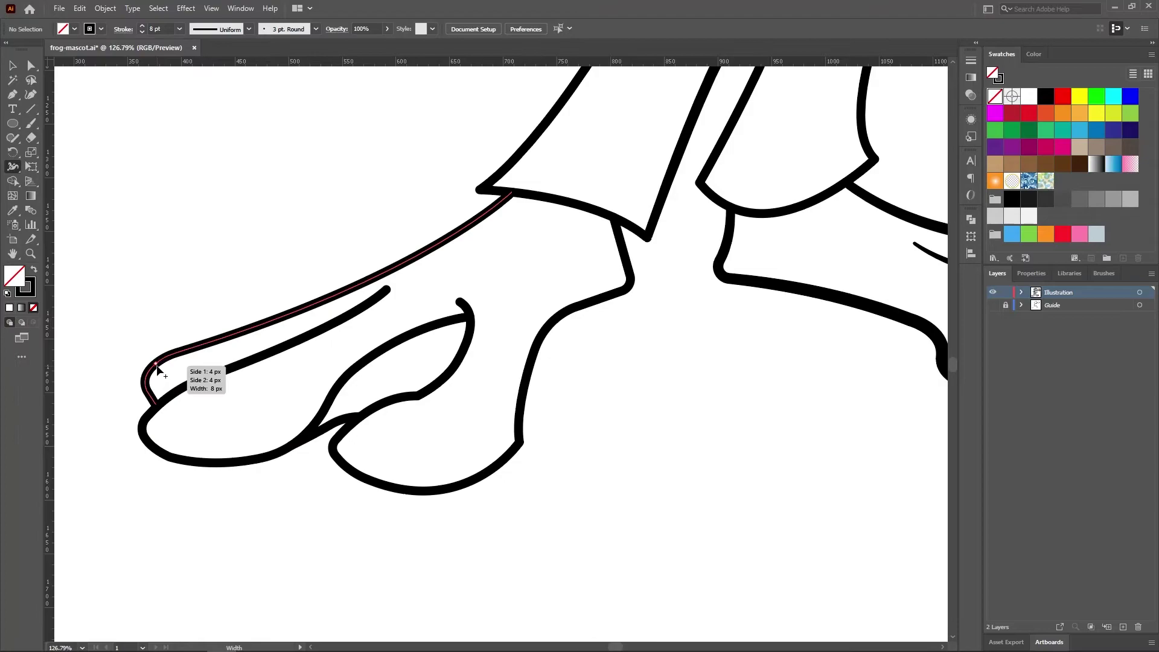
Vary the left foot's toe outline widths and taper the inner toe line to thin tips.
left_click_drag(160, 367, 156, 360)
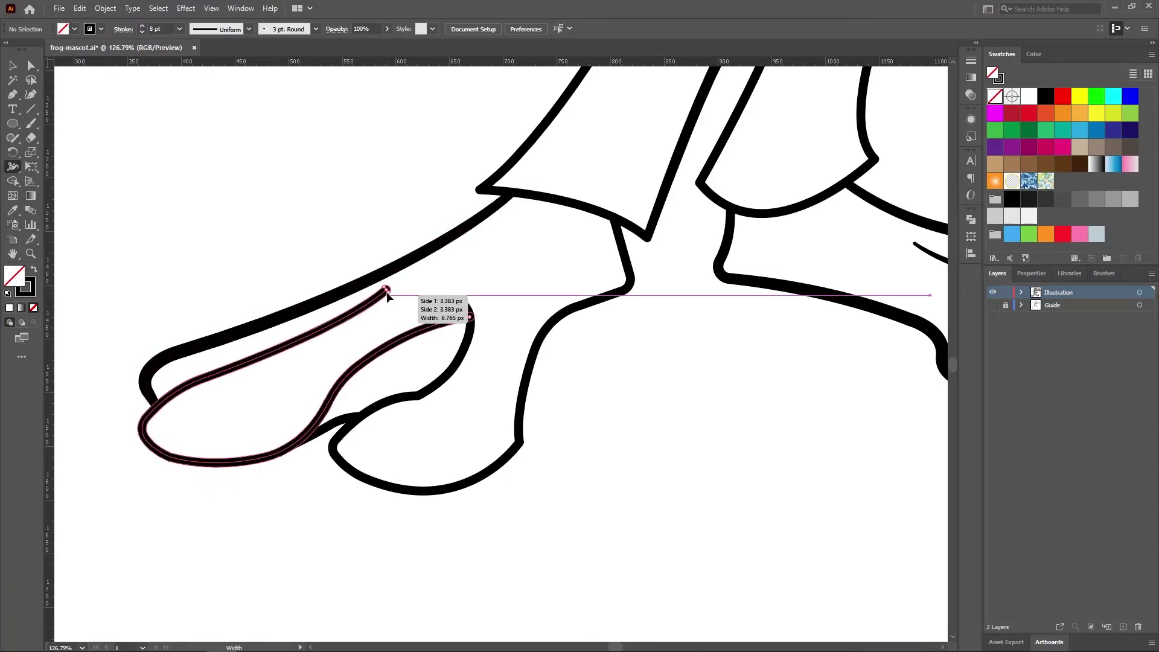
left_click_drag(146, 429, 151, 431)
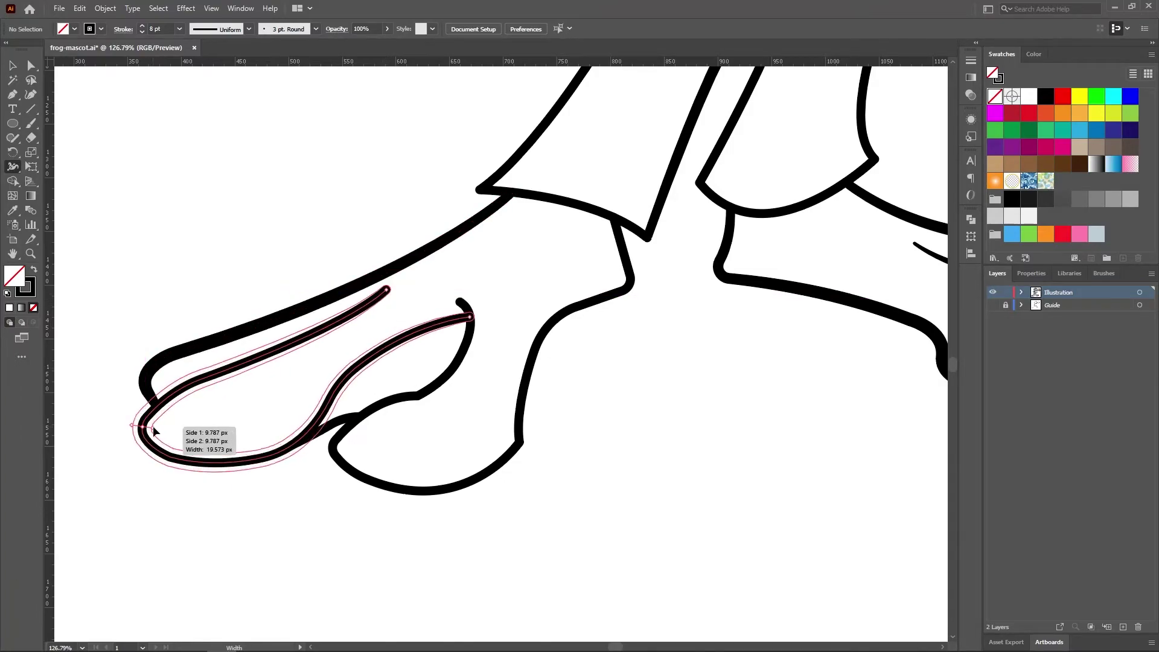
left_click_drag(386, 290, 384, 296)
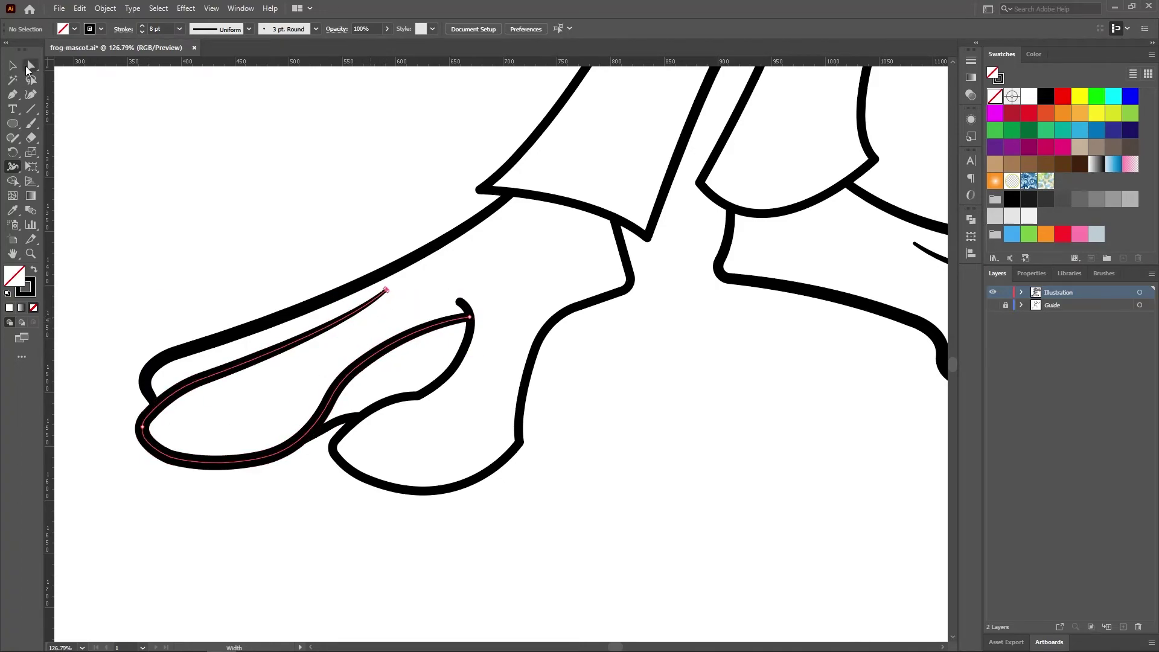
left_click(12, 64)
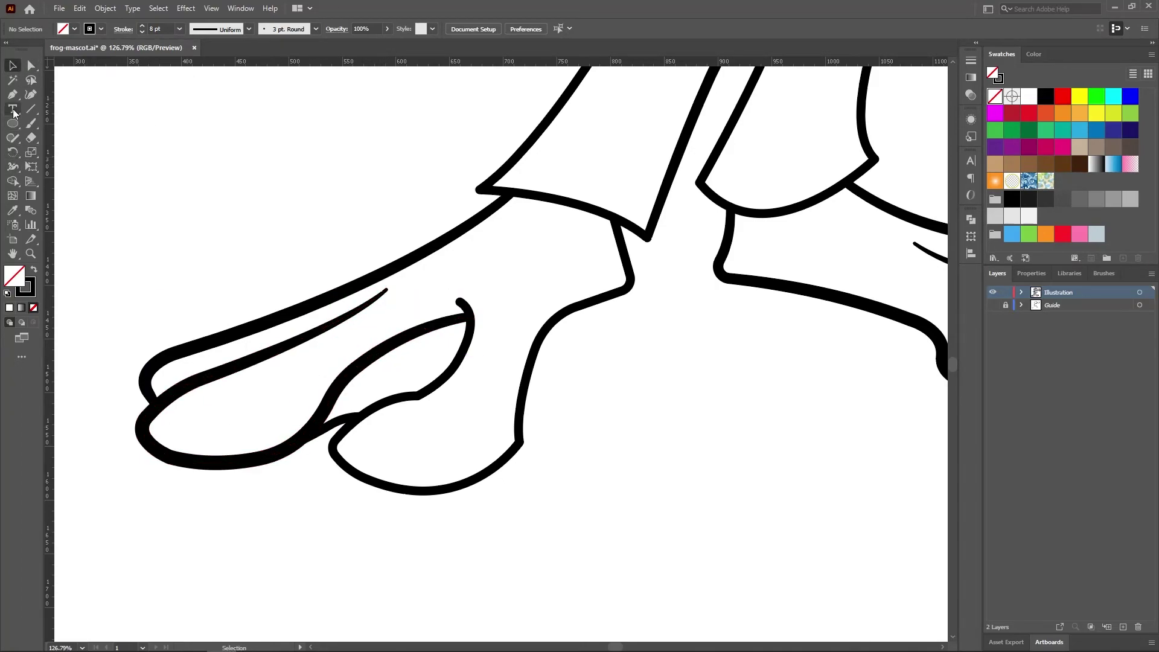
left_click_drag(470, 316, 478, 327)
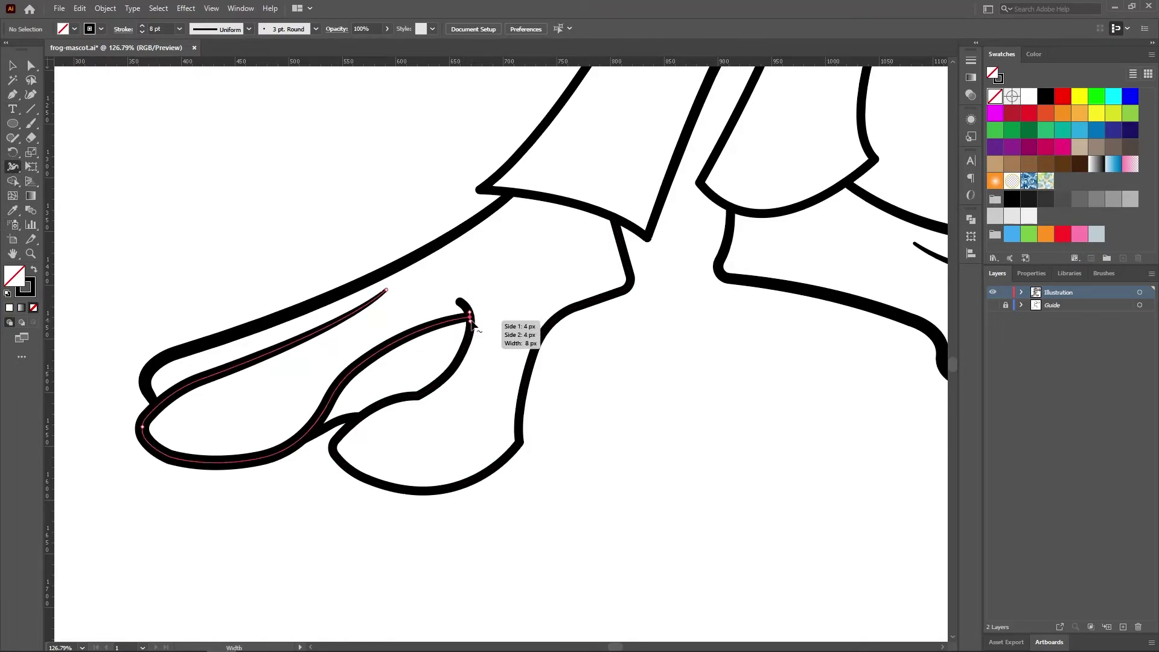
key("a")
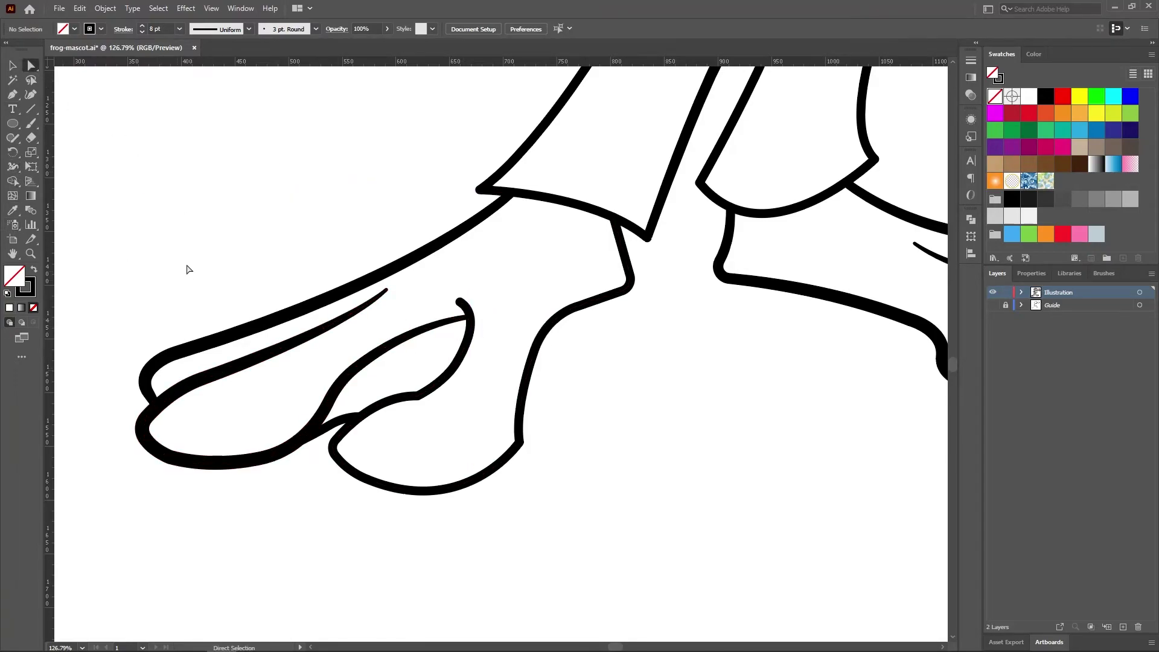
left_click_drag(421, 399, 413, 386)
left_click(401, 337)
left_click_drag(359, 474, 361, 473)
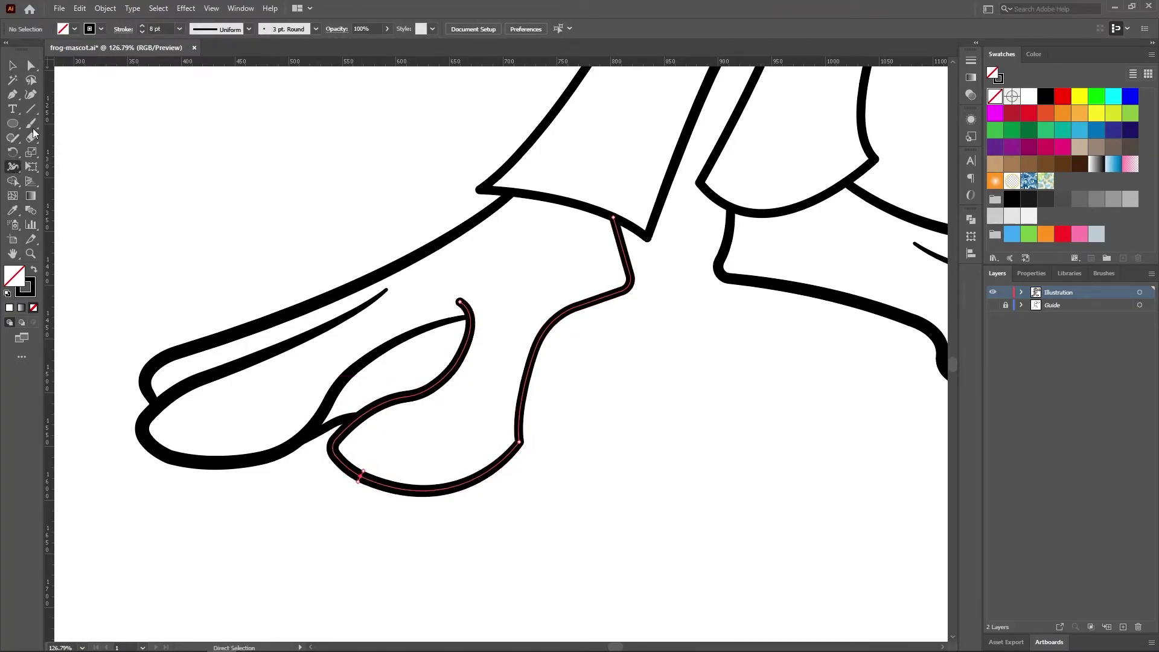
left_click_drag(467, 310, 468, 312)
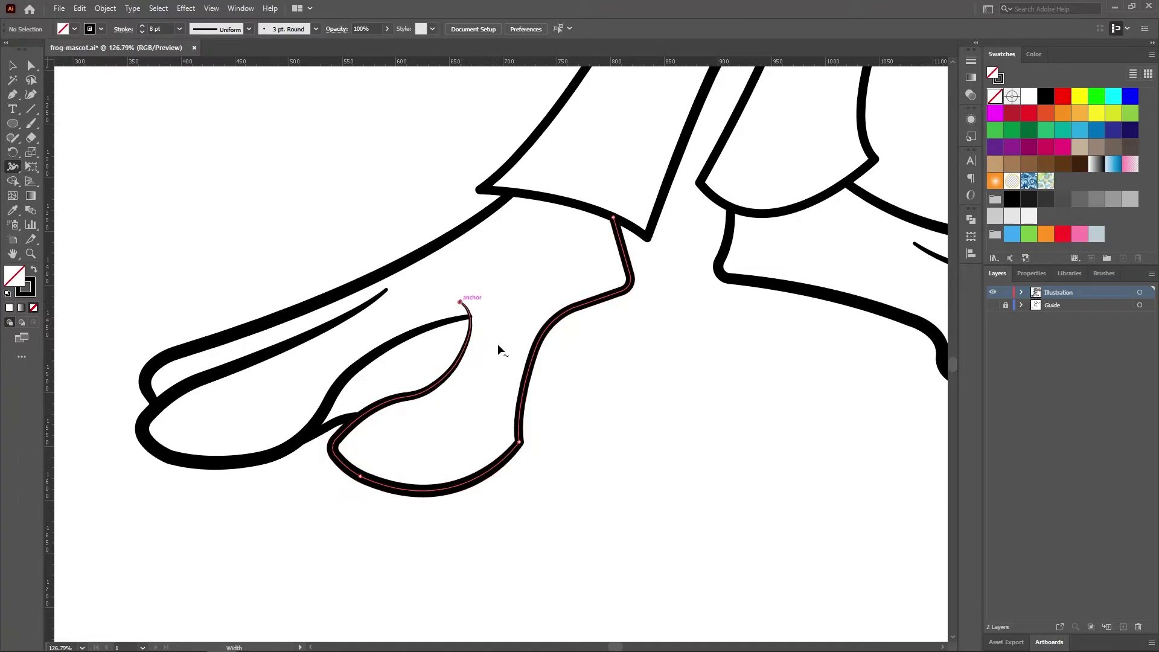
Thin the hooked toe line's curled tip to a fine point, then zoom back out to both feet.
left_click(30, 253)
left_click(561, 399)
left_click_drag(562, 399, 609, 399)
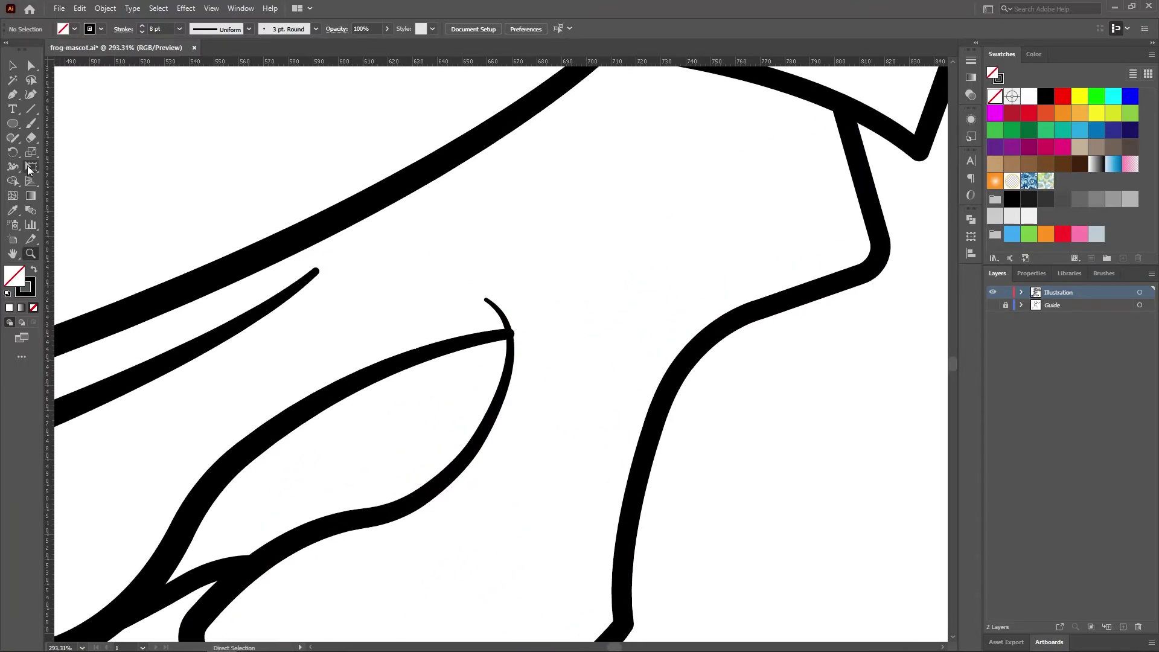
left_click(12, 167)
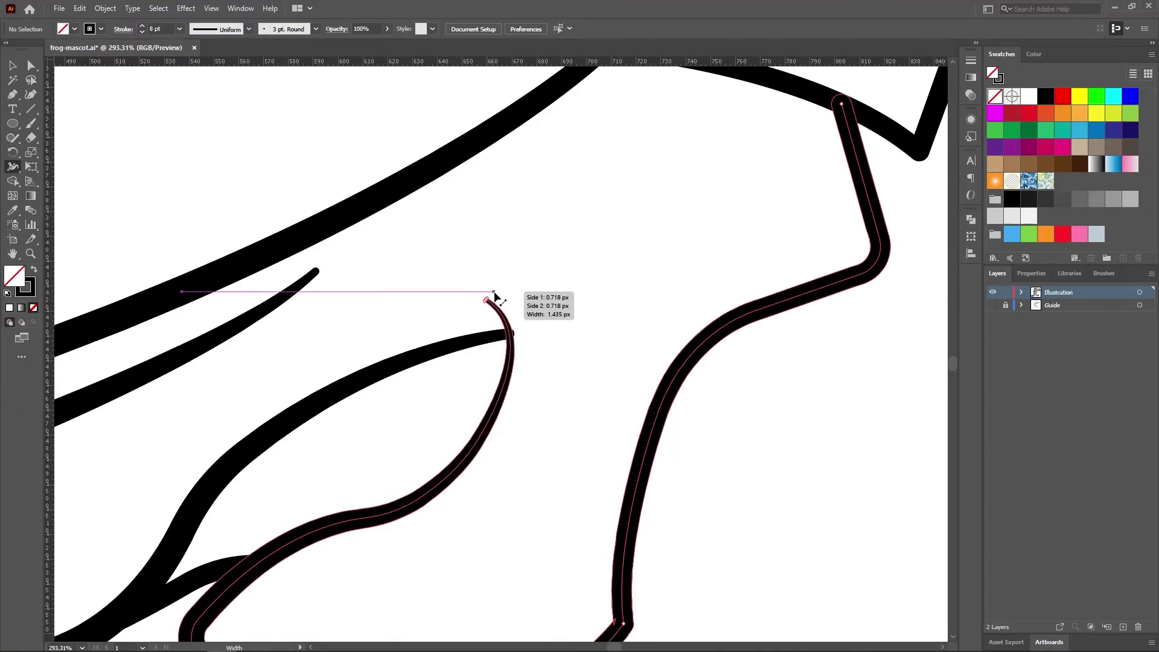
left_click(30, 253)
left_click(95, 170)
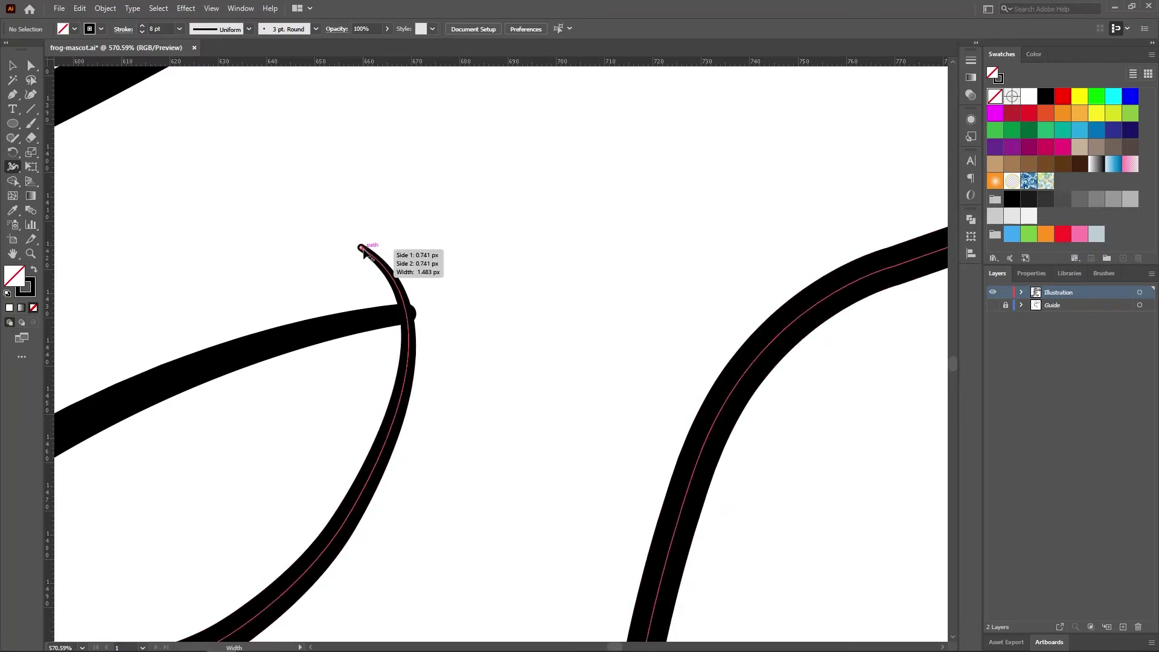
left_click_drag(362, 249, 376, 259)
key("ctrl+z")
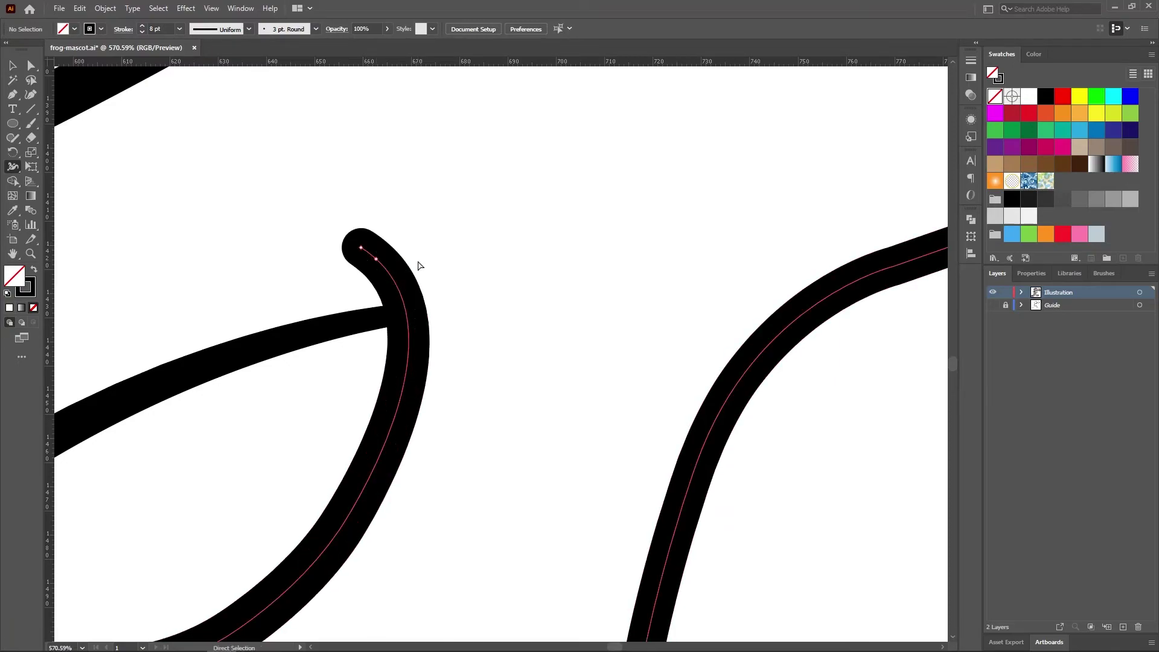
key("ctrl+z")
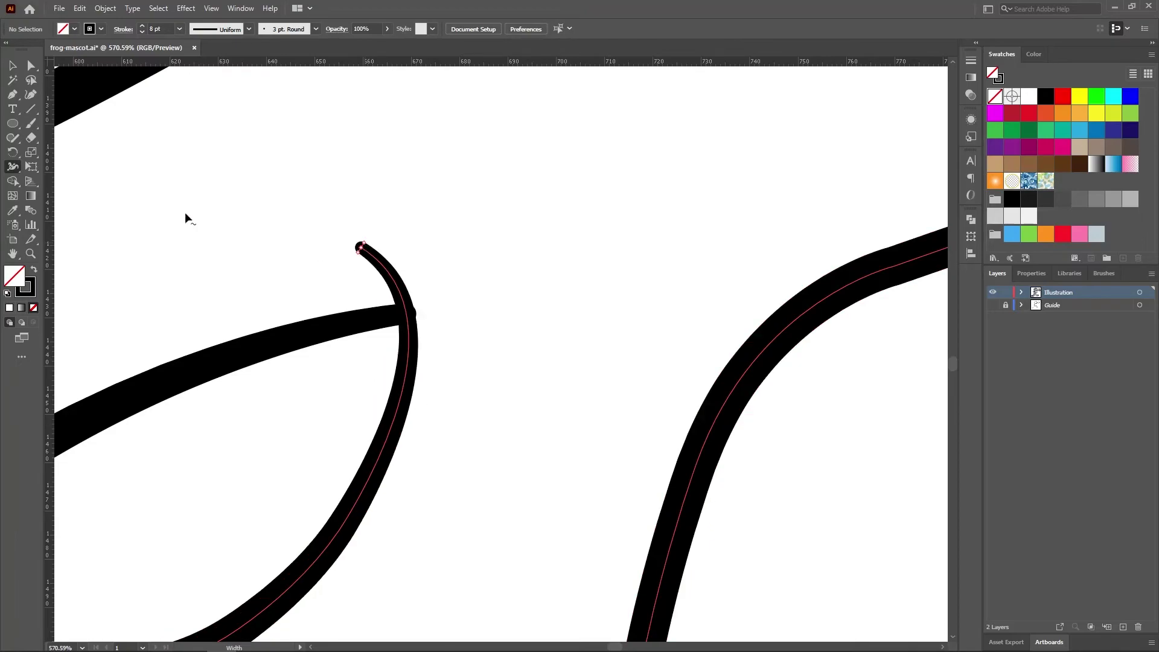
key("a")
left_click_drag(364, 246, 365, 246)
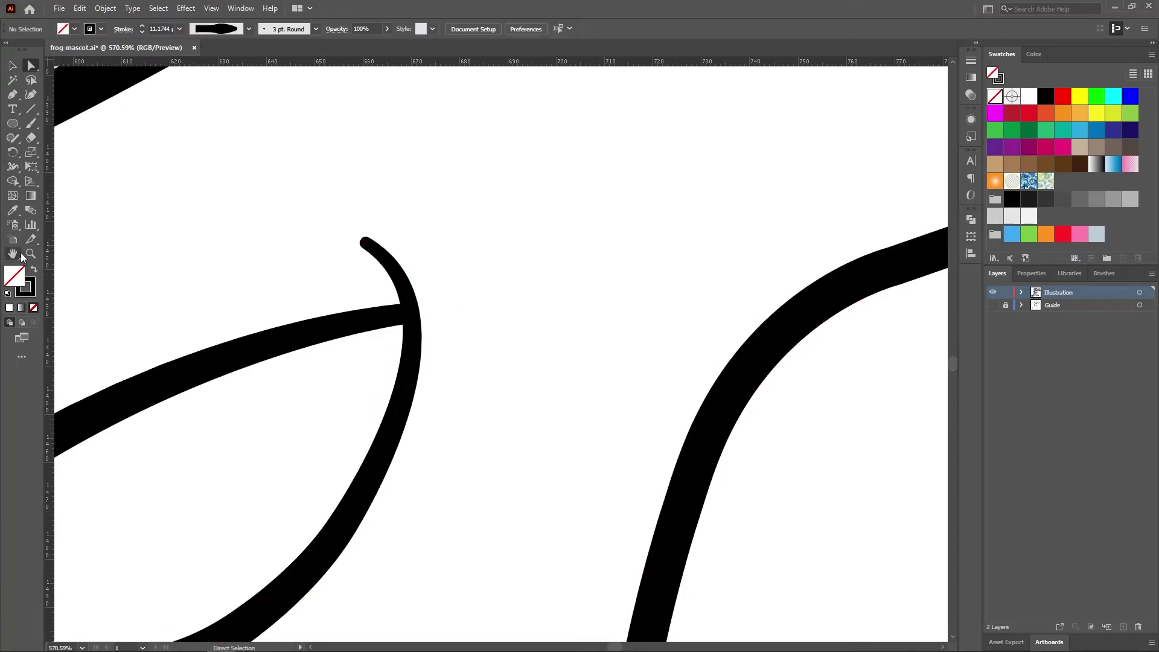
key("z")
left_click(225, 259, "alt")
left_click(746, 469, "alt")
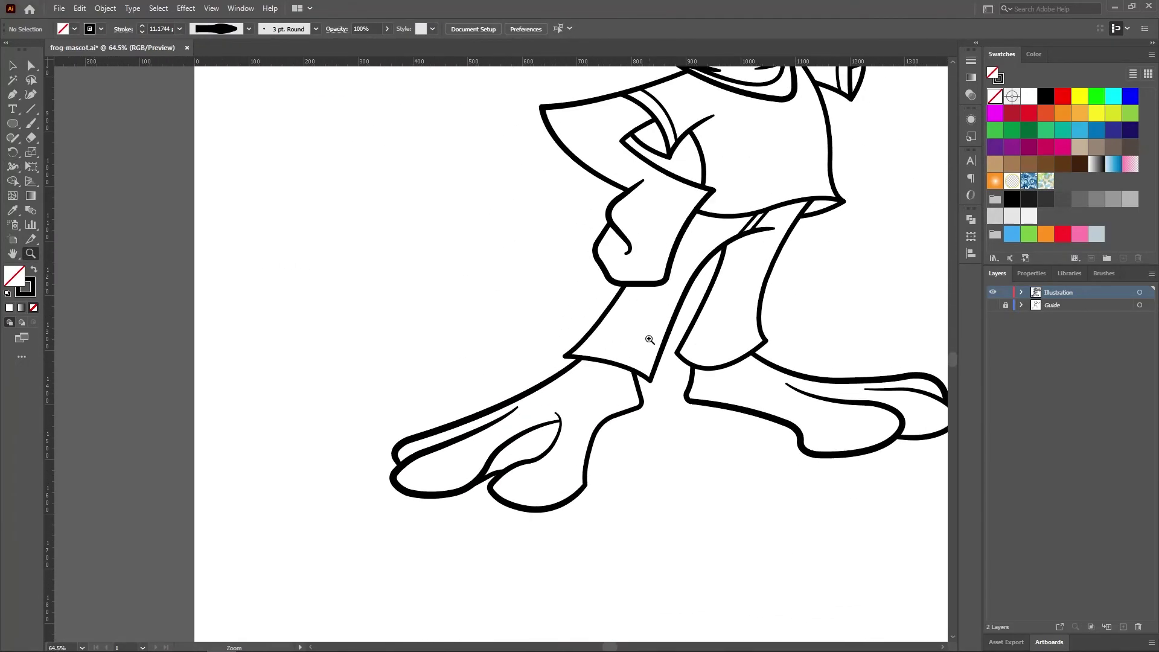
Draw two short curved fold strokes at the trouser hem corners with the Pen tool.
left_click(656, 363, "alt")
left_click_drag(515, 441, 439, 590)
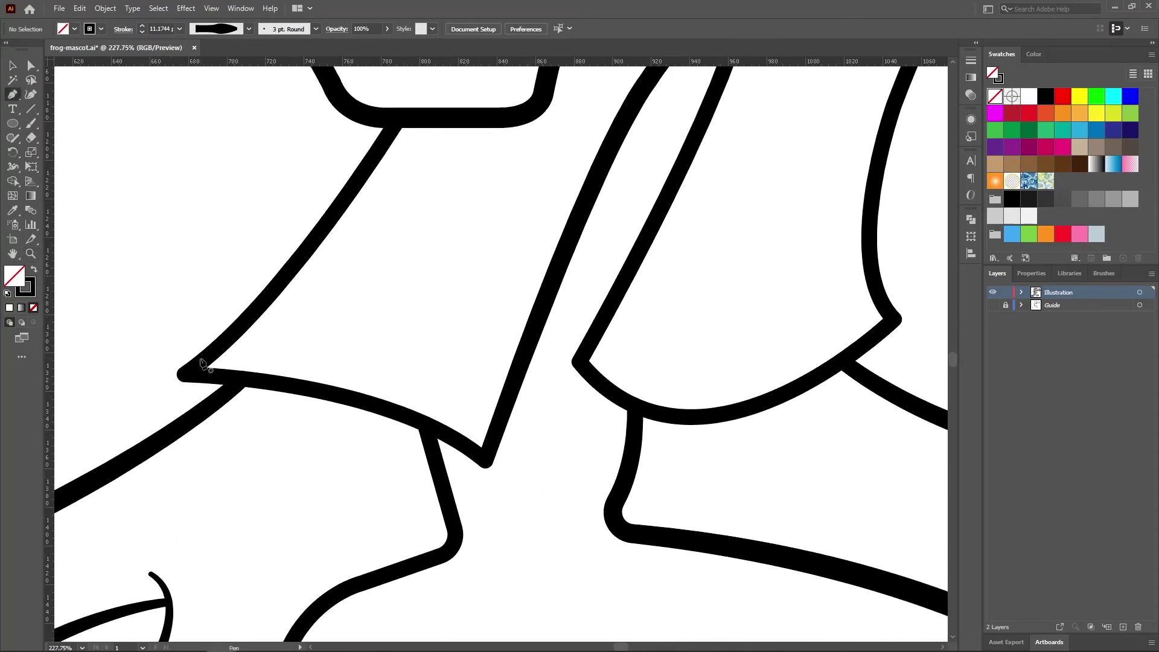
left_click(185, 375)
left_click_drag(217, 399, 239, 406)
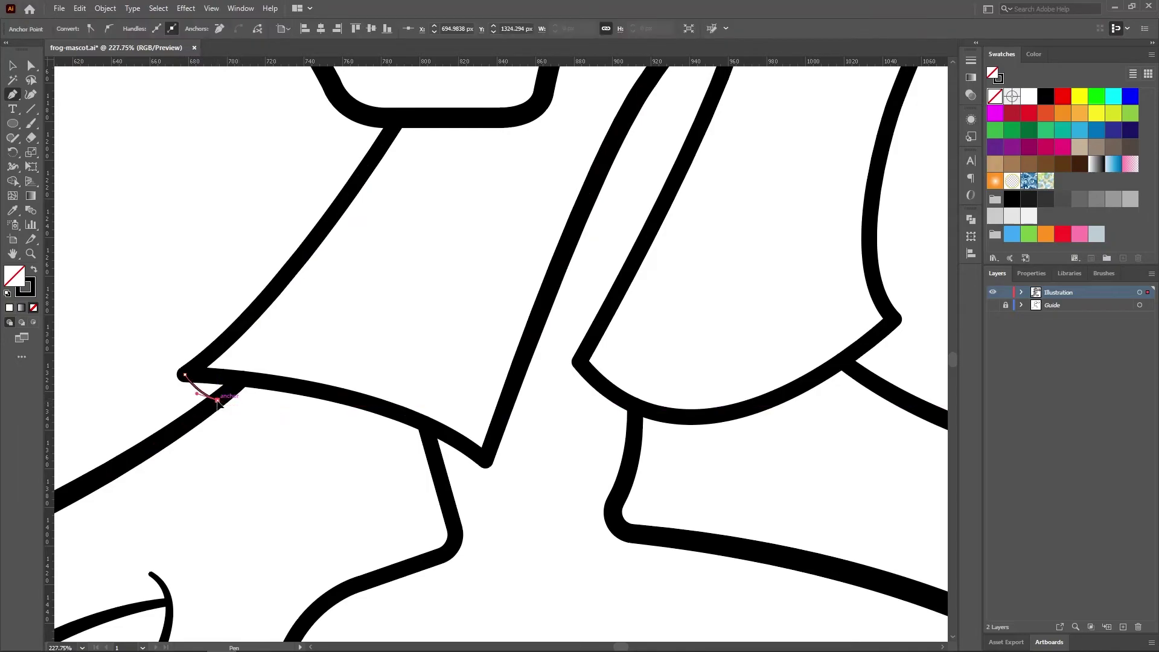
key("v")
type("8")
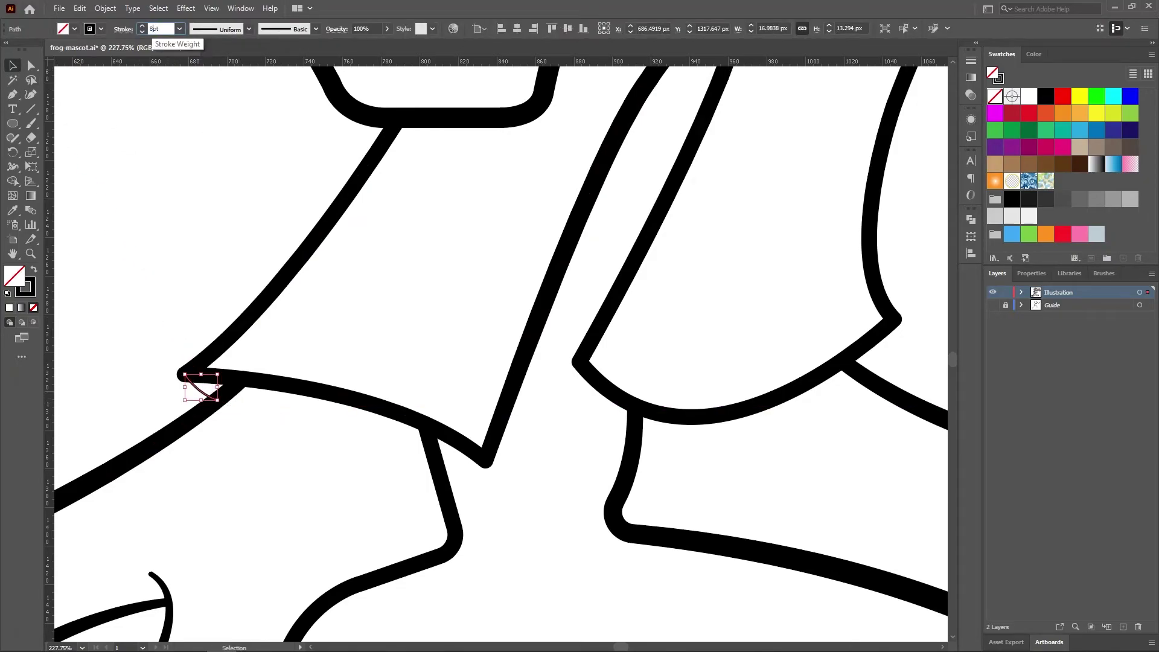
left_click(165, 160)
left_click(434, 457)
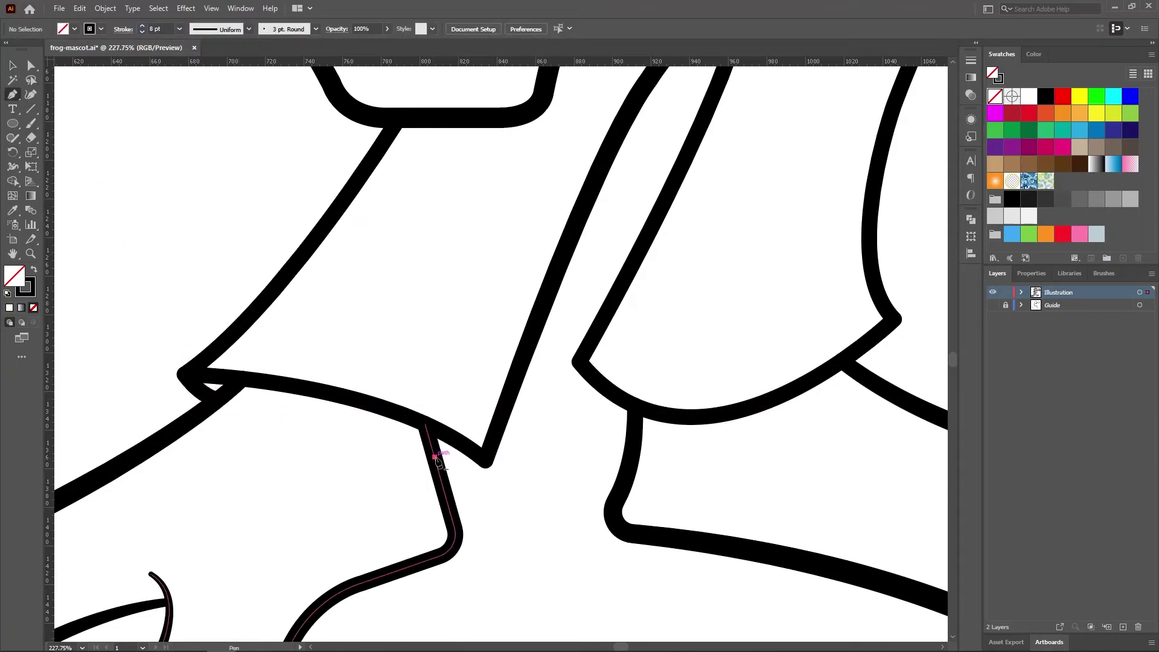
left_click_drag(486, 462, 510, 457)
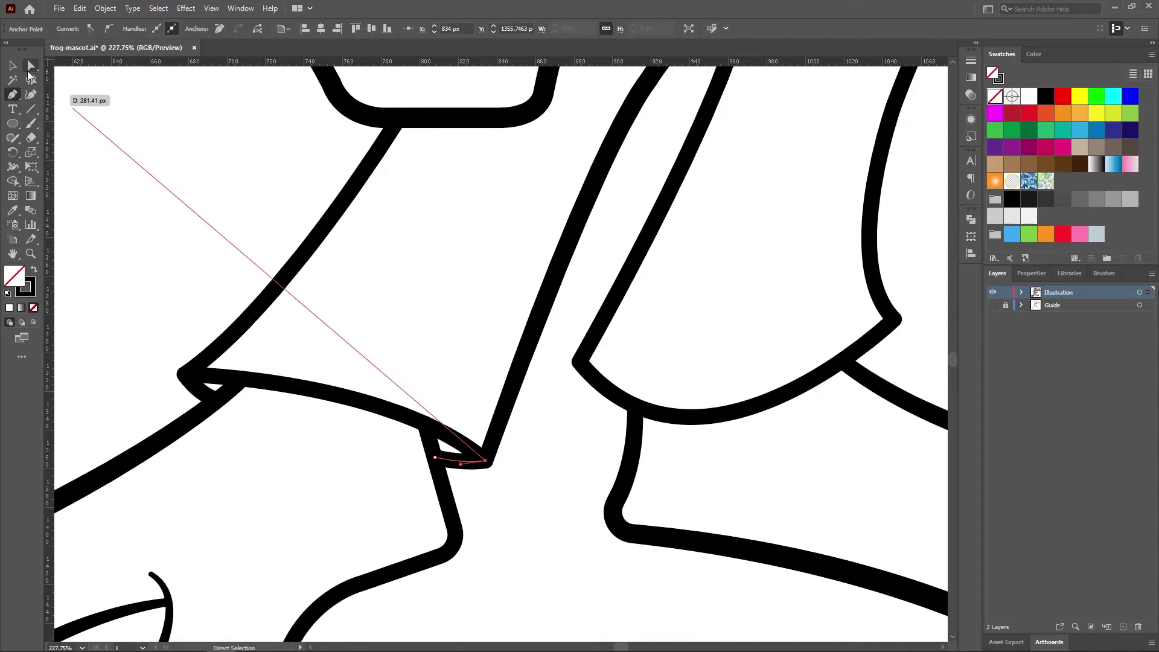
left_click(128, 188, "ctrl")
Thicken the middle of both trouser-leg hem strokes with the Width tool.
left_click(17, 169)
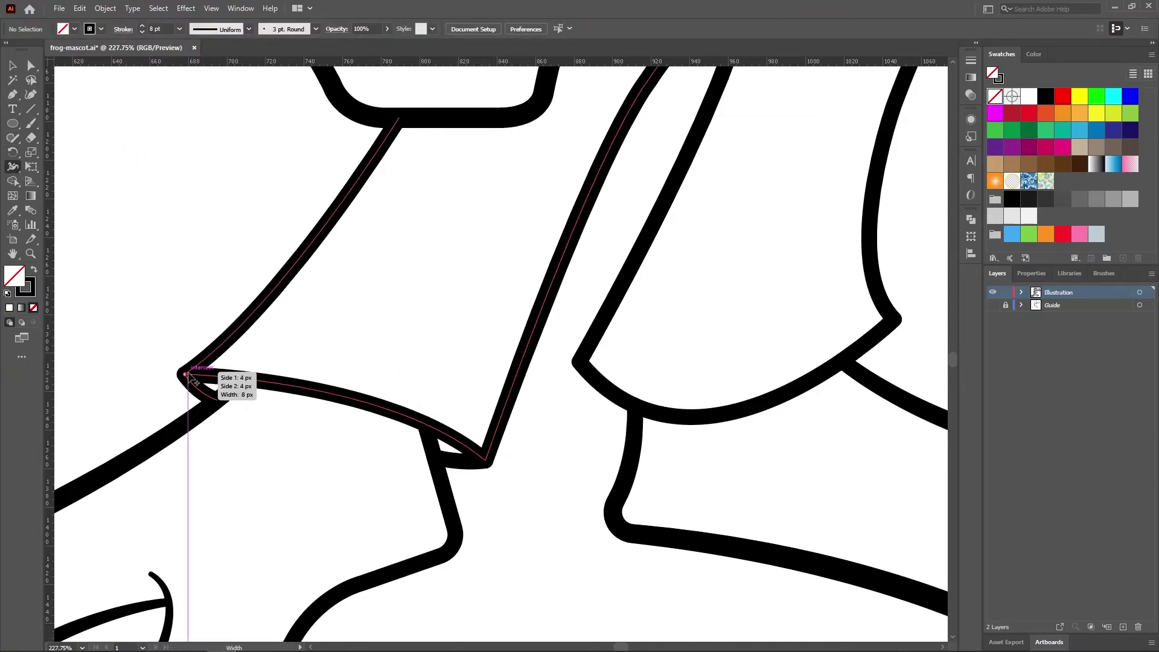
left_click_drag(201, 365, 211, 370)
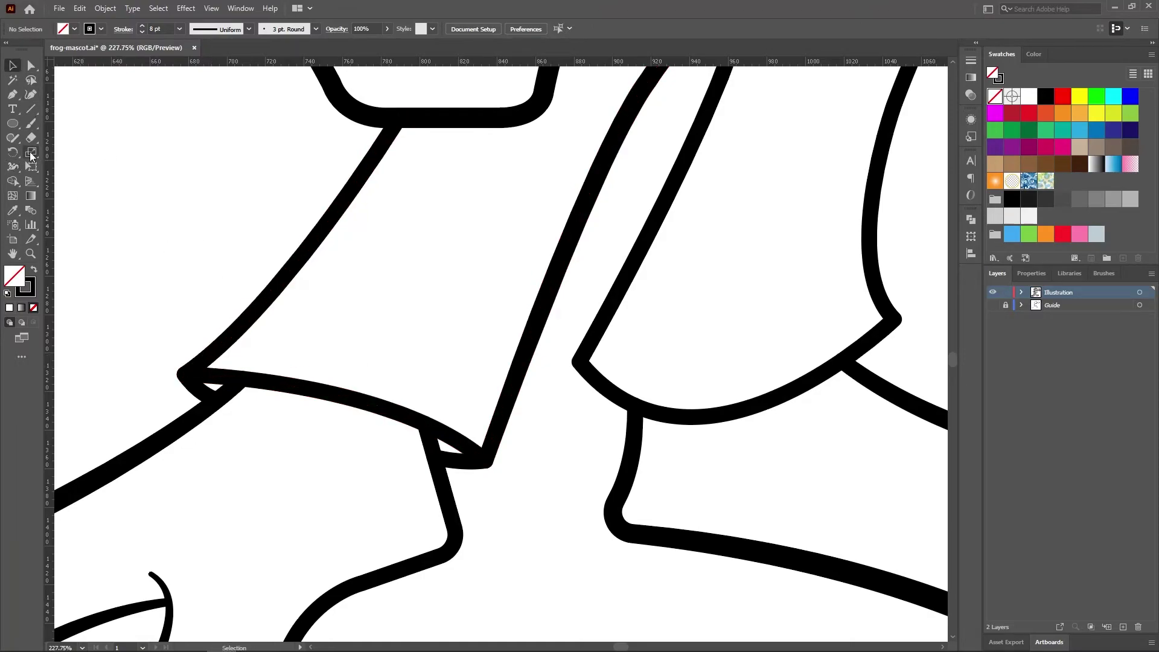
left_click_drag(354, 398, 353, 392)
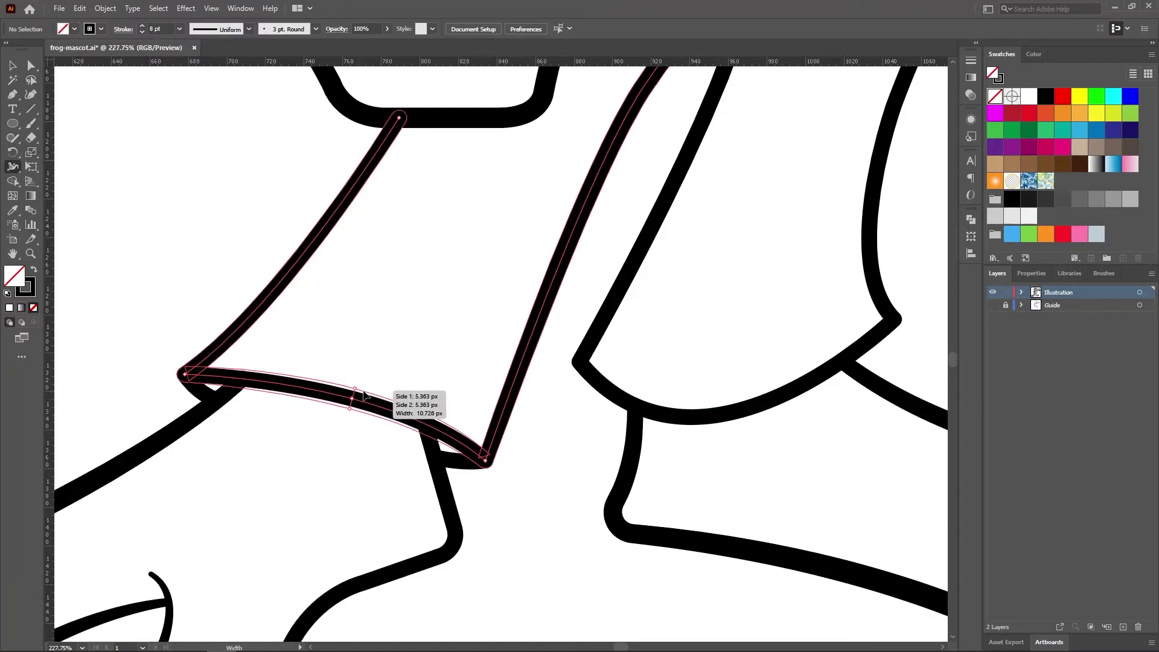
left_click(13, 70)
scroll(541, 311, "down", 3)
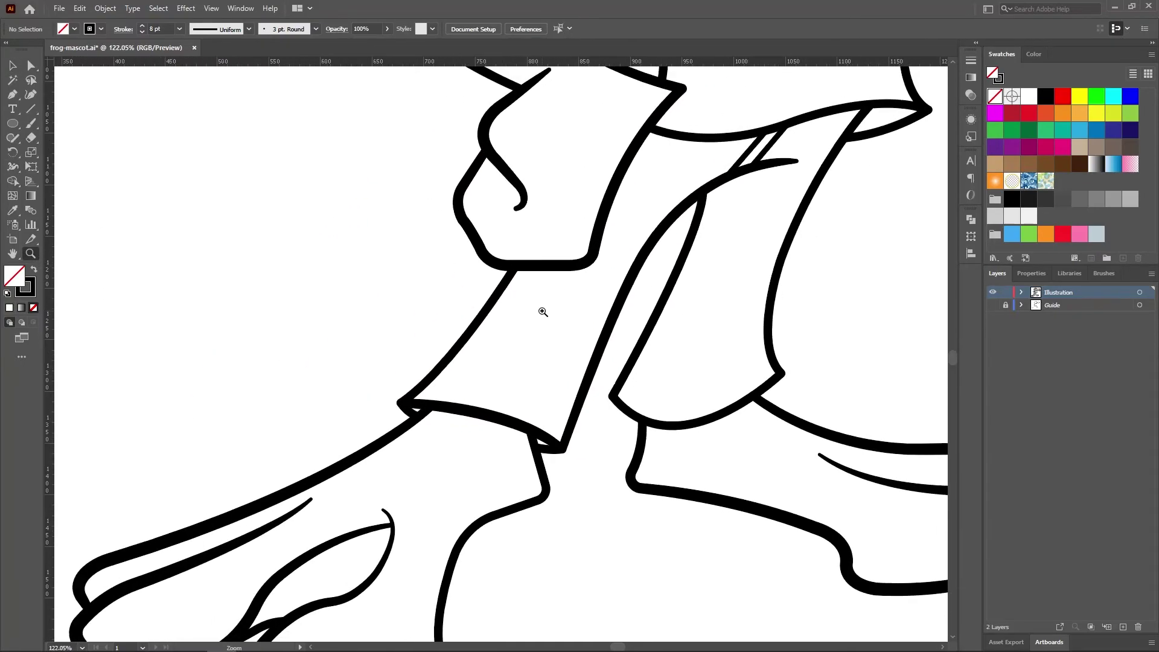
left_click_drag(639, 396, 440, 458)
key("shift+w")
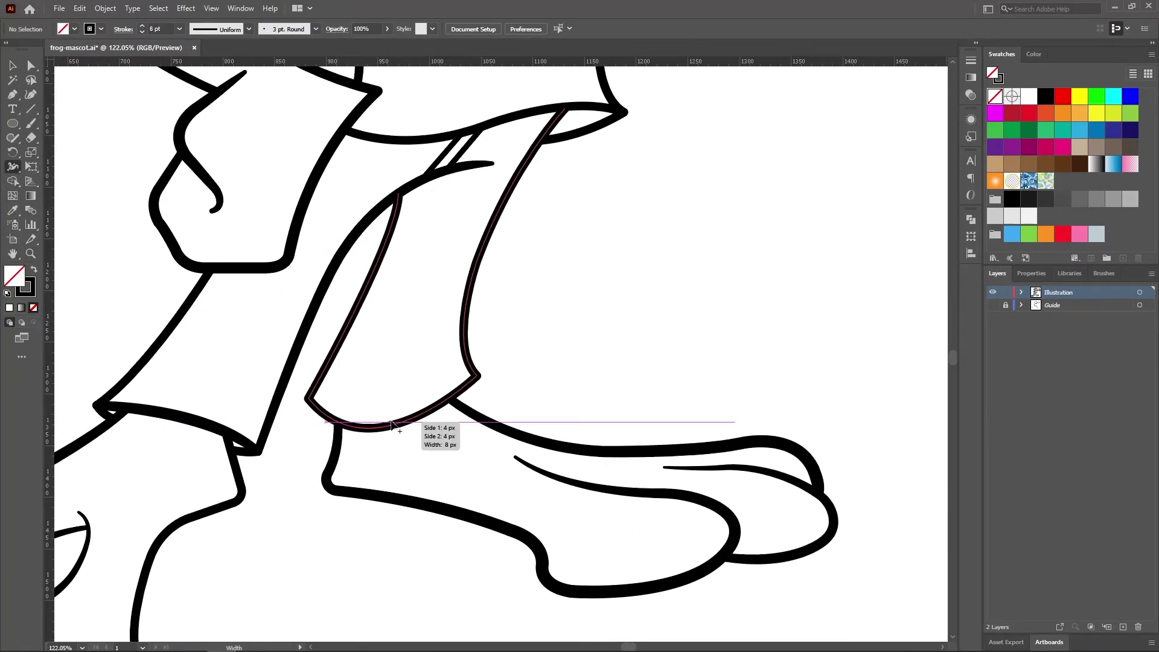
left_click_drag(394, 421, 395, 425)
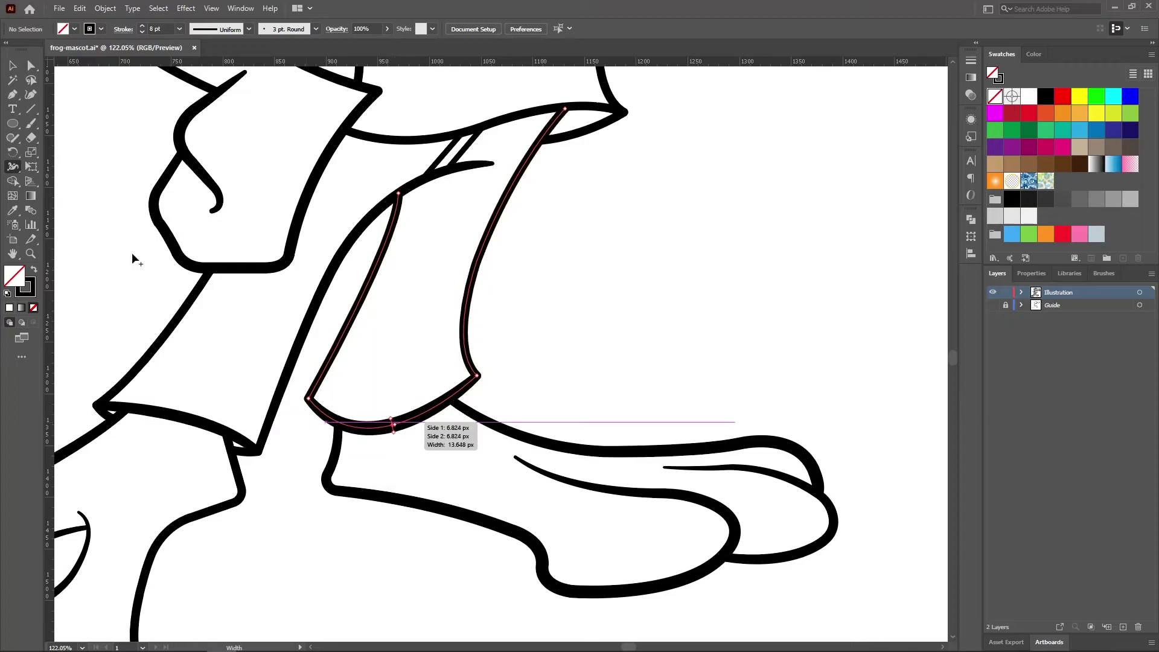
key("v")
left_click(32, 254)
scroll(510, 396, "down", 5)
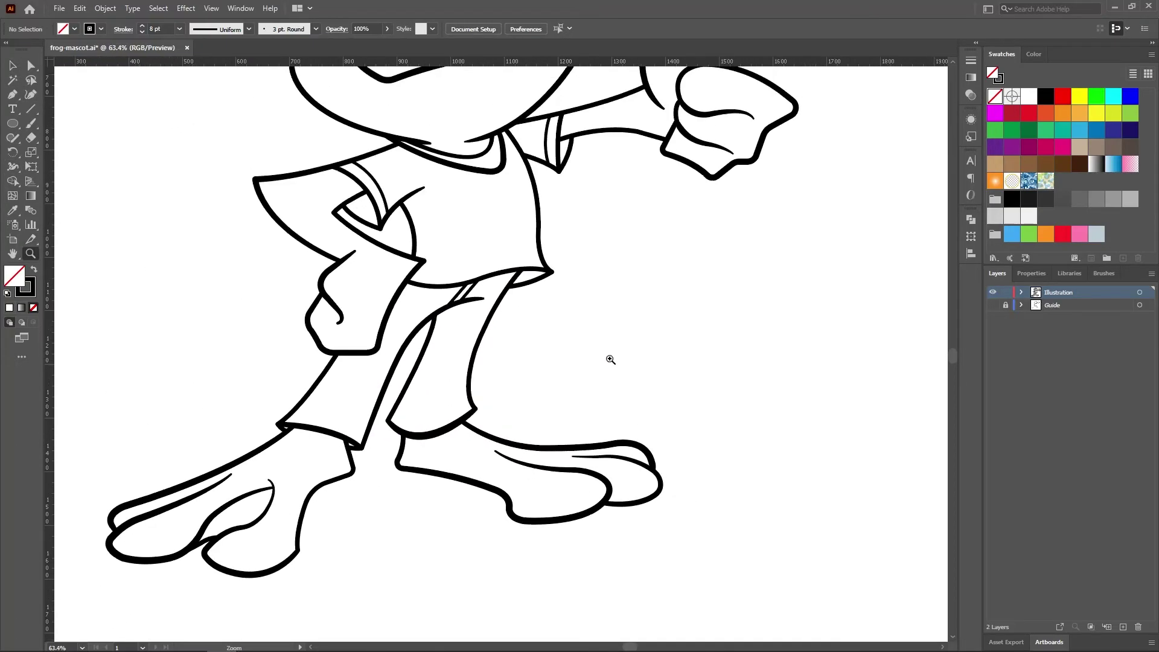
Draw a small ellipse inside the left eye and tilt it up-right as a pupil.
scroll(610, 359, "up", 2)
scroll(432, 230, "up", 4)
scroll(473, 199, "up", 2)
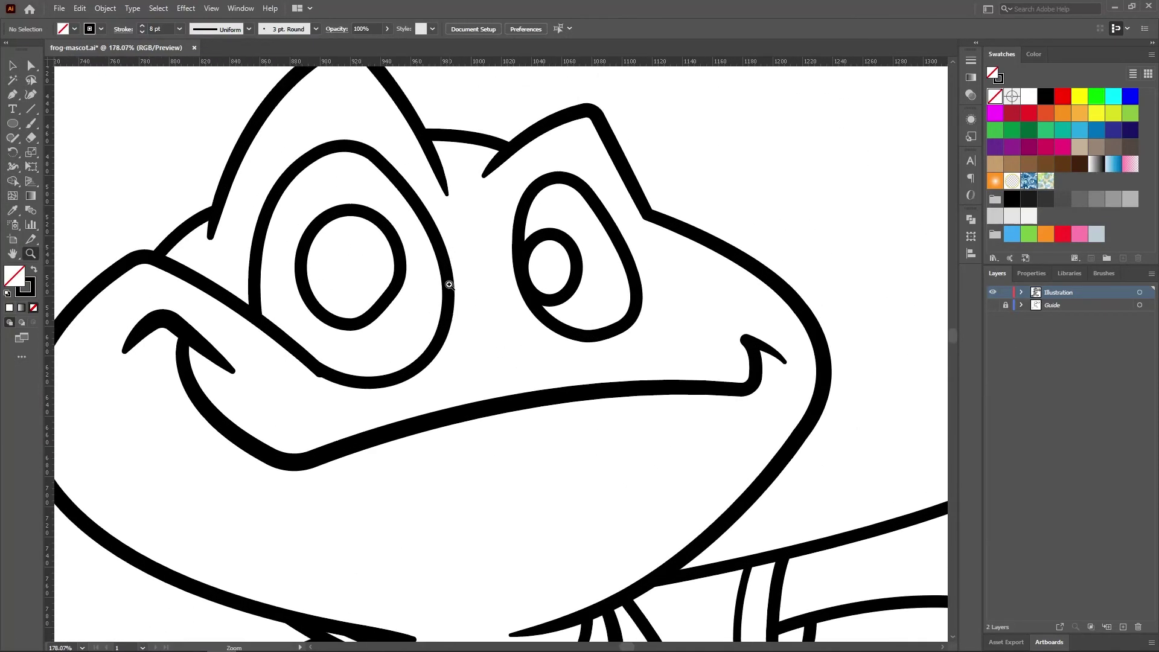
scroll(444, 266, "up", 1)
scroll(509, 357, "up", 2)
left_click(13, 123)
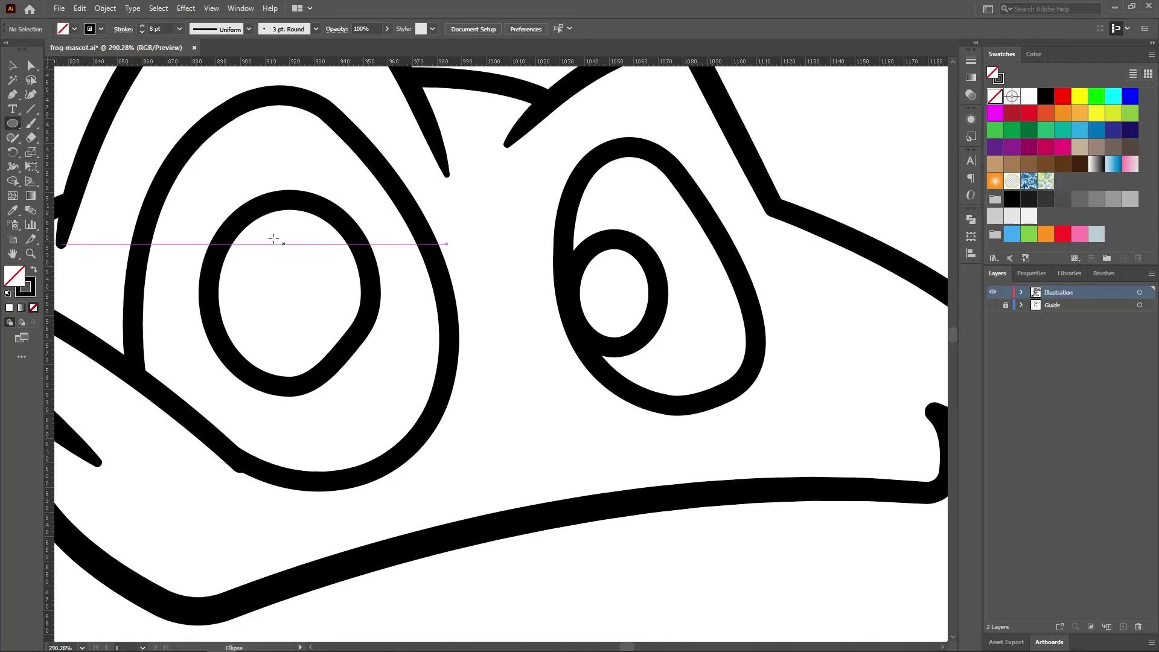
mouse_move(273, 239)
left_mouse_down()
mouse_move(320, 323)
mouse_move(354, 315)
left_mouse_up()
key("v")
left_click_drag(296, 277, 315, 260)
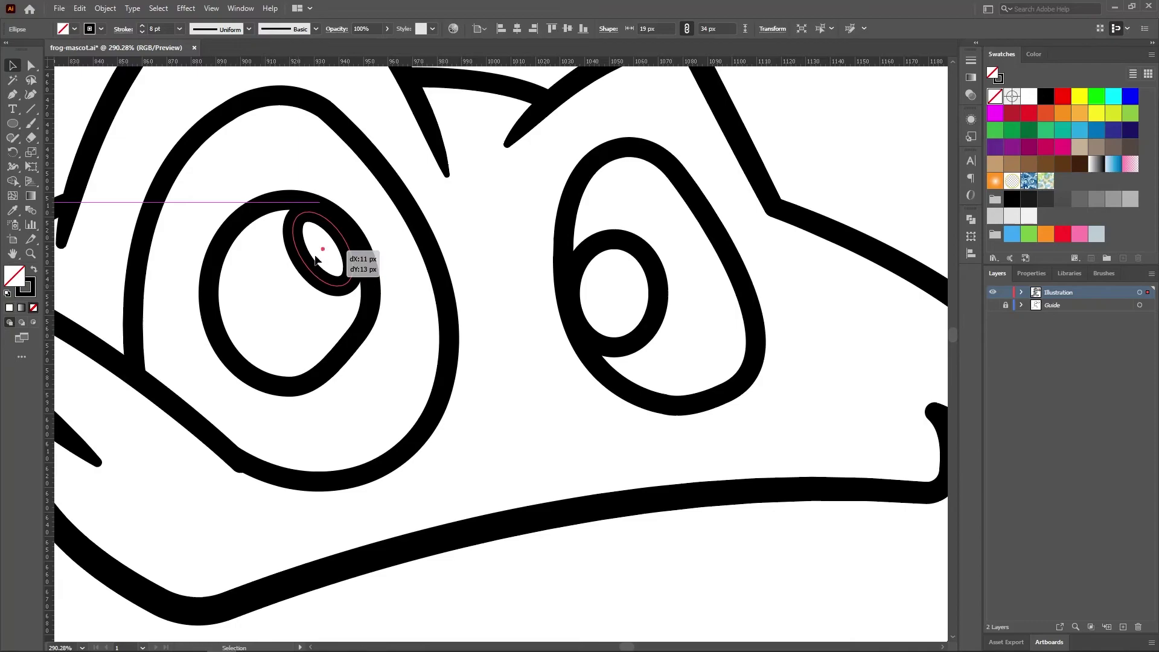
left_click(302, 270)
key("ctrl+0")
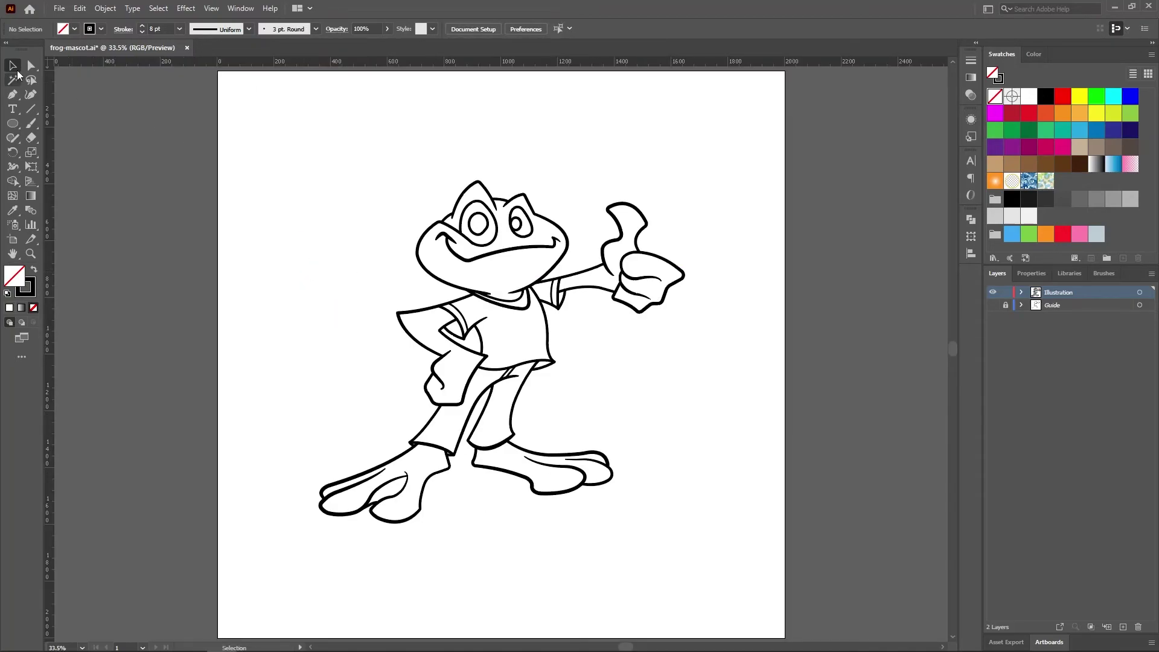
Select all the frog's line art and run Object > Expand Appearance on it.
left_click(528, 326)
left_click(13, 253)
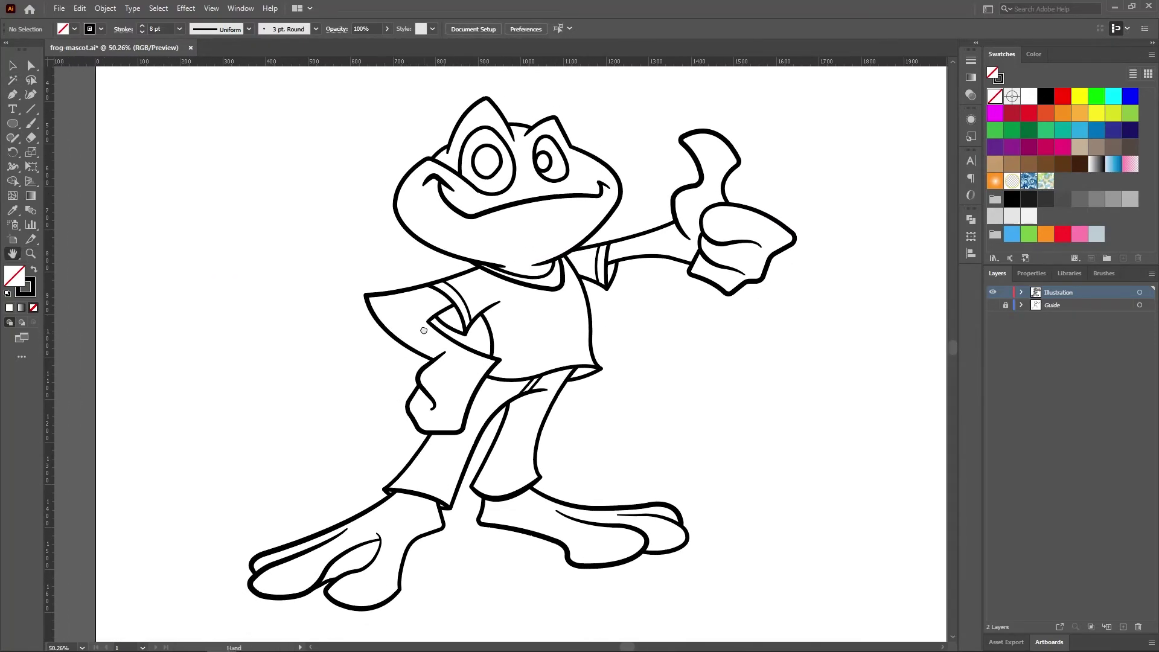
left_click_drag(391, 344, 403, 322)
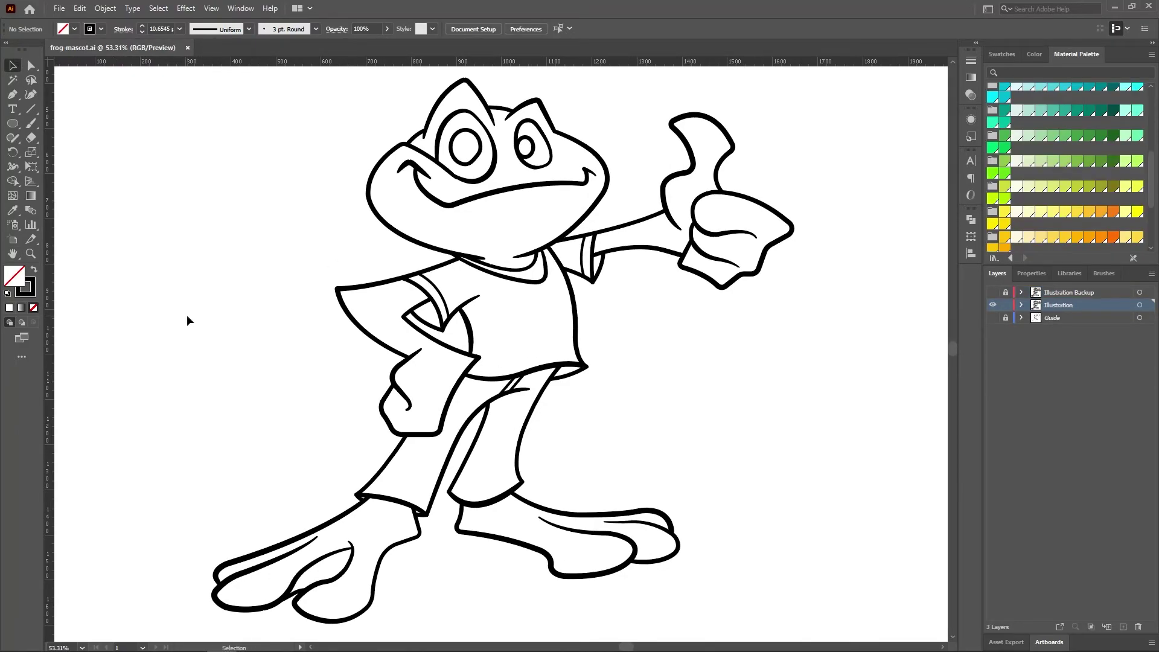
left_click(1139, 305)
left_click(105, 8)
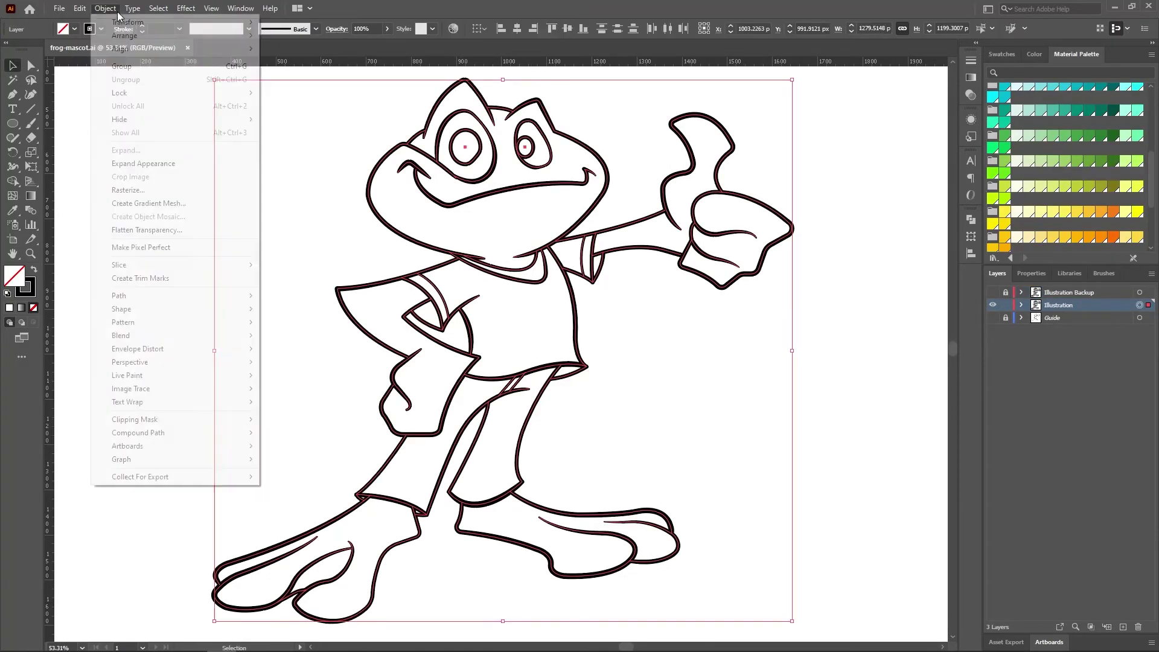
left_click(145, 160)
Expand the artwork's fill and stroke, then Unite everything in Pathfinder.
left_click(95, 5)
left_click(132, 149)
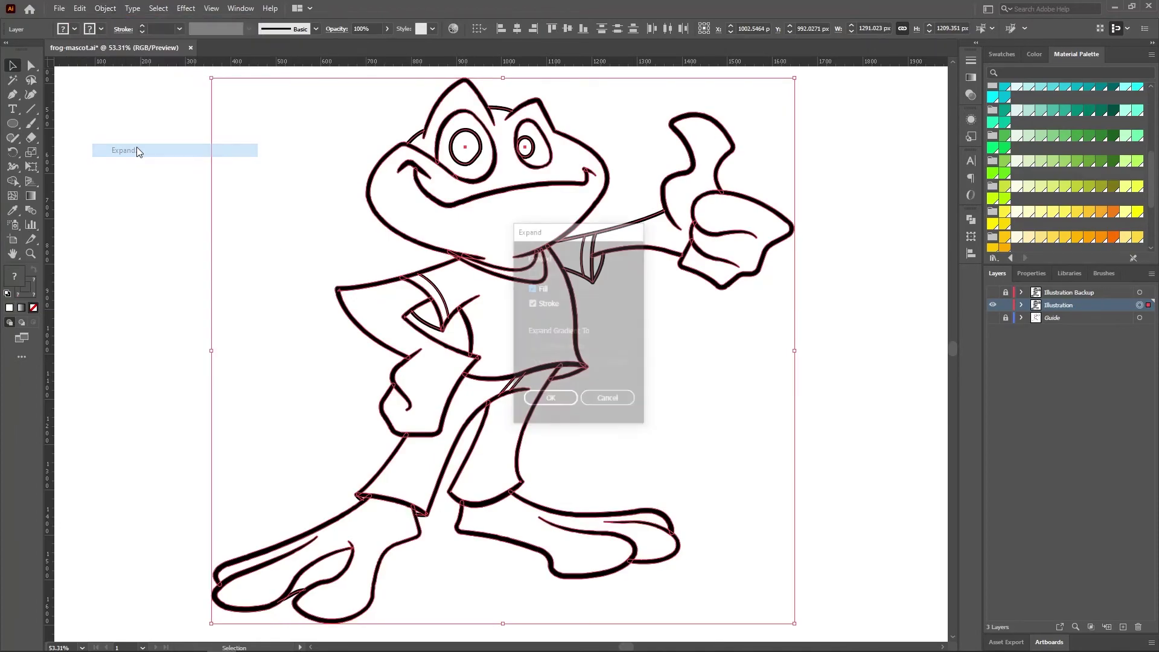
left_click(558, 398)
left_click(971, 220)
left_click(831, 247)
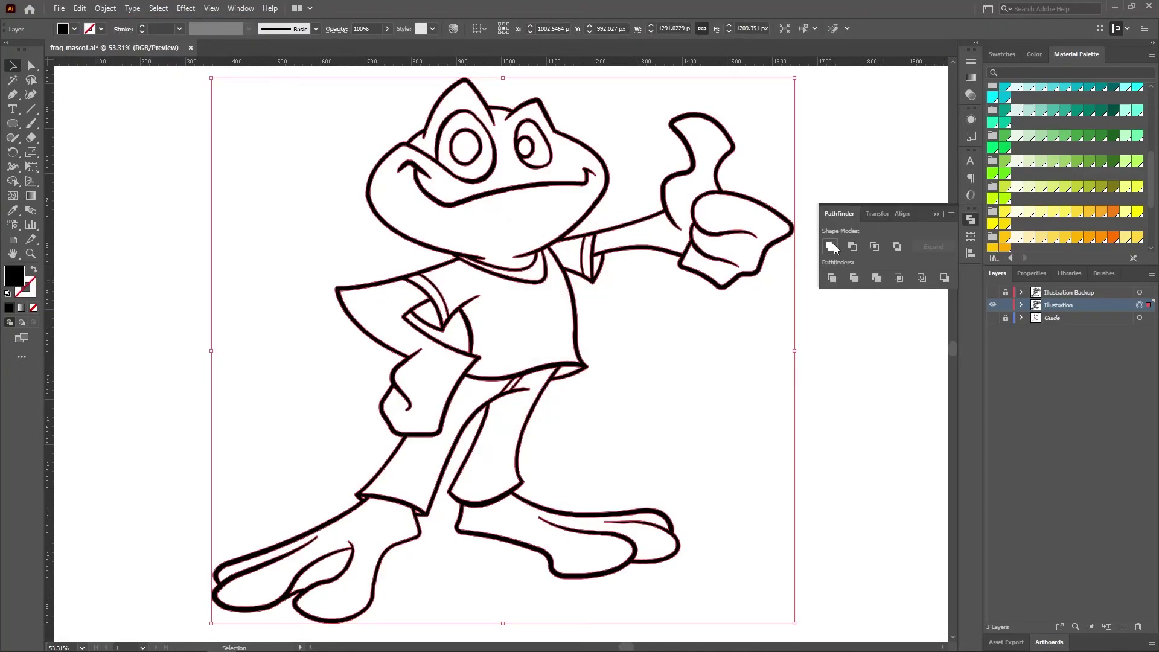
Live Paint the head, raised arm, thumbs-up hand, hip arm and both feet lime green.
left_click_drag(22, 176, 43, 201)
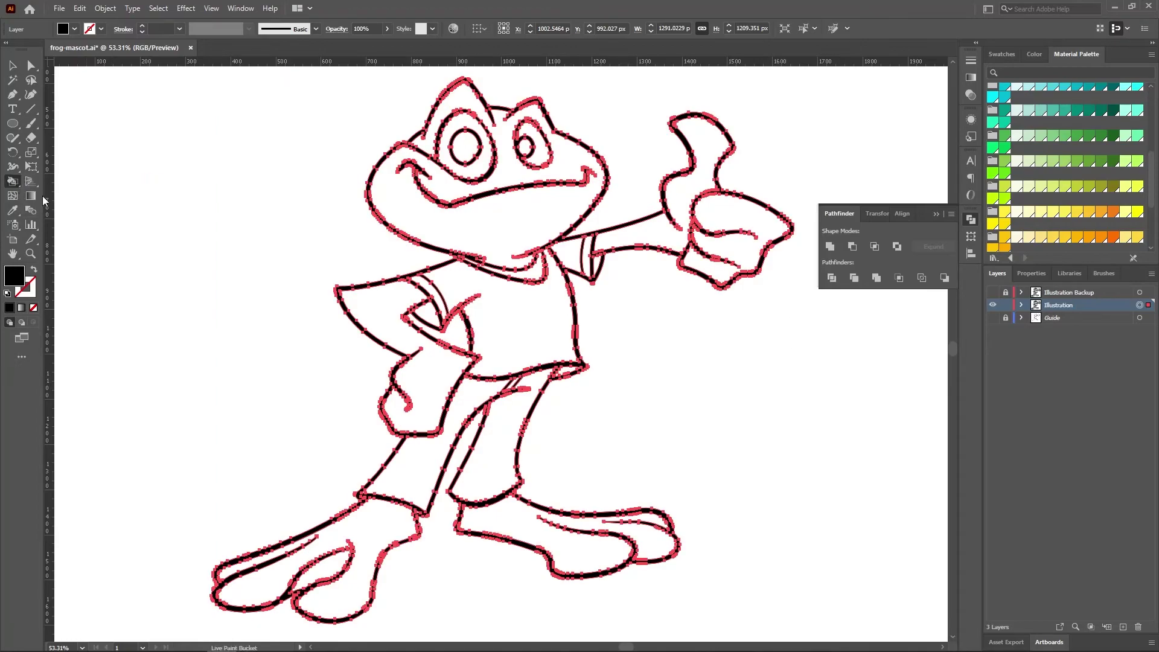
left_click(534, 217)
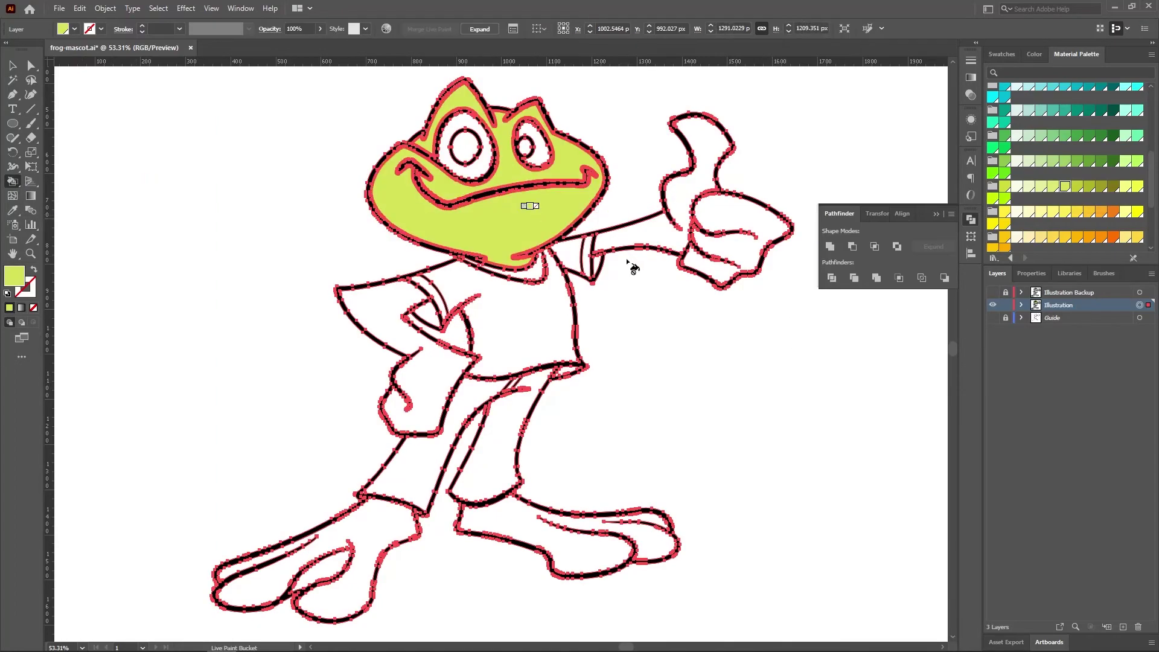
left_click(1064, 160)
left_click(526, 244)
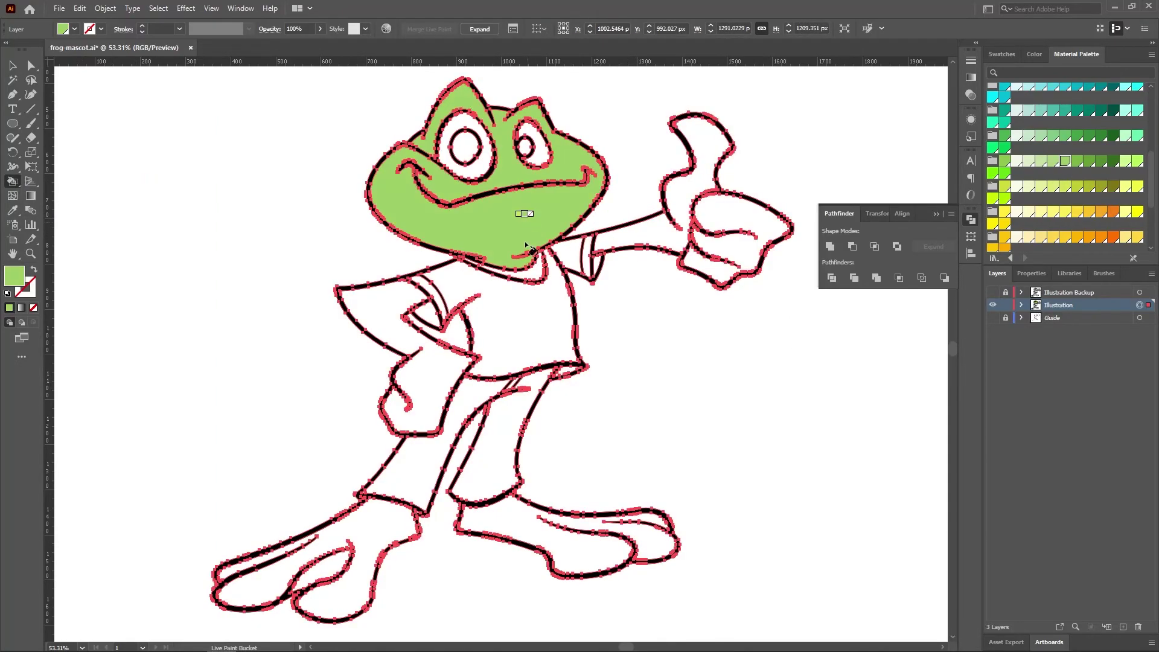
left_click(503, 225)
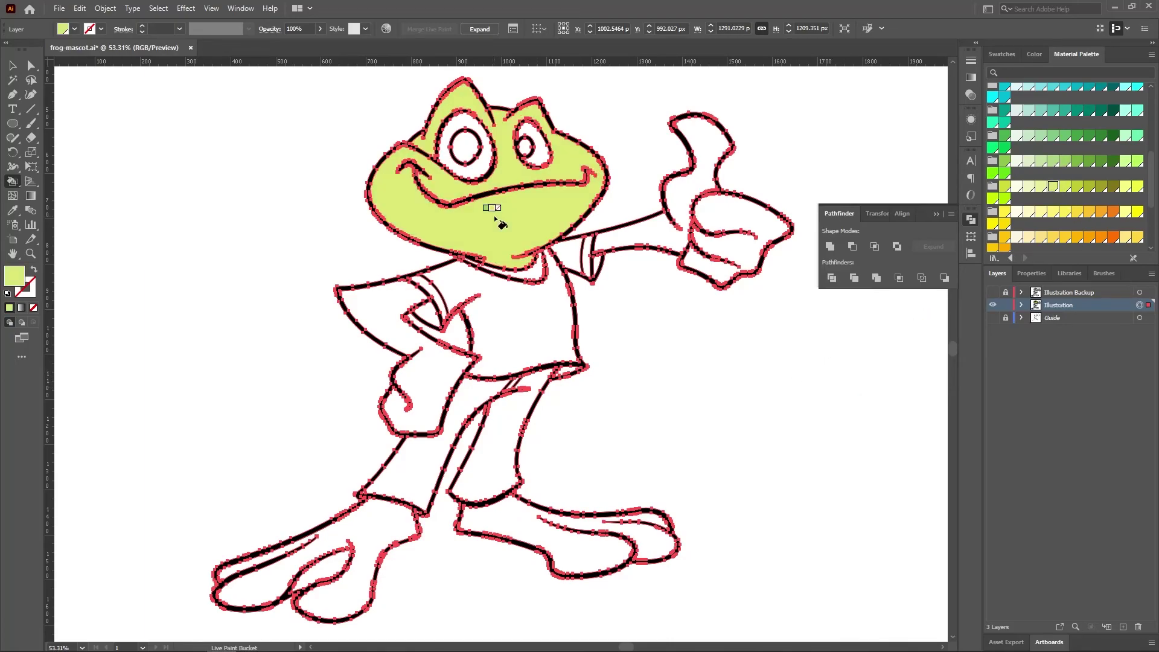
left_click(645, 222)
left_click(759, 218)
left_click(423, 338)
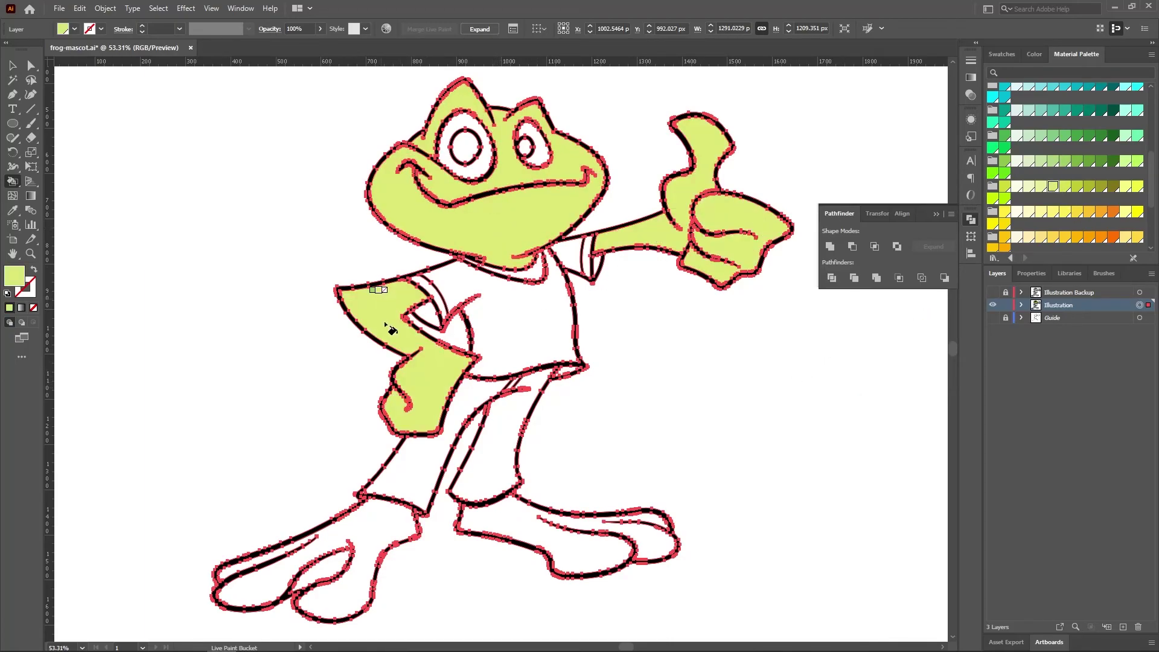
left_click(386, 528)
left_click(525, 524)
left_click(20, 71)
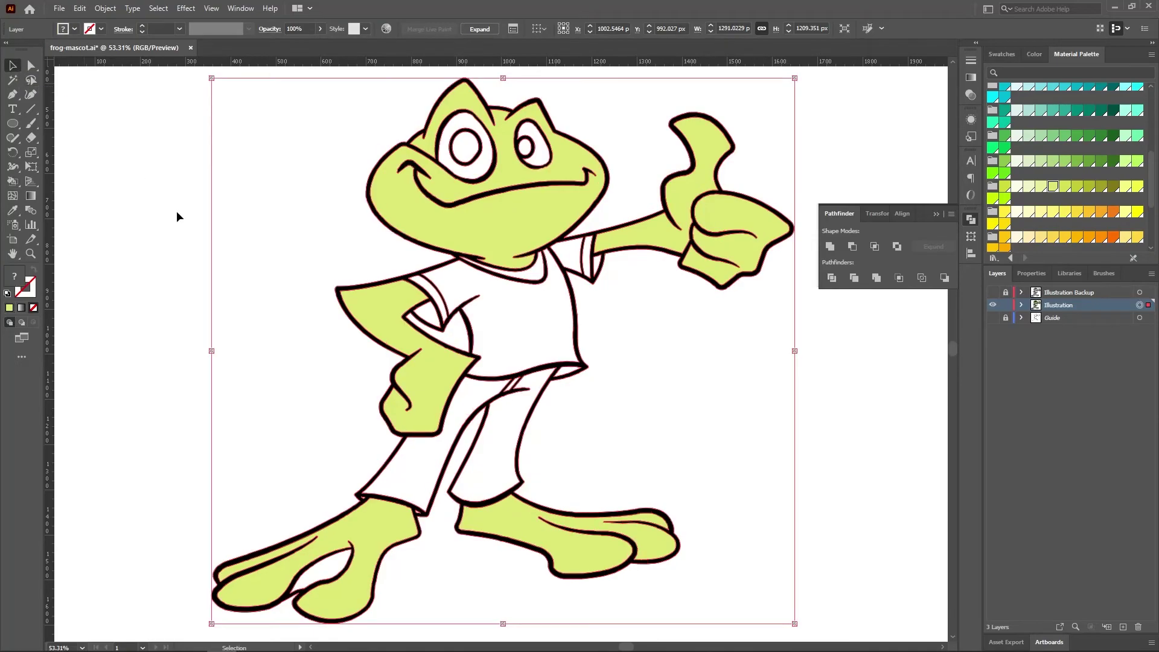
left_click(183, 219)
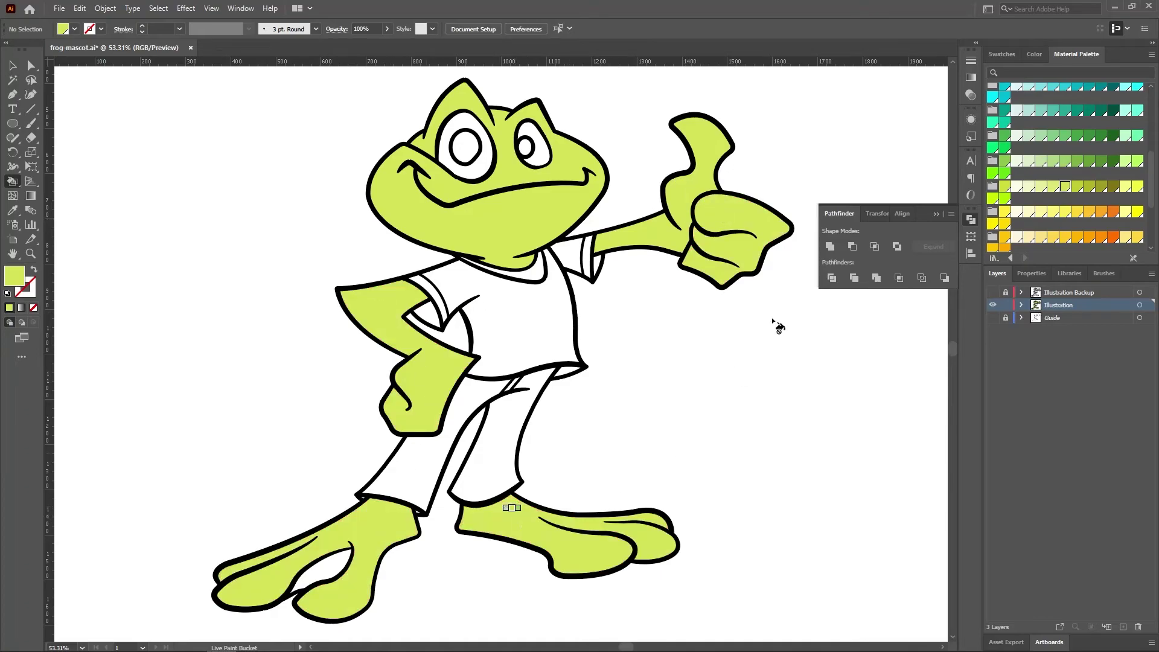
Fill both eye pupils black with the Live Paint Bucket.
left_click(30, 253)
left_click_drag(494, 284, 533, 285)
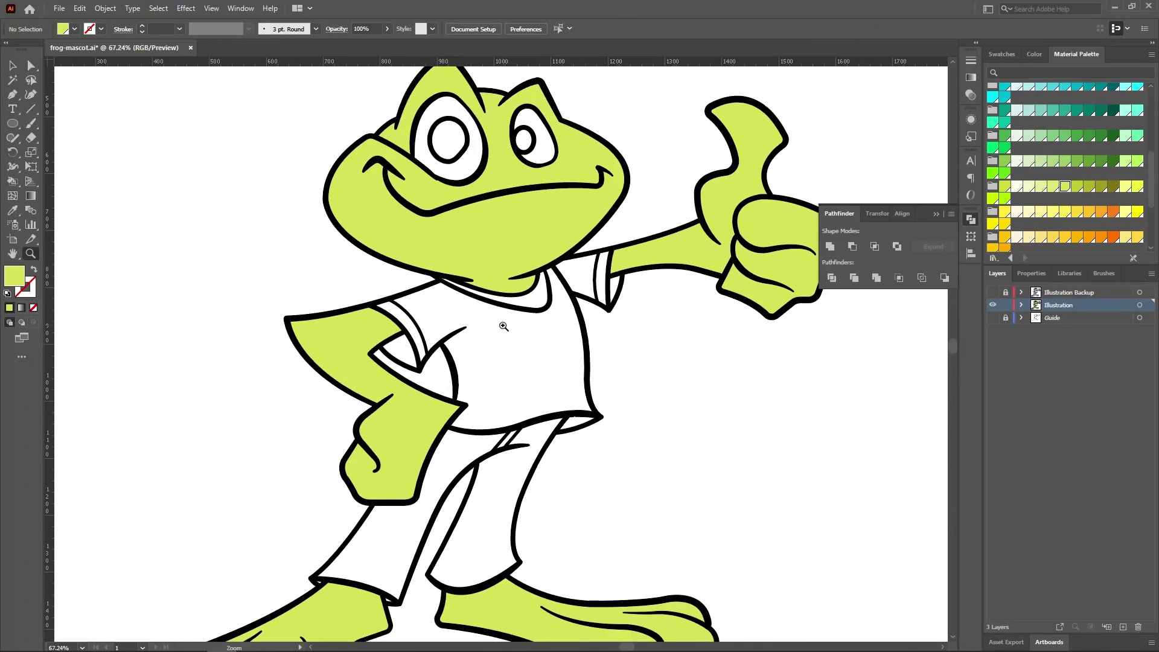
left_click(13, 181)
key("Down")
key("Down")
key("Down")
key("Right")
key("Right")
key("Right")
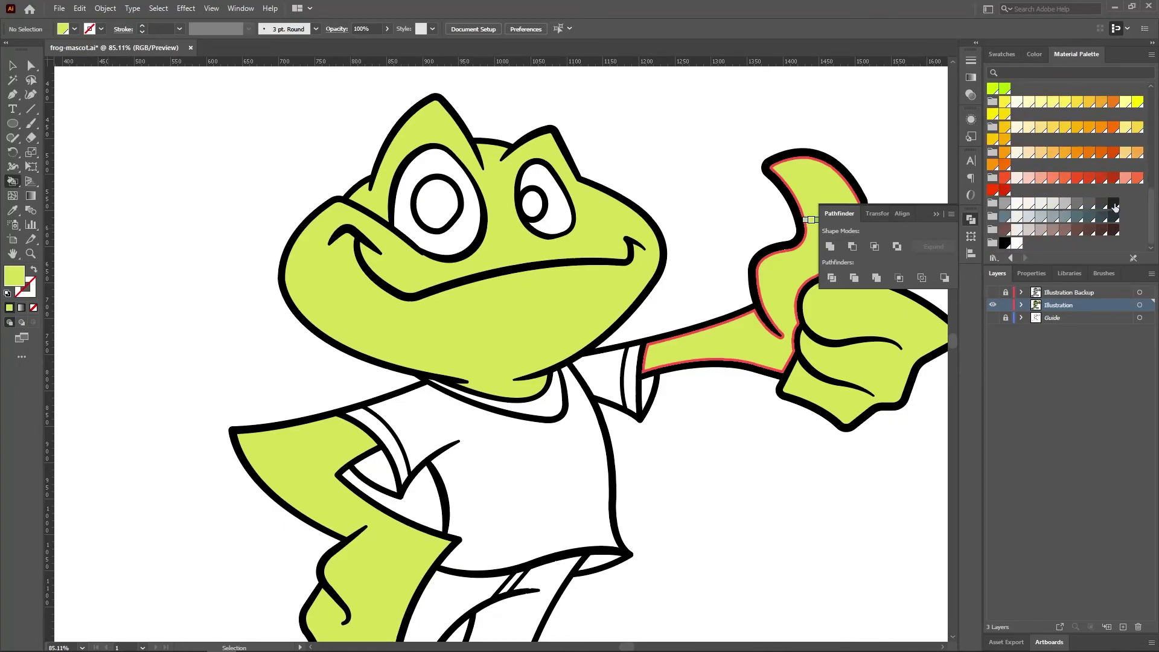
left_click(437, 204)
left_click(533, 204)
Pick an olive fill colour and bring the left foot's toe gap into view for Live Paint.
scroll(750, 280, "down", 4)
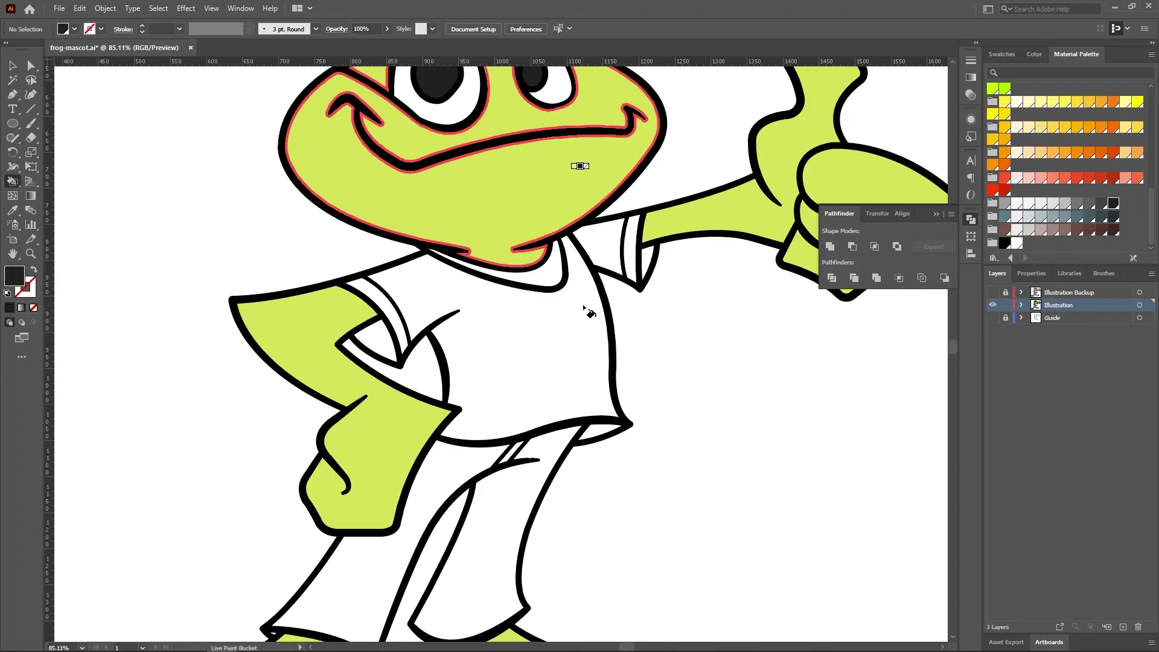
scroll(580, 168, "down", 5)
scroll(488, 311, "down", 1)
key("Up")
key("Up")
key("Up")
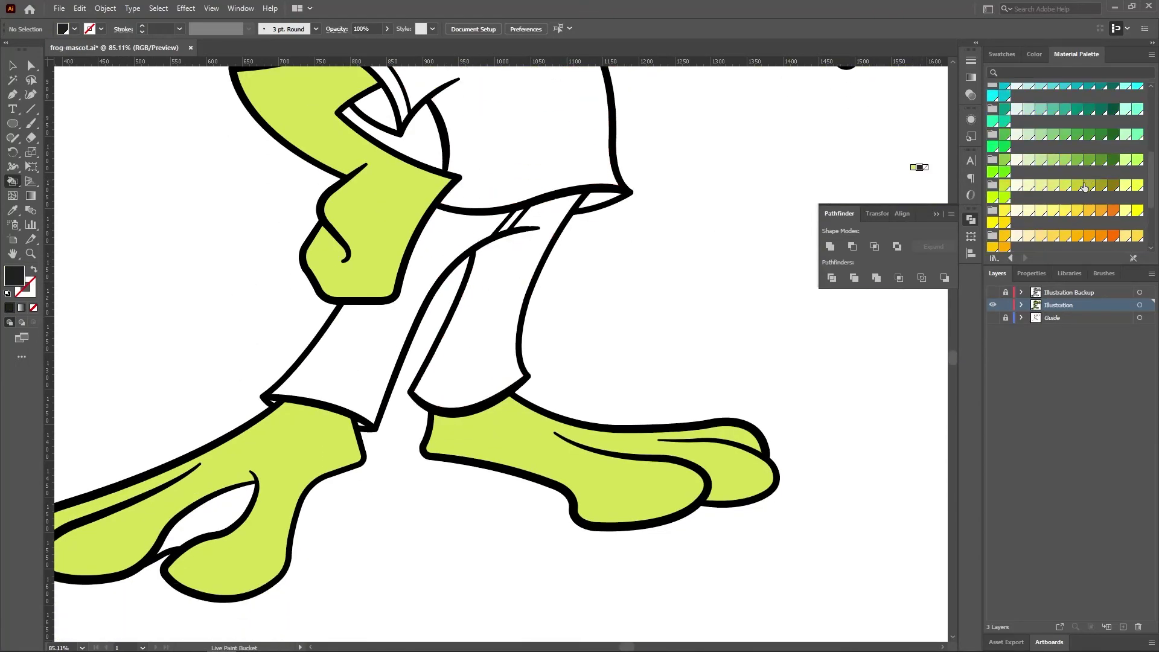
key("Right")
key("Right")
key("Right")
key("v")
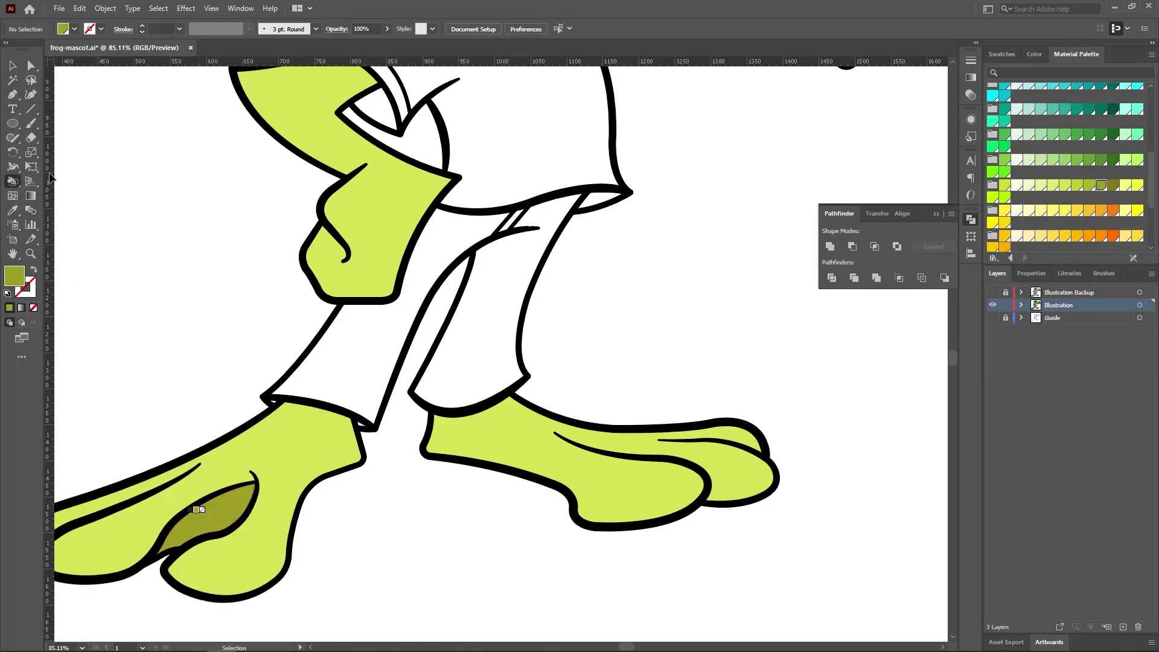
scroll(446, 389, "down", 2, "alt")
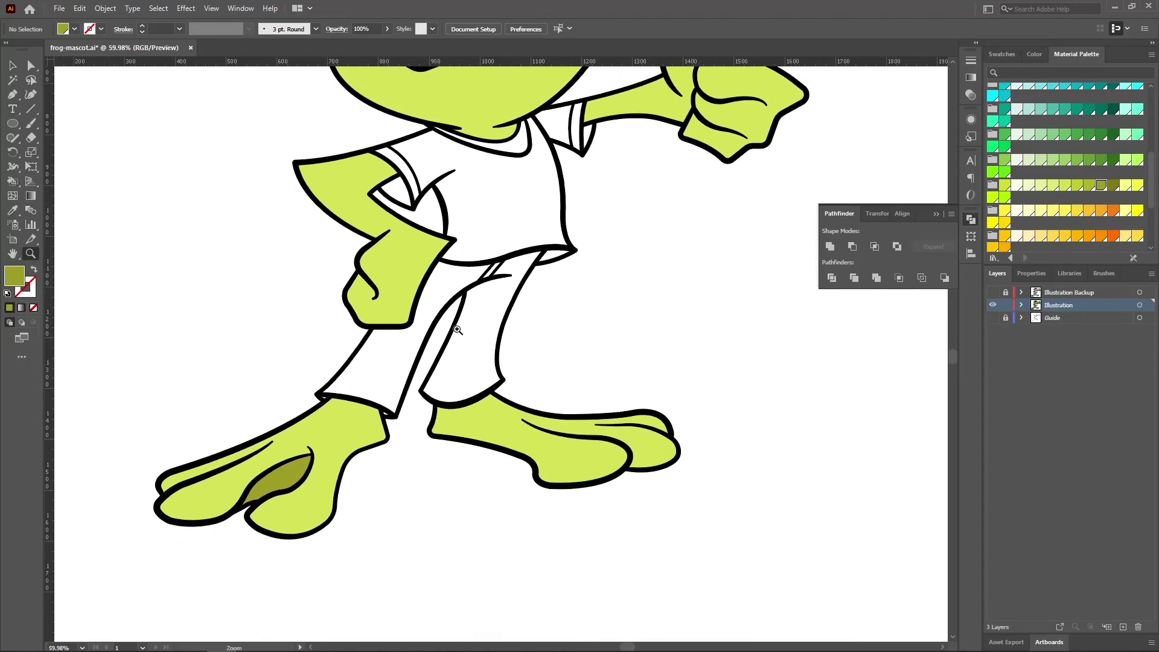
scroll(320, 483, "up", 2)
left_click(30, 178)
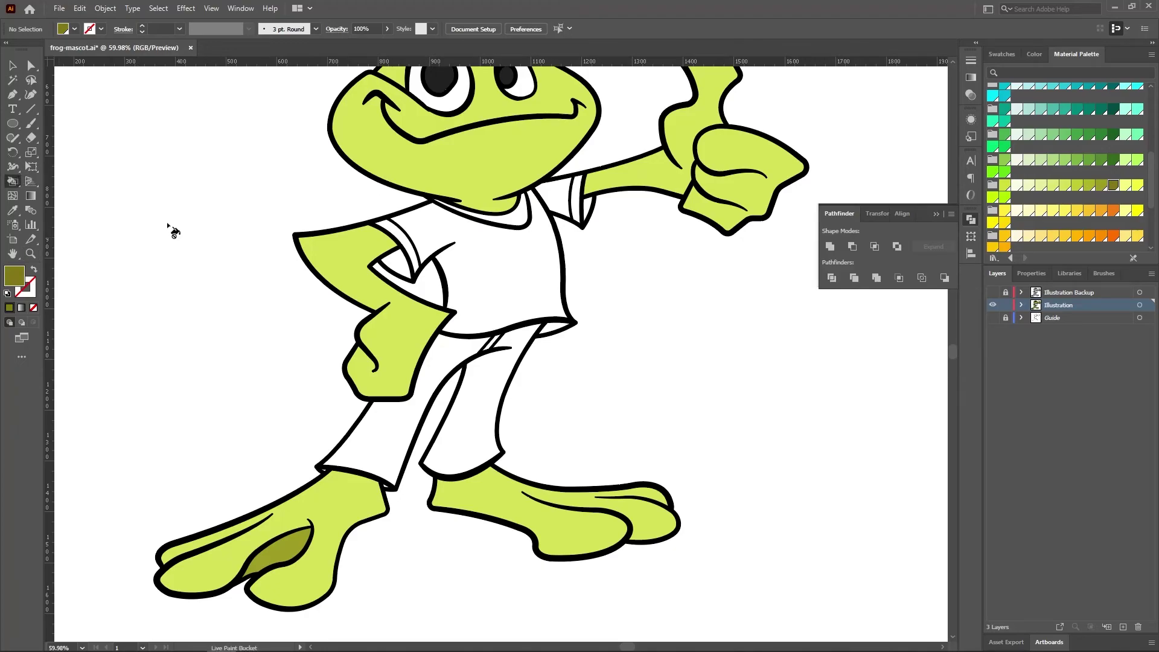
scroll(170, 227, "up", 2)
left_click(30, 253)
left_click_drag(476, 362, 498, 354)
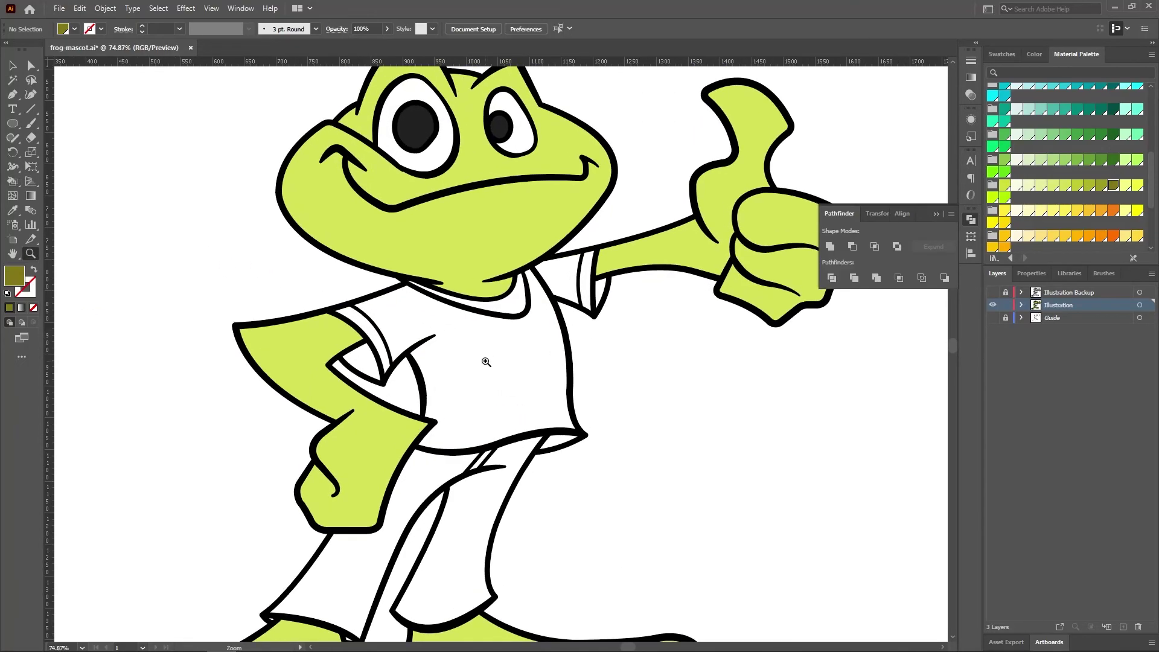
scroll(498, 354, "down", 2)
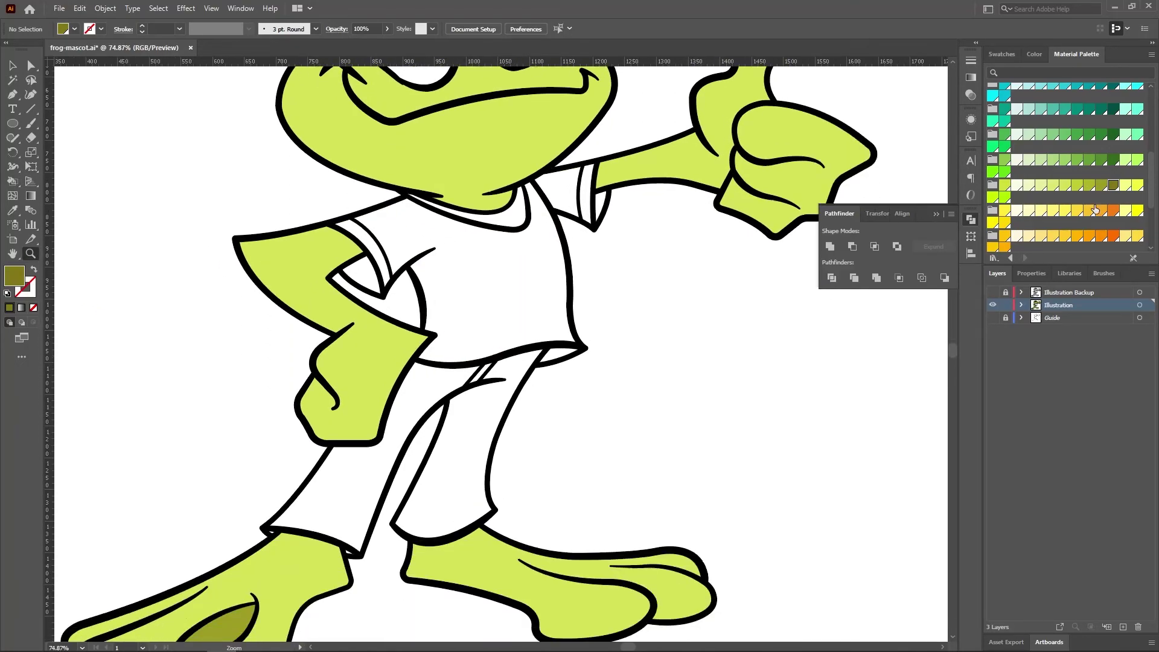
scroll(1097, 207, "down", 3)
scroll(1088, 197, "up", 5)
scroll(1088, 197, "up", 3)
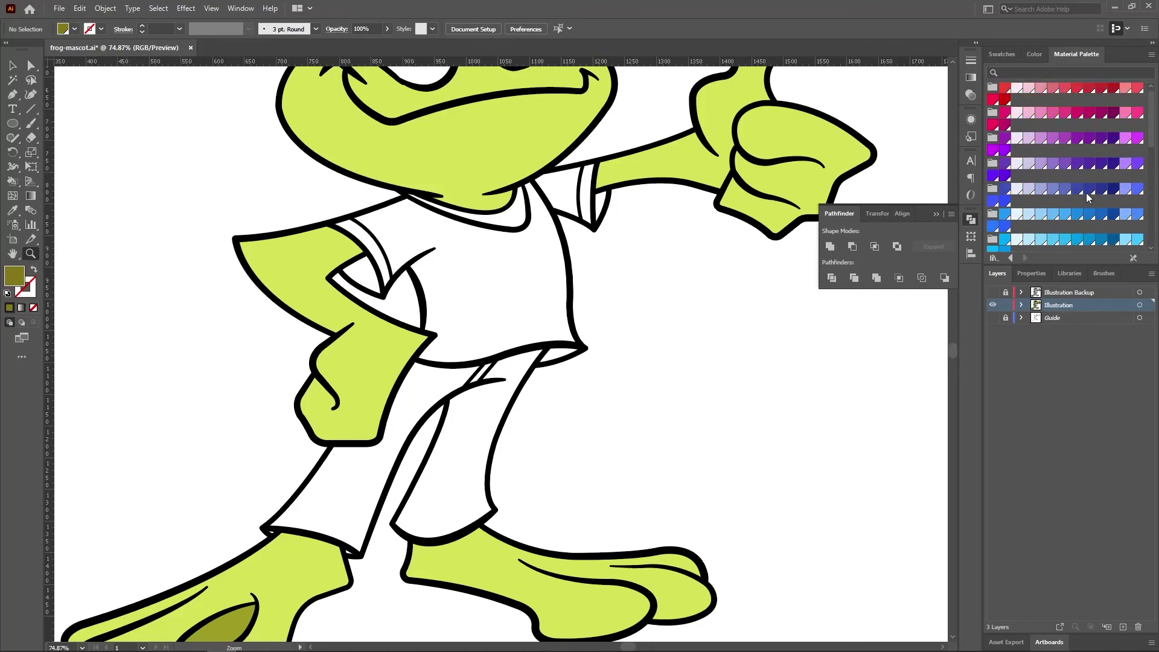
Live Paint both of the frog's pant legs blue, then pick a darker blue swatch.
key("k")
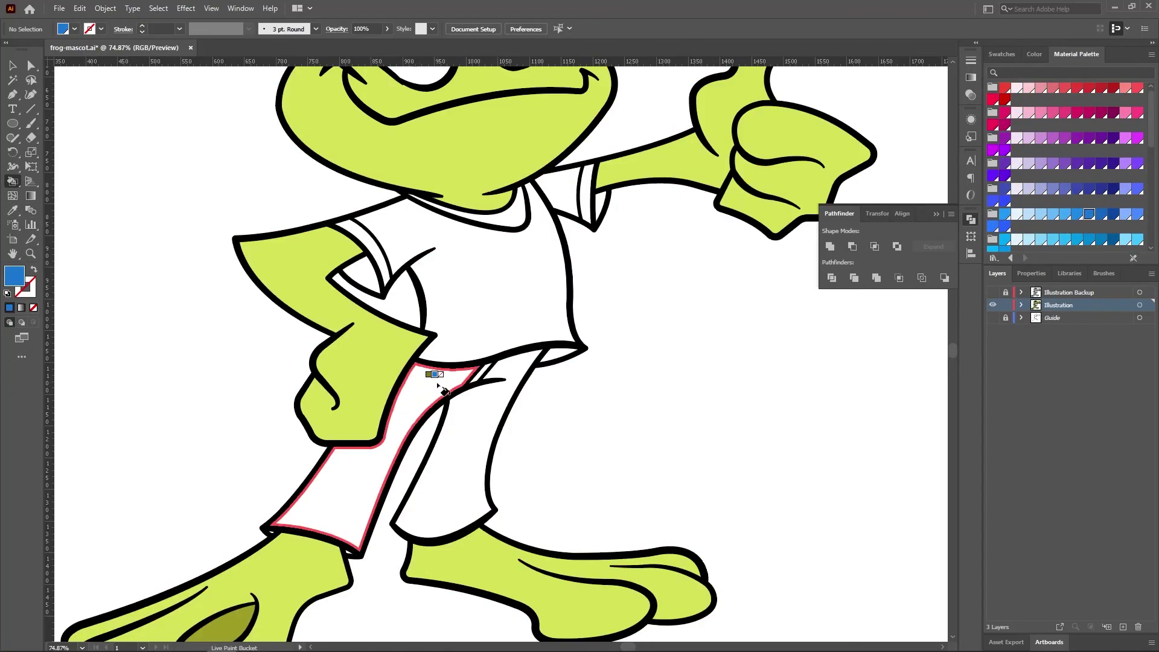
left_click(444, 389)
left_click(514, 376)
left_click(1113, 214)
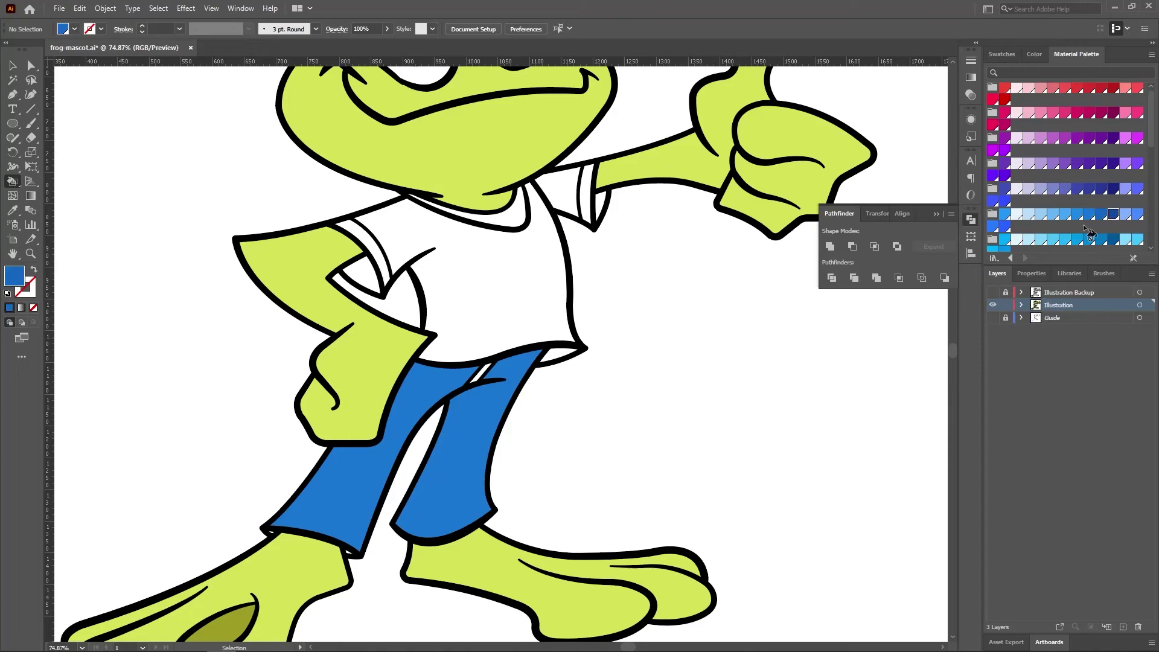
Fill the frog's white shirt and right sleeve area orange-red.
scroll(767, 456, "down", 3)
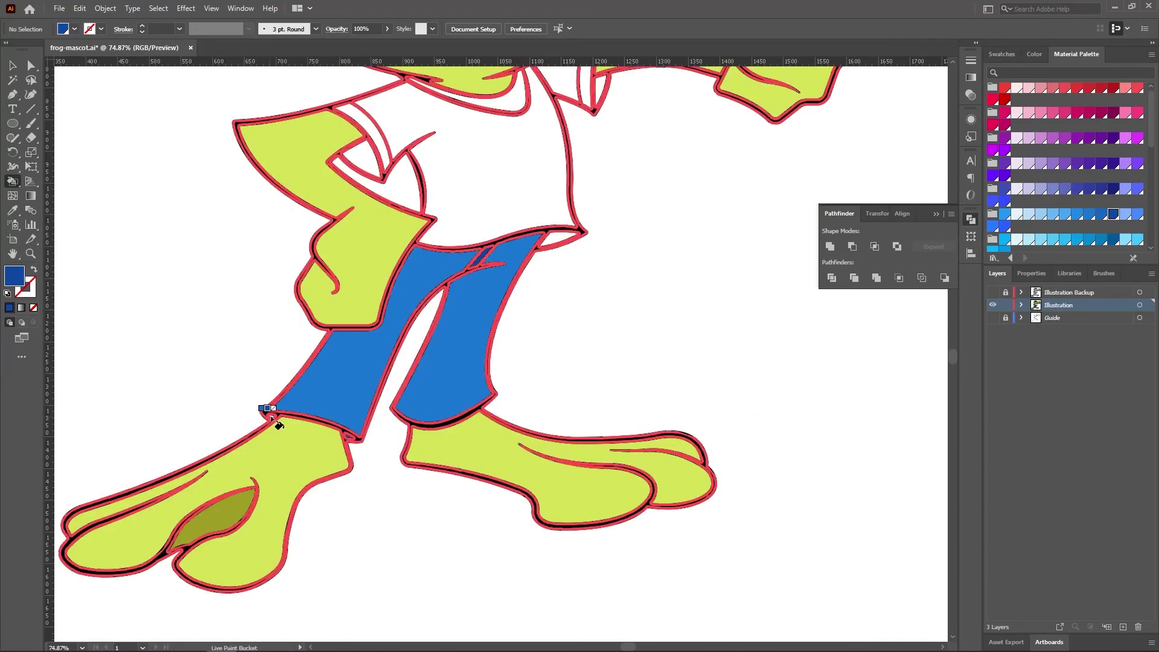
scroll(694, 432, "up", 5)
scroll(694, 433, "up", 1)
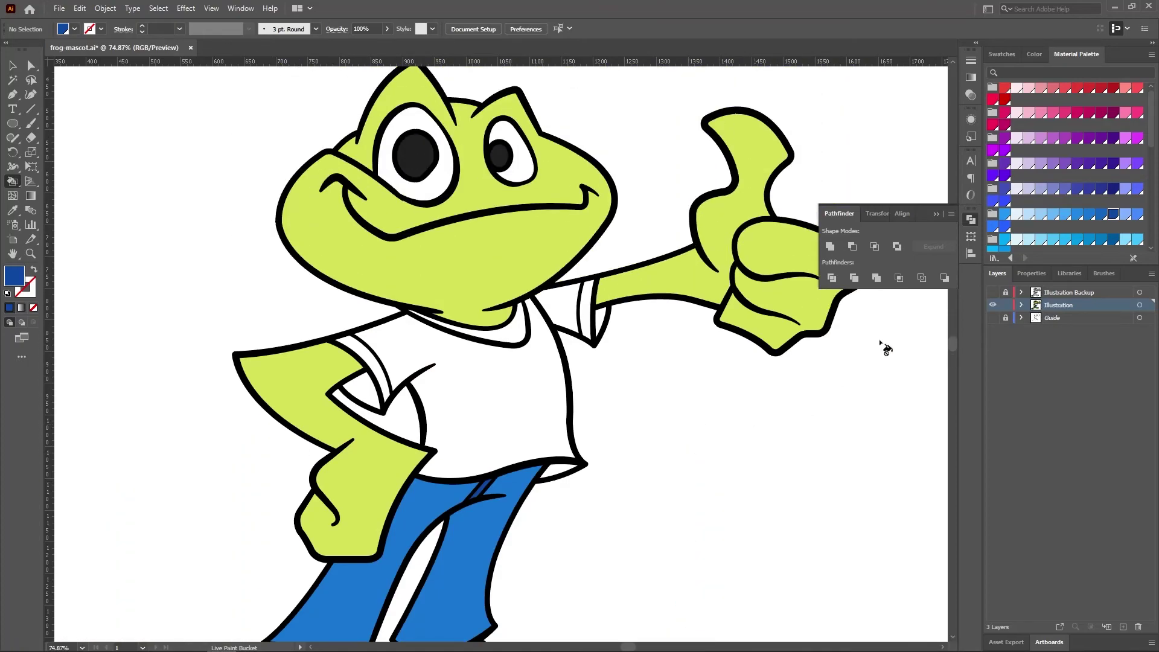
scroll(1085, 217, "up", 1)
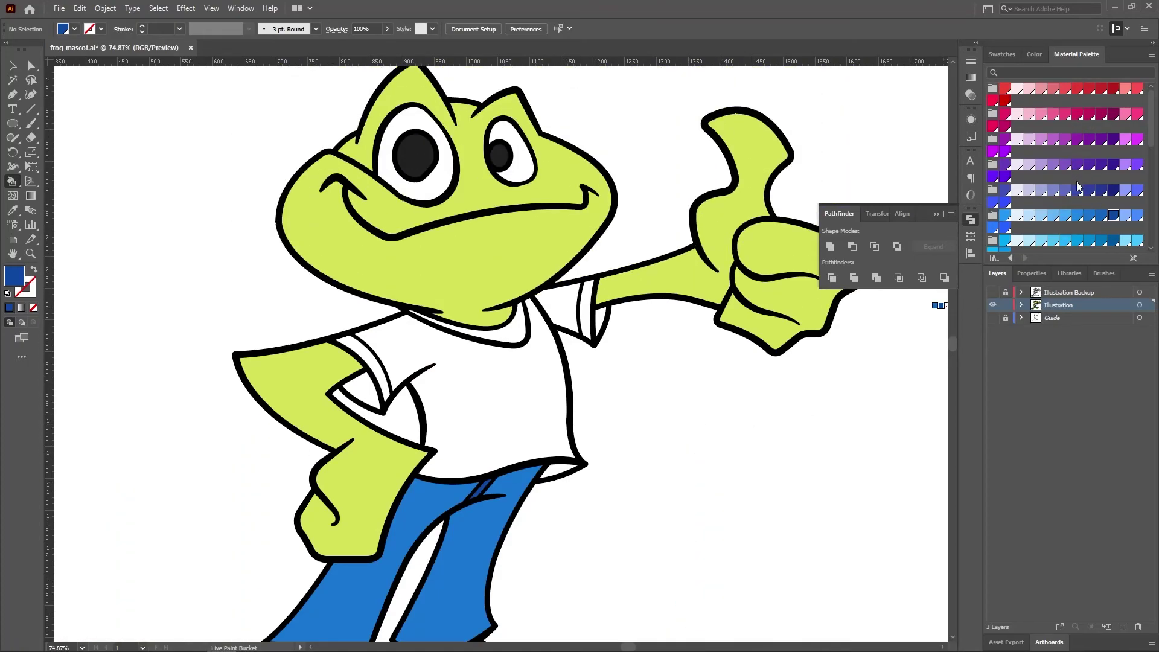
scroll(1078, 185, "down", 3)
scroll(1084, 222, "down", 3)
scroll(1073, 215, "down", 3)
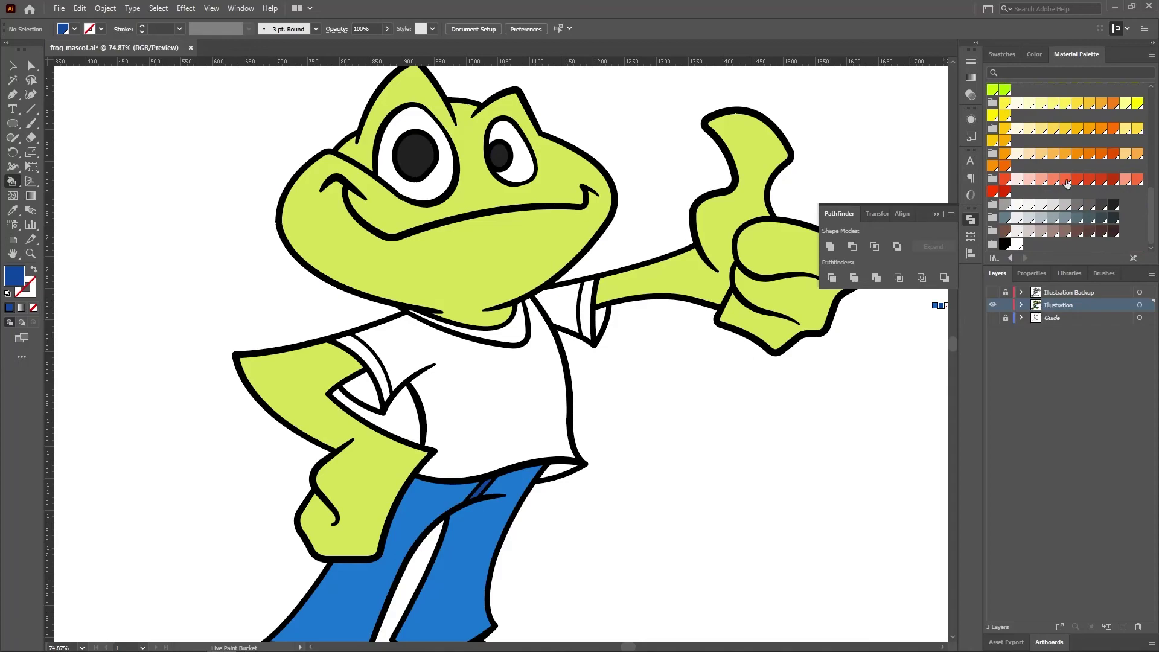
left_click(1065, 179)
left_click(472, 375)
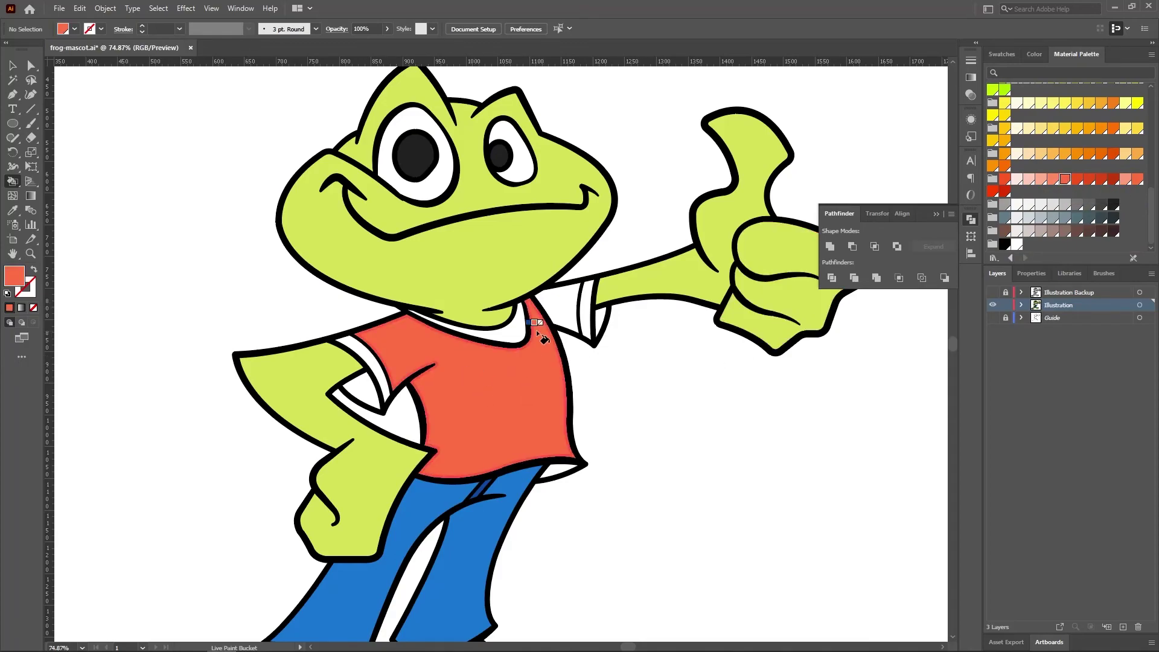
left_click(558, 308)
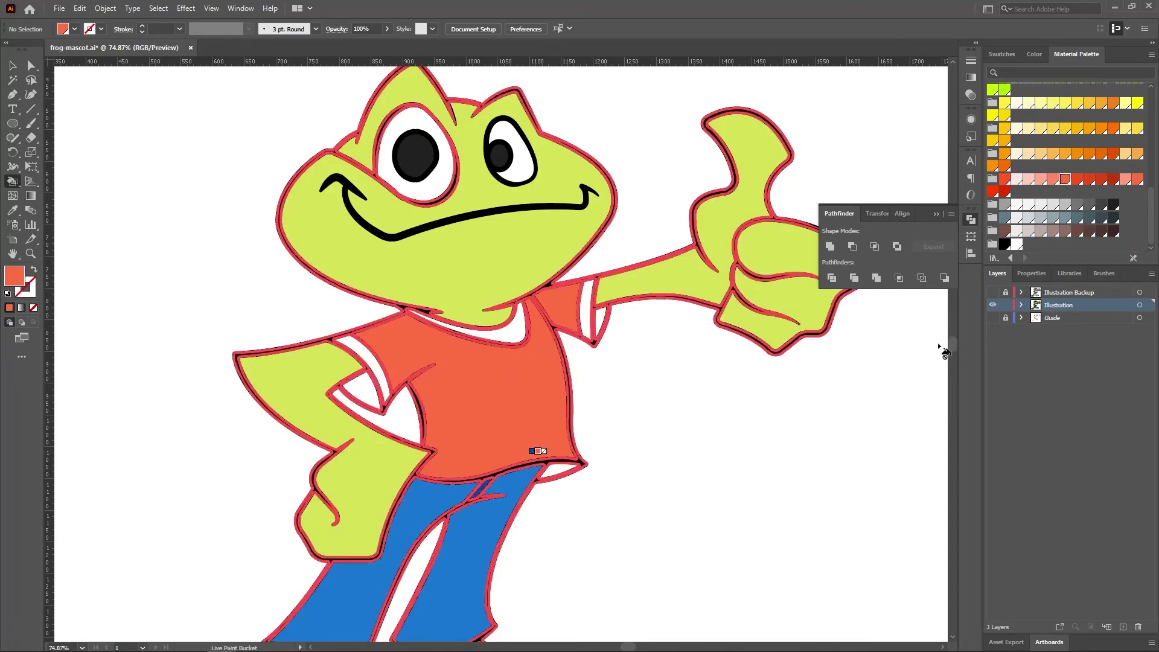
Fill the left sleeve stripe, collar band, right sleeve gap and left inner sleeve dark red.
left_click(1089, 179)
left_click(371, 357)
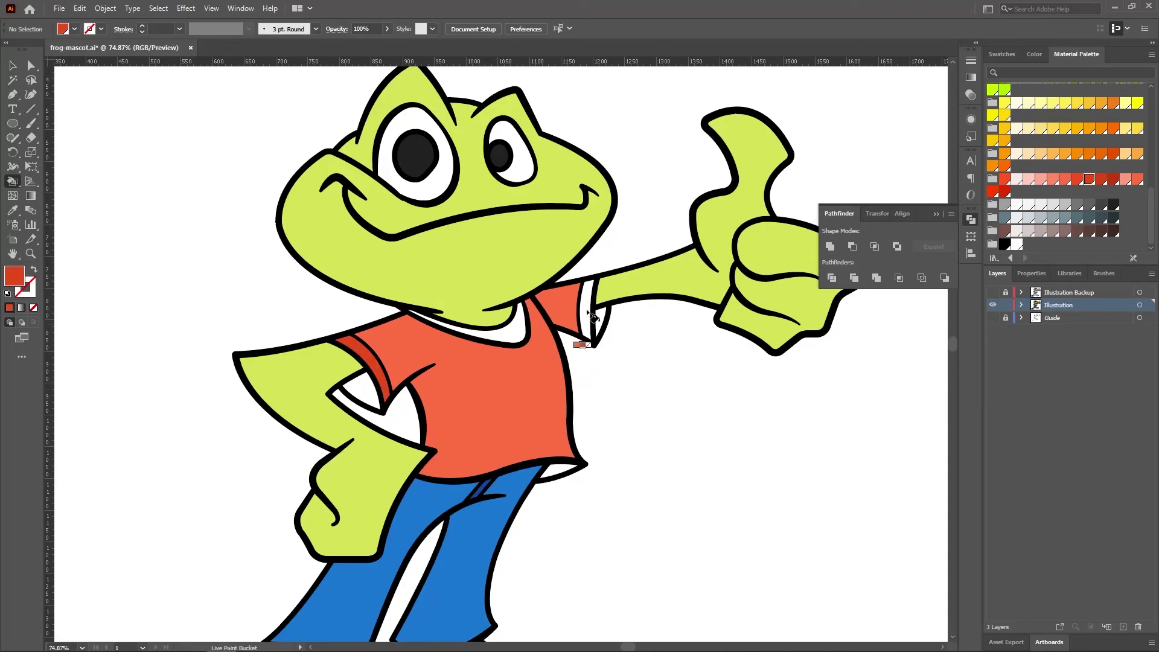
left_click(590, 314)
left_click(513, 328)
key("Right")
key("Right")
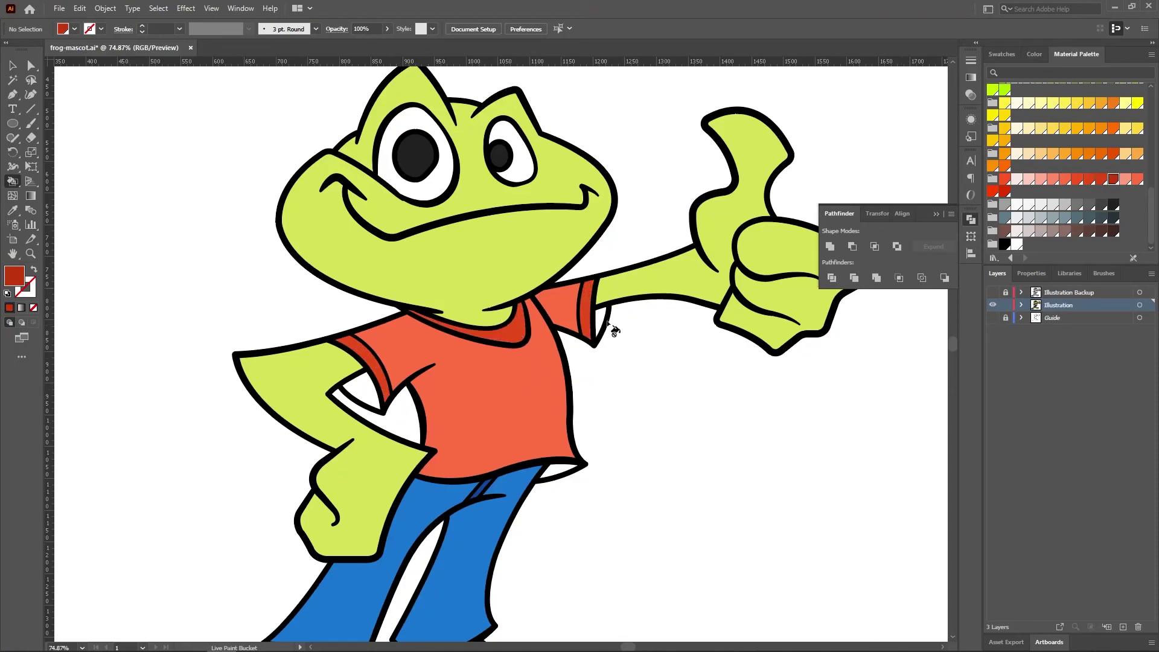
left_click(606, 323)
left_click(366, 391)
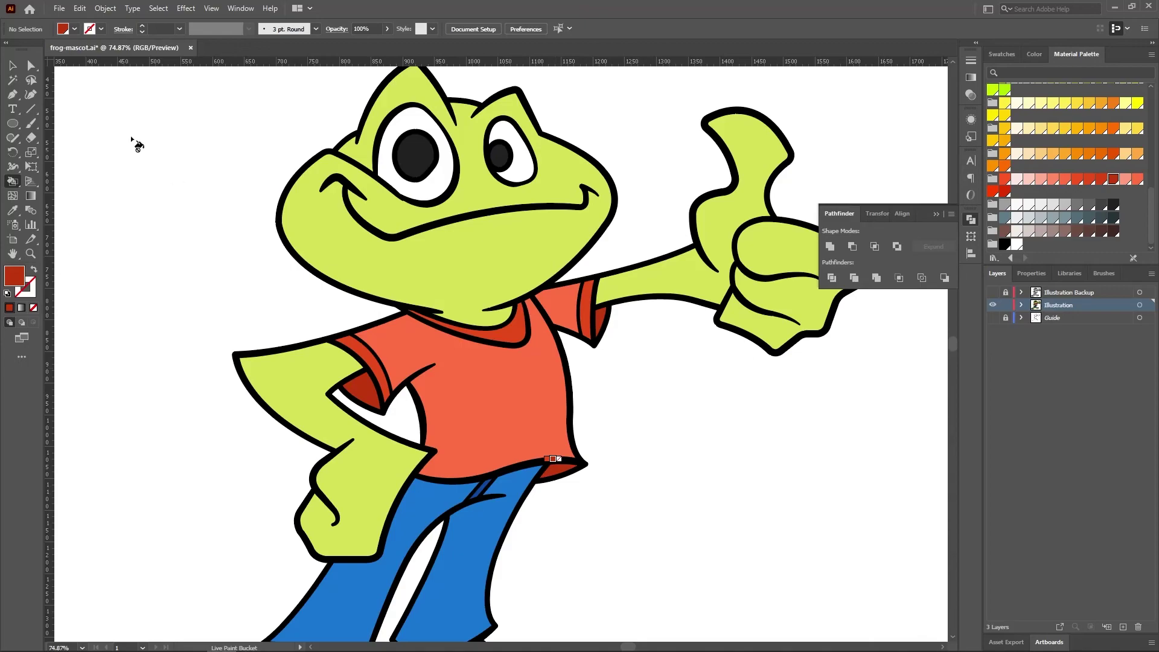
Draw a small white circle in the left pupil and stretch it into an oval highlight.
key("v")
key("ctrl+0")
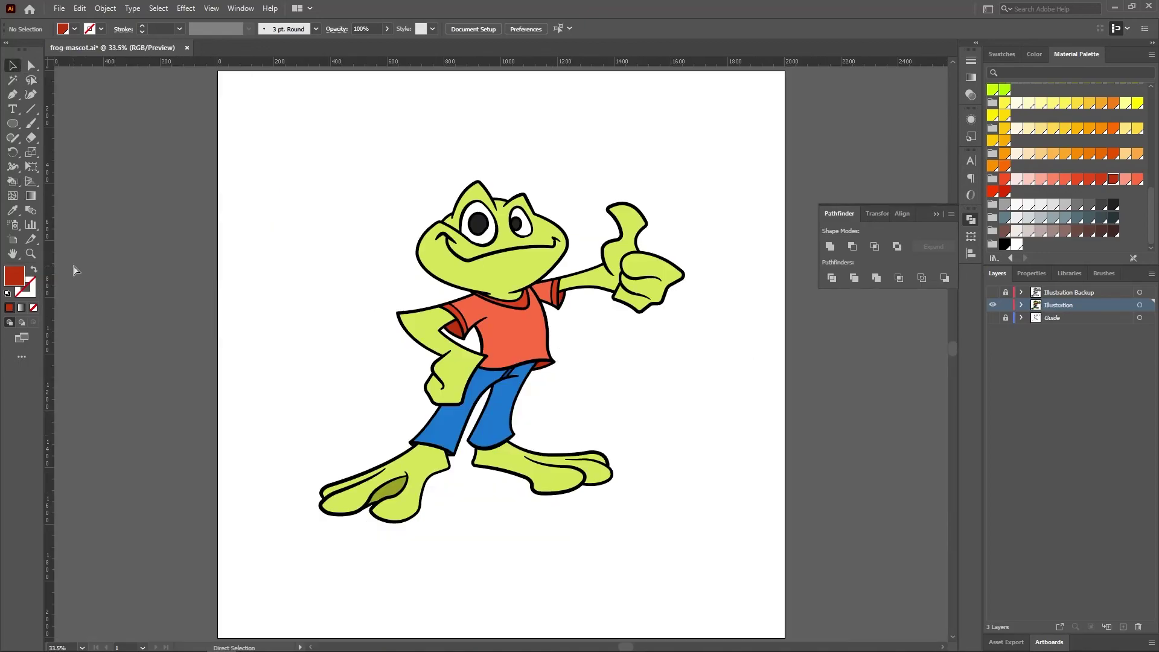
scroll(470, 163, "up", 5)
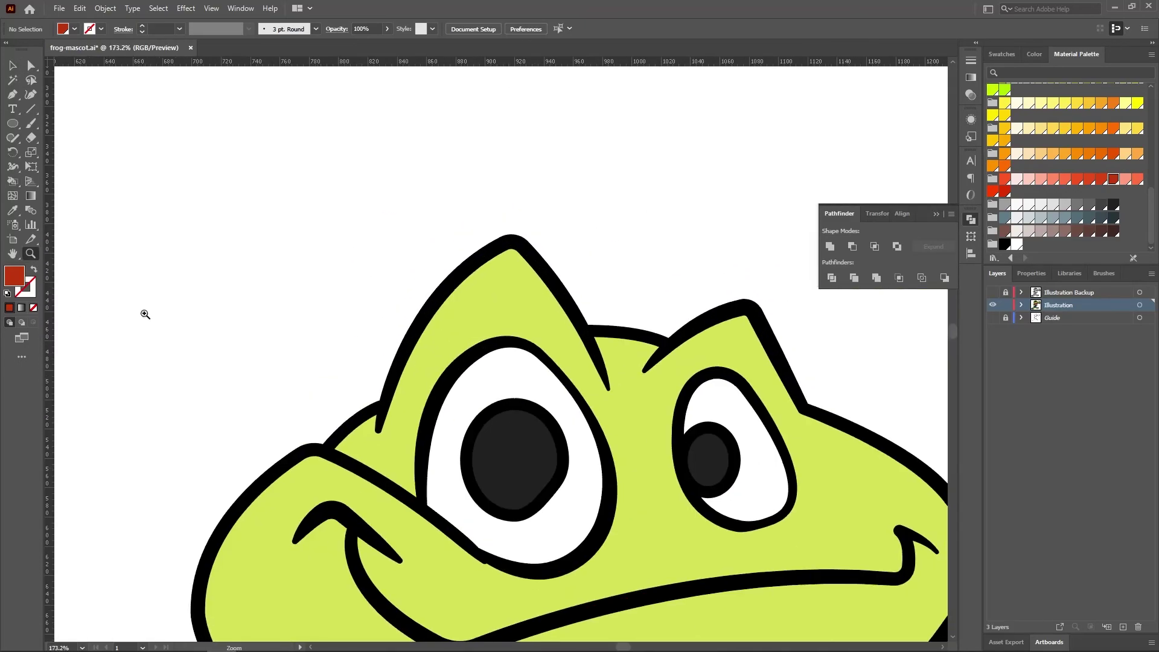
left_click_drag(597, 567, 368, 354)
scroll(231, 302, "up", 3)
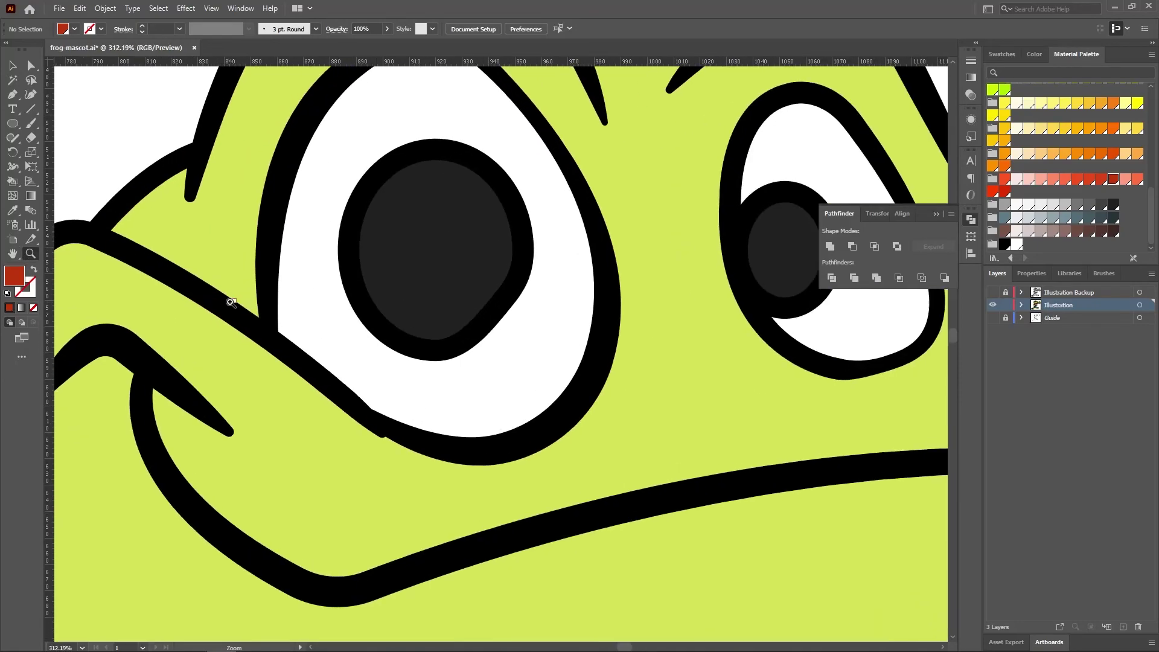
left_click_drag(459, 226, 481, 247)
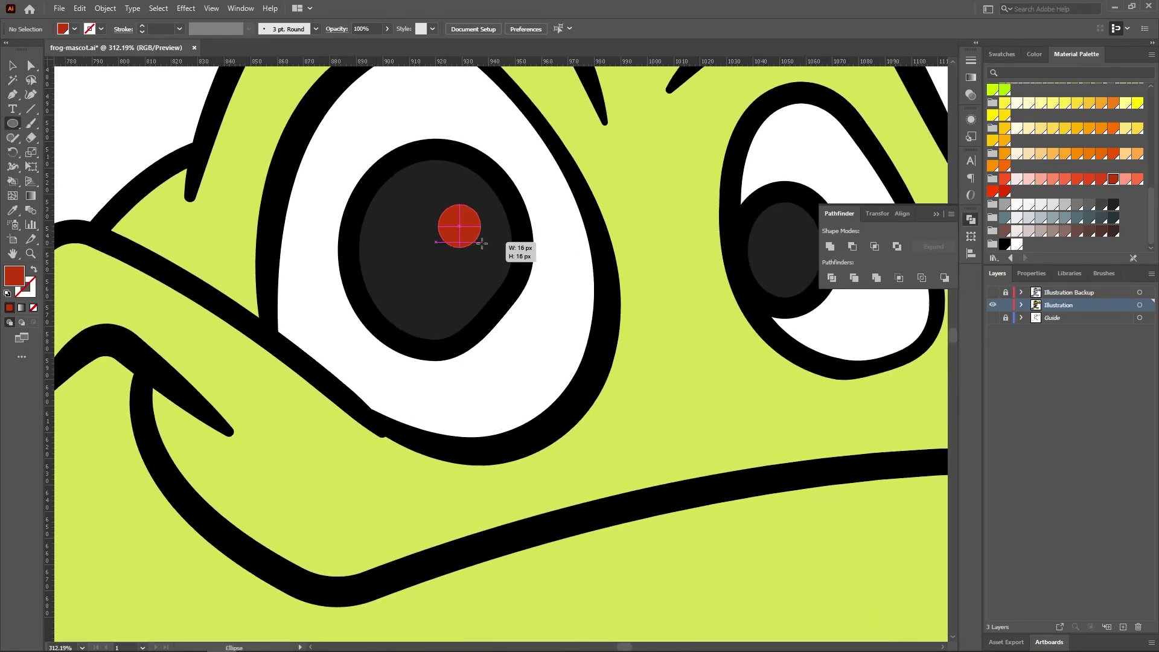
left_click(74, 29)
left_click(27, 50)
key("a")
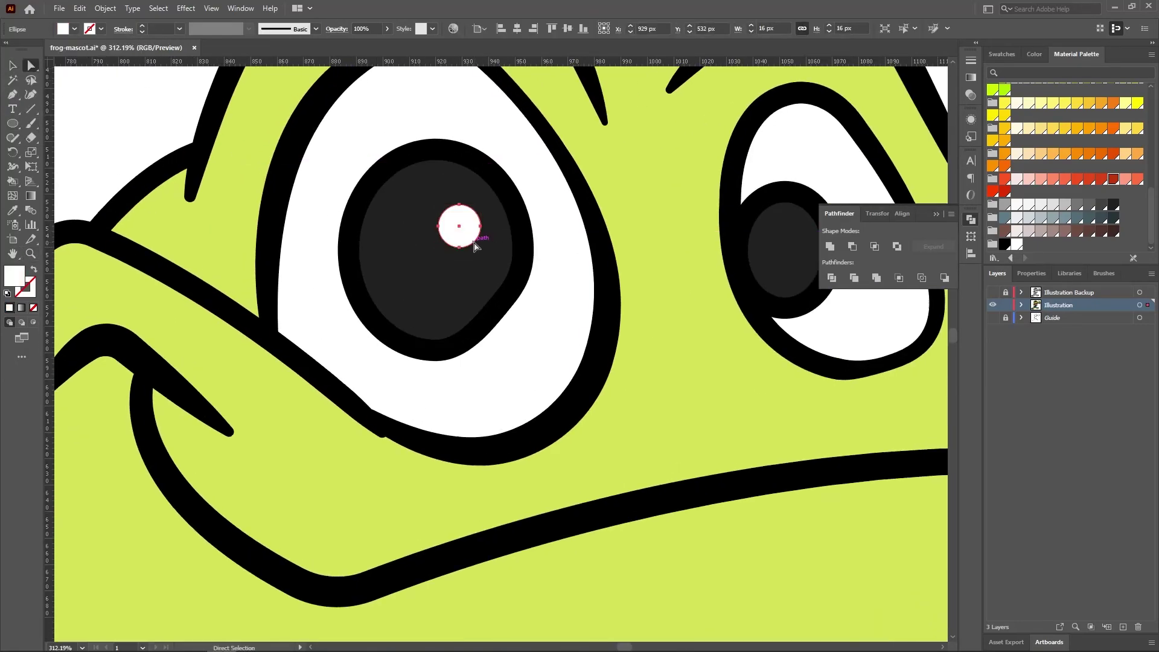
left_click_drag(466, 252, 469, 245)
Enlarge the left eye highlight slightly and place a copy in the right pupil.
left_click(13, 254)
left_click_drag(524, 354, 369, 406)
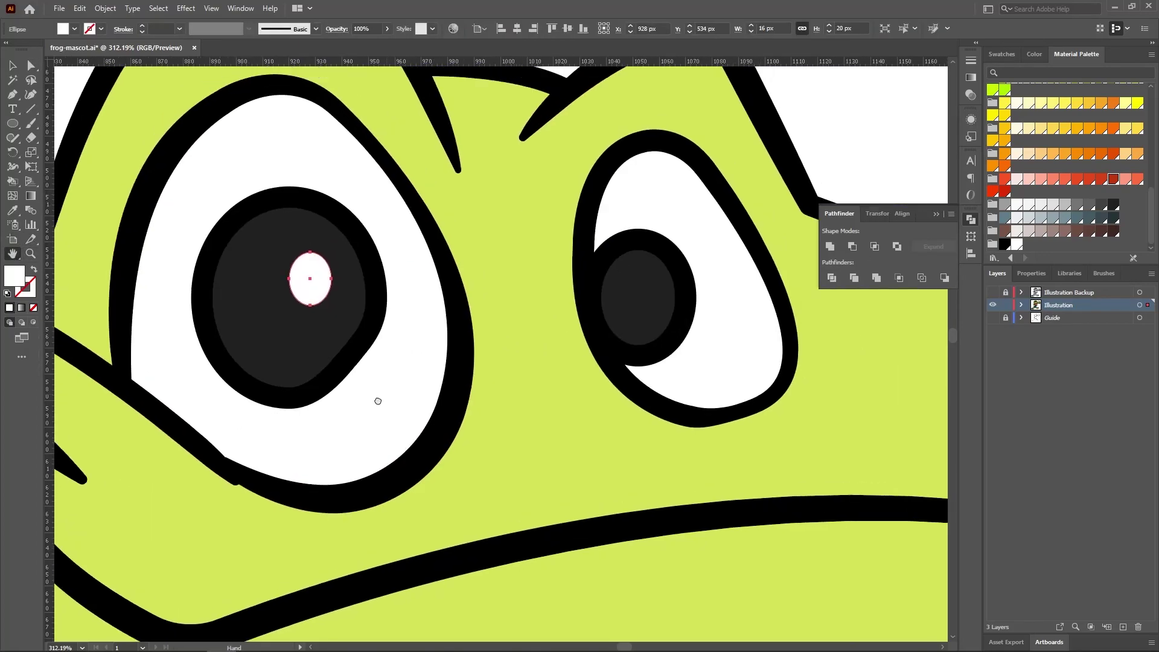
left_click(12, 68)
left_click_drag(322, 258, 336, 252)
mouse_move(309, 312)
left_mouse_down()
mouse_move(315, 298)
mouse_move(627, 299)
mouse_move(631, 289)
mouse_move(616, 304)
left_mouse_up()
key("ctrl+shift+a")
key("z")
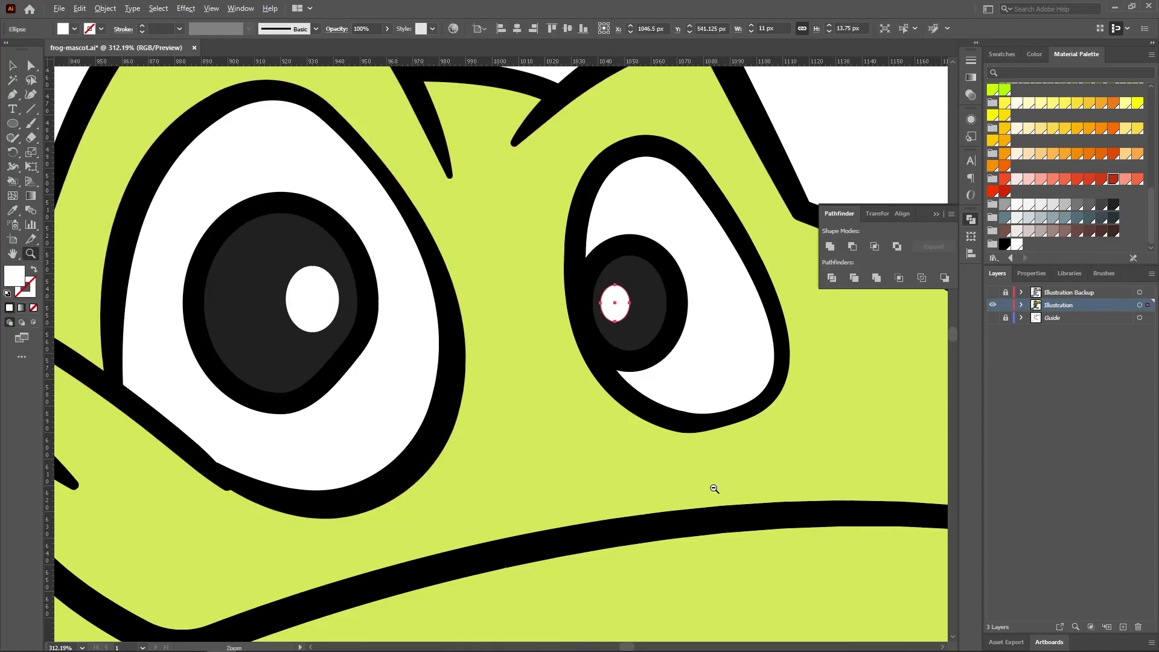
Deselect the highlights and fit the whole artboard in the window.
left_click_drag(714, 486, 270, 107)
key("h")
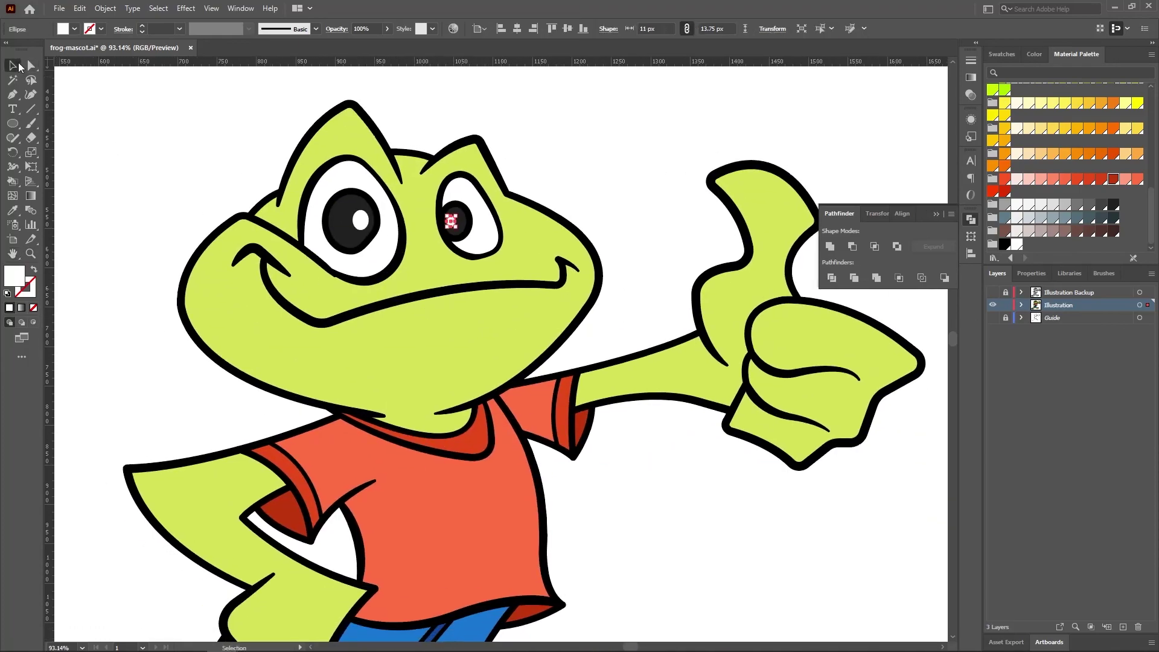
key("v")
left_click(128, 163)
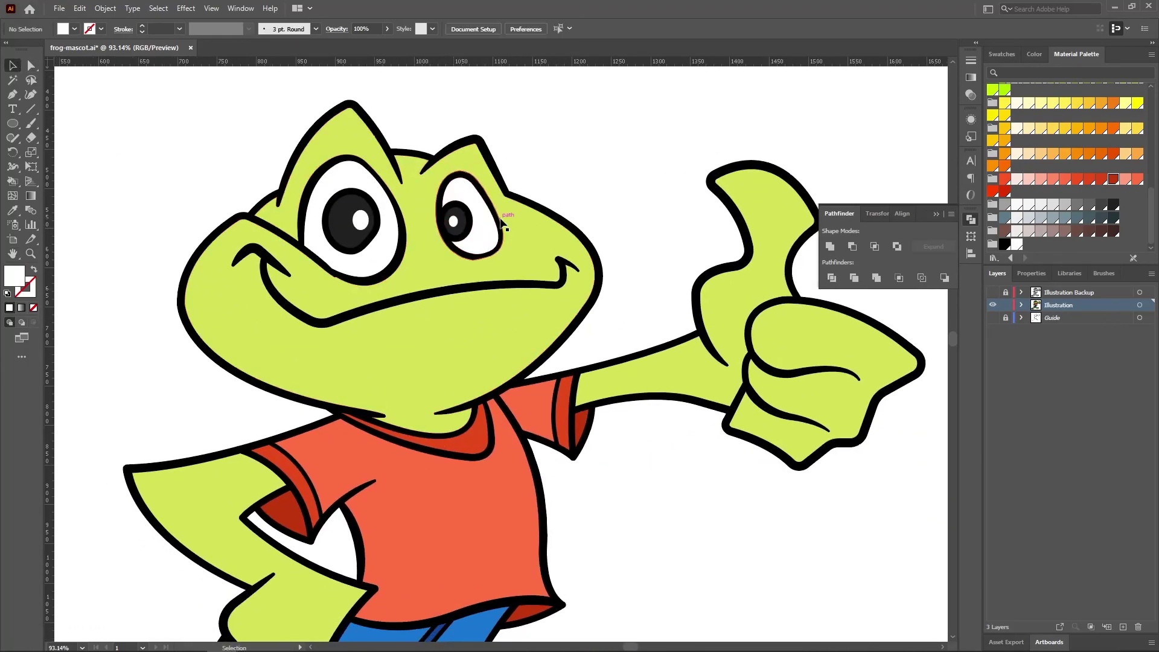
key("ctrl+0")
left_click(935, 214)
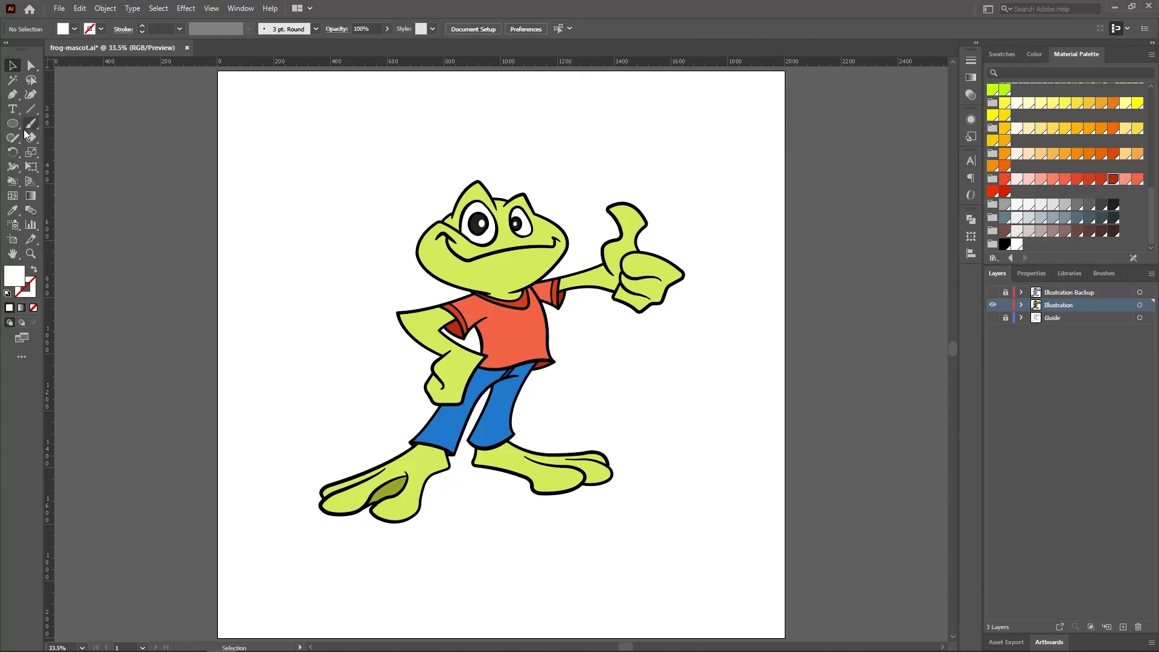
Draw an artboard-sized rectangle behind the frog and fill it light grey.
left_click_drag(12, 123, 49, 124)
left_click_drag(219, 72, 784, 638)
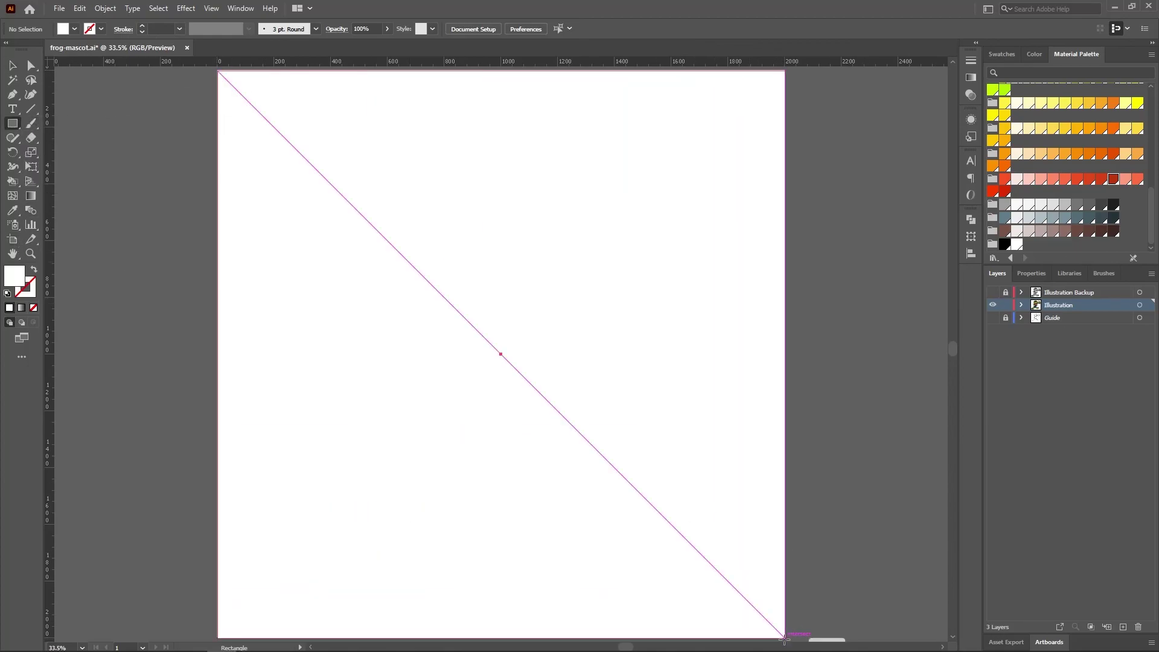
right_click(692, 362)
left_click(839, 605)
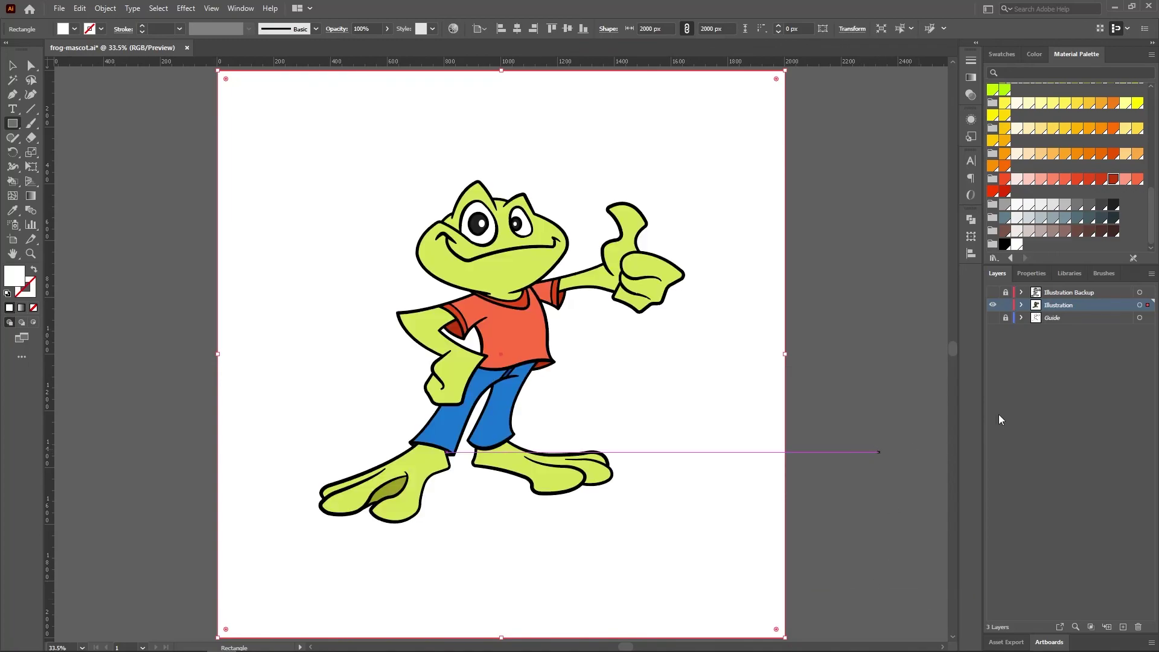
left_click(1053, 205)
left_click(1039, 218)
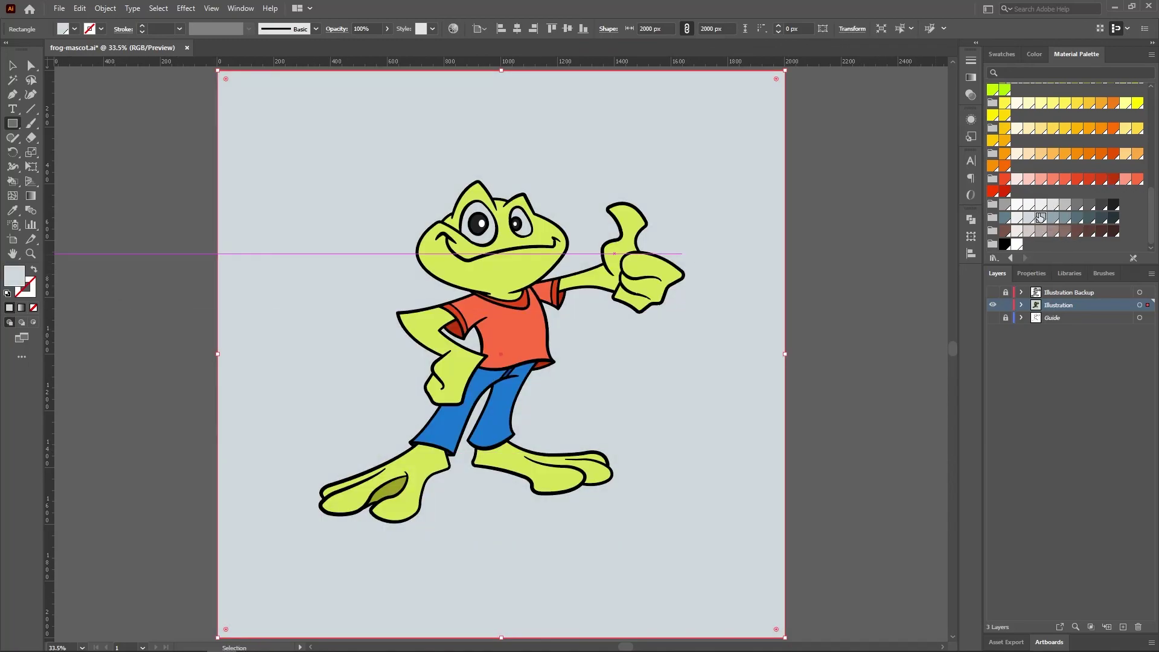
left_click(1039, 218)
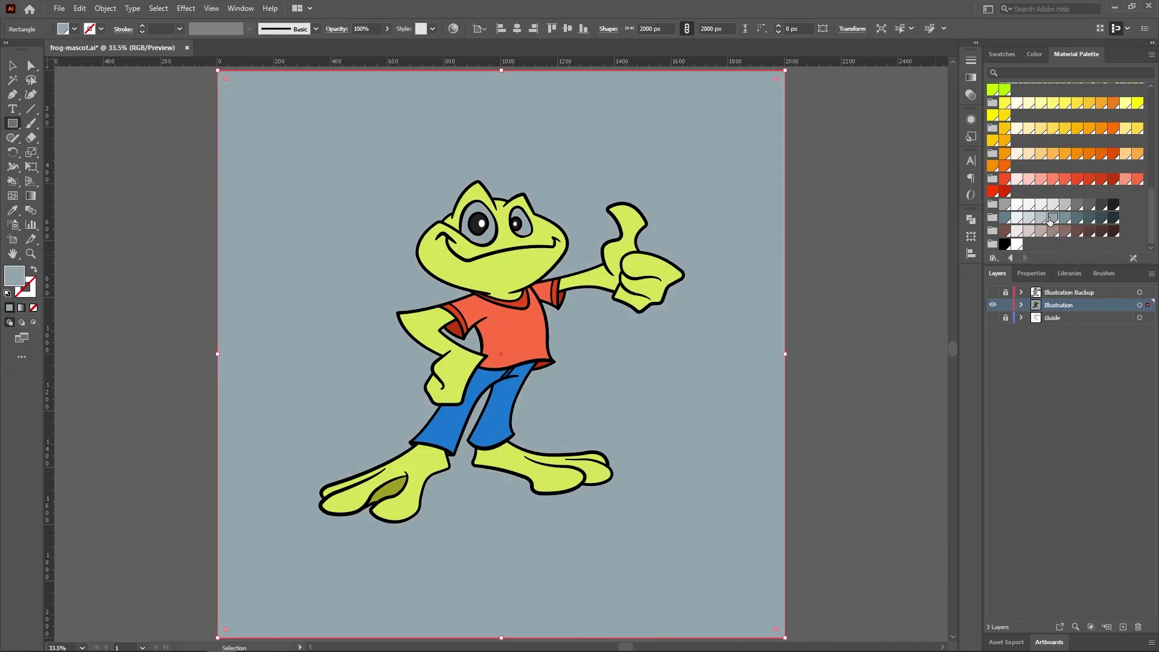
left_click(1052, 206)
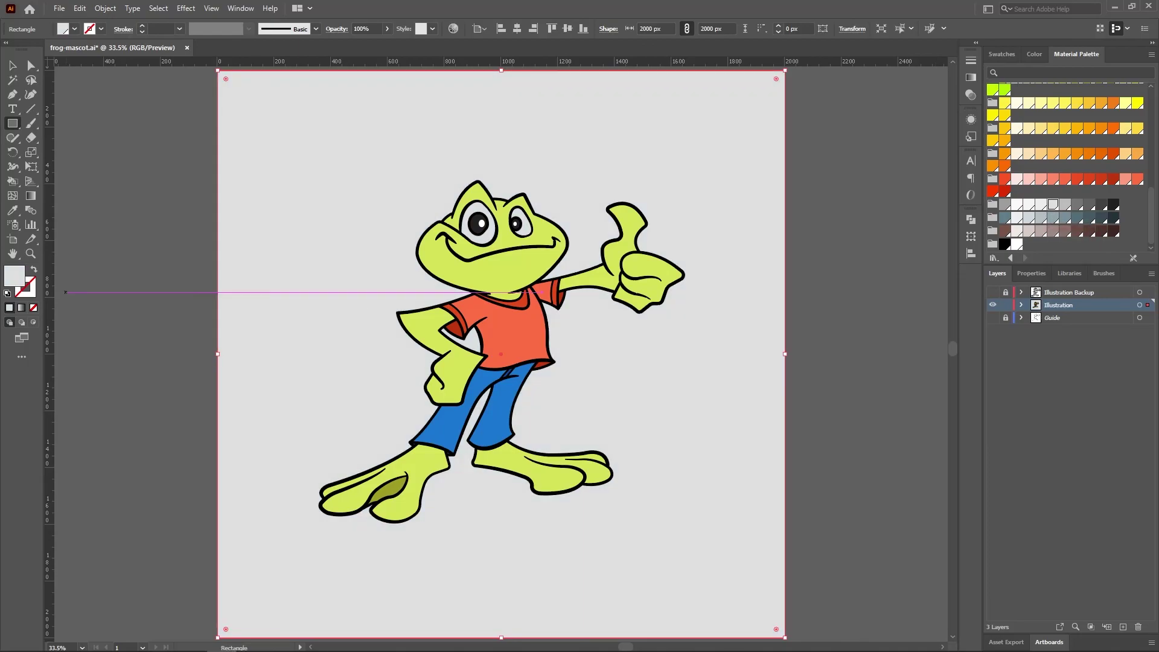
Live Paint both of the frog's eye whites white, then deselect and fit the artboard.
key("z")
left_click_drag(501, 302, 672, 419)
left_click(22, 183)
key("Left")
key("Left")
key("Left")
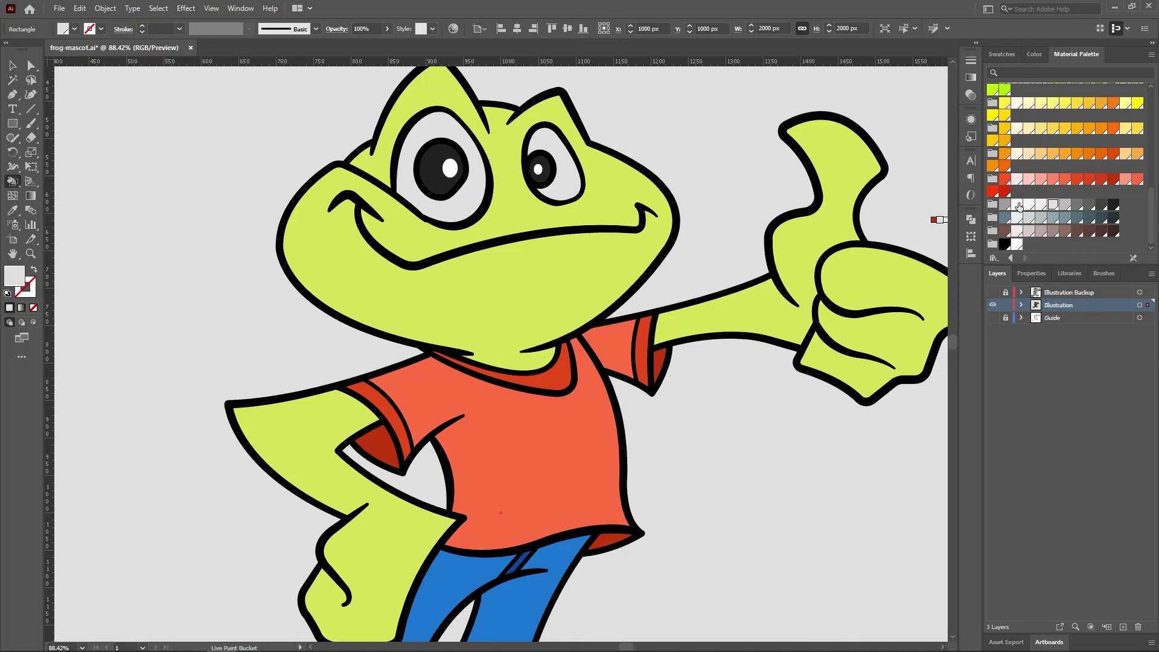
left_click(474, 184)
left_click(561, 181)
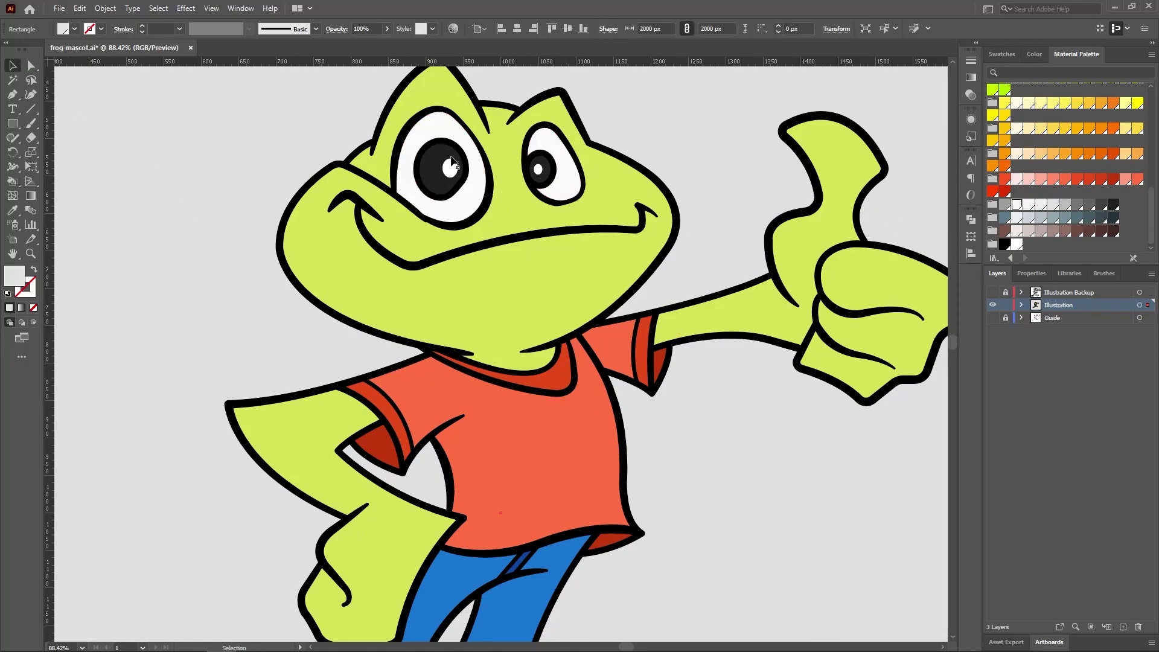
left_click(19, 64)
key("ctrl+0")
left_click(861, 348)
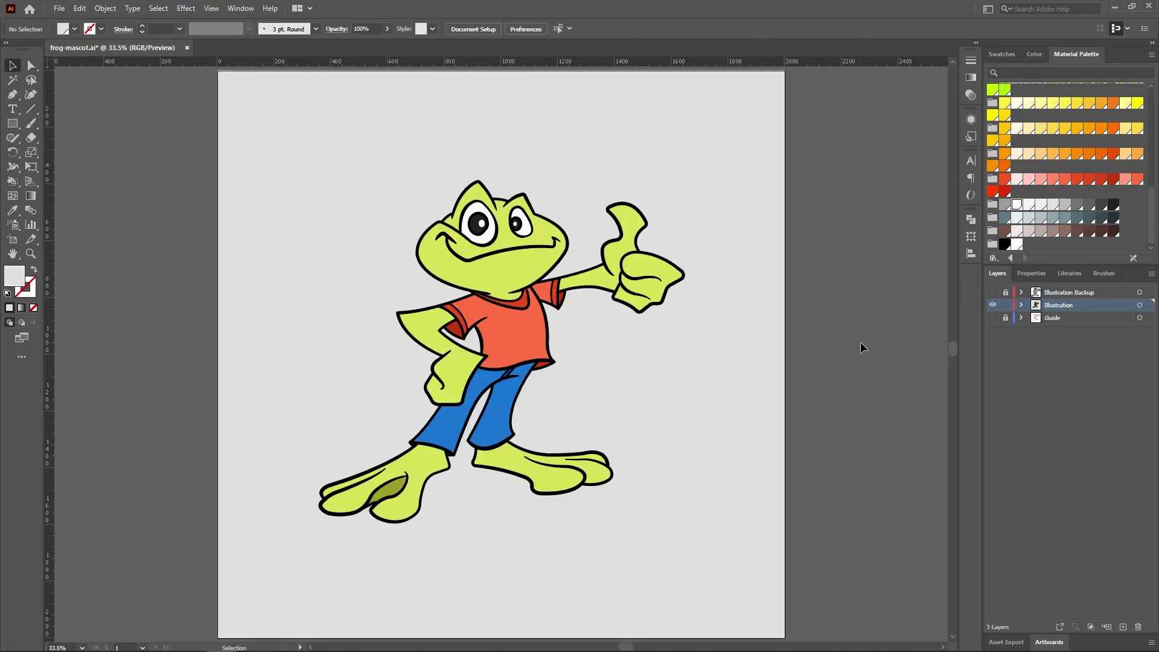